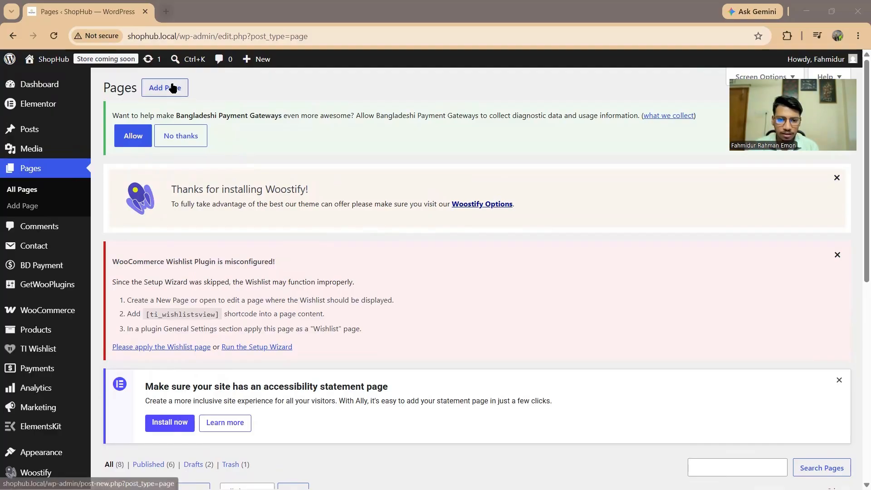
- Create a new page and title it "Home"
left_click(159, 90)
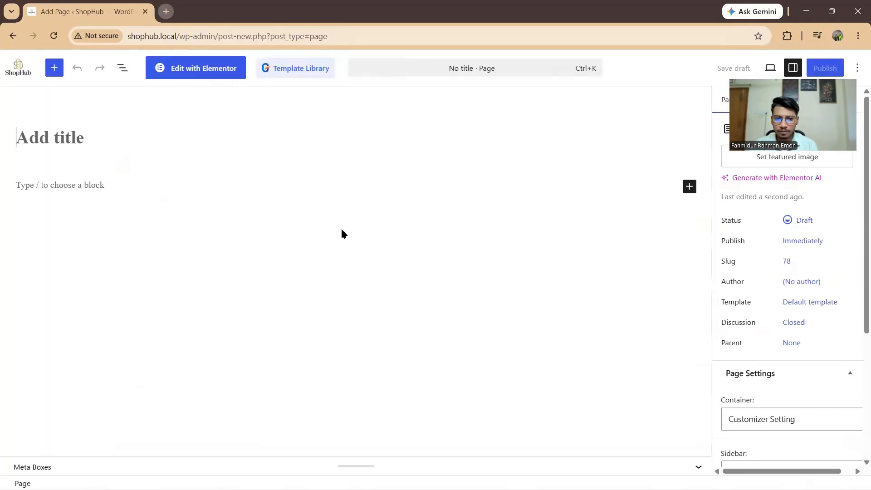
left_click(64, 137)
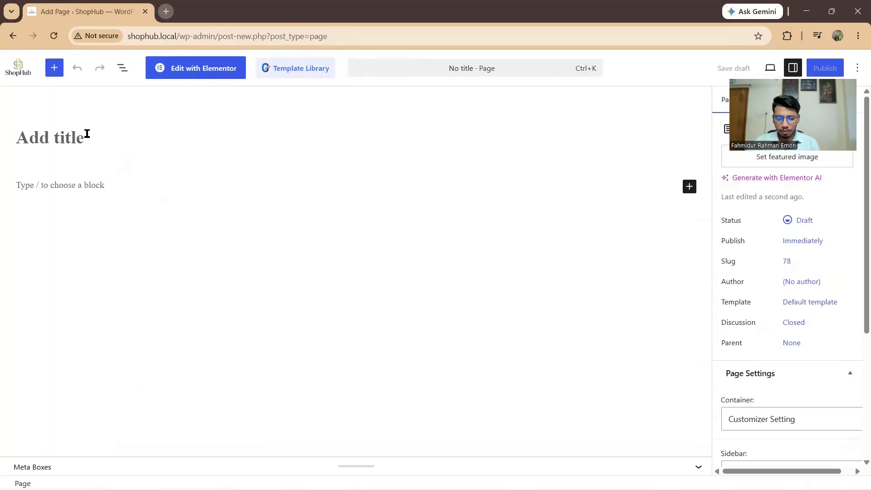
type("Home")
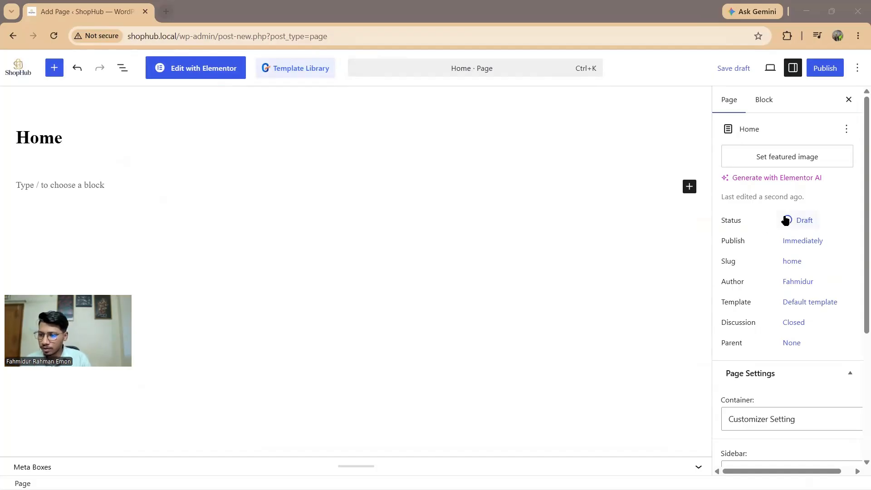
- Set the page template to Elementor Full Width and disable the header section for the Home page
scroll(810, 198, "down", 2)
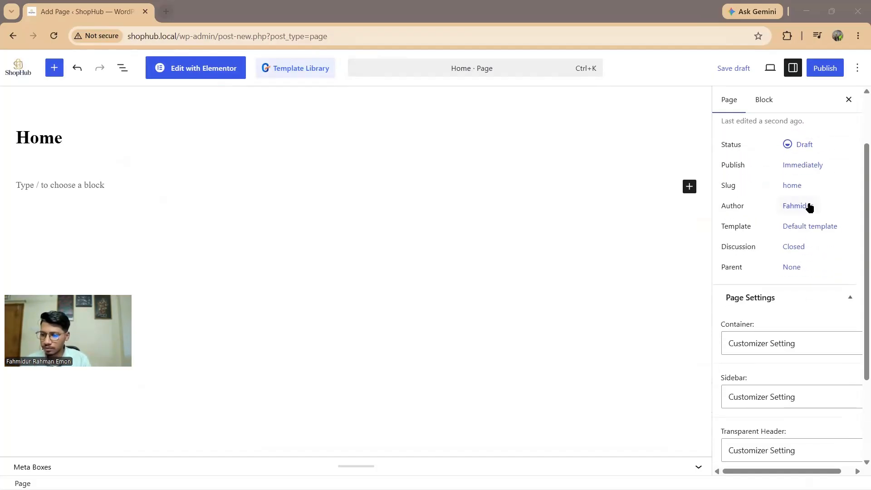
left_click(811, 227)
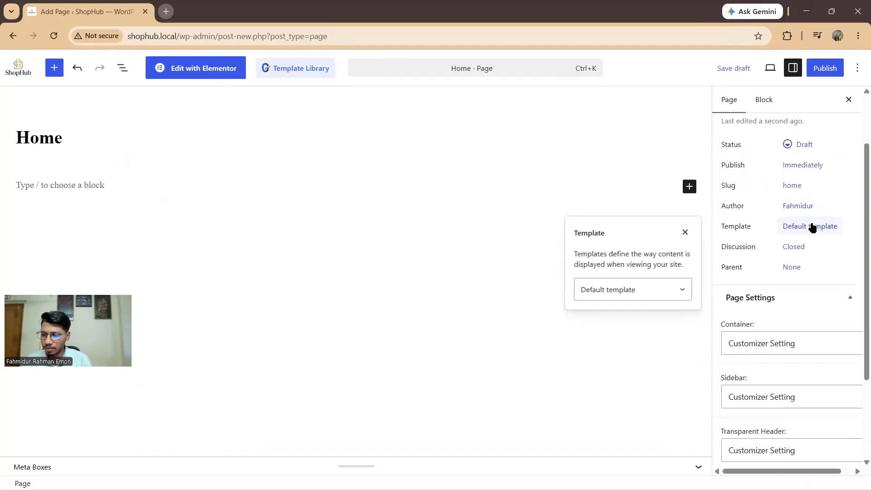
left_click(661, 295)
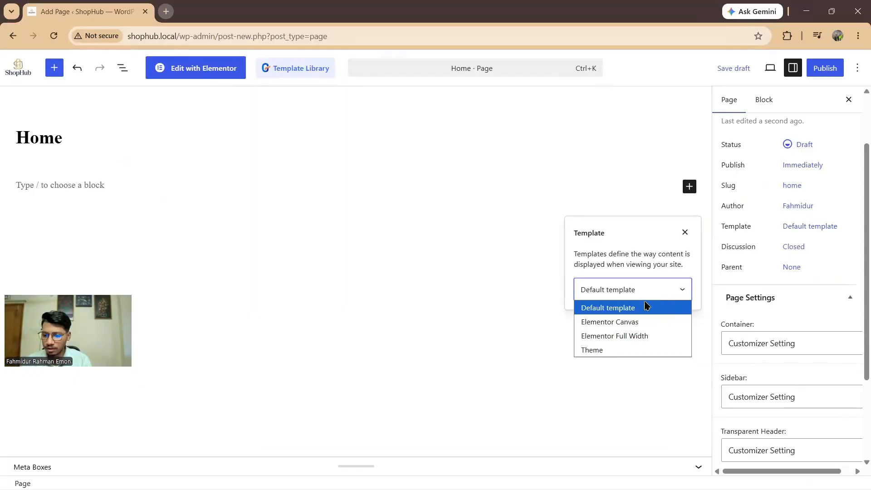
left_click(635, 335)
scroll(780, 286, "down", 3)
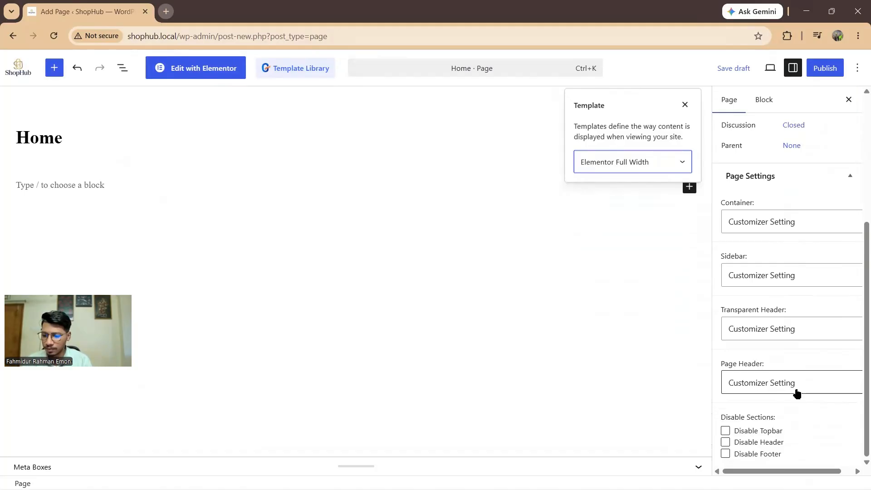
left_click(725, 444)
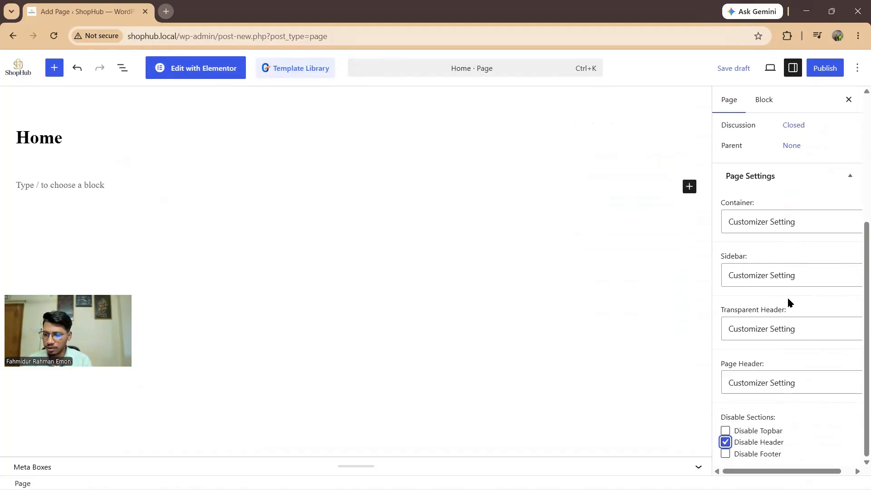
- Publish the Home page with public visibility, effective immediately
scroll(786, 298, "up", 5)
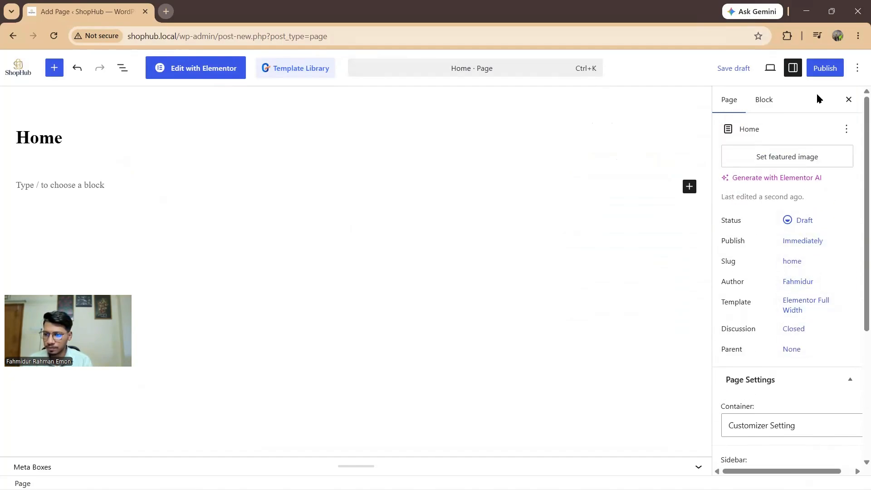
left_click(820, 68)
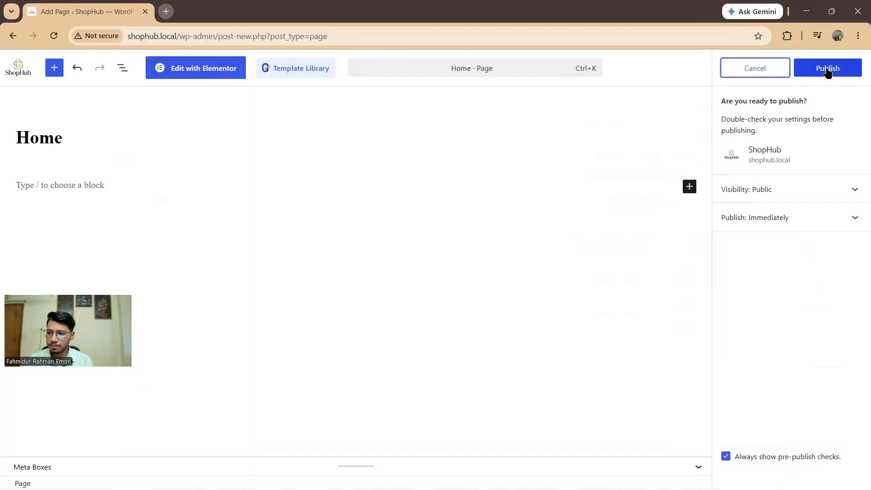
left_click(827, 69)
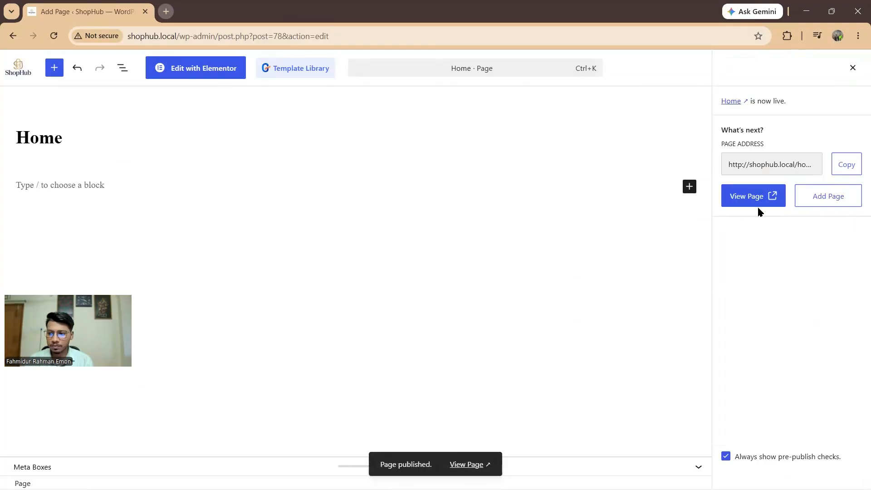
- Return to the pages list to check the Home entry, and open the site's Reading settings
left_click(13, 36)
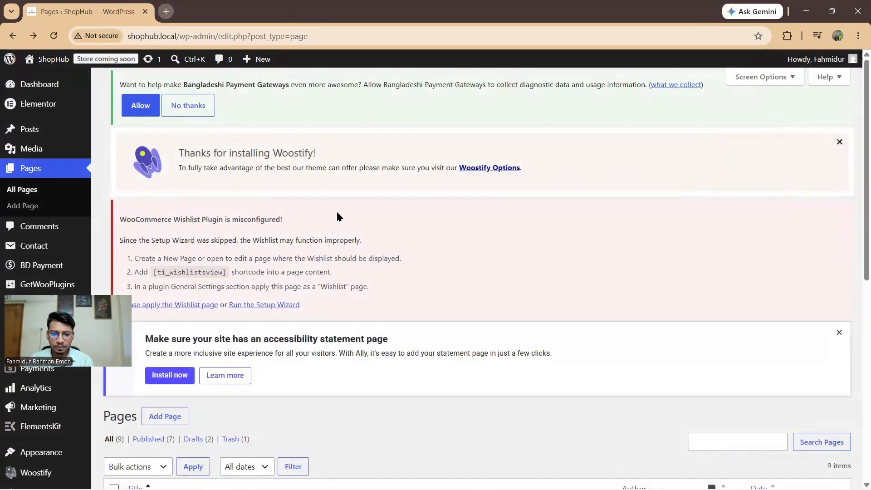
scroll(337, 216, "down", 9)
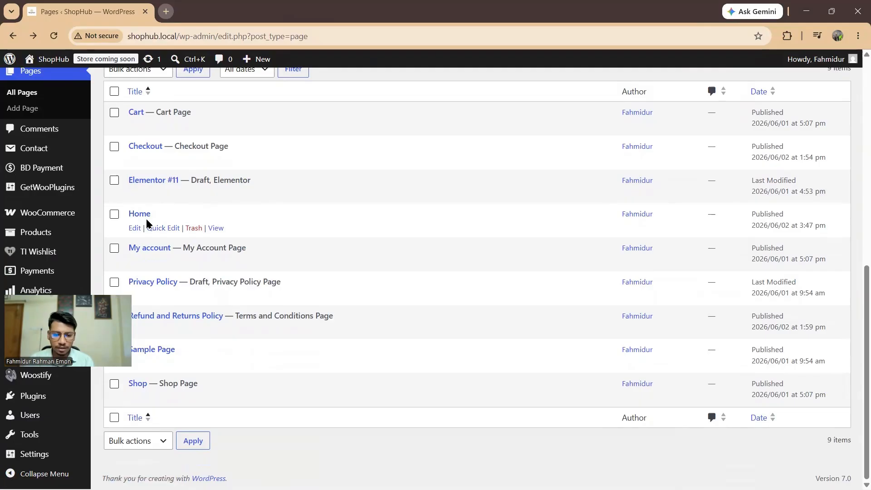
left_click(111, 268)
left_click_drag(80, 315, 85, 205)
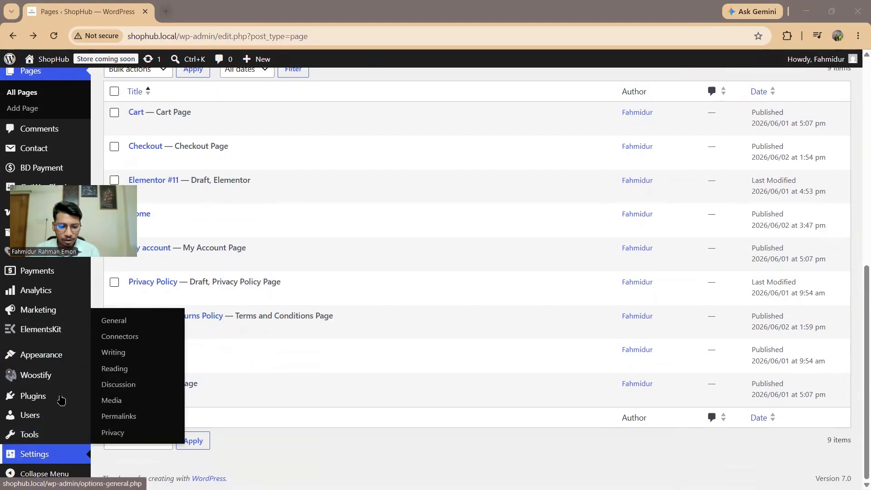
left_click(118, 372)
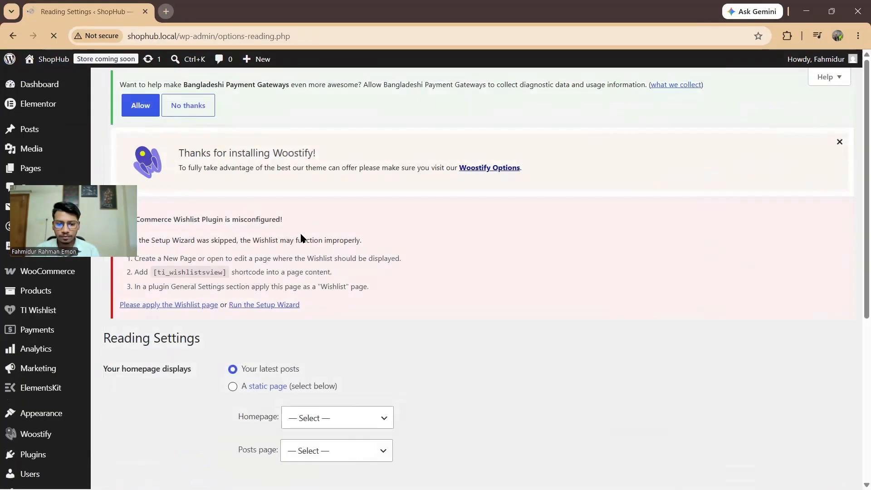
- Make the site homepage display a static page, choose Home as that page, and save the changes
scroll(353, 242, "down", 3)
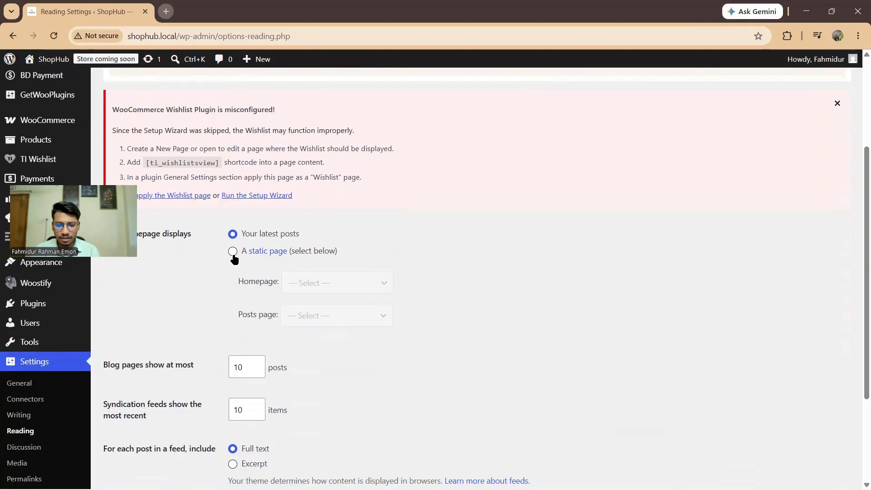
left_click(233, 252)
left_click(320, 284)
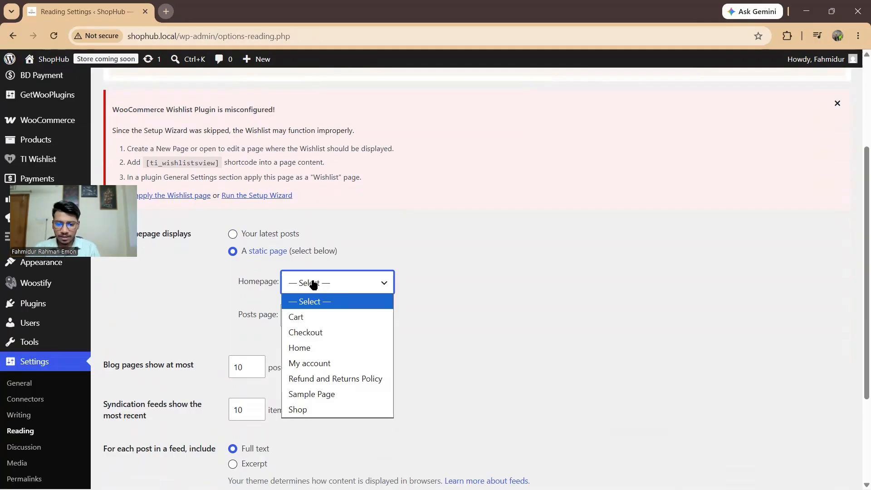
left_click(313, 284)
left_click(313, 284)
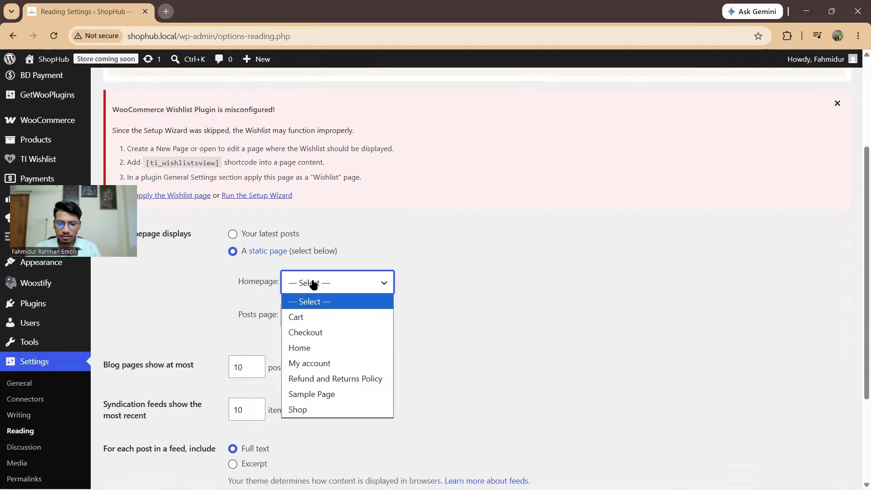
left_click(308, 349)
scroll(368, 306, "down", 3)
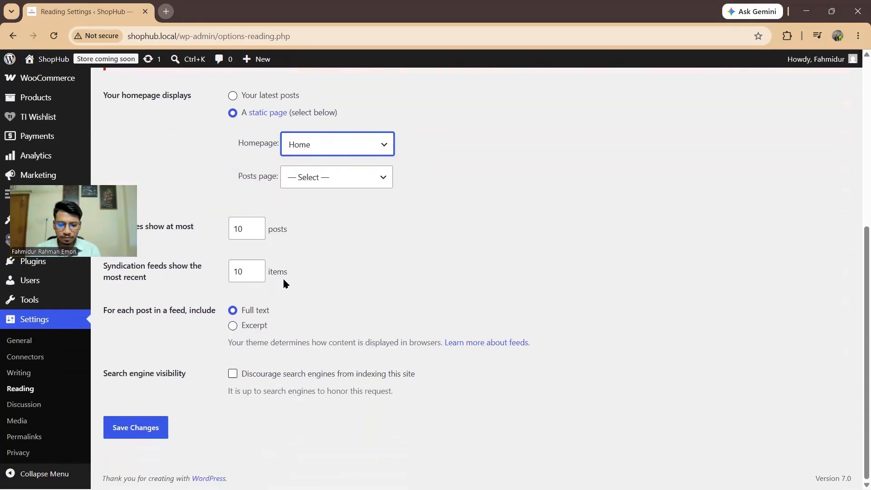
left_click(121, 434)
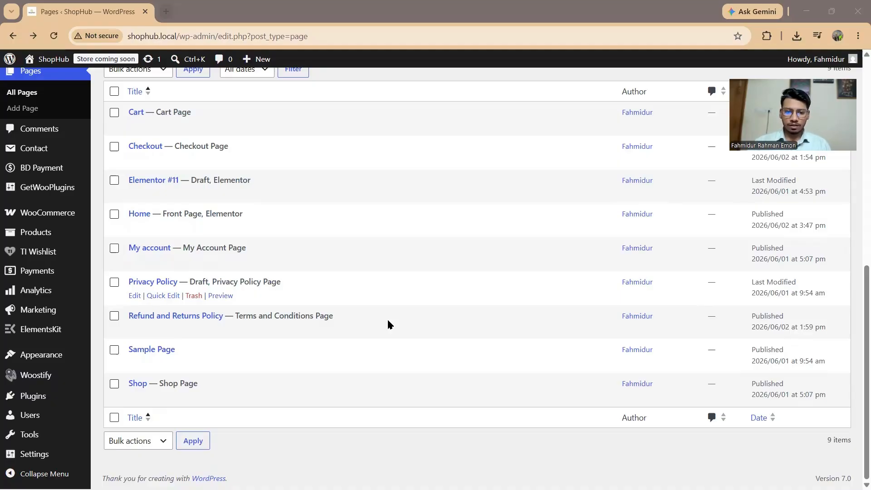
scroll(358, 319, "up", 2)
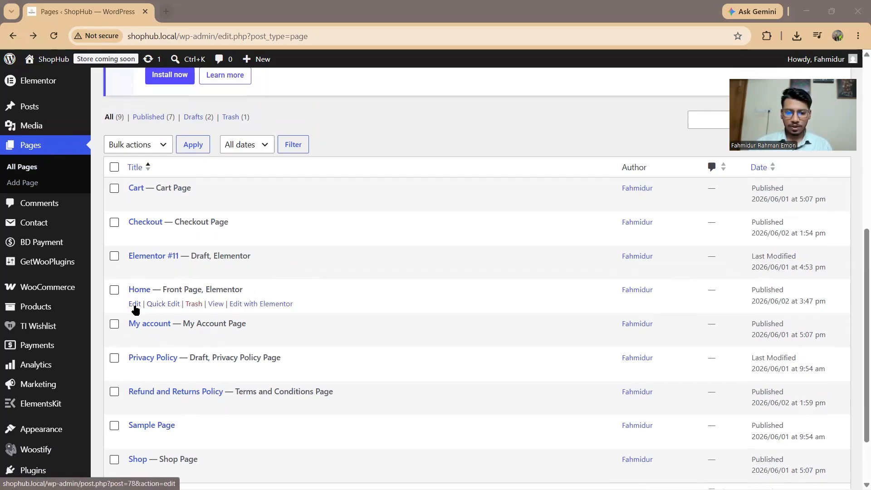
left_click(135, 304)
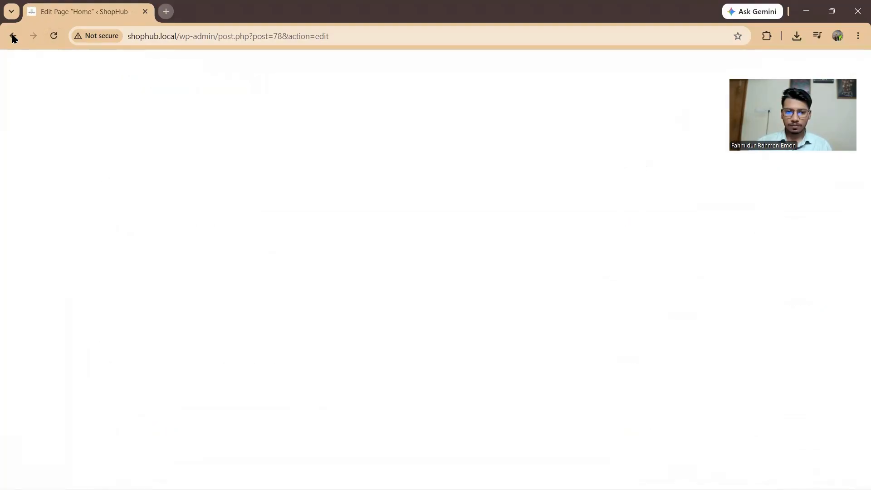
left_click(13, 36)
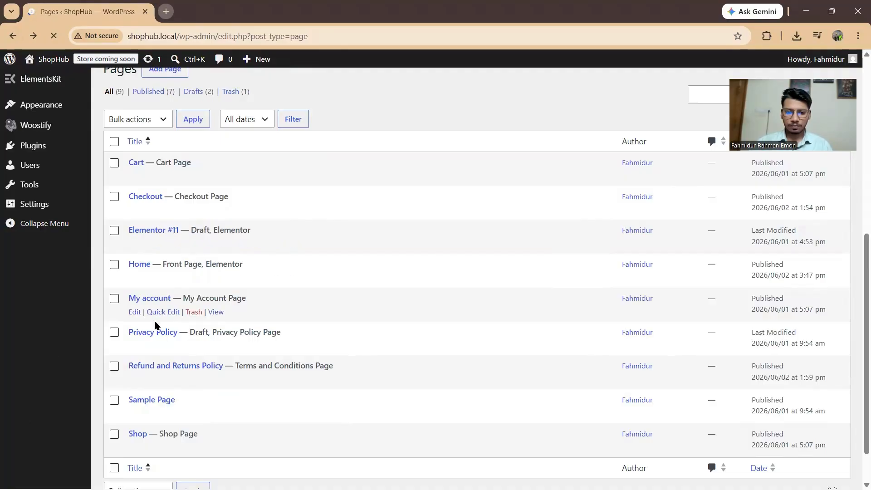
- Open the Home page's editor in a new browser tab and launch it for editing with Elementor
scroll(176, 267, "down", 2)
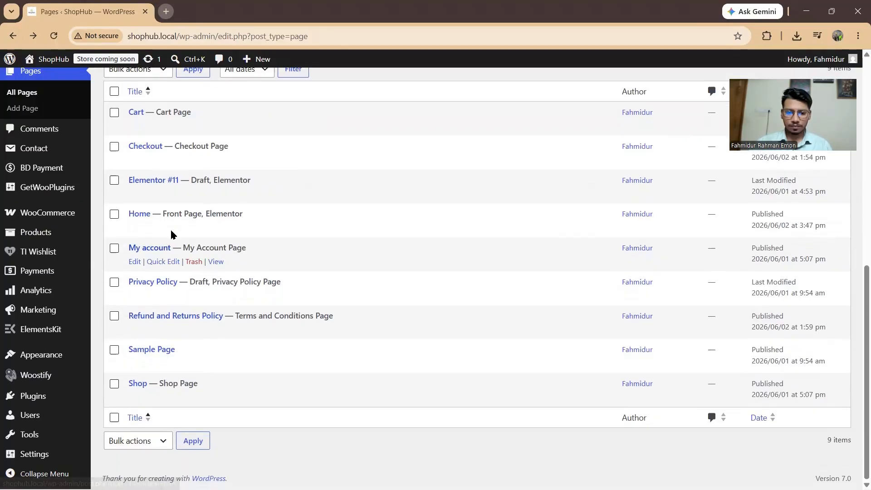
right_click(136, 231)
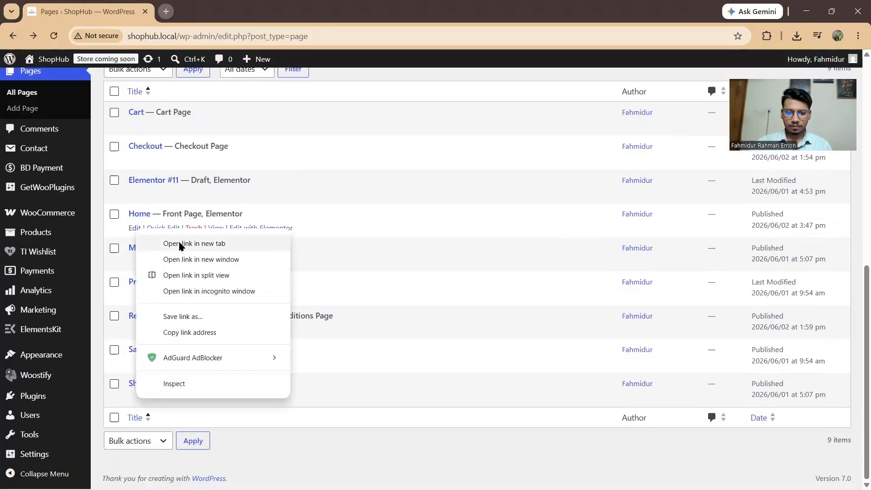
left_click(184, 243)
left_click(203, 10)
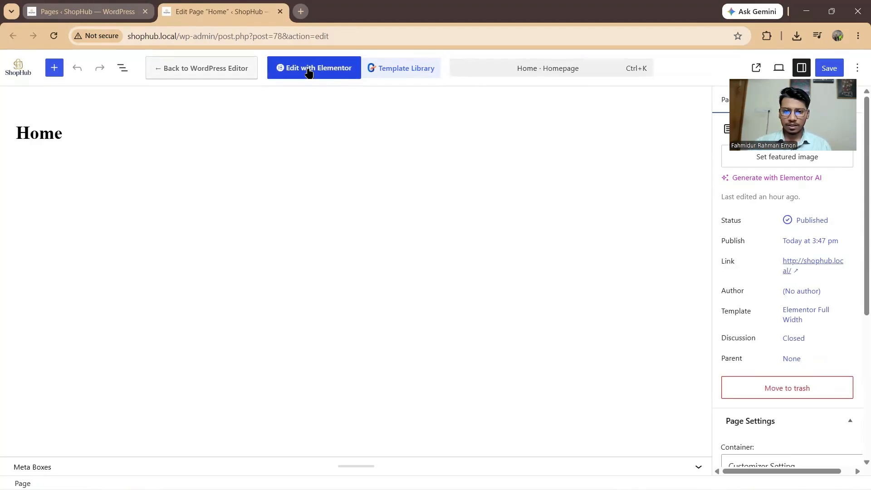
left_click(308, 72)
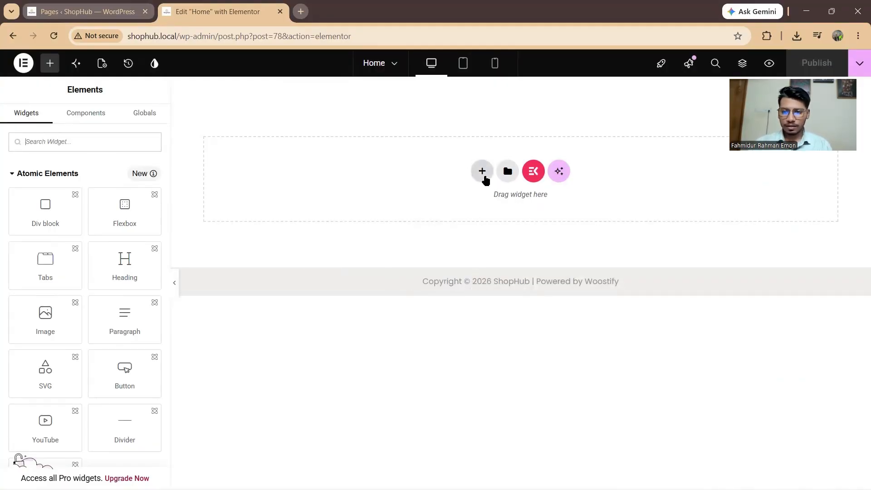
- Add a Flexbox container with the three-column structure that has a wide middle column between two narrow ones
left_click(483, 175)
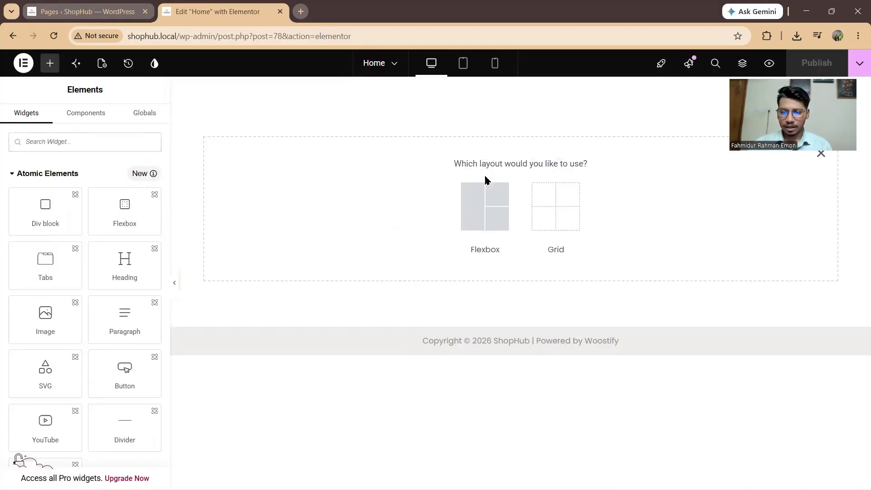
left_click(493, 207)
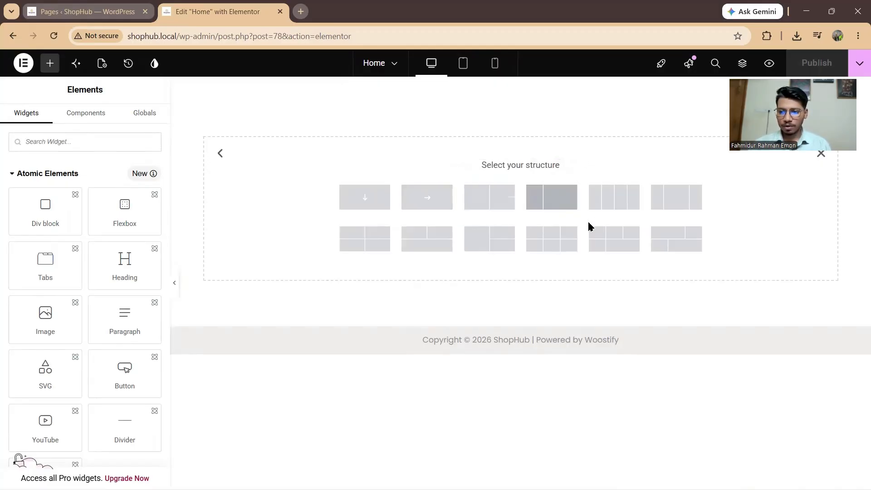
left_click(672, 206)
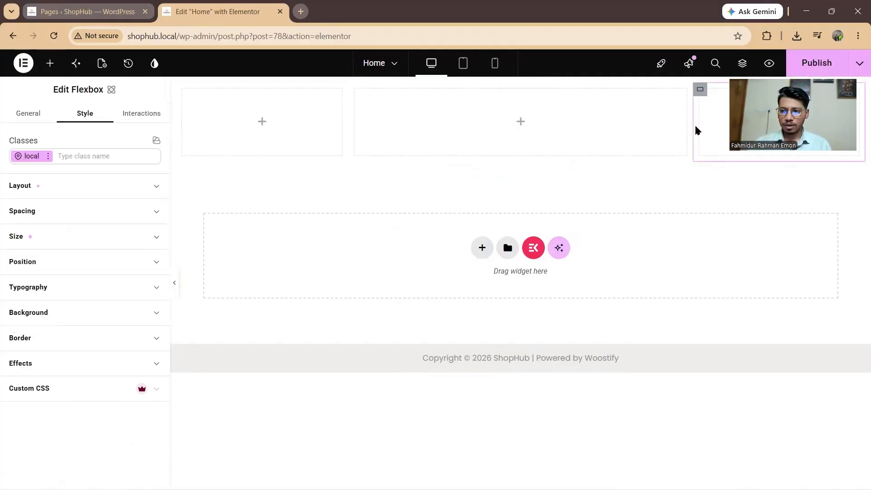
left_click_drag(820, 110, 834, 354)
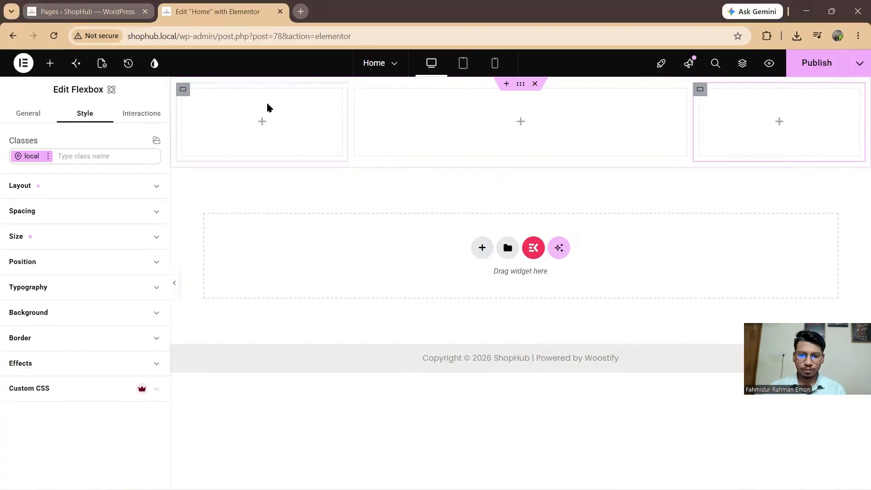
- Insert a Heading widget in the first column and place a second Heading widget between it and the wide column
left_click(182, 90)
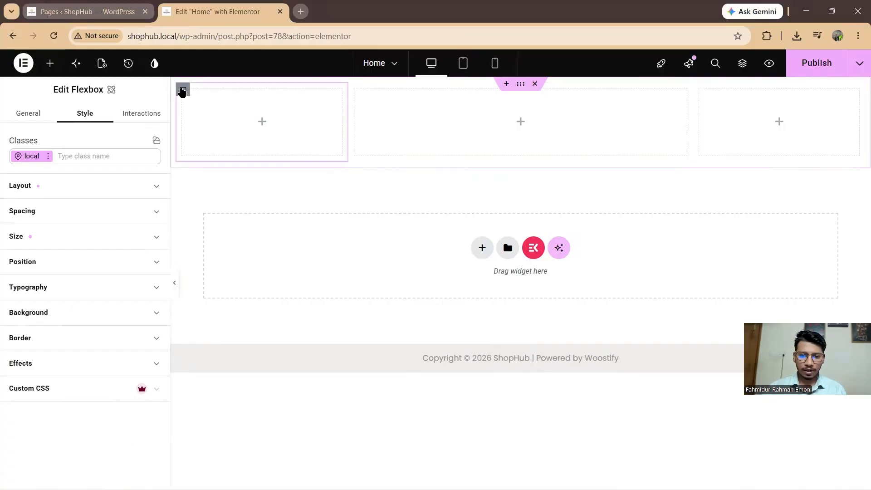
left_click(51, 63)
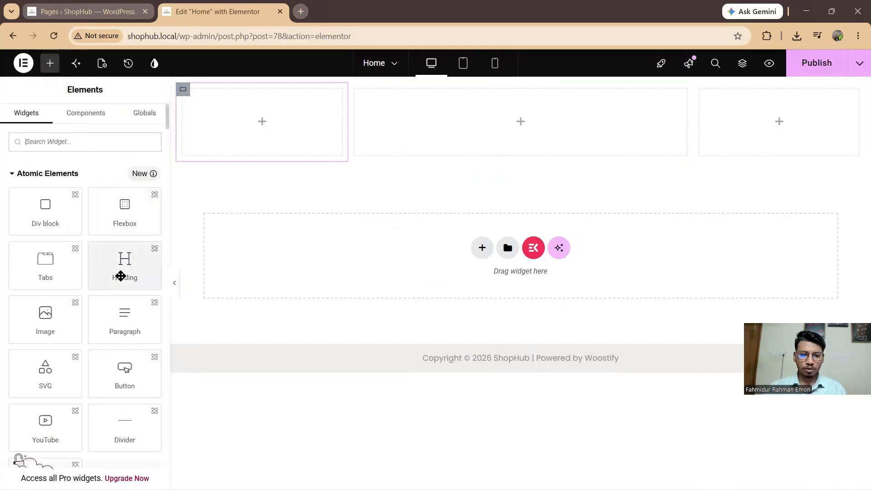
left_click_drag(120, 277, 252, 113)
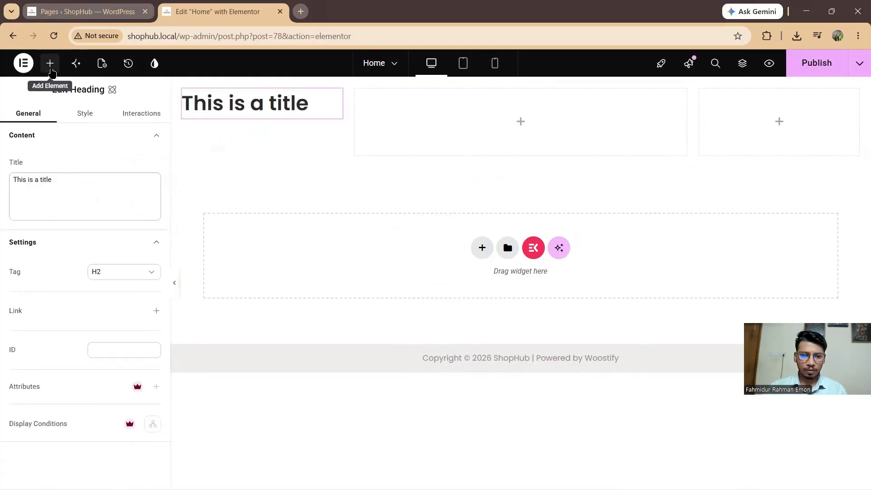
left_click(50, 63)
left_click_drag(125, 274, 227, 146)
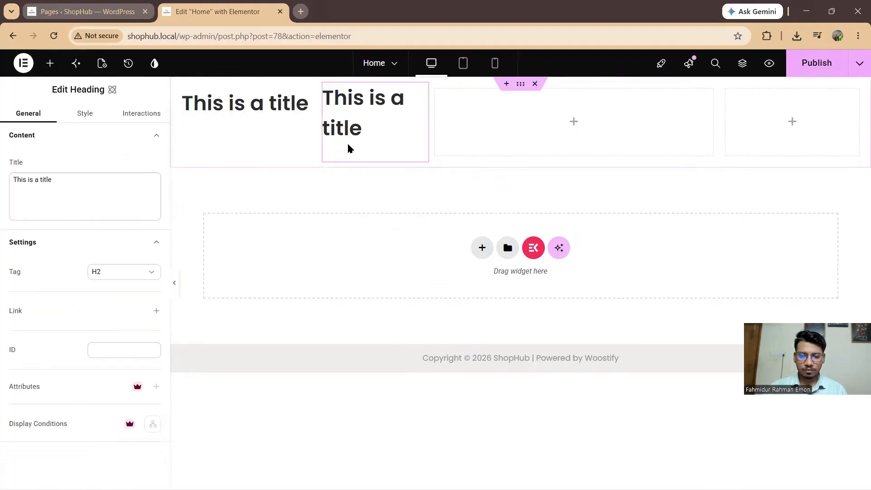
- Show the page structure and delete the stray Heading sitting between the first column and the wide column
key("alt+Tab")
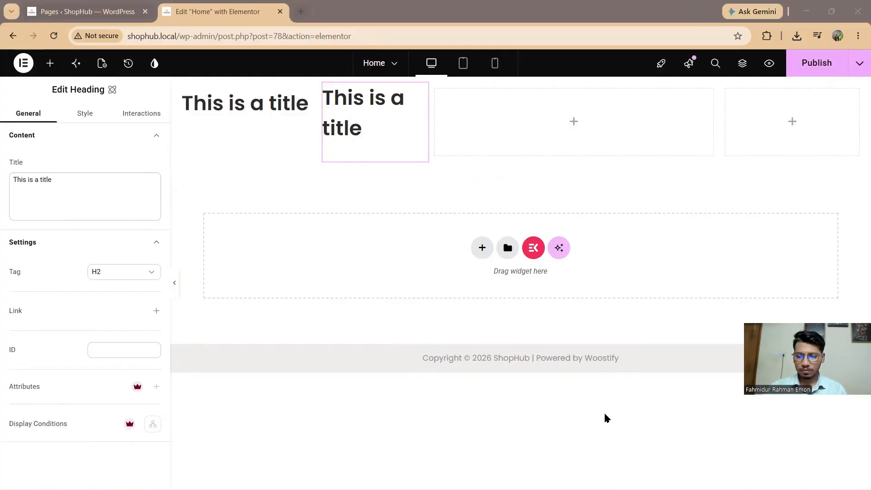
left_click(742, 63)
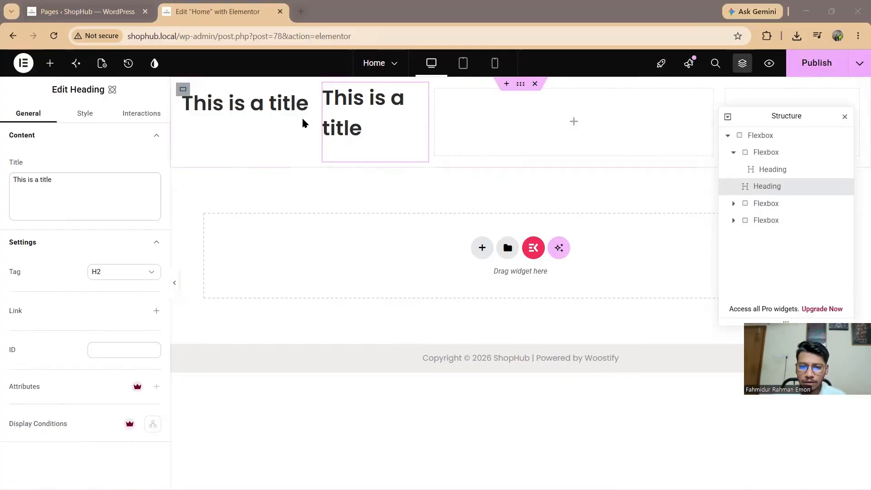
left_click(357, 137)
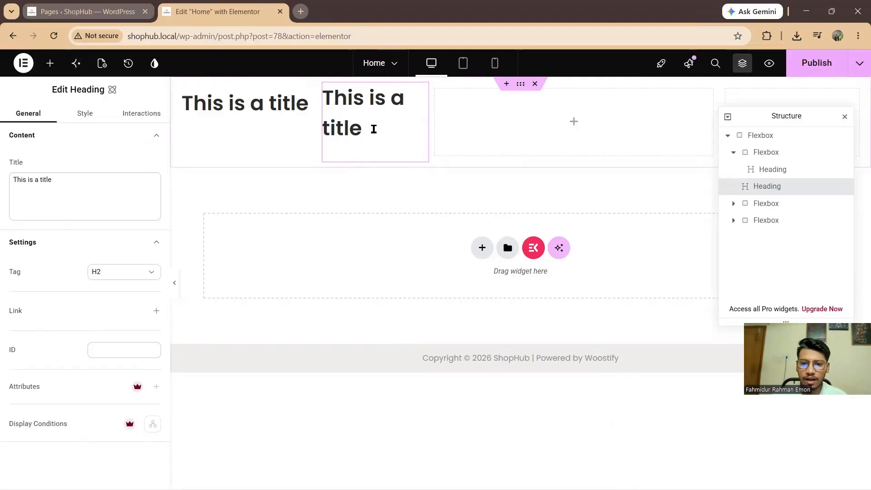
right_click(759, 190)
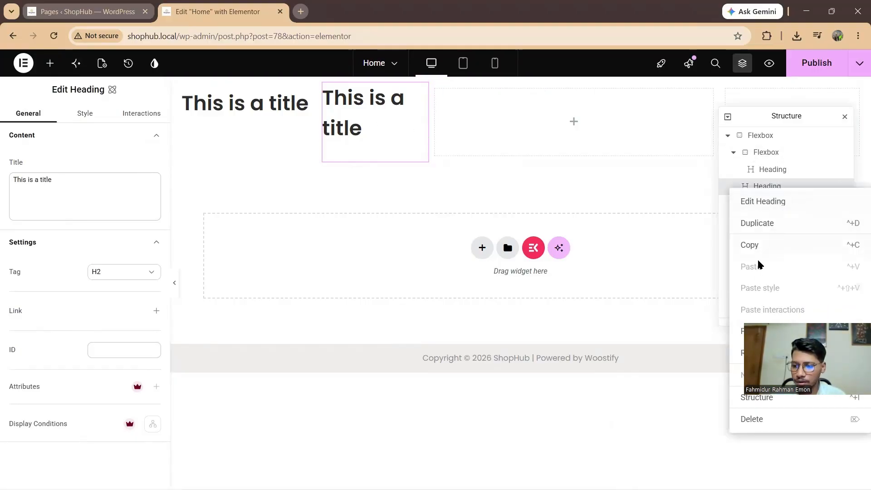
left_click(751, 419)
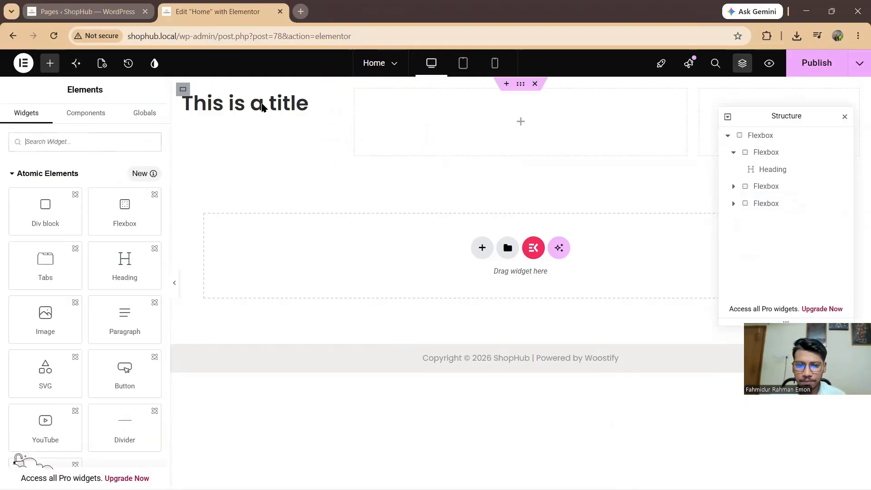
- Duplicate the Heading inside the first column so two headings are stacked there
left_click(262, 105)
right_click(263, 106)
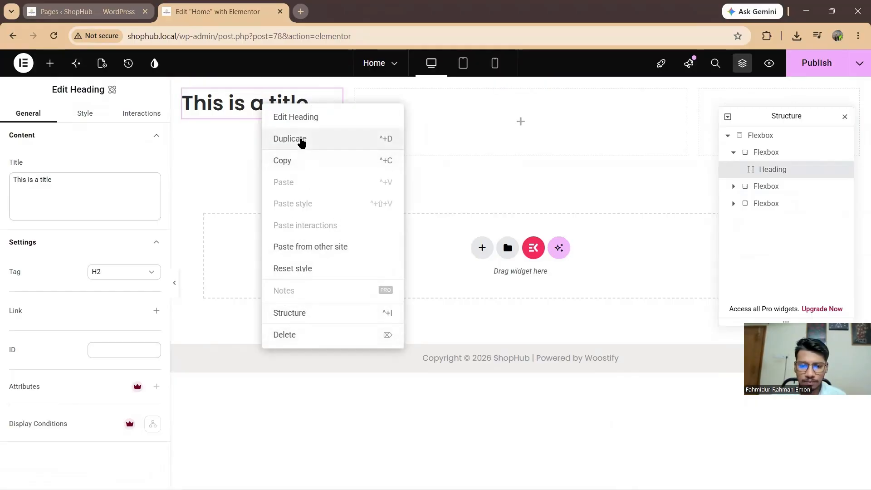
left_click(300, 139)
left_click(319, 139)
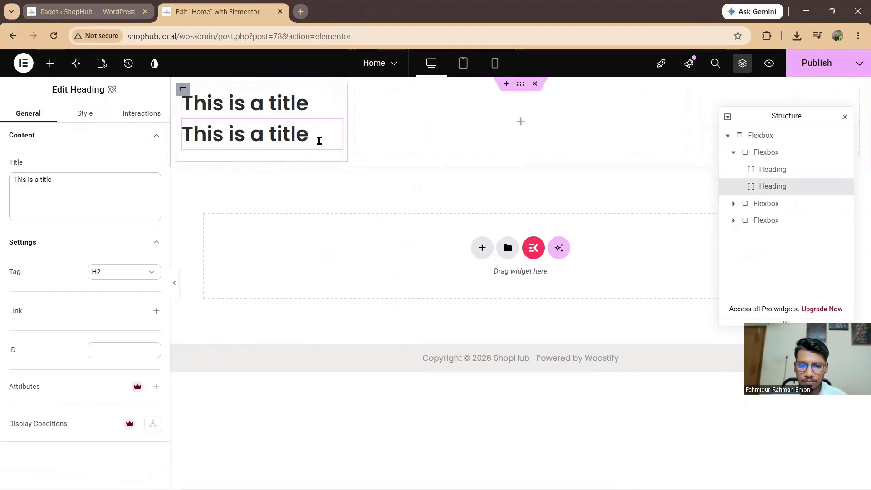
left_click(292, 96)
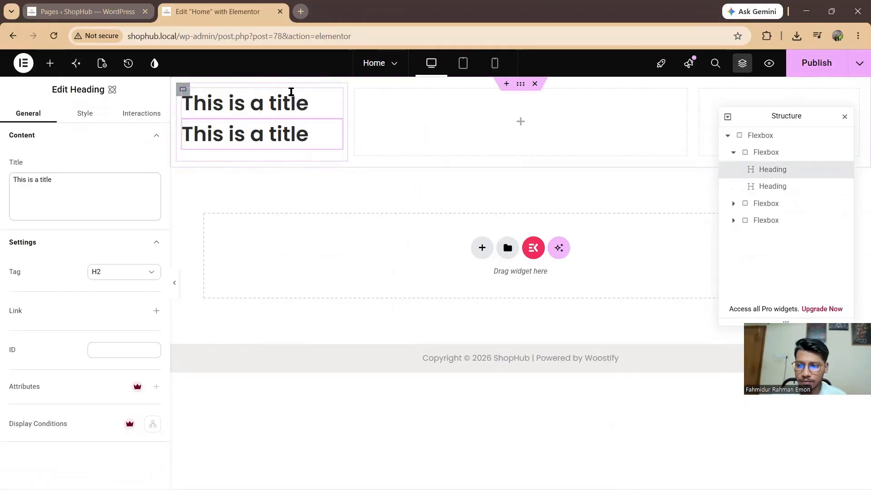
left_click(312, 138)
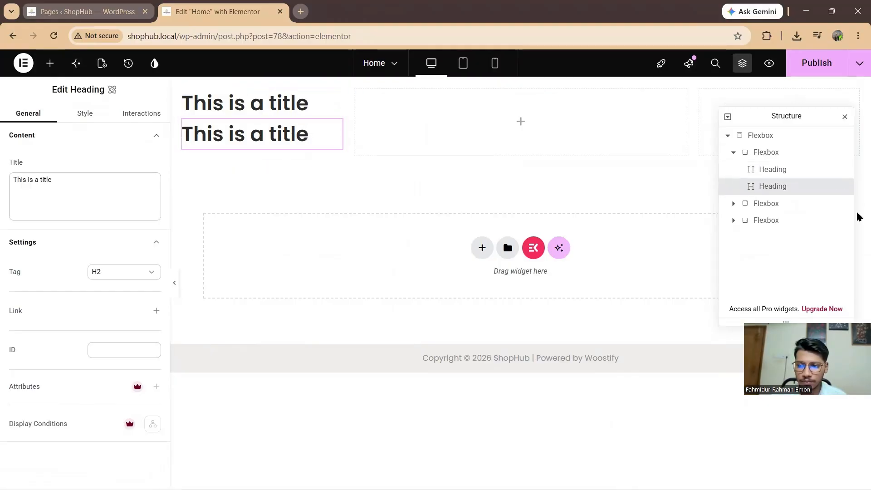
left_click_drag(773, 185, 773, 171)
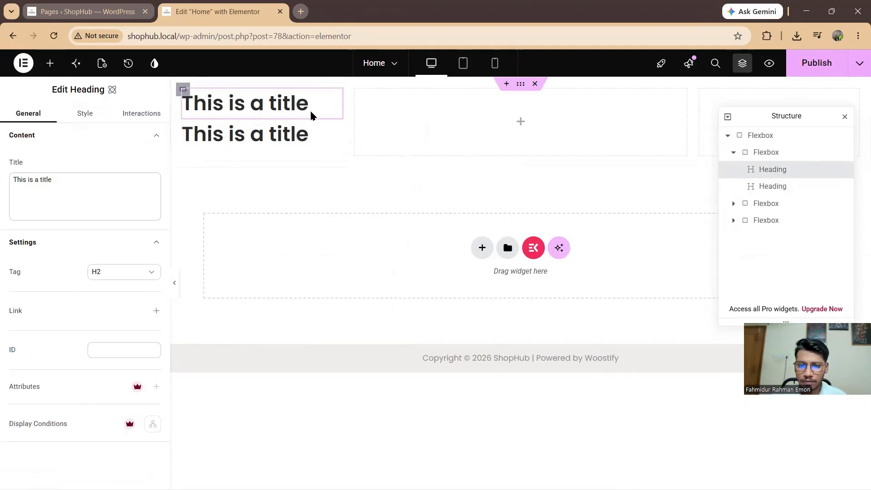
left_click(317, 131)
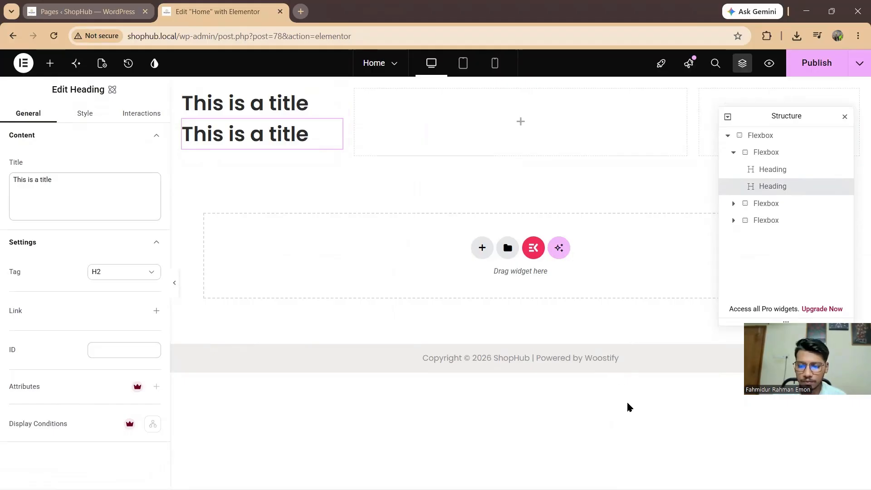
key("super")
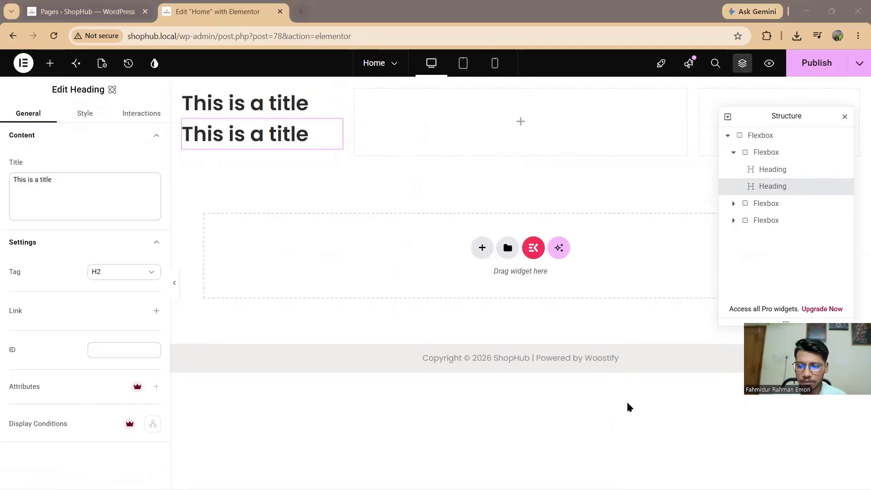
- Replace the upper heading's text in the first column with "Shop by Categories"
left_click(318, 104)
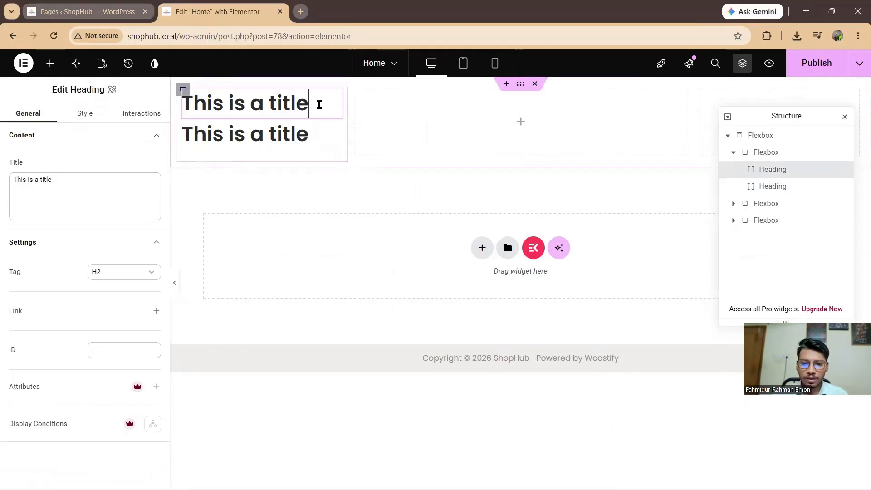
triple_click(319, 104)
type("Shop ")
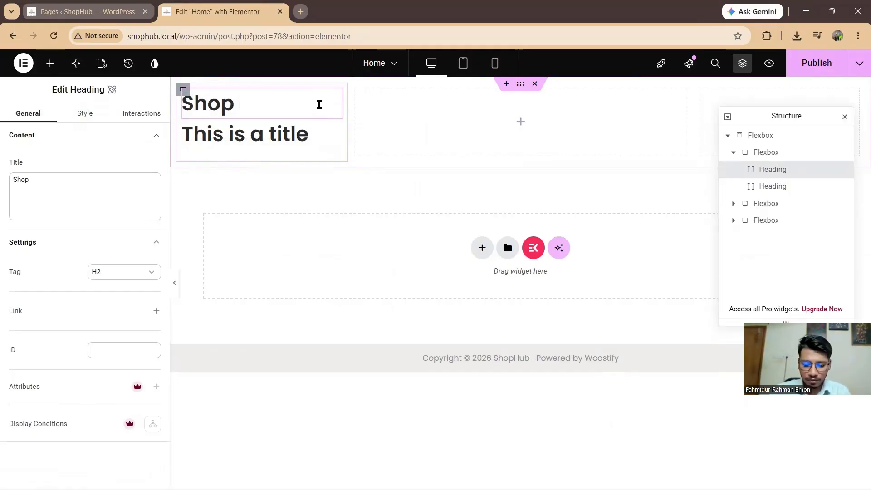
type("by Categories")
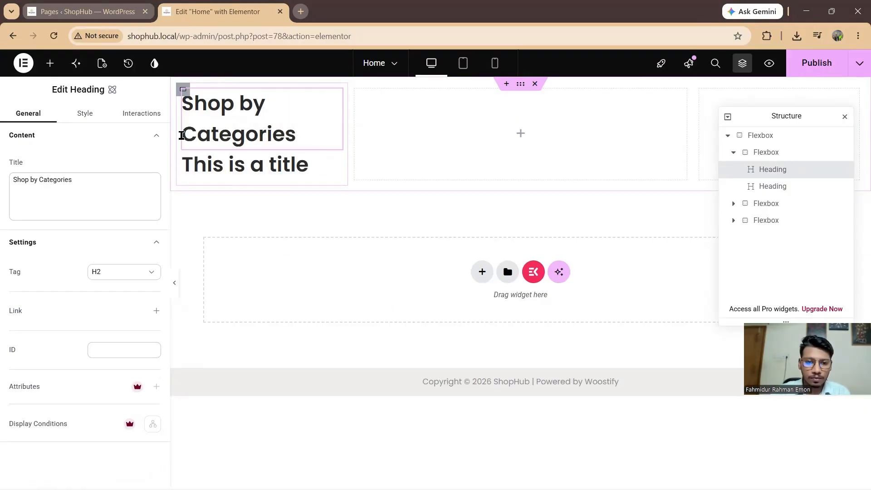
- Set the "Shop by Categories" heading's font size to 22 px and center-align its text
left_click(93, 114)
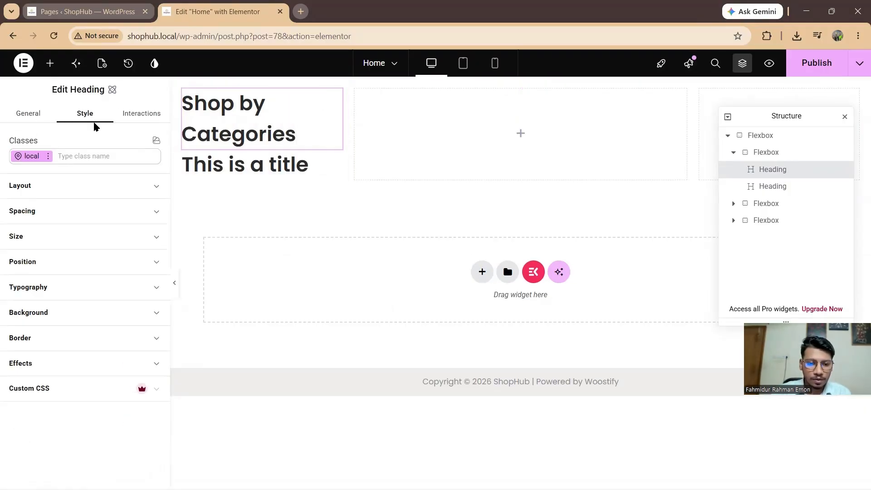
left_click(142, 237)
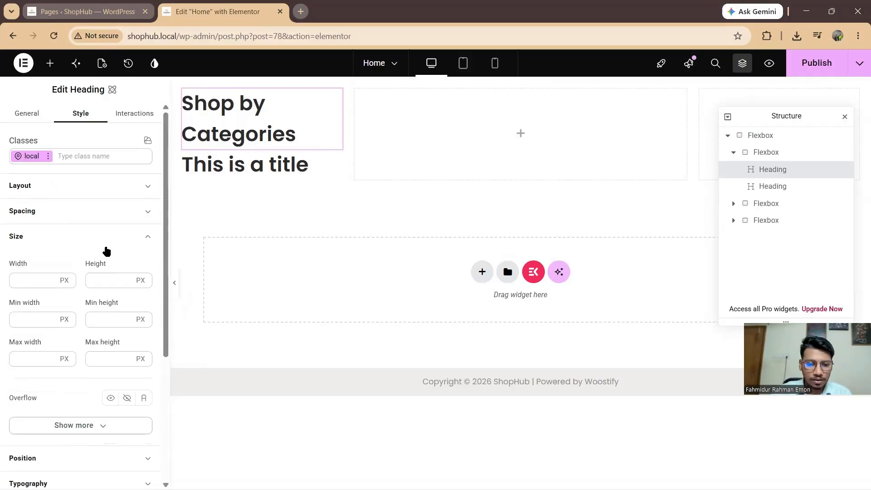
scroll(110, 253, "down", 4)
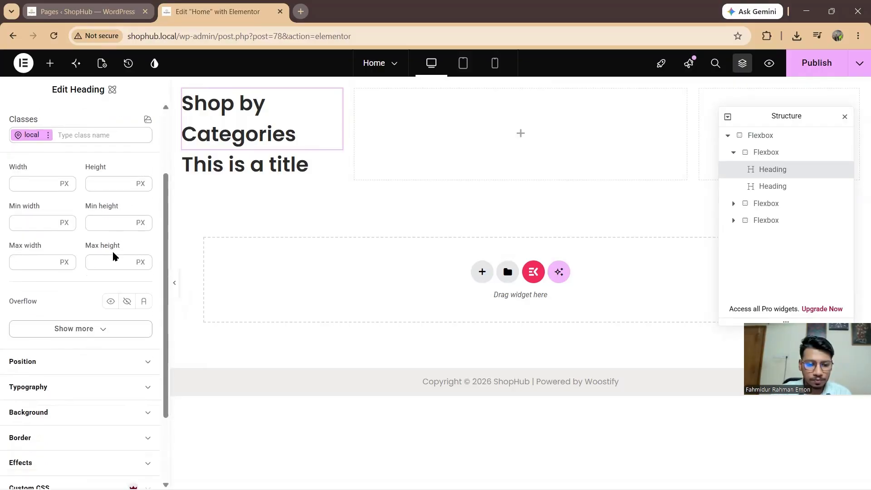
left_click(148, 327)
left_click(140, 329)
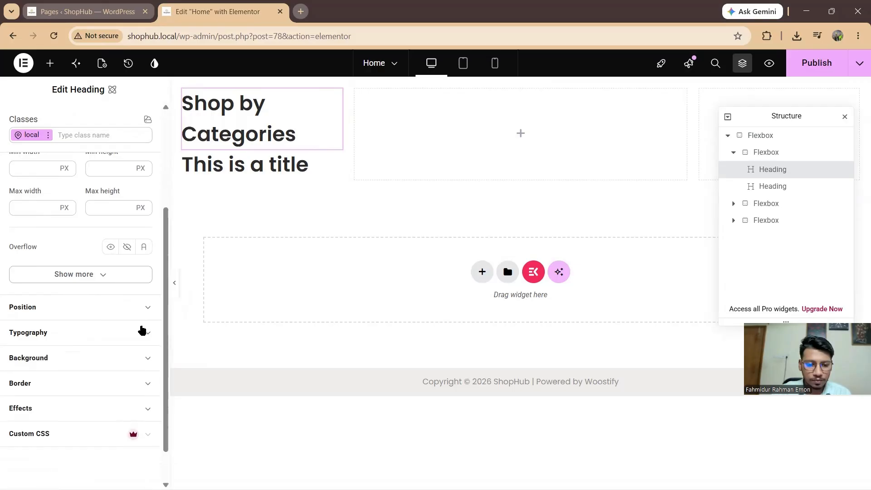
left_click(141, 329)
scroll(141, 330, "down", 2)
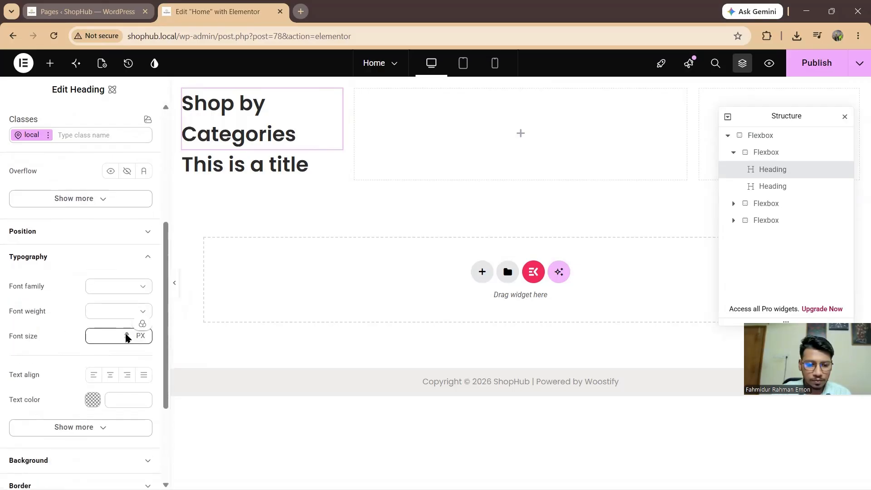
left_click(125, 336)
type("1")
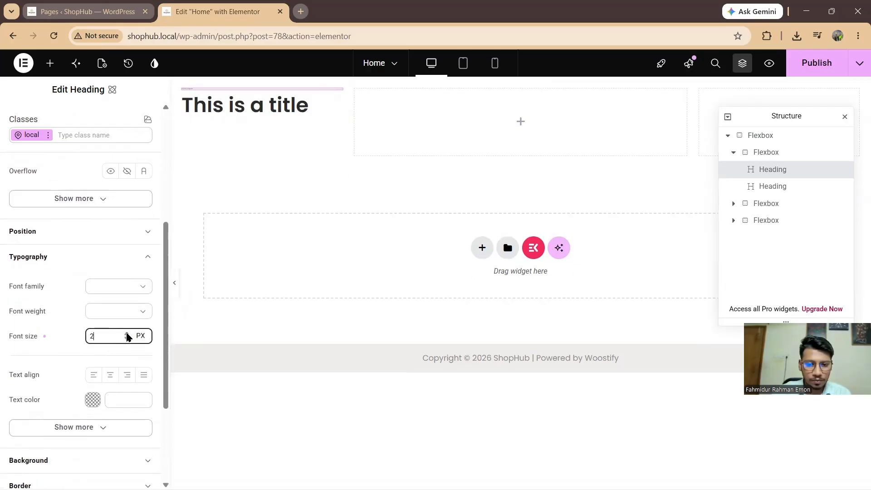
key("BackSpace")
type("7")
key("BackSpace")
type("18")
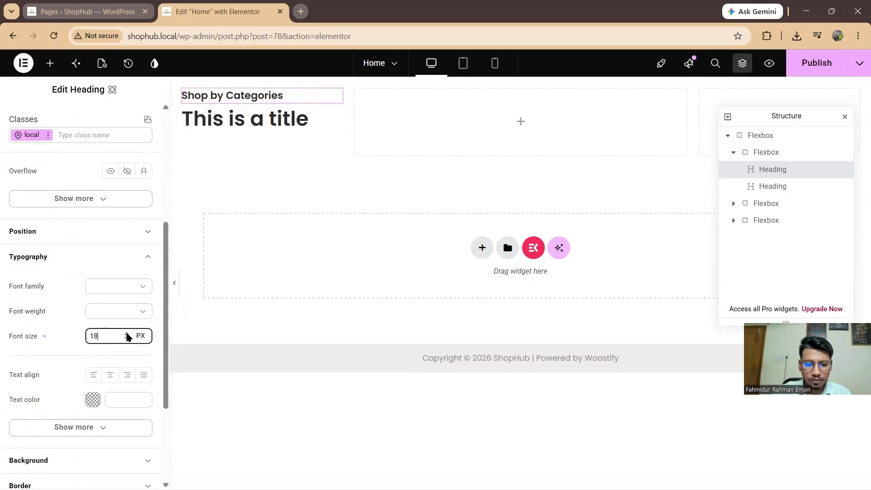
left_click(126, 334)
left_click(127, 334)
left_click(126, 333)
left_click(127, 334)
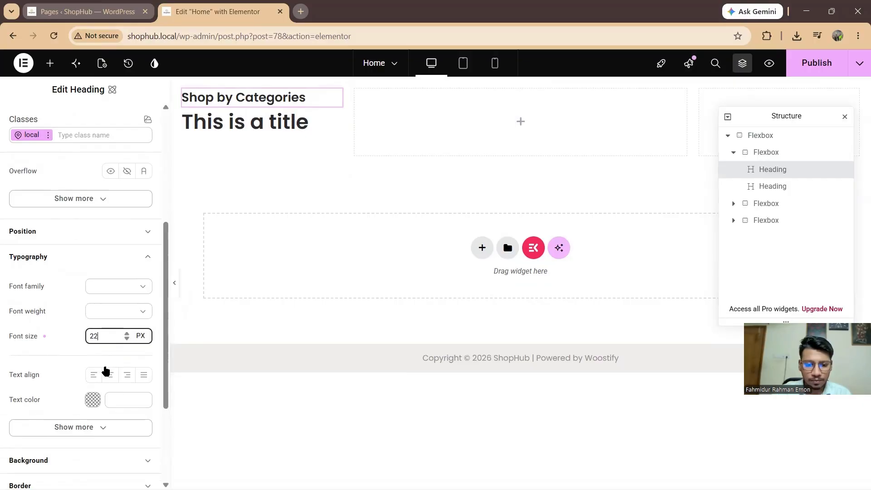
left_click(109, 374)
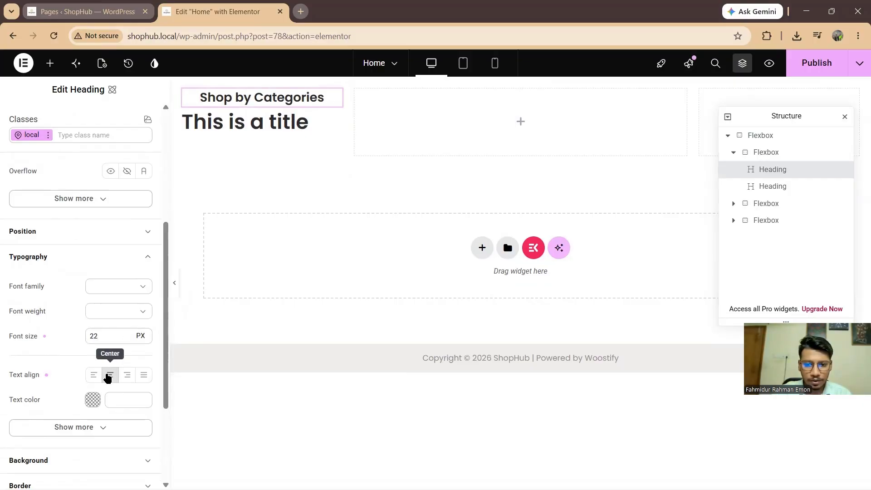
- Replace the lower heading's text in the first column with "Electronics"
left_click(231, 129)
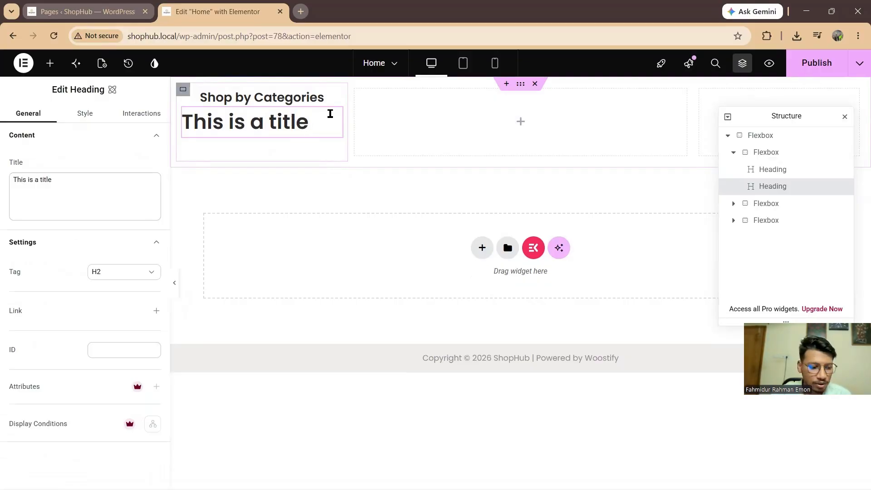
left_click_drag(297, 129, 272, 119)
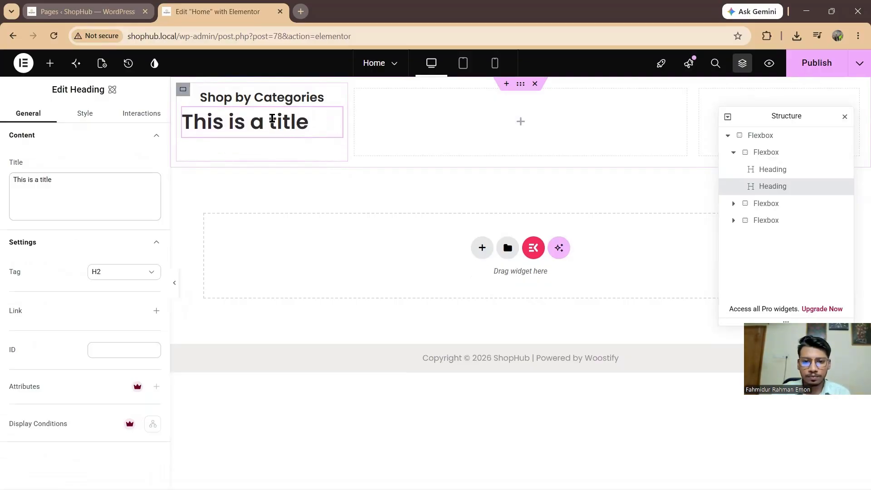
triple_click(311, 124)
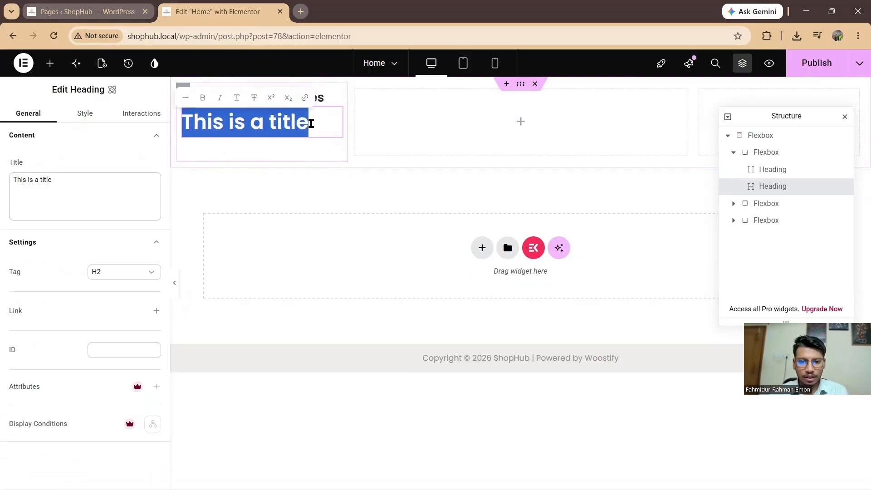
type("E")
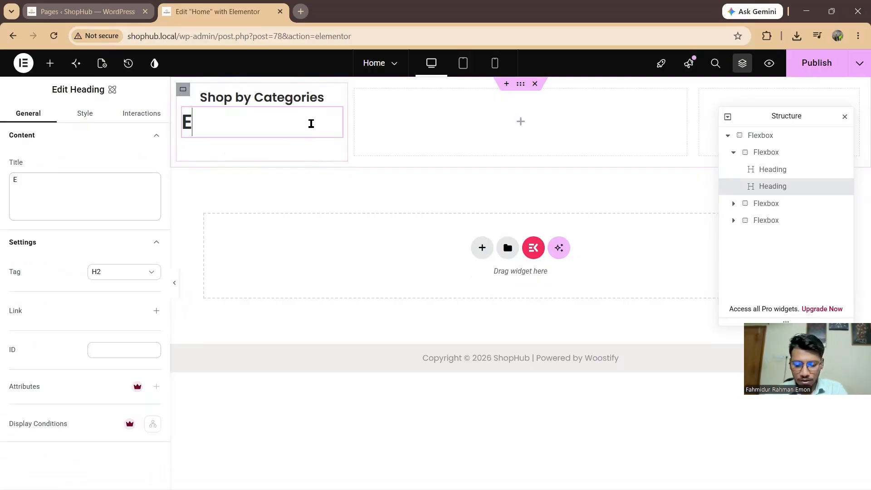
type("lectronics")
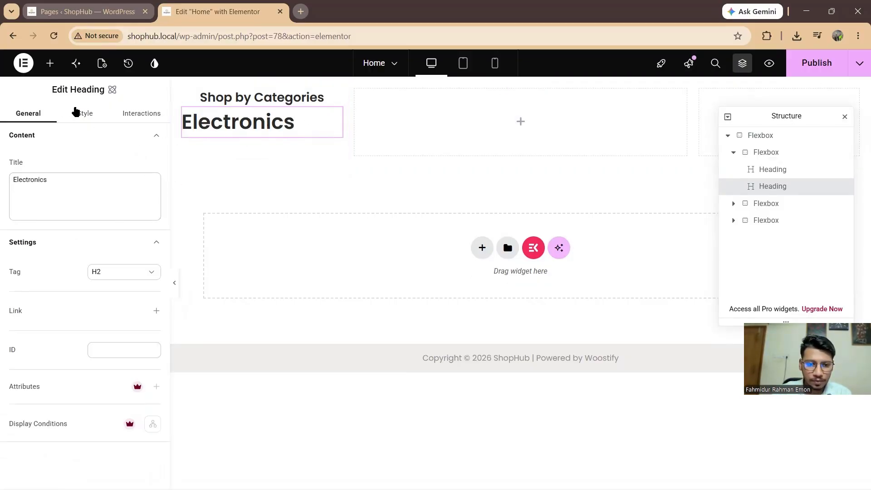
- Set the "Electronics" heading's font size to 21 px in its typography style
left_click(76, 111)
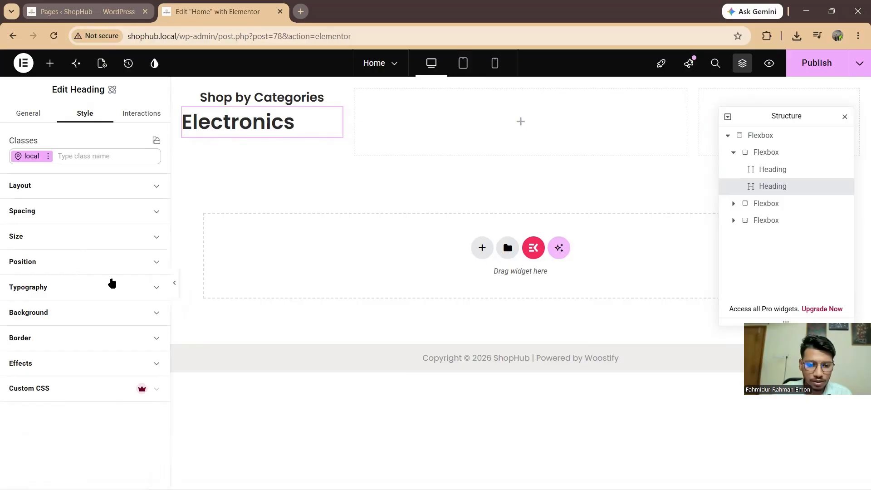
left_click(112, 283)
scroll(103, 305, "down", 2)
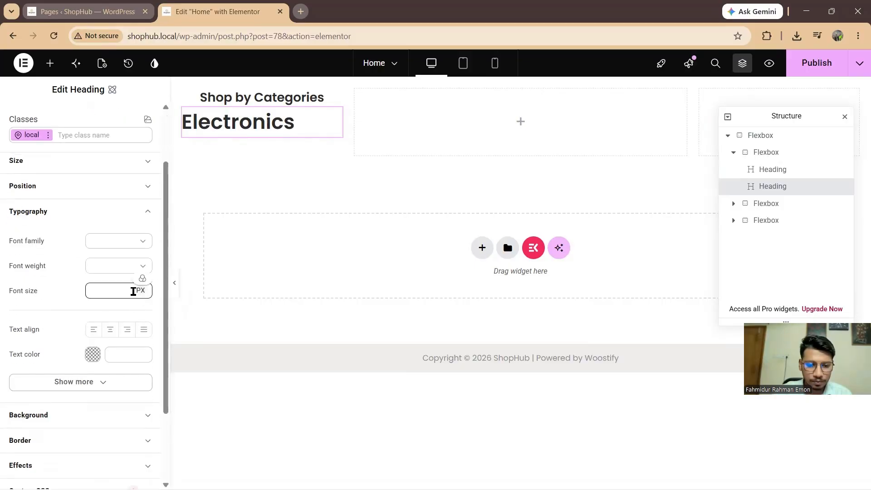
left_click(119, 293)
type("8")
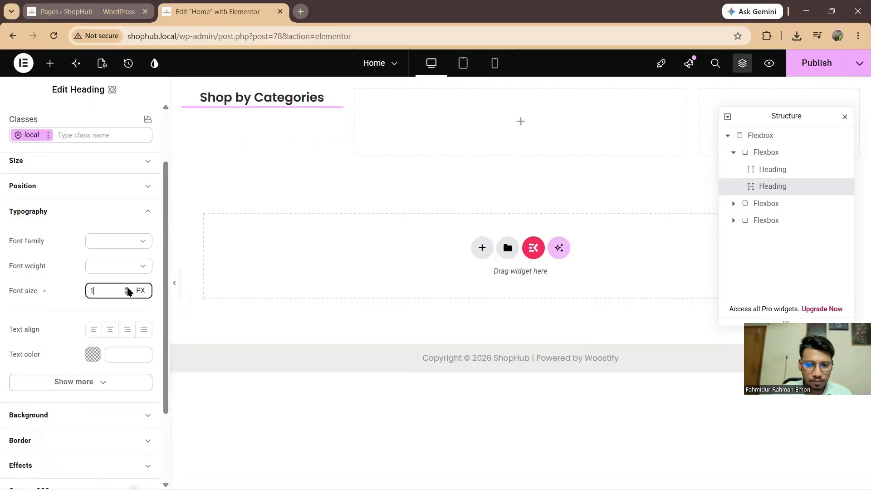
triple_click(127, 288)
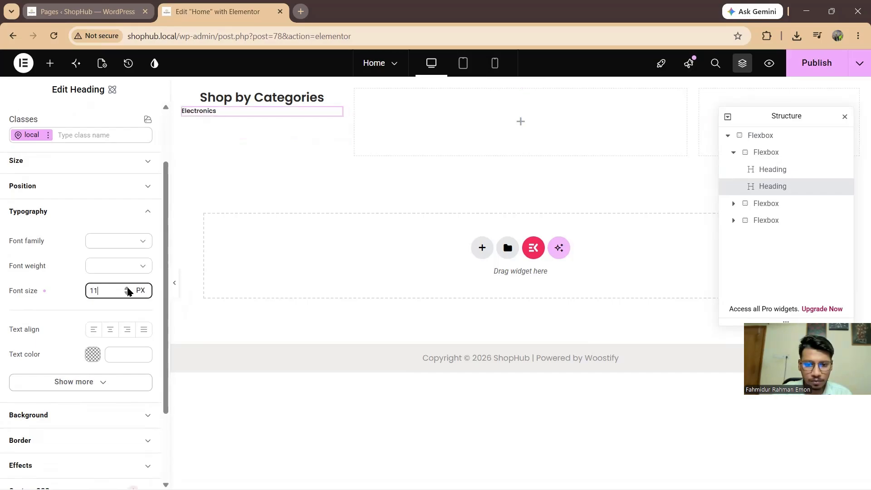
triple_click(128, 287)
double_click(127, 288)
triple_click(127, 287)
left_click(128, 288)
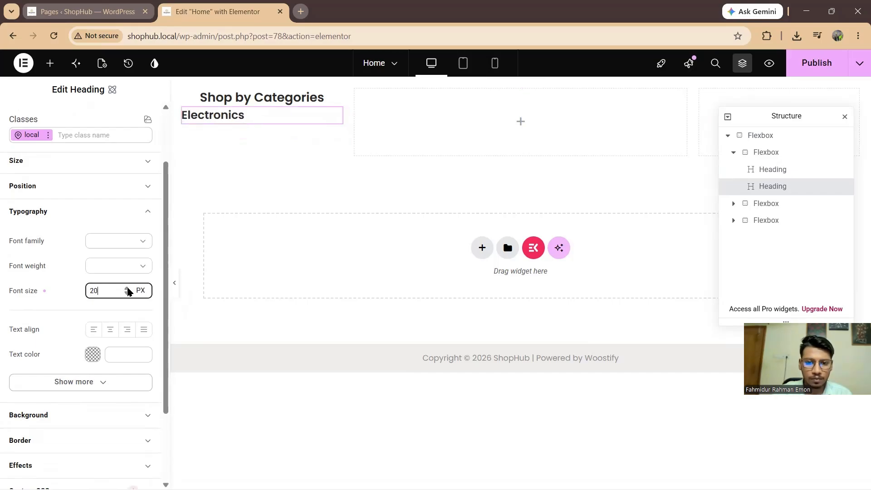
left_click(127, 288)
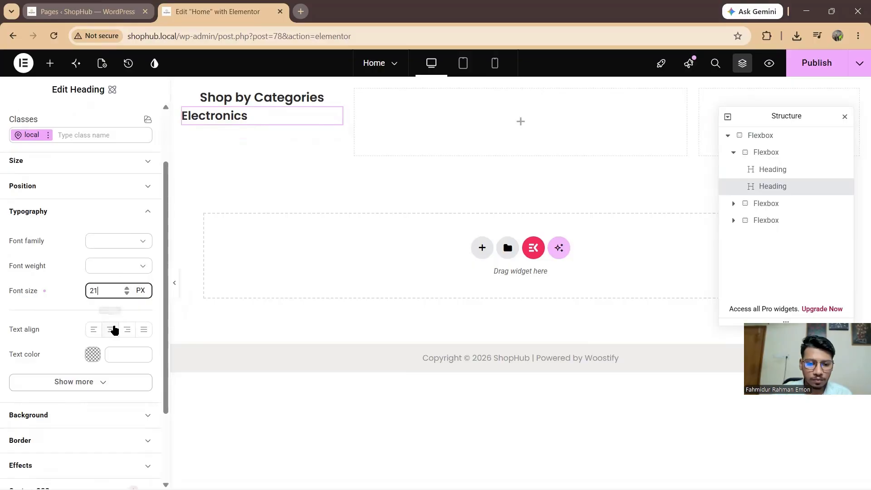
- Center-align the "Electronics" heading's text and duplicate the heading four times in the first column
left_click(110, 329)
right_click(235, 117)
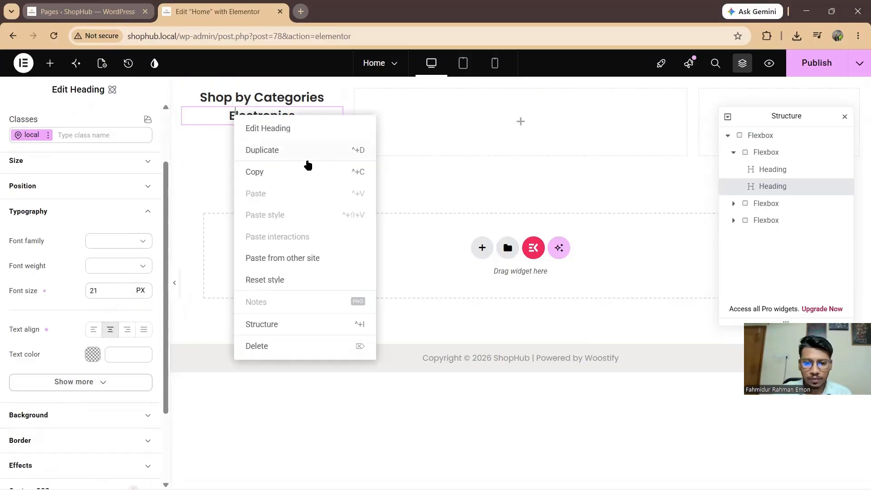
left_click(274, 153)
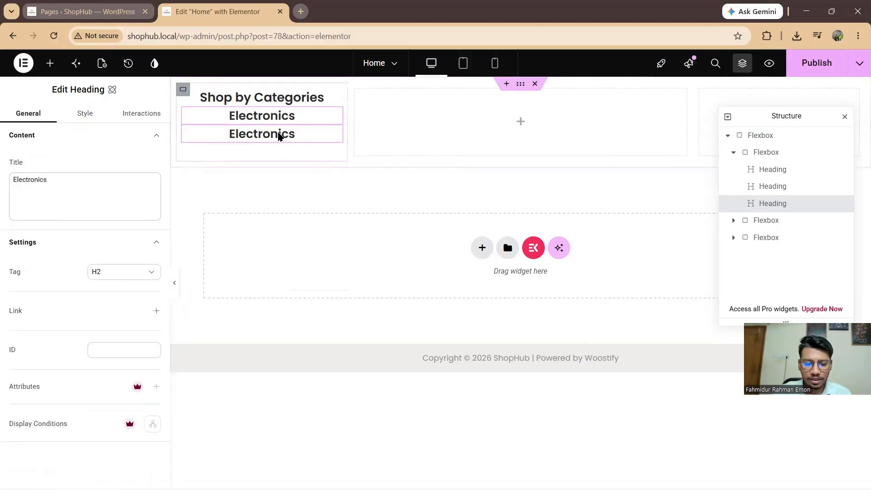
right_click(279, 135)
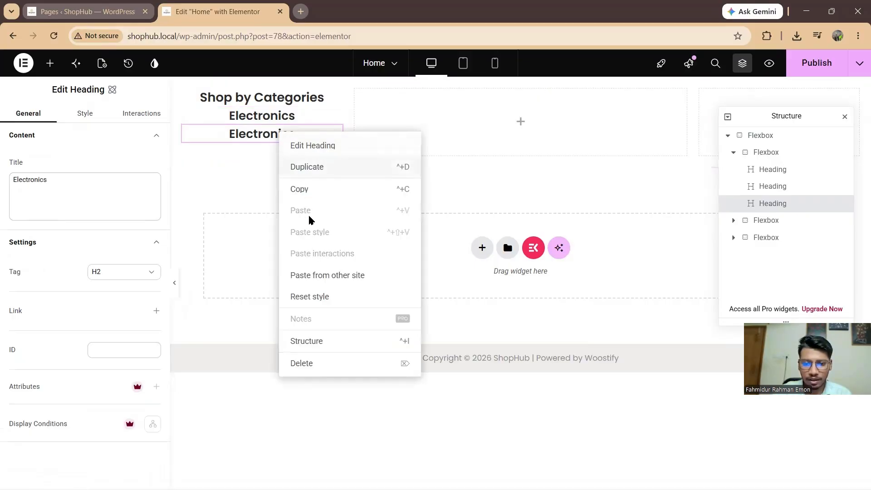
left_click(298, 166)
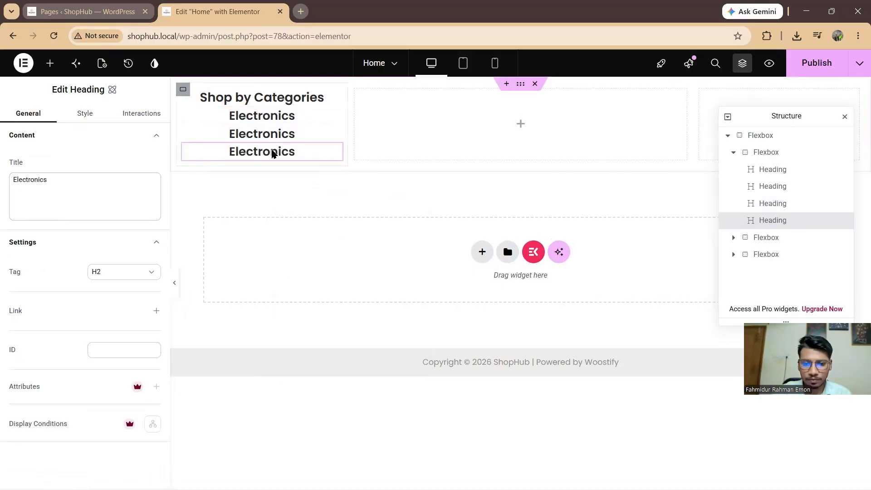
right_click(274, 151)
left_click(307, 193)
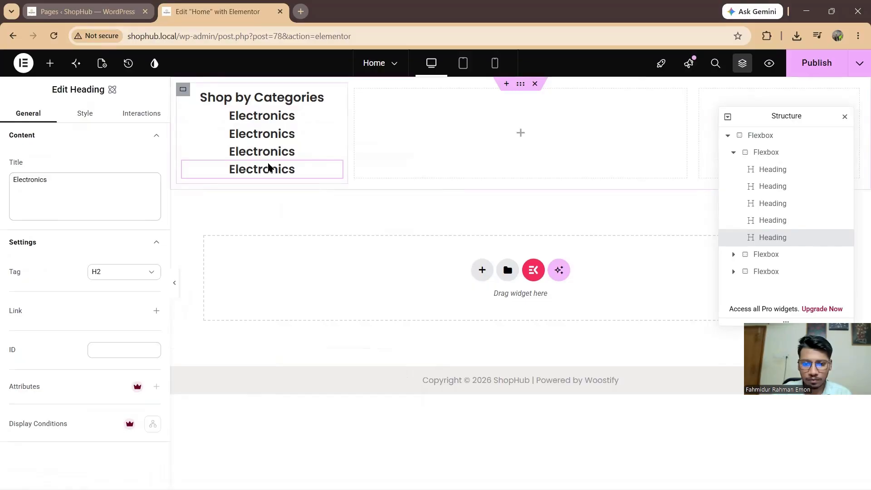
right_click(269, 166)
left_click(313, 198)
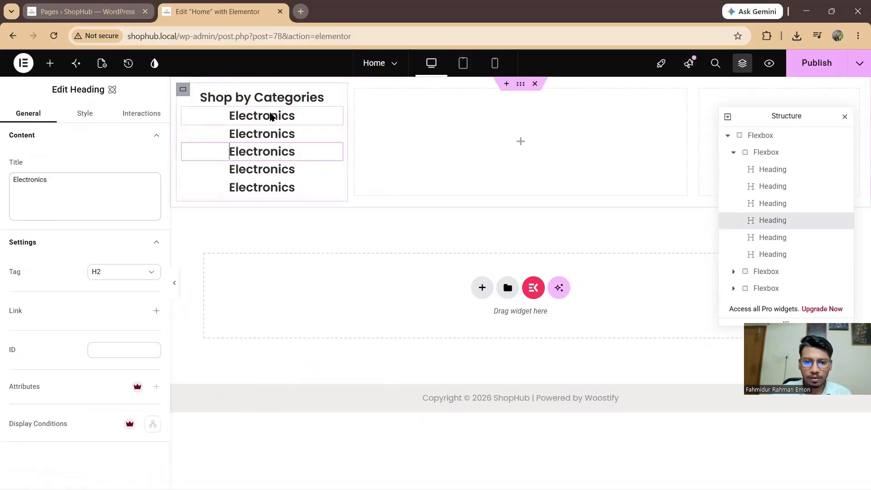
- Replace the text of the second category heading, directly below the first "Electronics", with "Fashion"
left_click(283, 134)
left_click(283, 134)
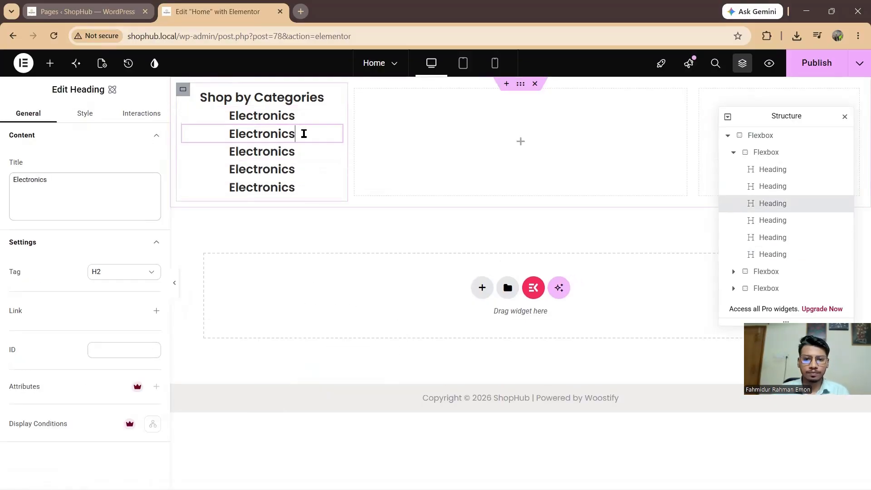
double_click(303, 133)
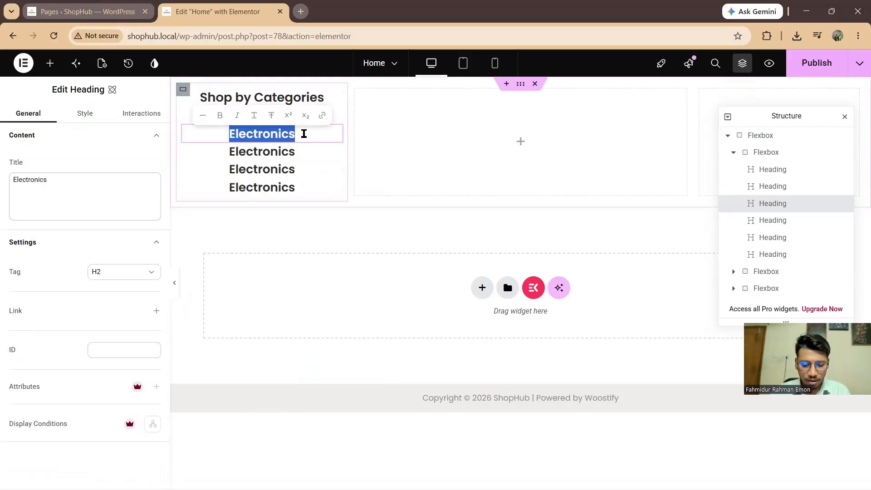
type("Fashion")
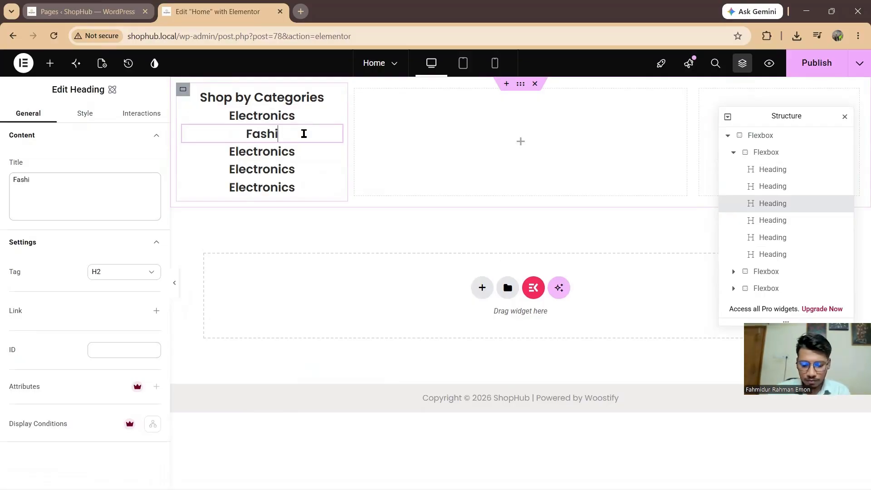
- Replace the text of the third category heading, directly below "Fashion", with "Home"
left_click(290, 151)
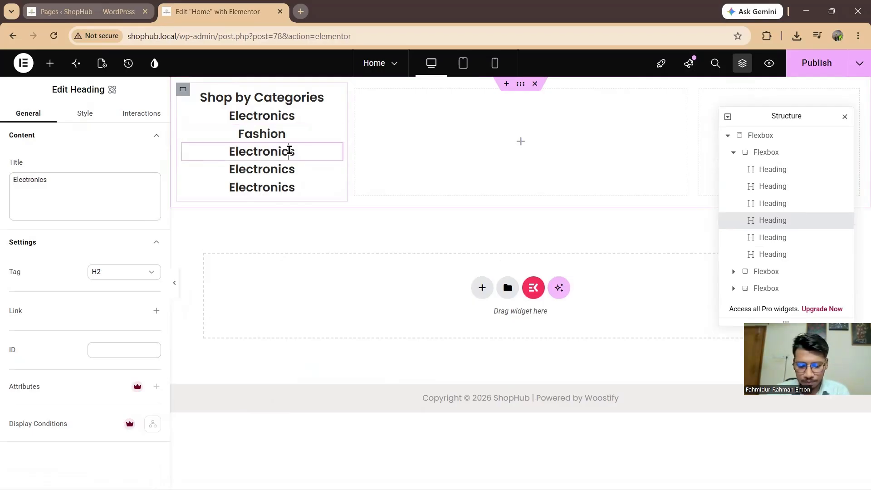
double_click(289, 151)
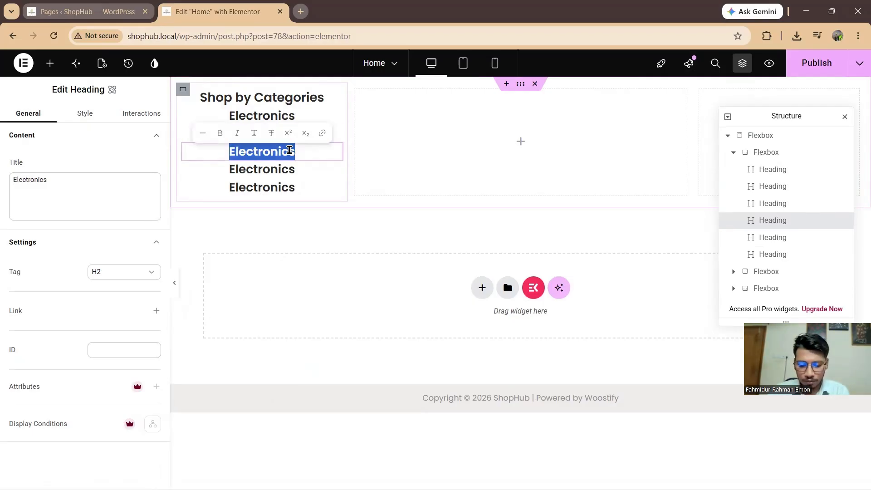
type("Home")
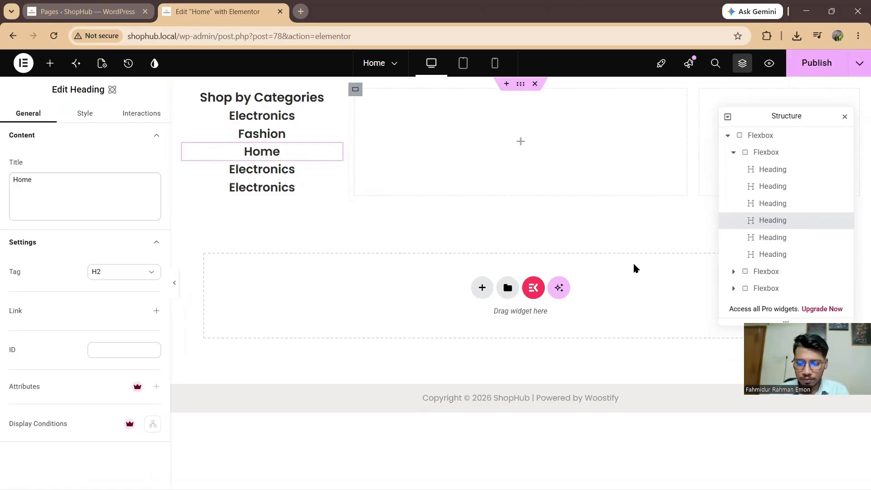
key("alt+Tab")
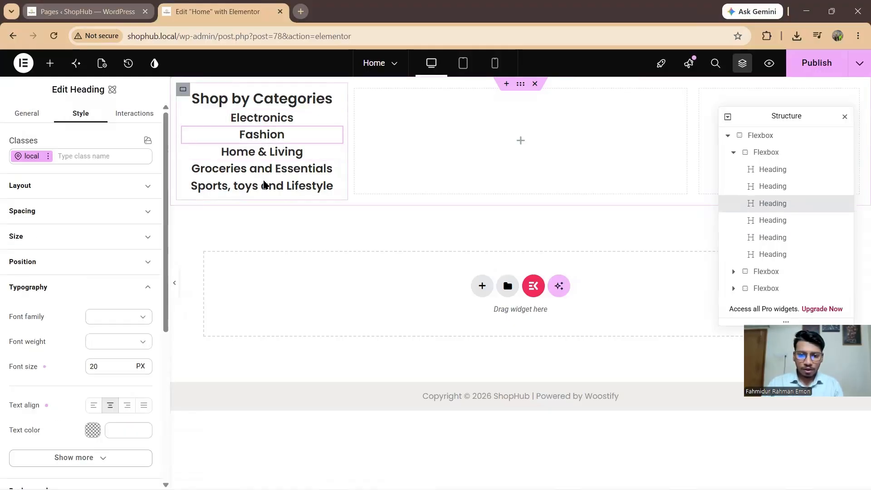
- Select the "Electronics" heading, then switch to the WordPress admin and open the store's product categories
left_click(274, 121)
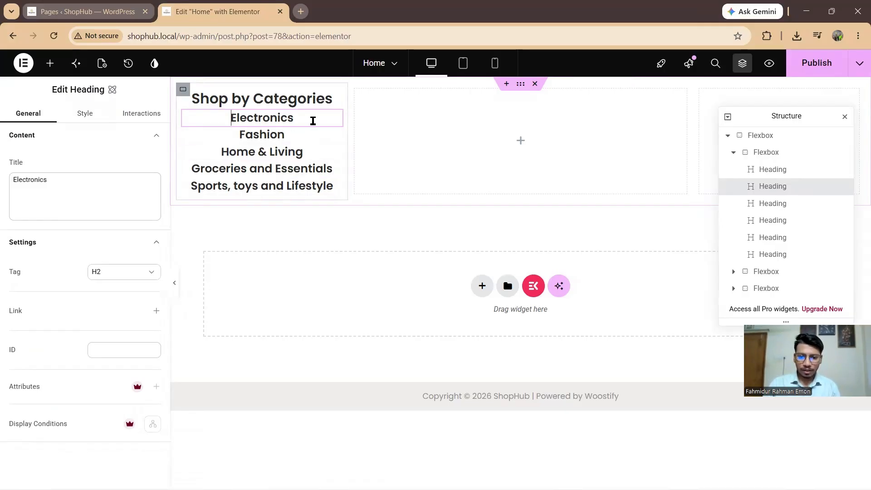
left_click(109, 13)
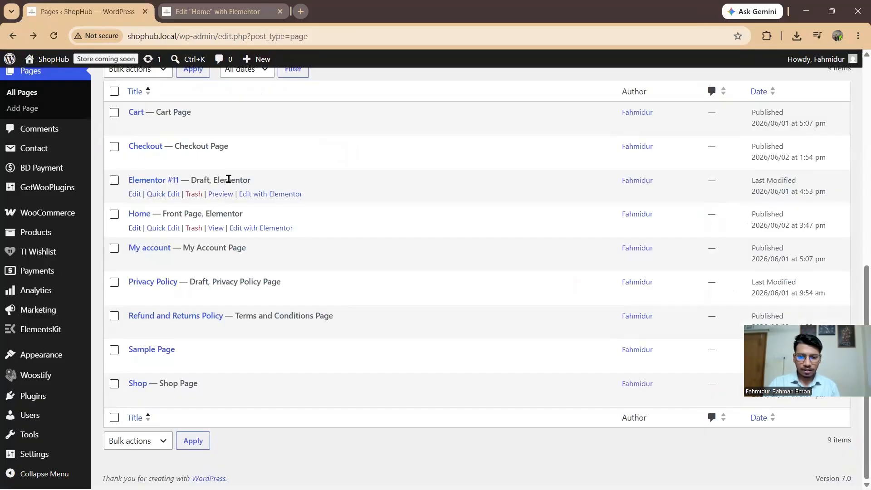
mouse_move(48, 232)
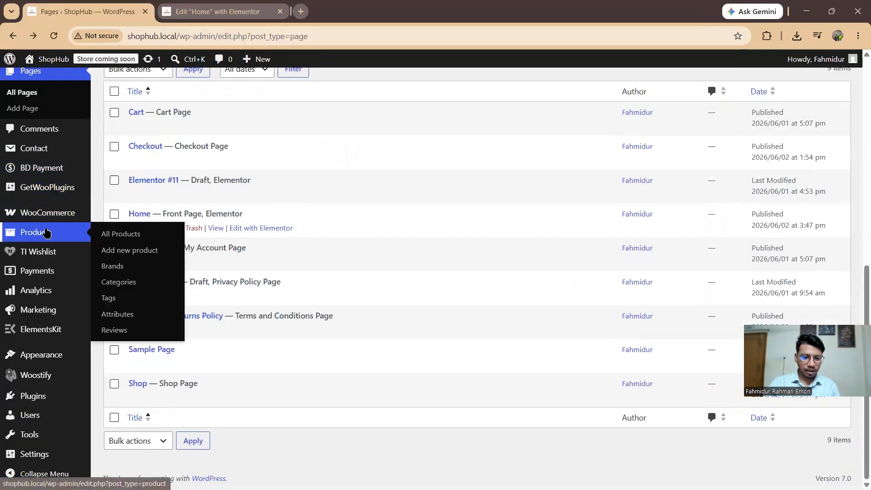
left_click(131, 283)
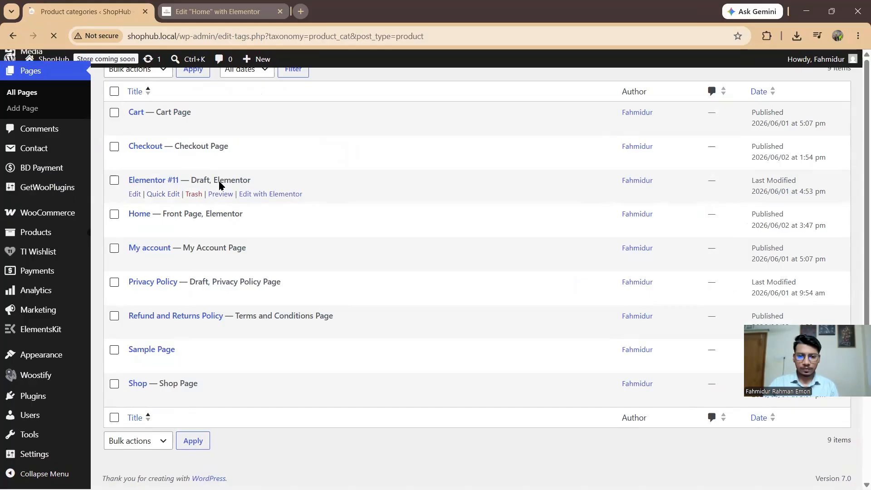
- Find the Electronics product category in the list and copy the link address of its store page
scroll(323, 230, "down", 5)
scroll(519, 260, "down", 5)
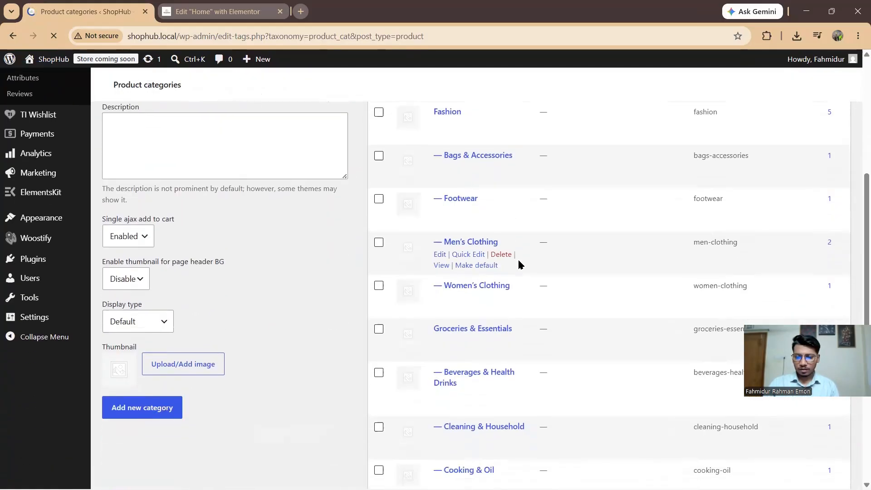
scroll(486, 296, "up", 1)
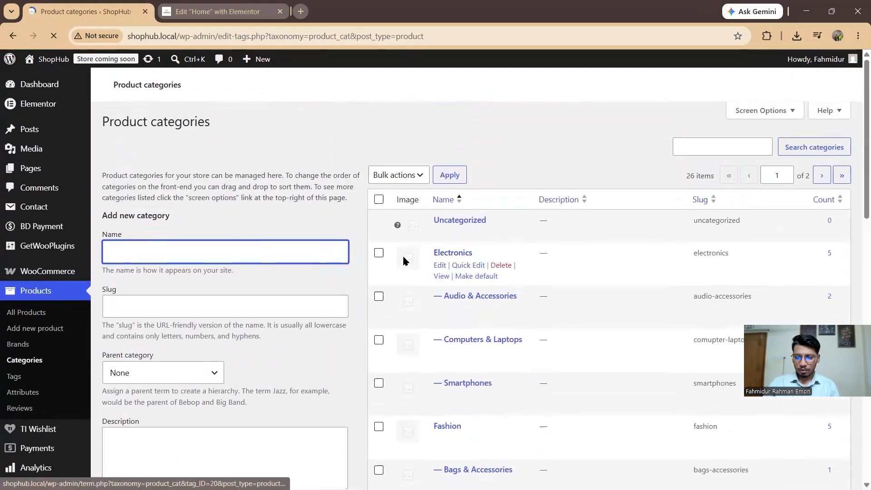
right_click(441, 281)
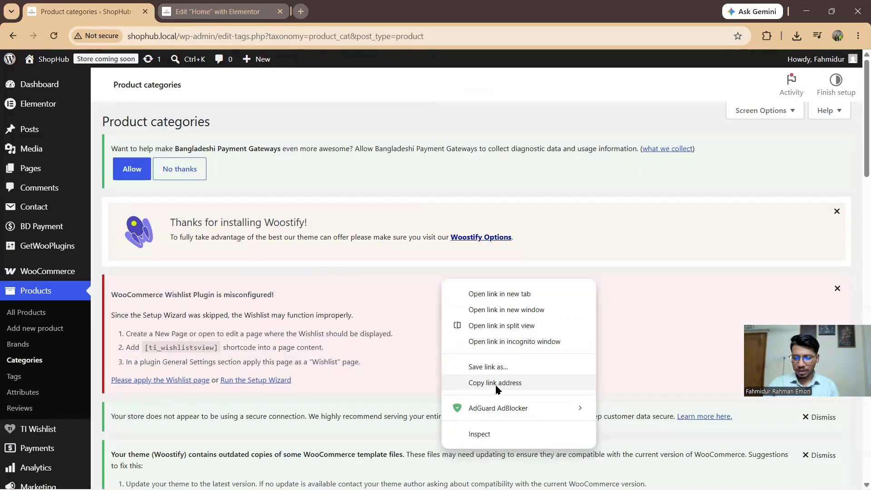
left_click(494, 382)
- Return to the Elementor editor and add the copied Electronics category URL as the "Electronics" heading's link
key("ctrl+Tab")
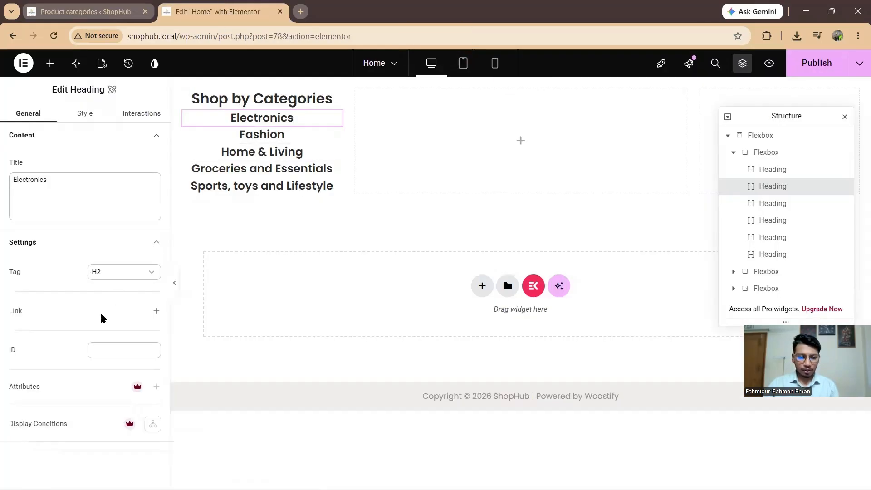
left_click(157, 312)
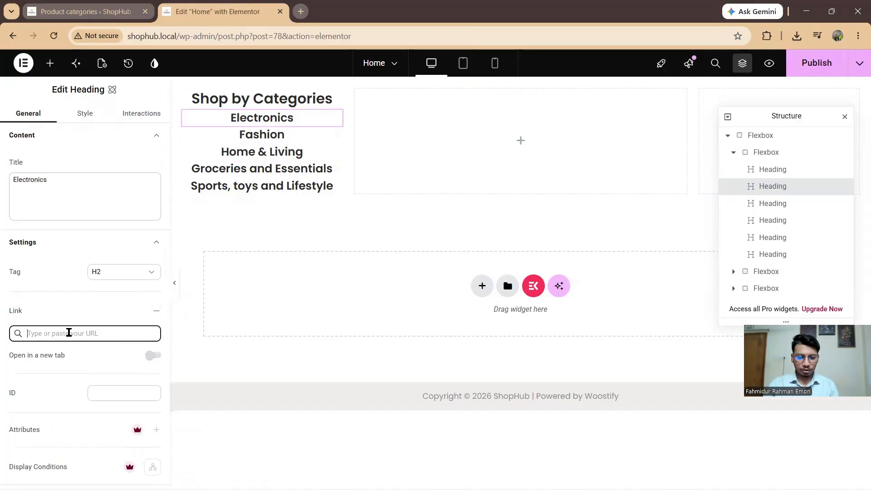
key("ctrl+v")
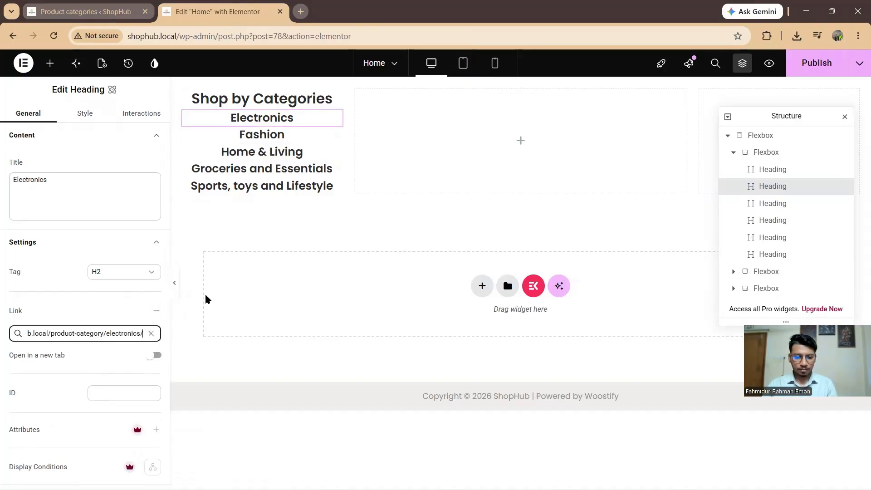
- Set the border color of the first column's Flexbox container to #481a1a
left_click(259, 135)
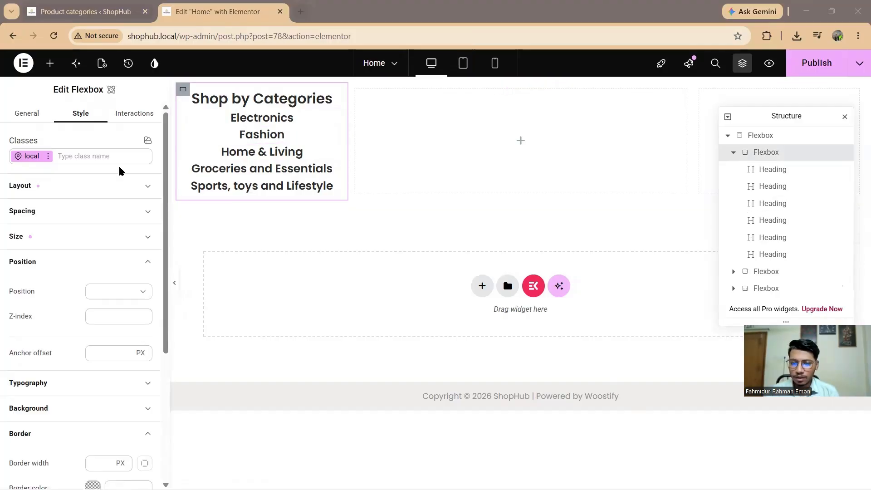
left_click(190, 136)
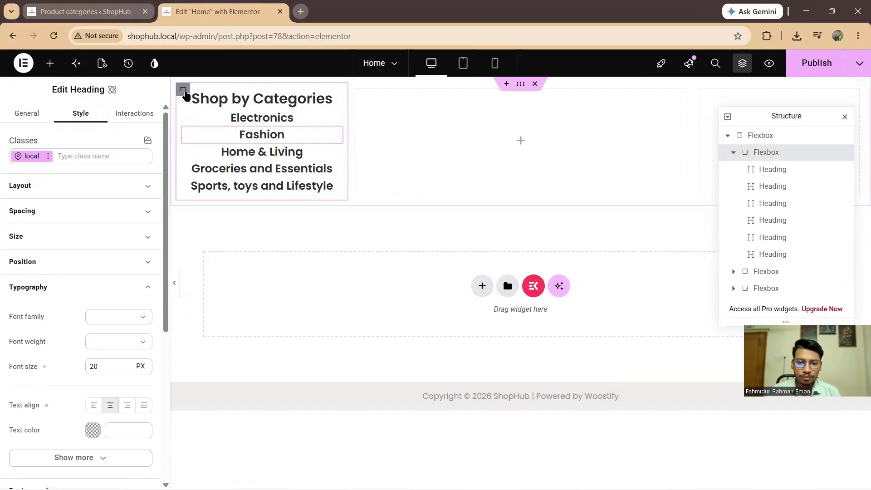
left_click(184, 90)
scroll(109, 309, "down", 3)
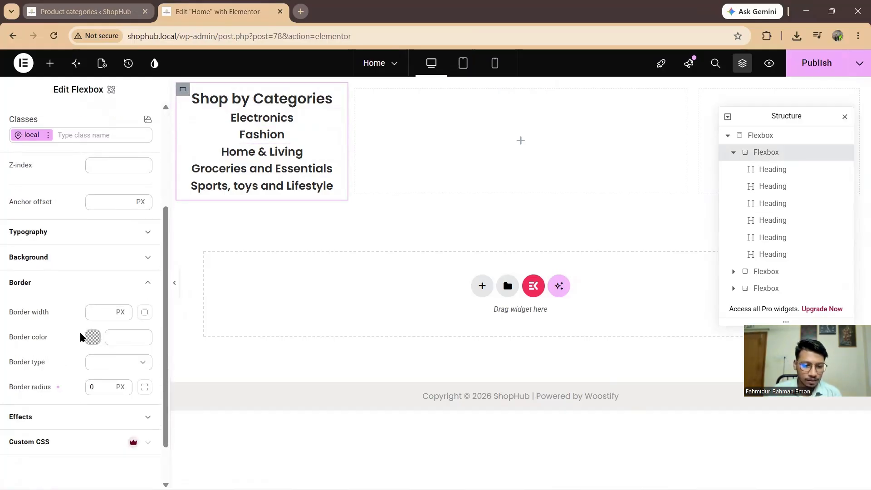
left_click(93, 336)
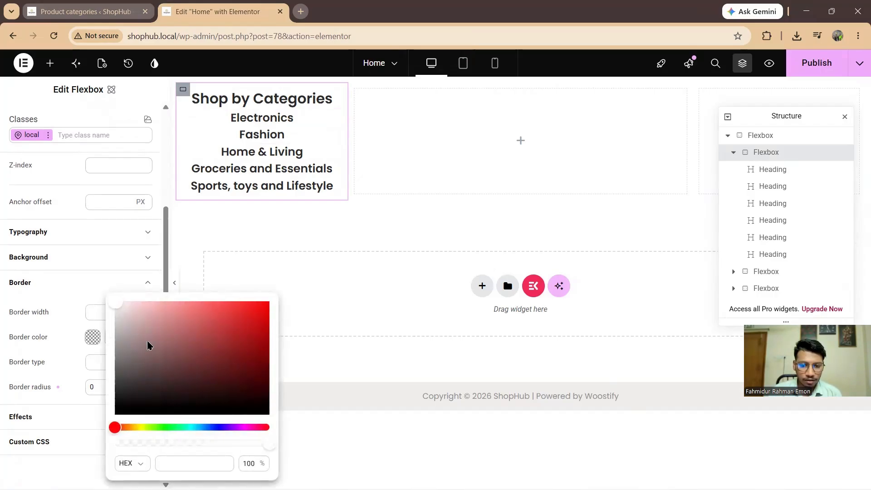
left_click(183, 382)
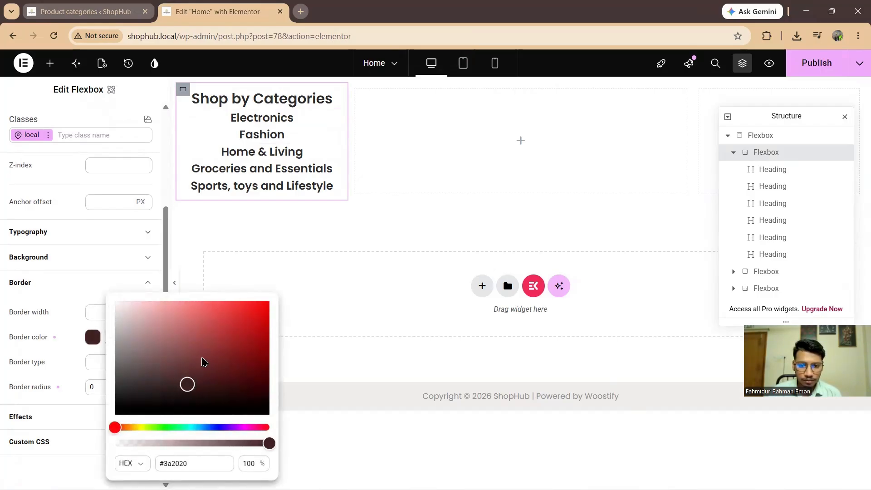
left_click(218, 329)
left_click_drag(223, 346, 213, 378)
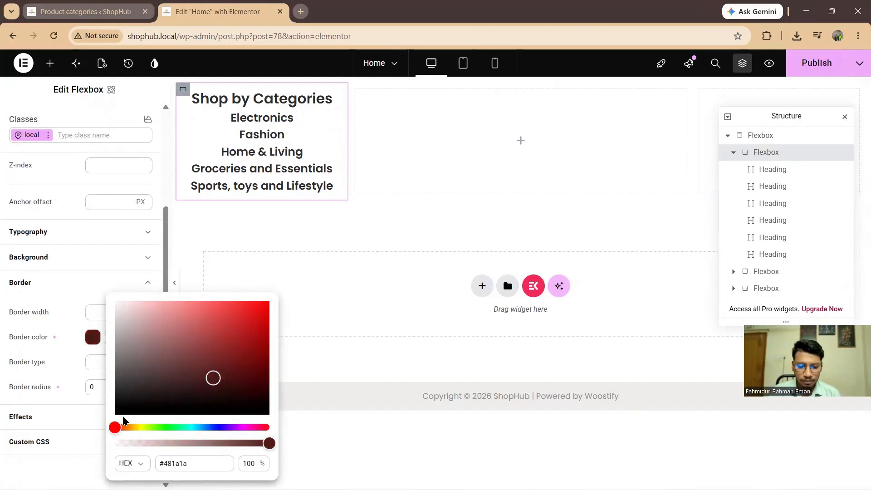
left_click(200, 132)
left_click(200, 133)
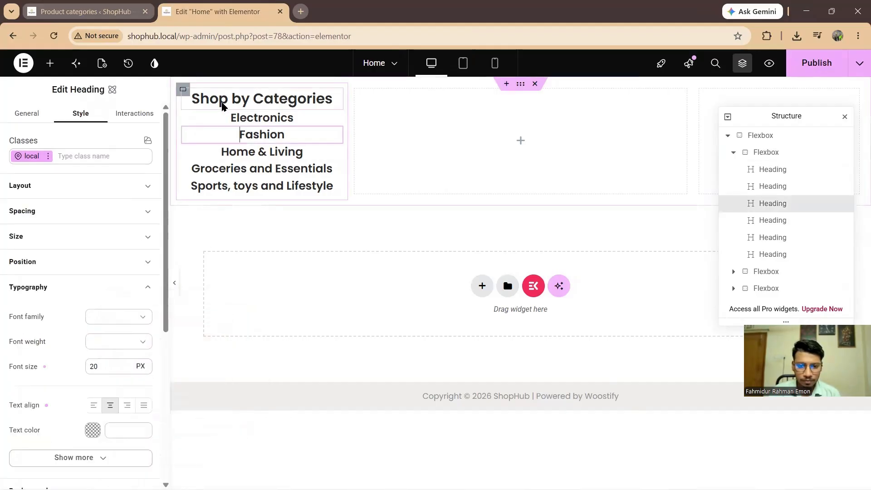
- Set the "Shop by Categories" heading's background color to #8d5b5b
left_click(222, 104)
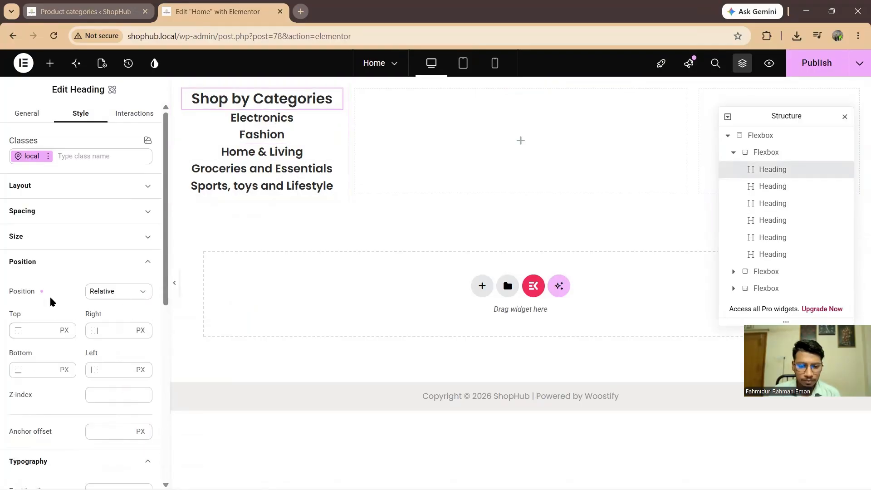
scroll(83, 177, "down", 6)
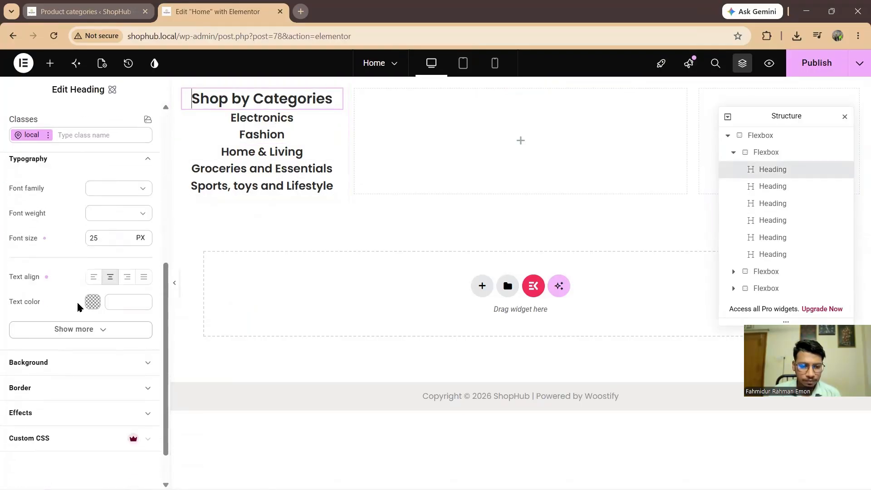
scroll(92, 311, "down", 2)
left_click(86, 313)
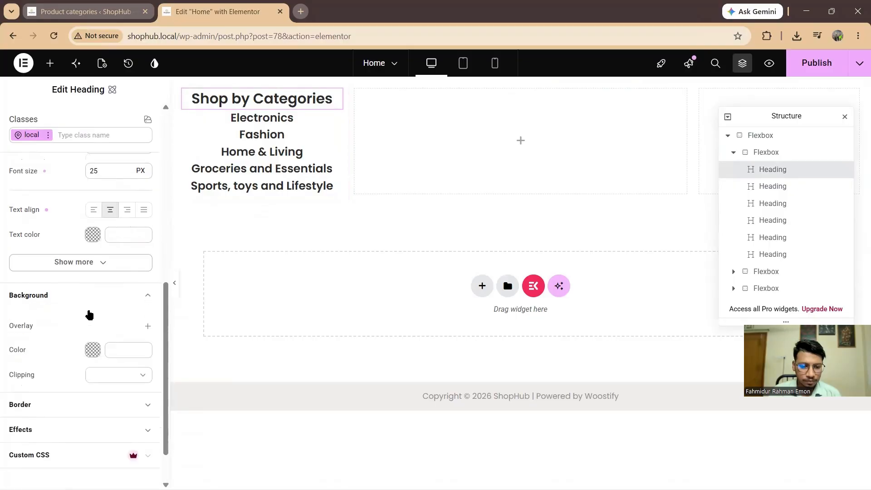
scroll(90, 299, "down", 2)
left_click(94, 285)
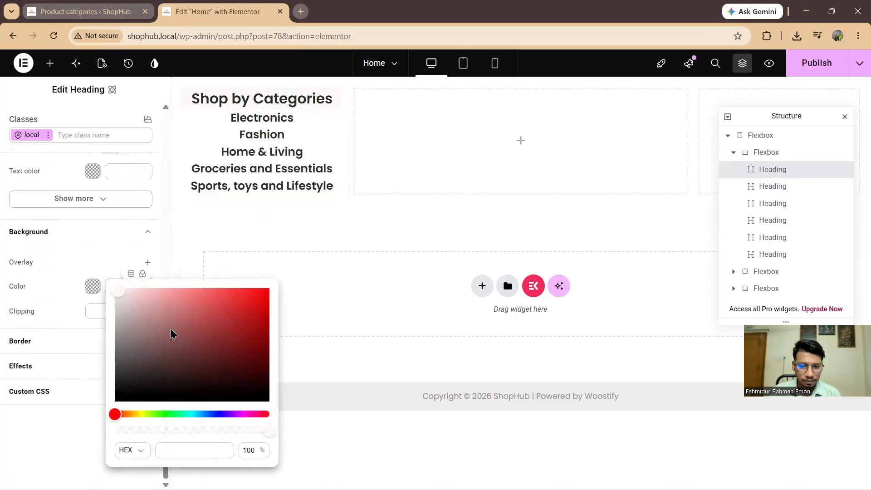
left_click(223, 358)
left_click_drag(245, 367, 170, 338)
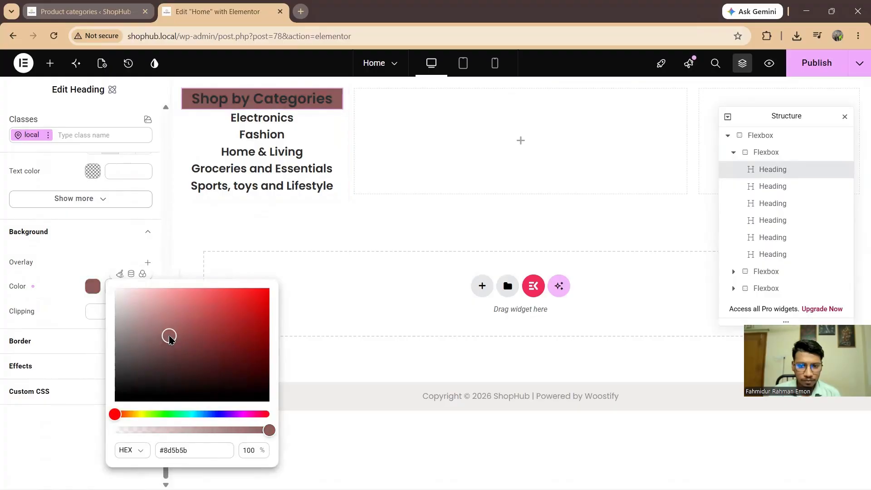
- Set the "Shop by Categories" heading's background color to #be4242 and its text color to #ffffff
left_click(216, 316)
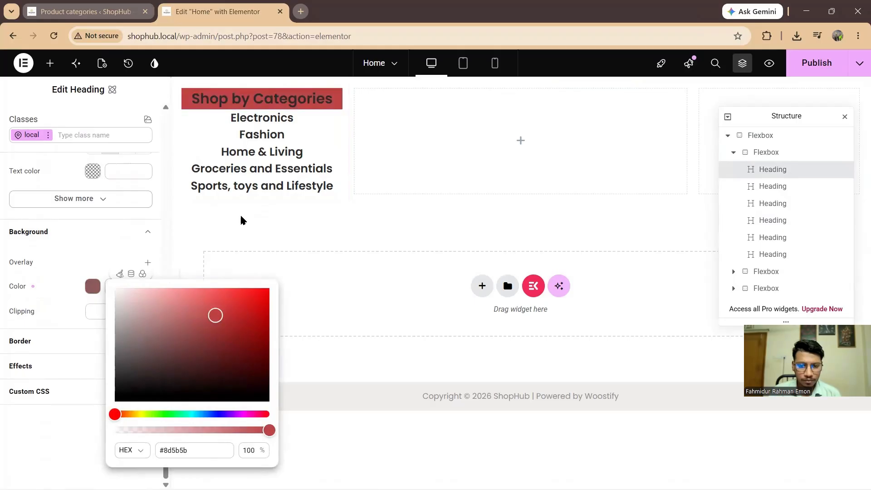
left_click(265, 100)
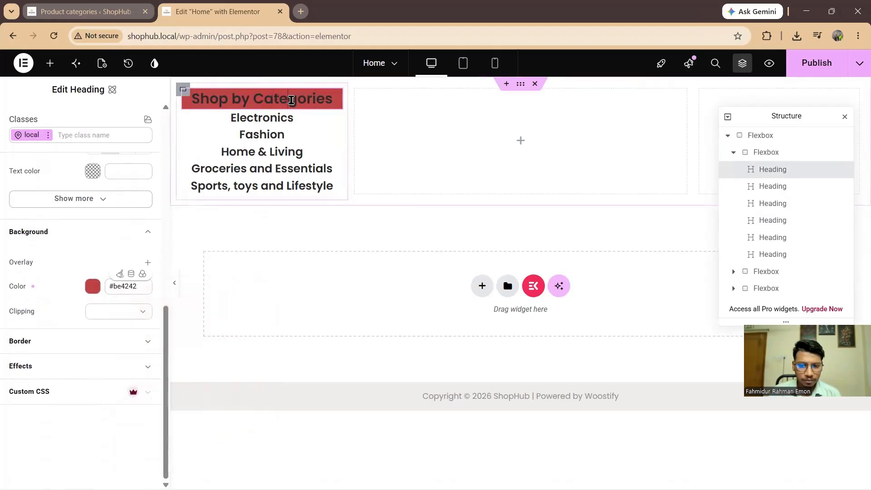
scroll(92, 272, "up", 2)
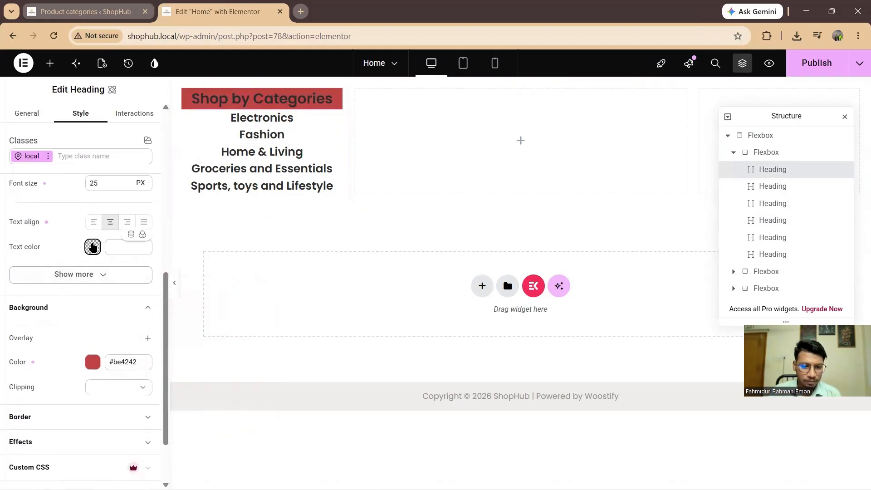
left_click(92, 246)
left_click(132, 270)
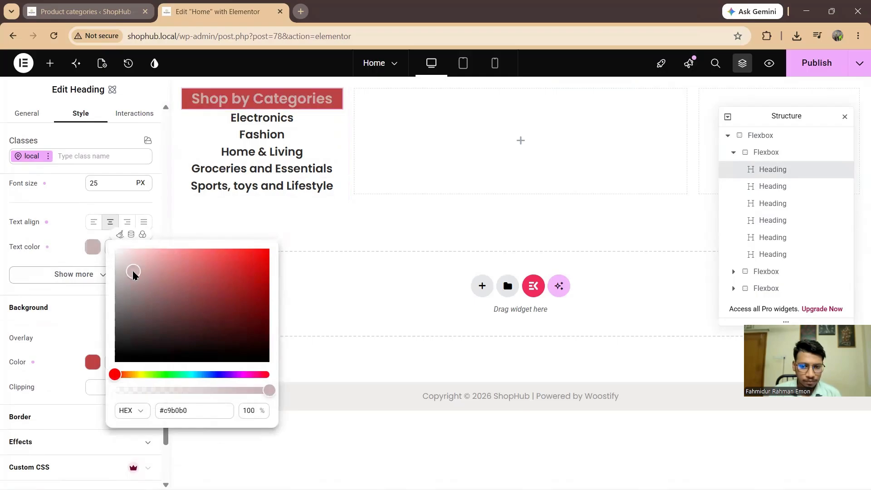
left_click_drag(132, 270, 111, 245)
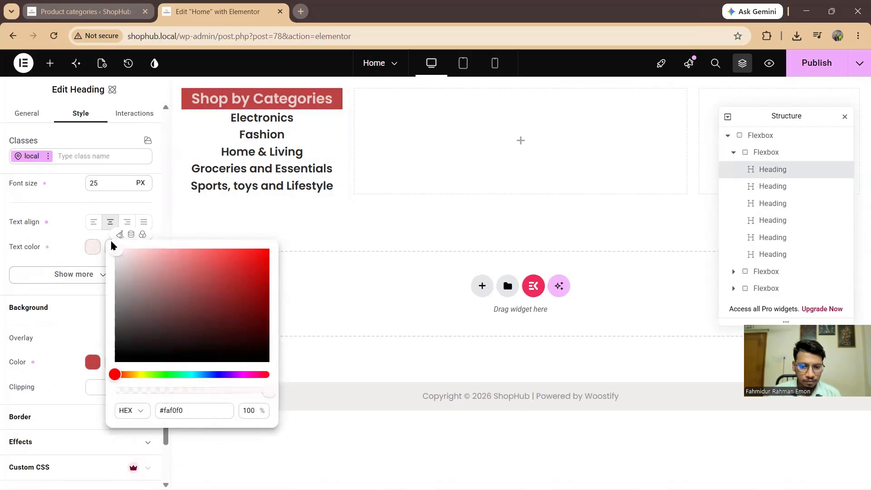
left_click(292, 164)
- Set the background color of the first column's Flexbox container to #713a3a
left_click(273, 122)
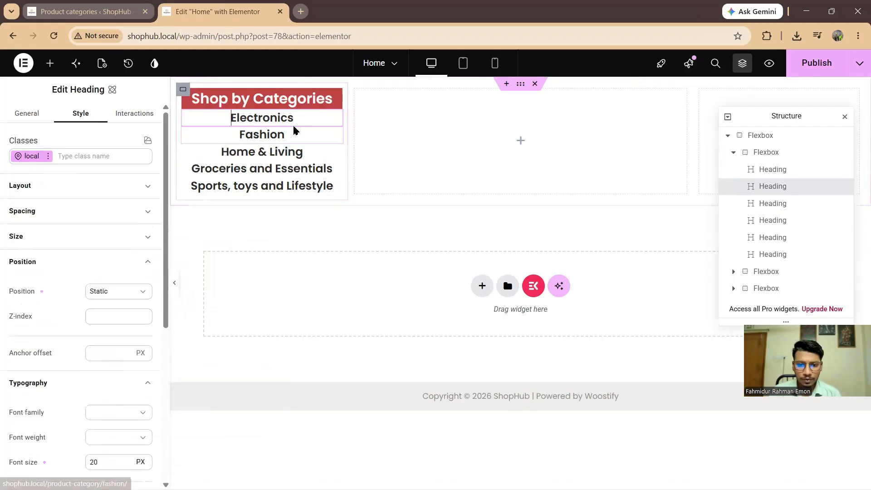
left_click(201, 168)
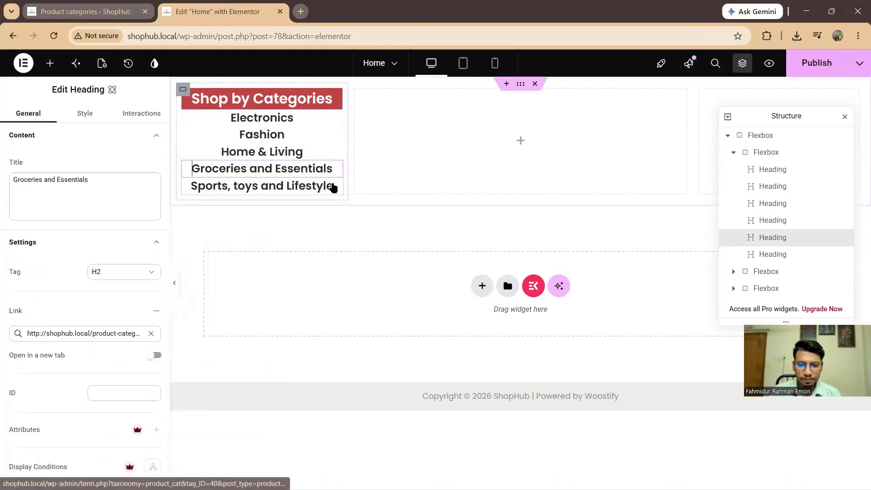
left_click(180, 86)
scroll(57, 347, "down", 4)
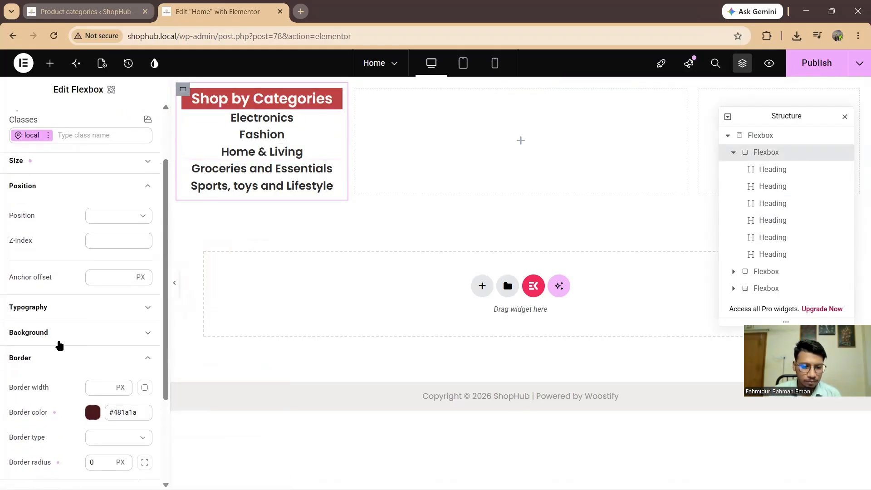
left_click(61, 334)
scroll(82, 340, "down", 2)
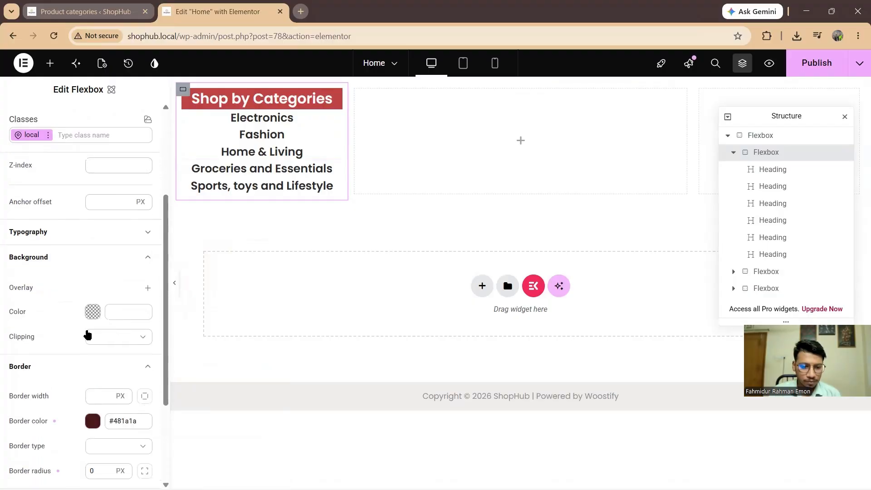
left_click(91, 310)
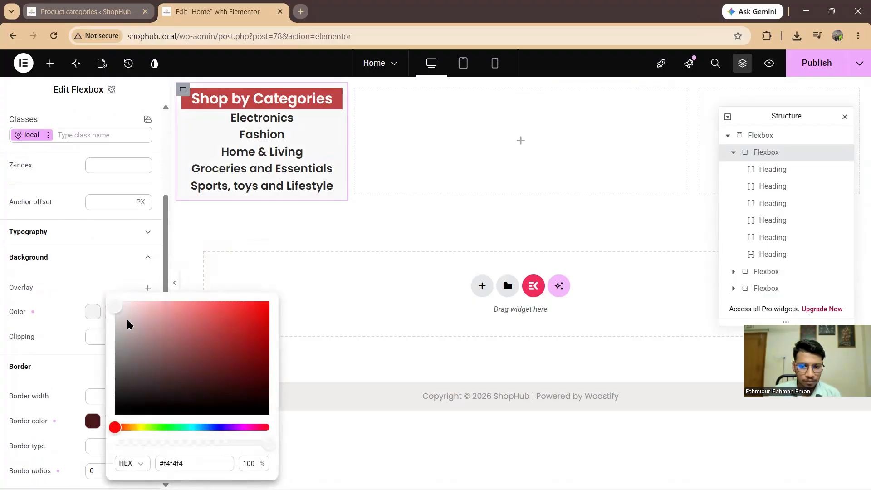
left_click_drag(127, 324, 190, 363)
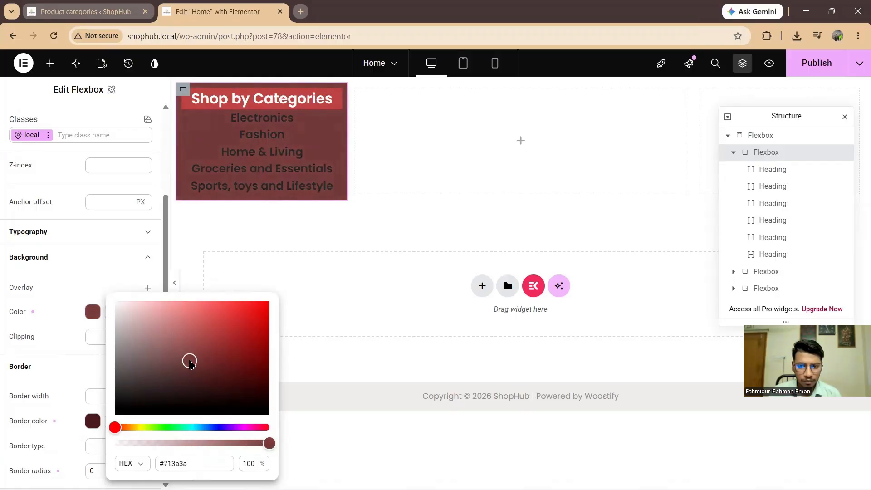
left_click(266, 182)
- Set the "Fashion" heading's text color to #f4f1f1
left_click(267, 132)
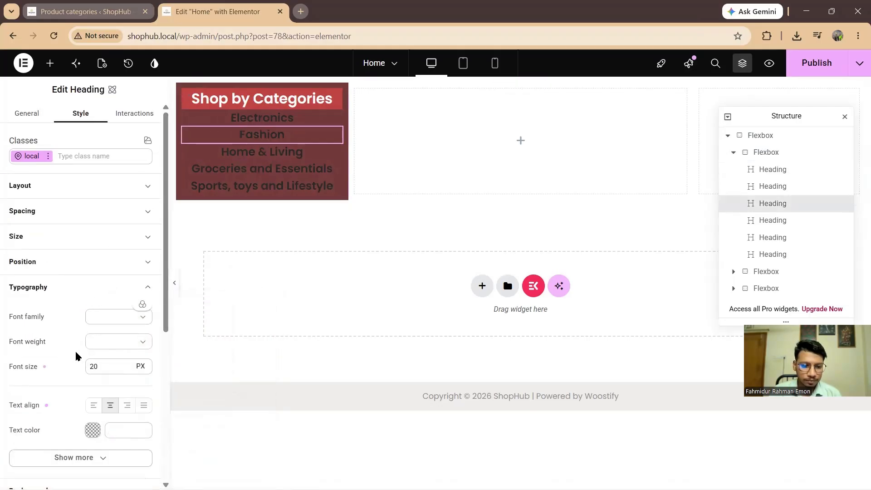
scroll(88, 358, "down", 3)
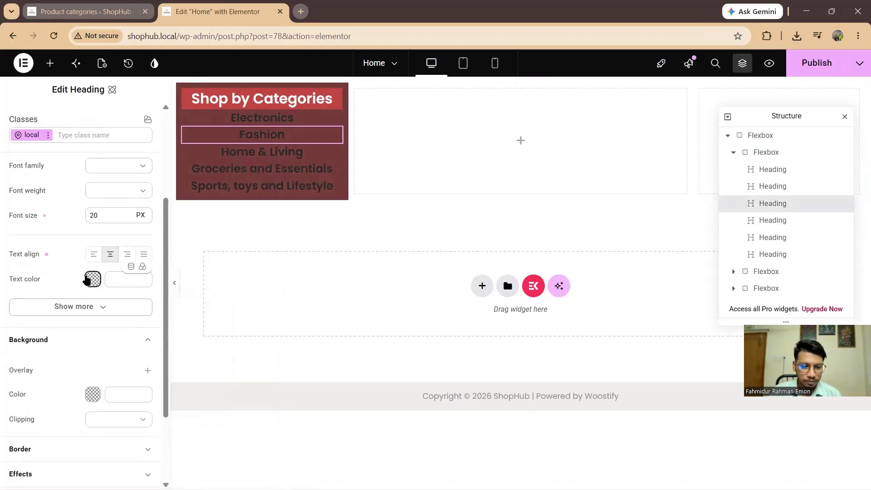
left_click(92, 279)
left_click(117, 286)
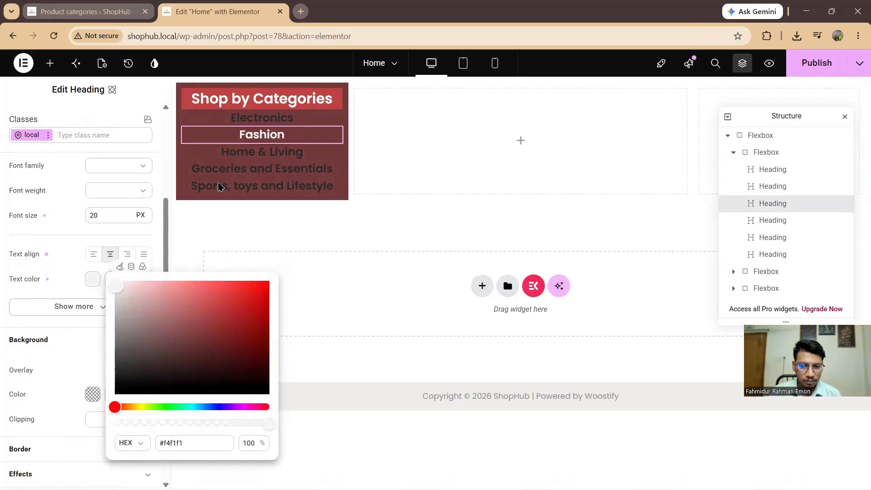
left_click(245, 120)
- Set the "Electronics" heading's text color to #fffdfd
left_click(245, 119)
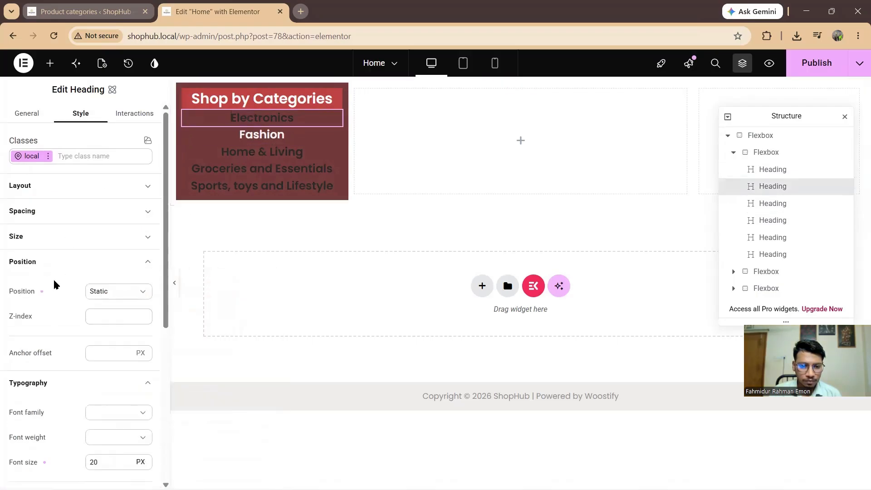
scroll(70, 338, "down", 2)
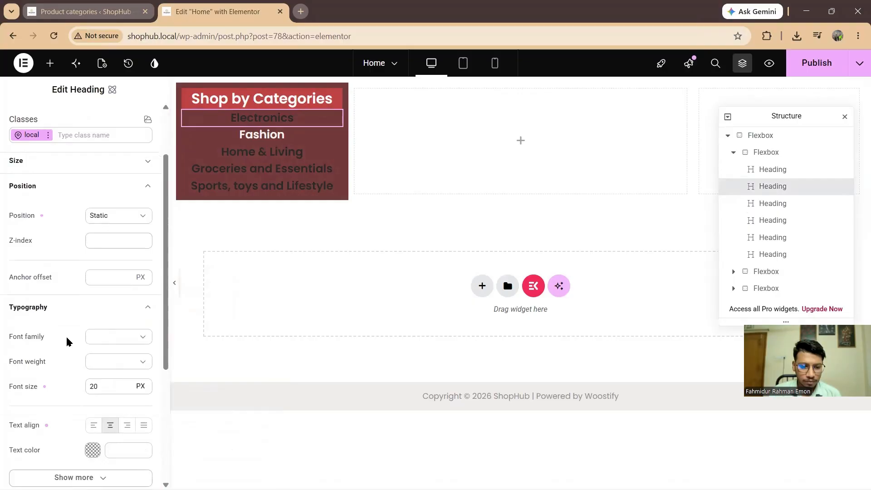
scroll(66, 335, "down", 2)
left_click(93, 374)
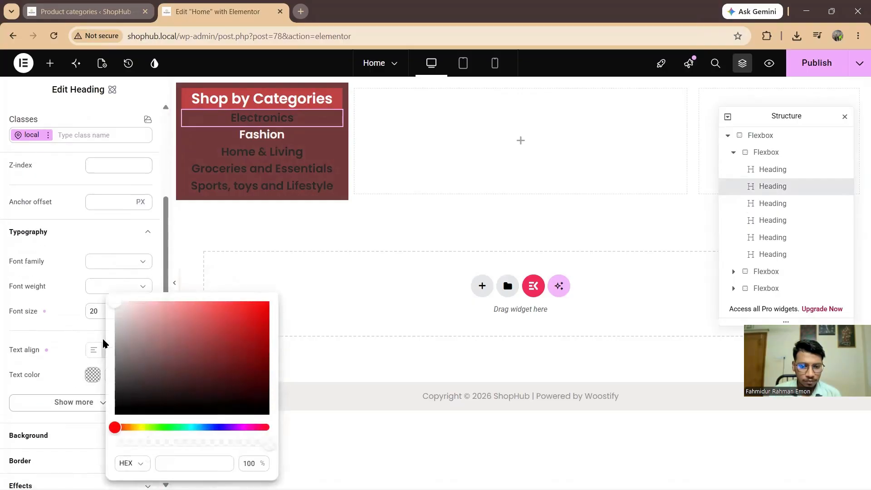
left_click(115, 302)
left_click(234, 150)
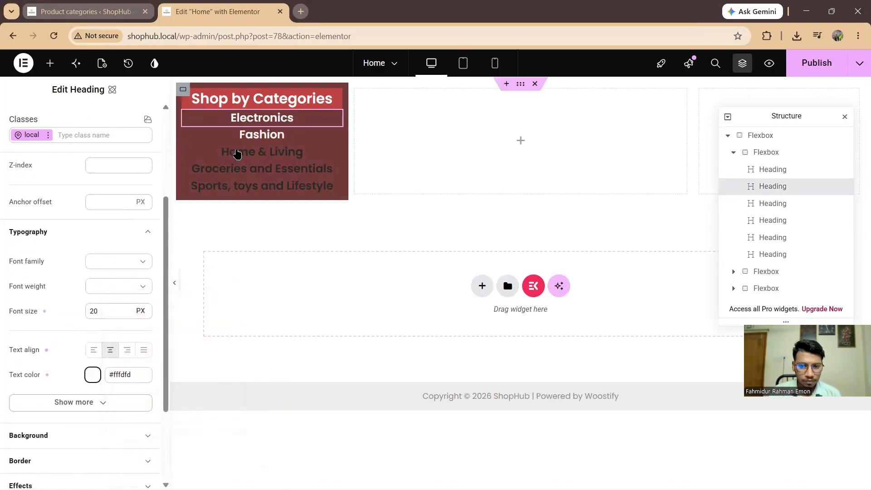
- Set the "Home & Living" heading's text color to white
left_click(241, 151)
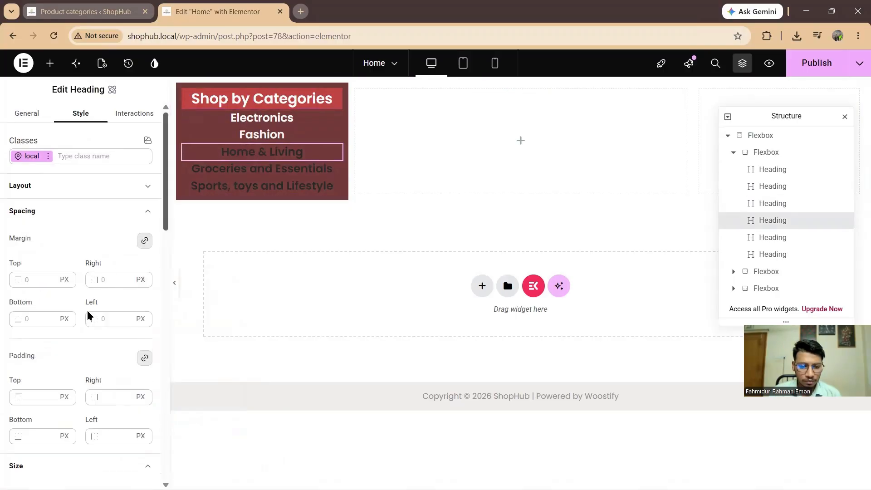
scroll(64, 329, "down", 5)
scroll(61, 331, "down", 4)
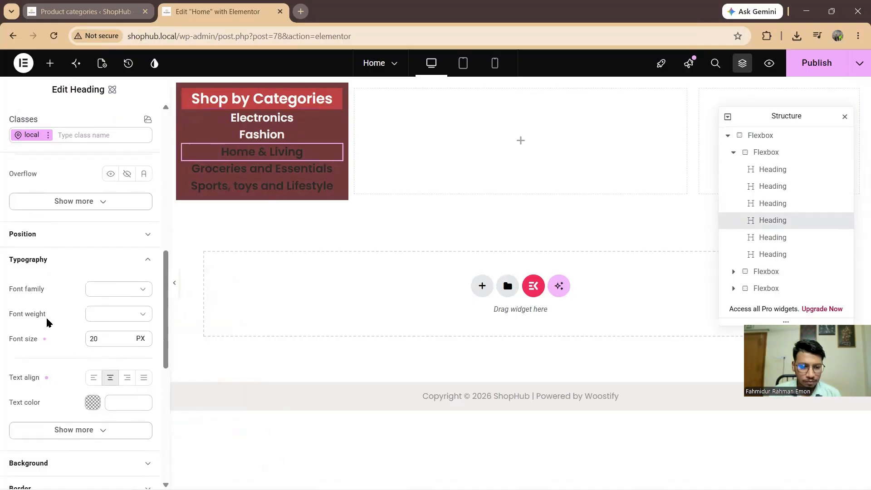
left_click(90, 404)
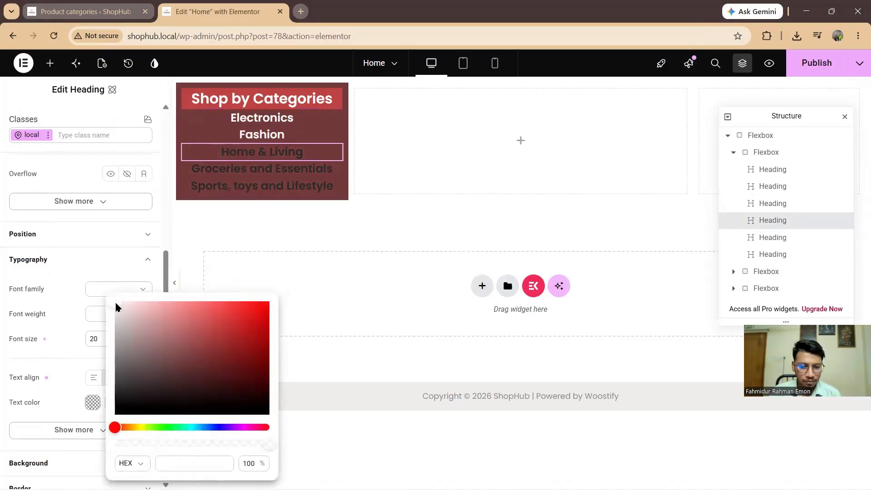
left_click(116, 304)
left_click(248, 169)
- Set the "Groceries and Essentials" heading's text color to #fbfbfb
left_click(257, 172)
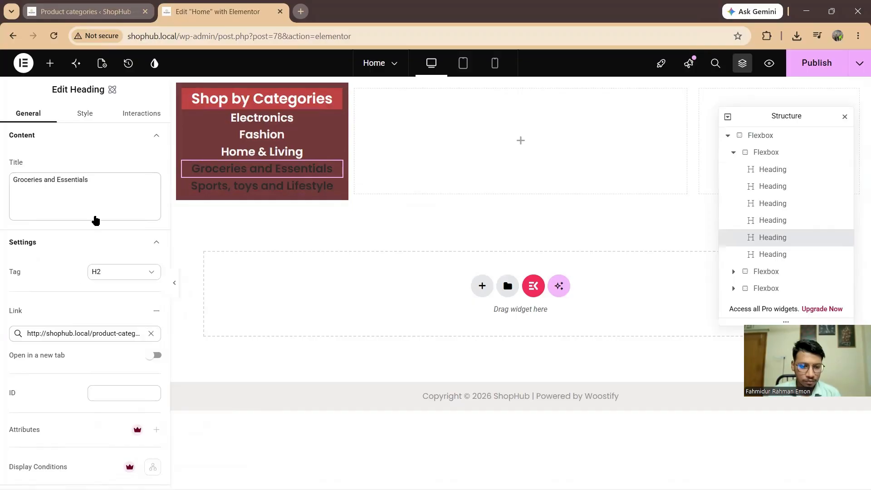
left_click(268, 188)
left_click(228, 167)
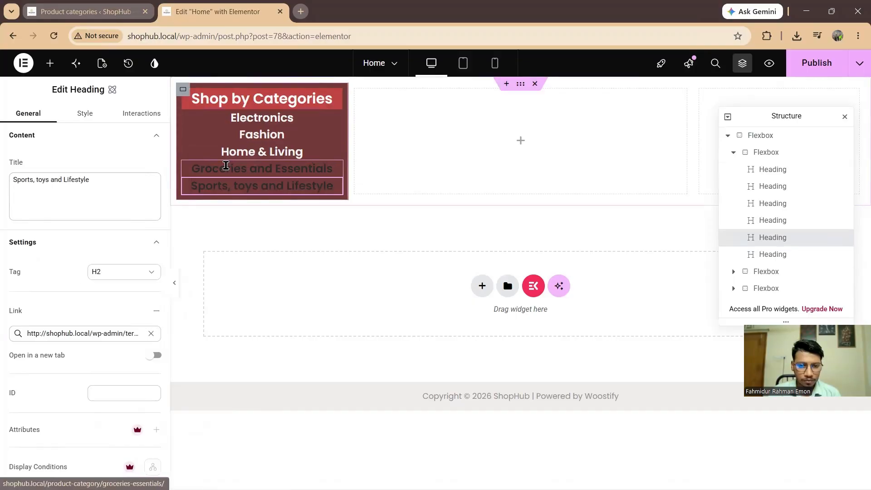
left_click(83, 114)
scroll(72, 254, "down", 5)
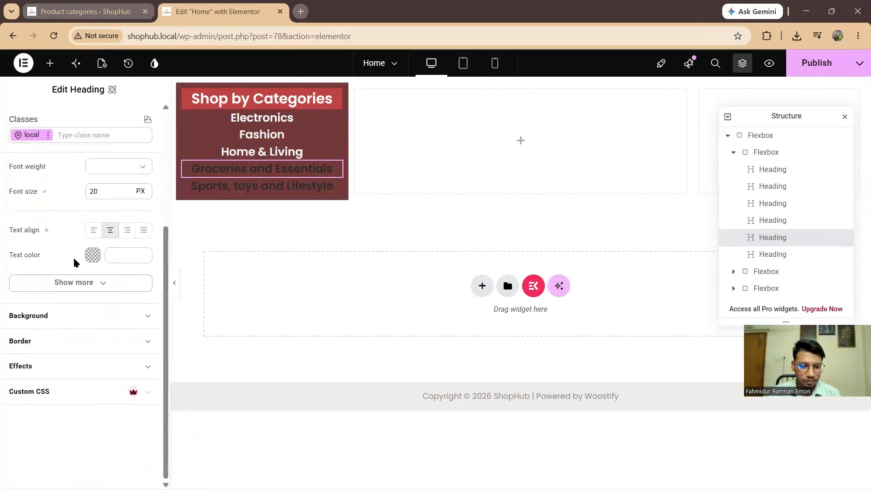
left_click(97, 257)
left_click_drag(119, 295, 115, 258)
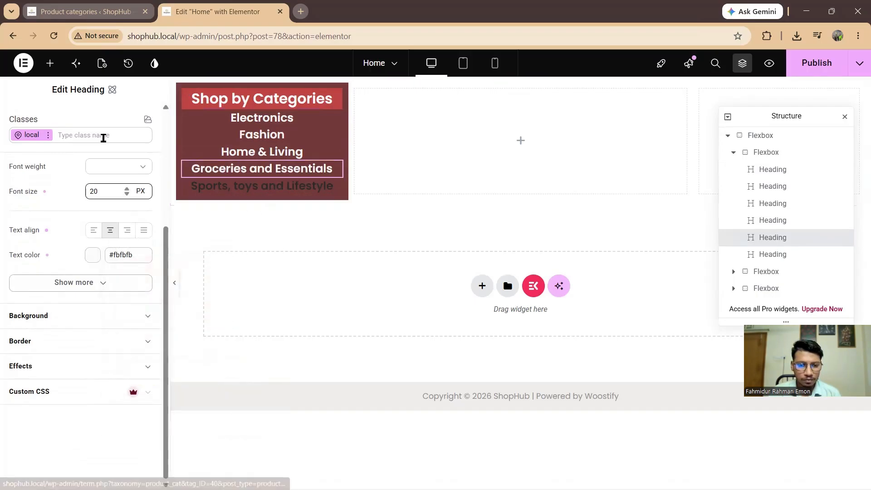
- Set the "Sports, toys and Lifestyle" heading's text color to white
left_click(230, 187)
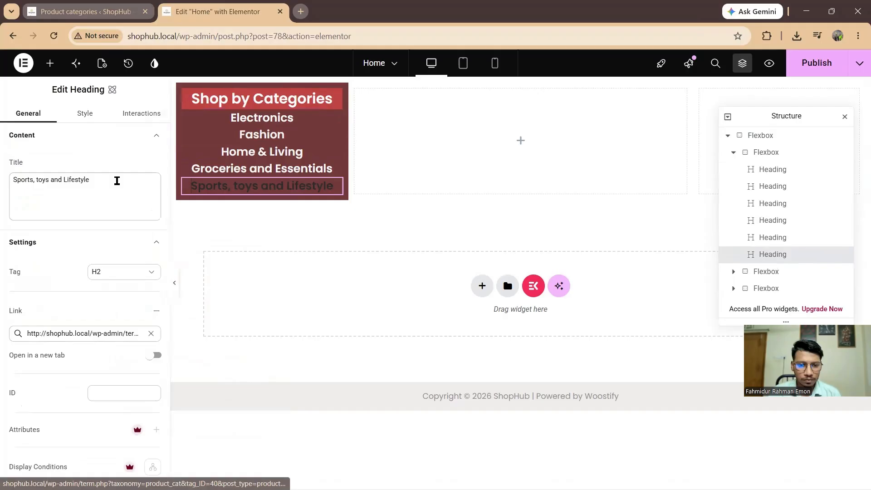
left_click(84, 114)
scroll(78, 290, "down", 4)
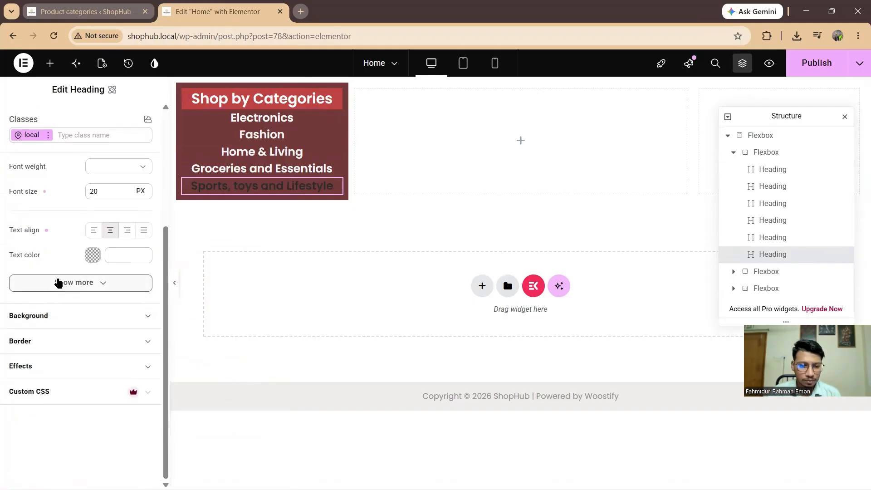
left_click(92, 255)
left_click(116, 258)
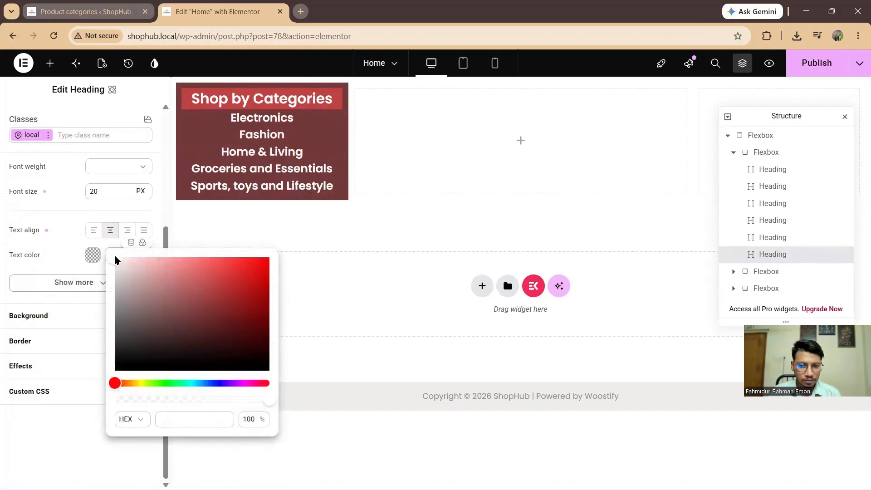
left_click(229, 108)
- Change the "Shop by Categories" heading's background color to the light pink #d2a6a6
left_click(228, 107)
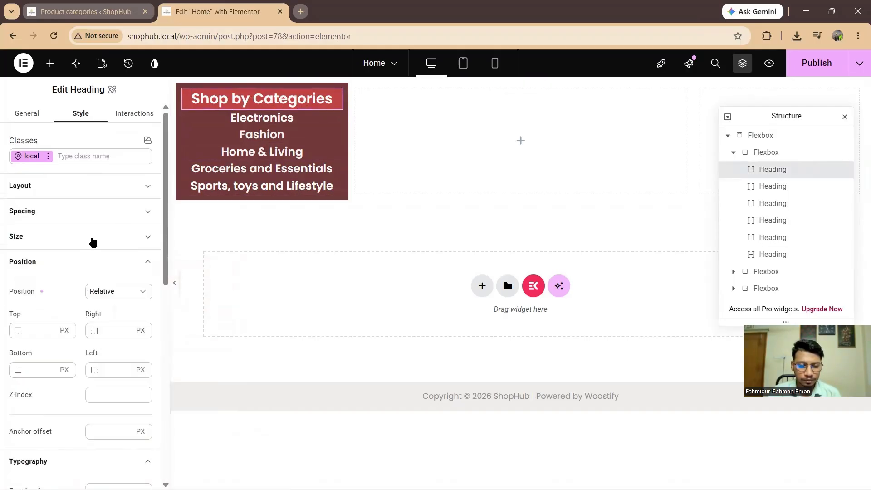
scroll(66, 292, "down", 9)
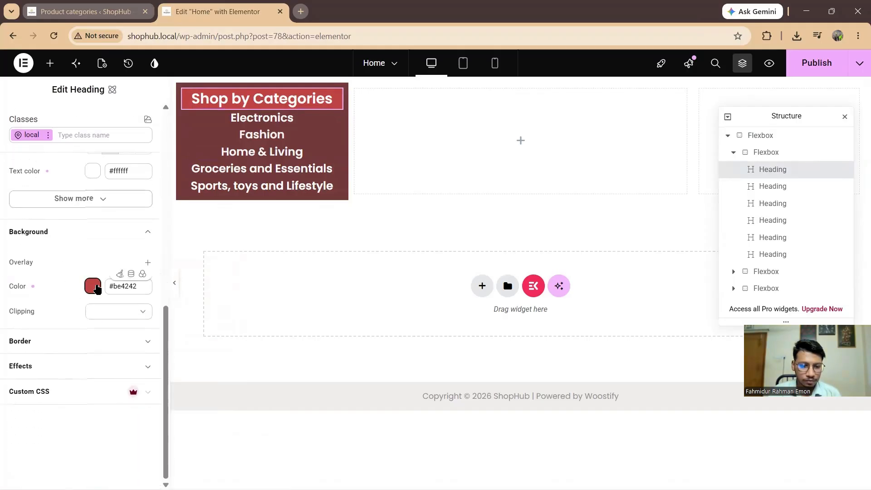
left_click(94, 292)
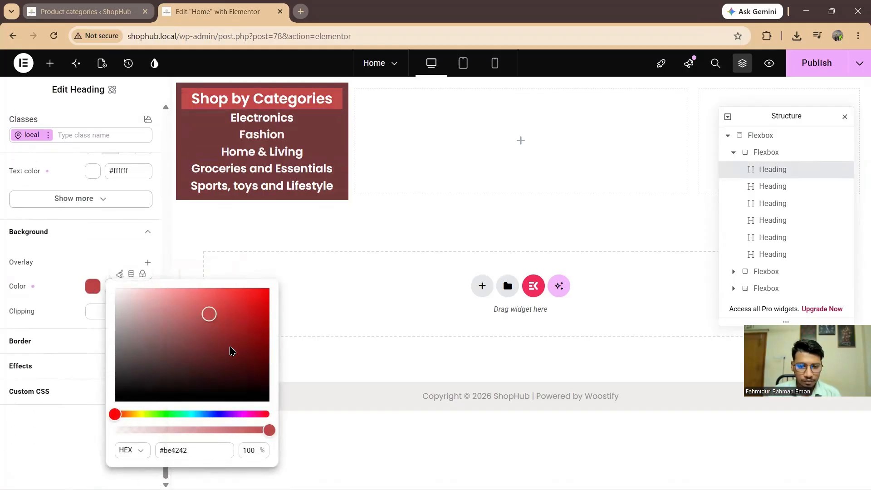
left_click(234, 365)
left_click(238, 372)
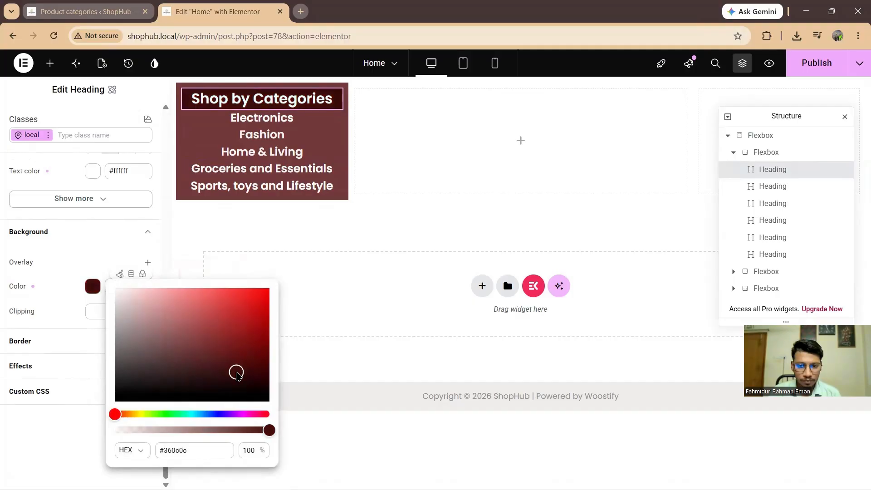
mouse_move(232, 375)
left_mouse_down()
mouse_move(167, 354)
mouse_move(143, 301)
mouse_move(146, 307)
left_mouse_up()
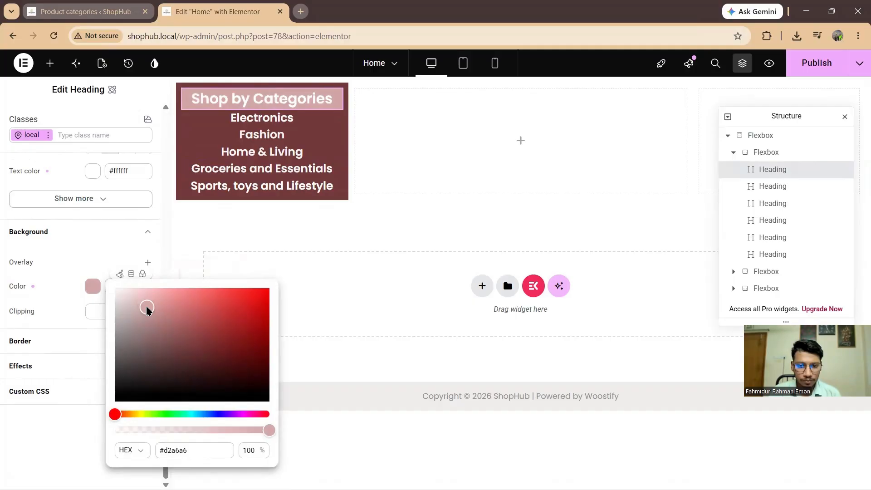
left_click(89, 270)
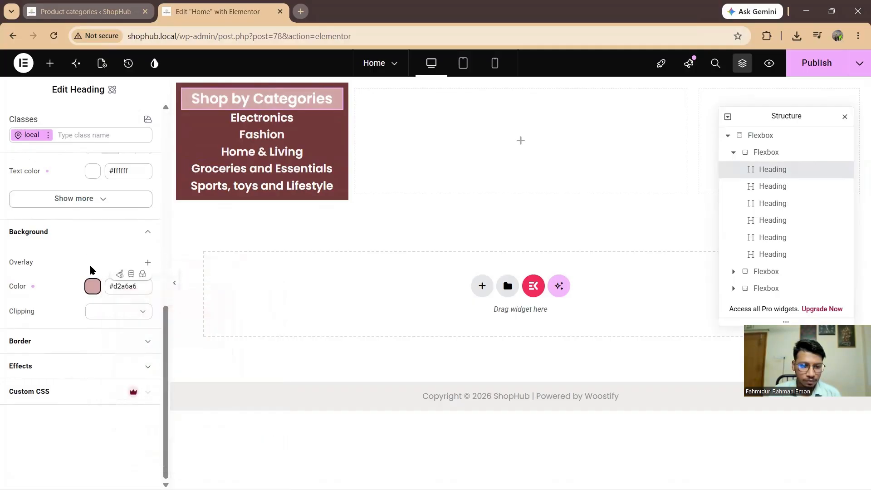
- Change the "Shop by Categories" heading's text color to the near-black #030000
scroll(84, 272, "up", 2)
left_click(92, 247)
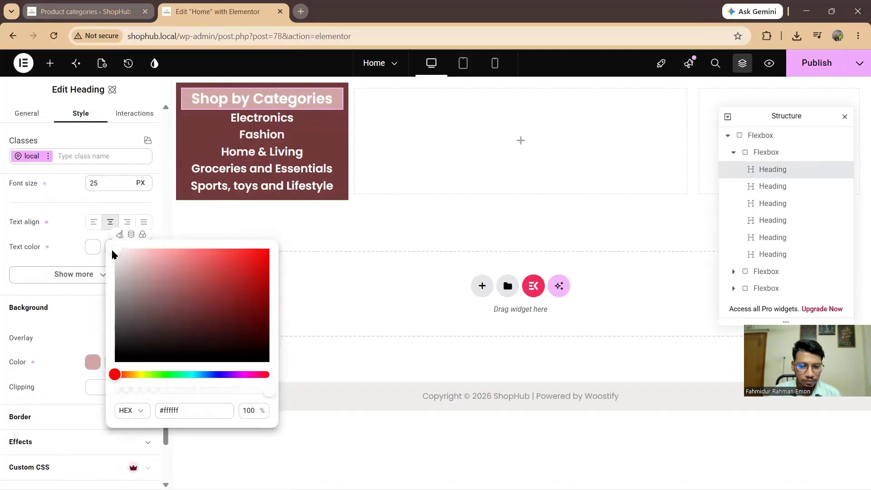
left_click_drag(117, 255, 251, 355)
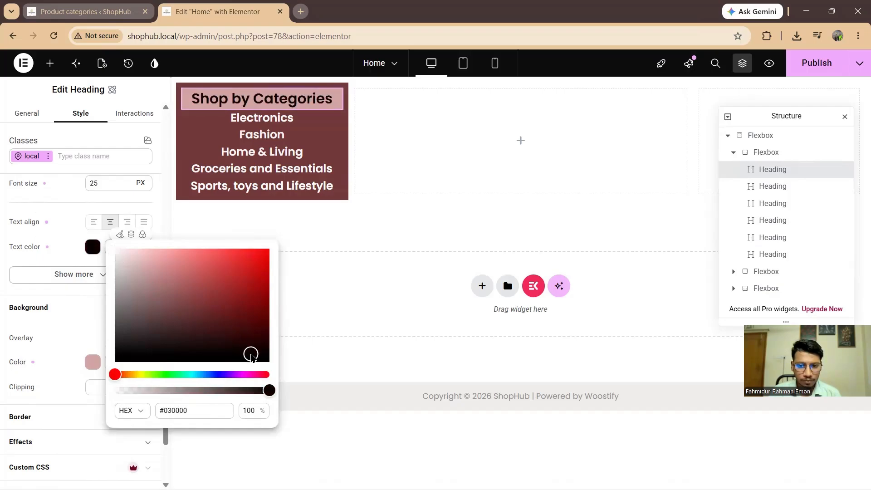
left_click(317, 153)
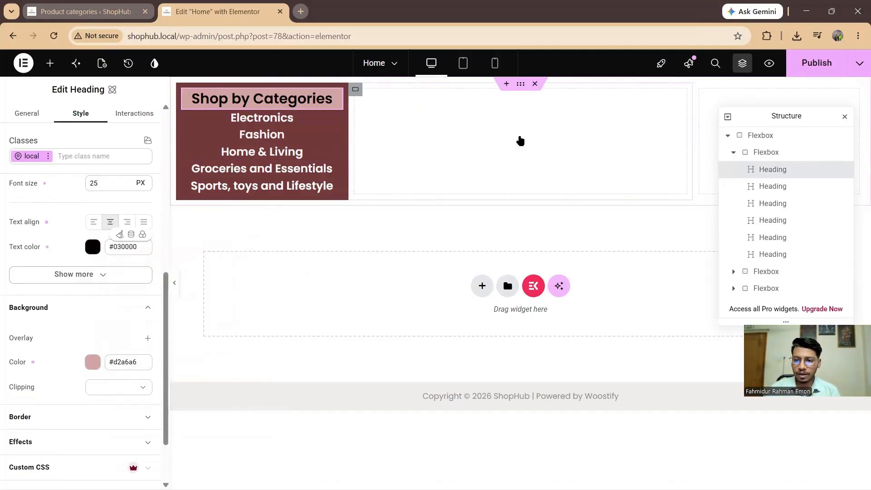
left_click(521, 141)
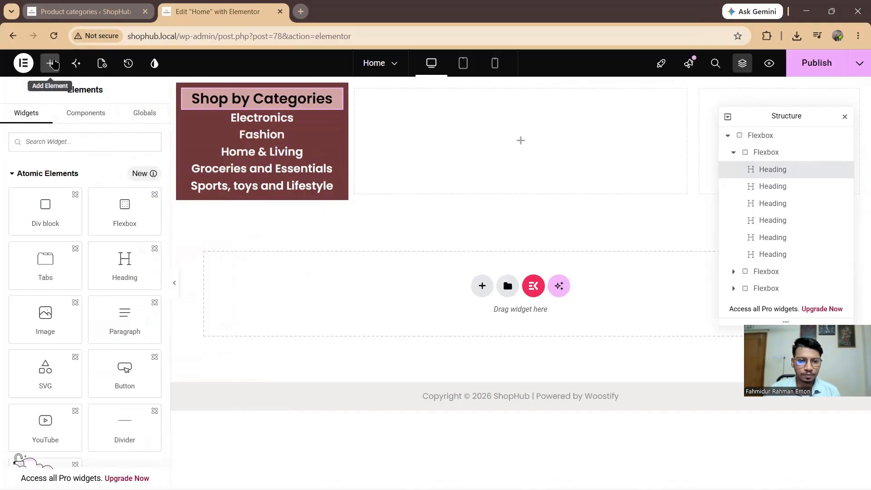
left_click(69, 140)
type("image")
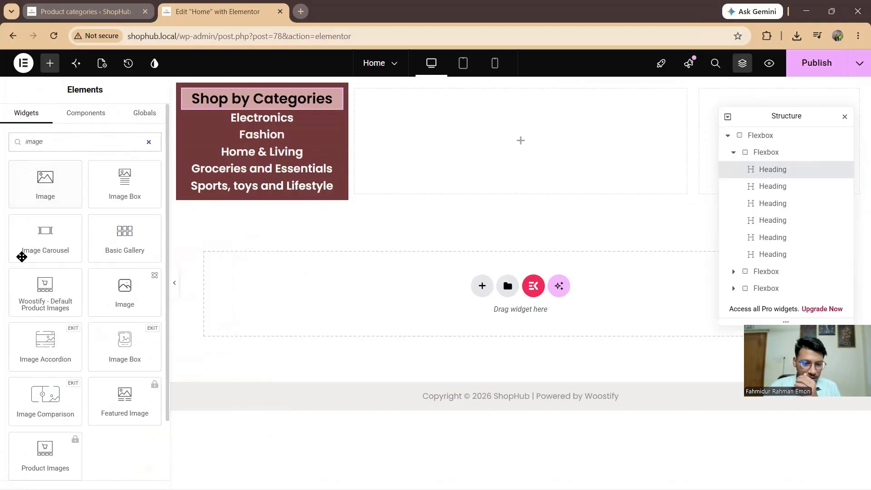
left_click(46, 236)
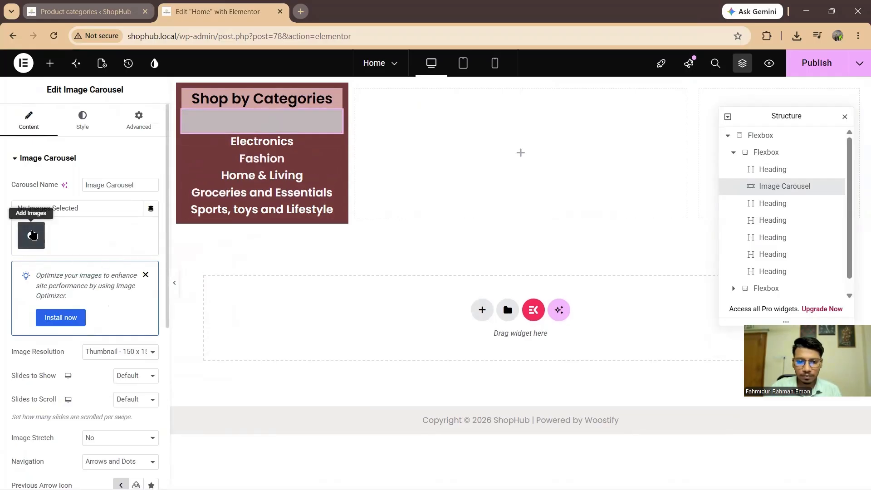
key("Delete")
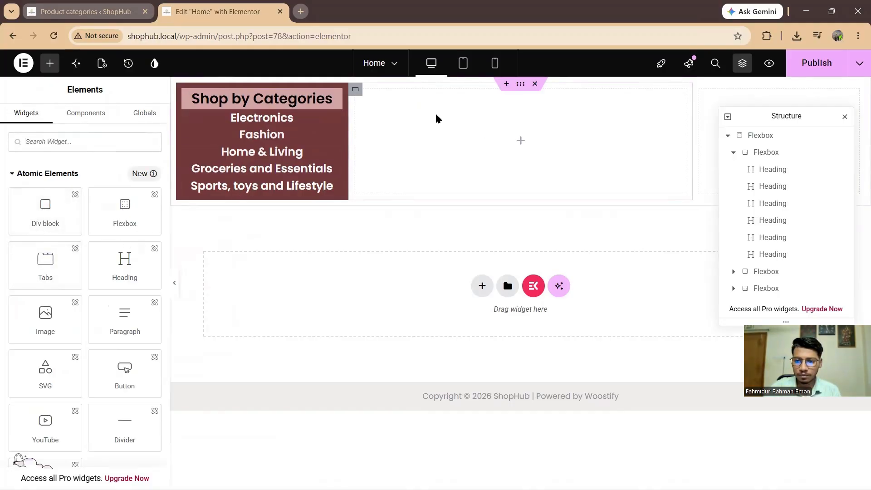
- Search the widgets for "image" and place an Image Carousel in the empty middle column of the section
left_click(355, 89)
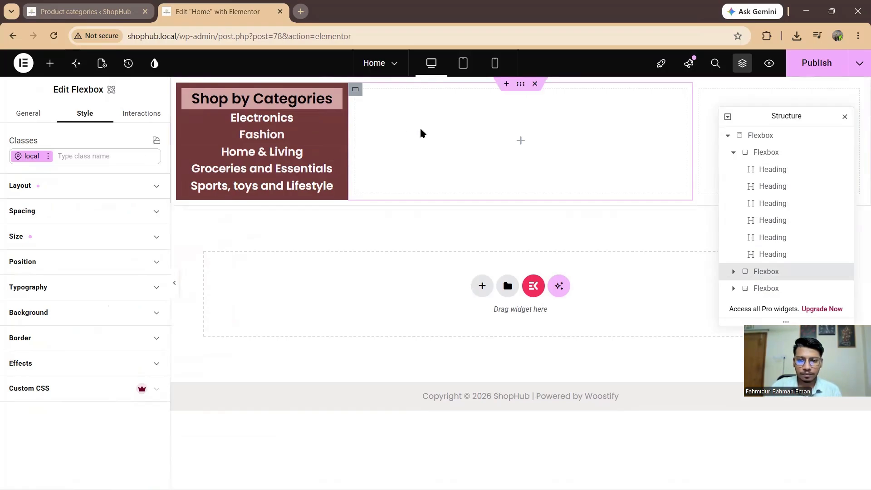
left_click(520, 144)
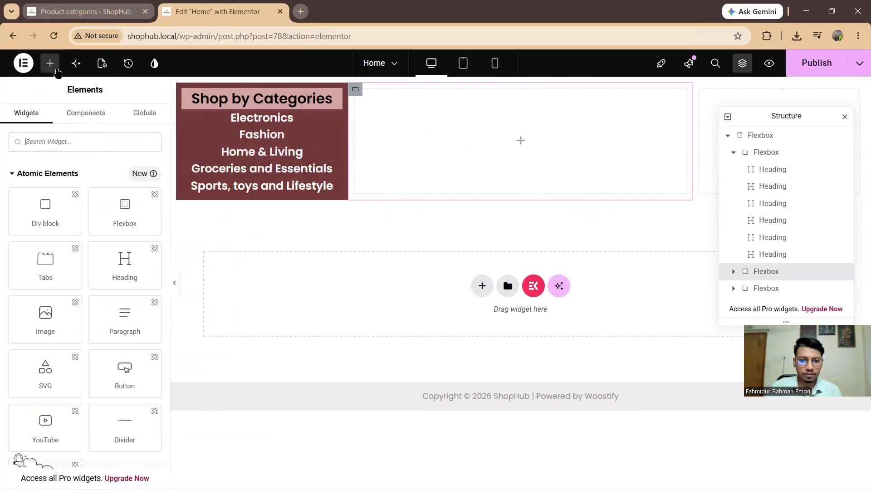
left_click(52, 141)
type("image")
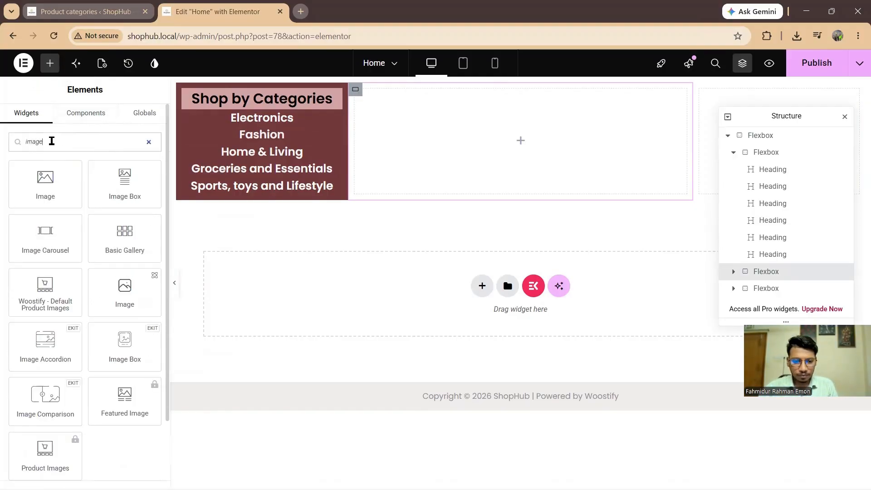
left_click_drag(33, 238, 512, 137)
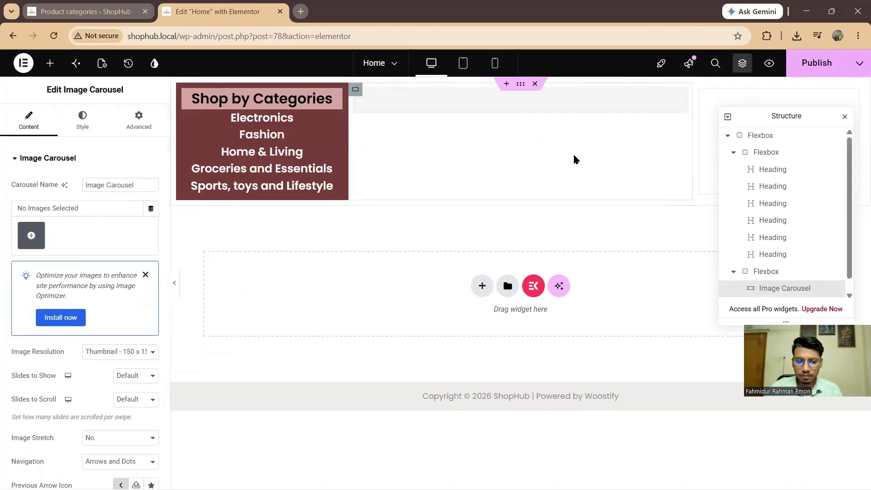
- Upload the fashion, "Sports, toy and lifestyle" and electronics images from the Carousel folder and insert them as the carousel's gallery
left_click(31, 236)
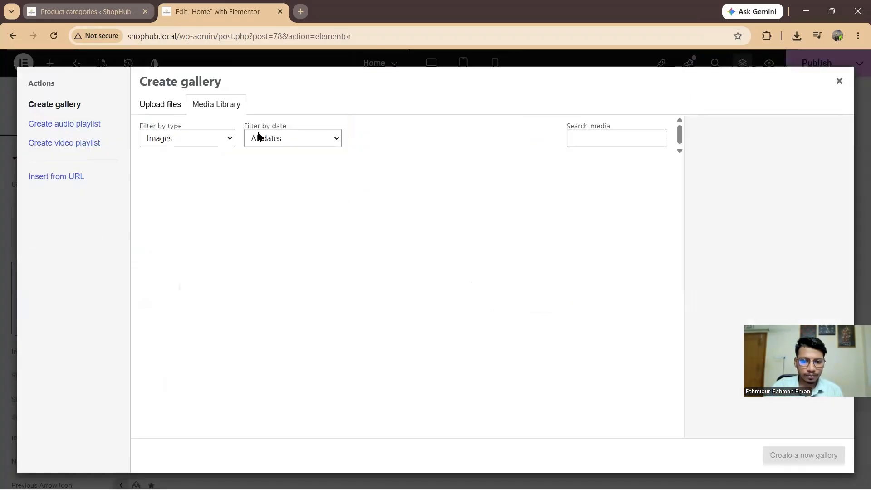
left_click(160, 109)
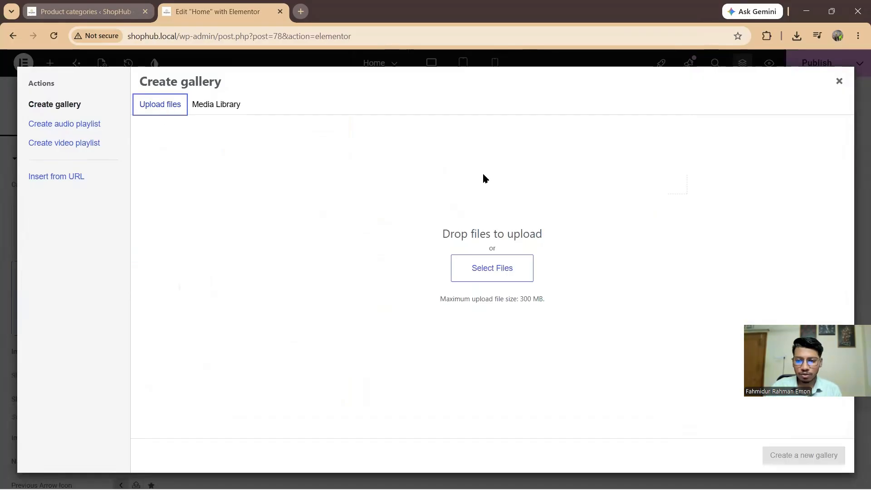
left_click(490, 268)
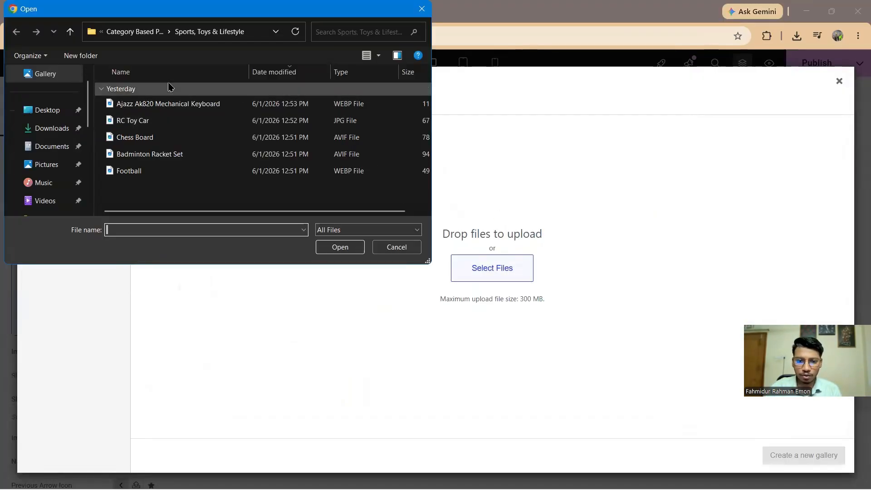
left_click(70, 31)
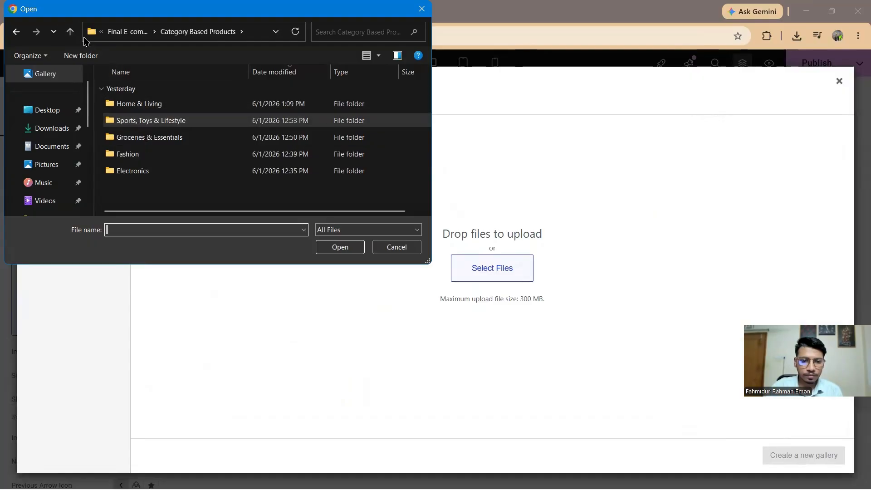
left_click(73, 34)
double_click(139, 119)
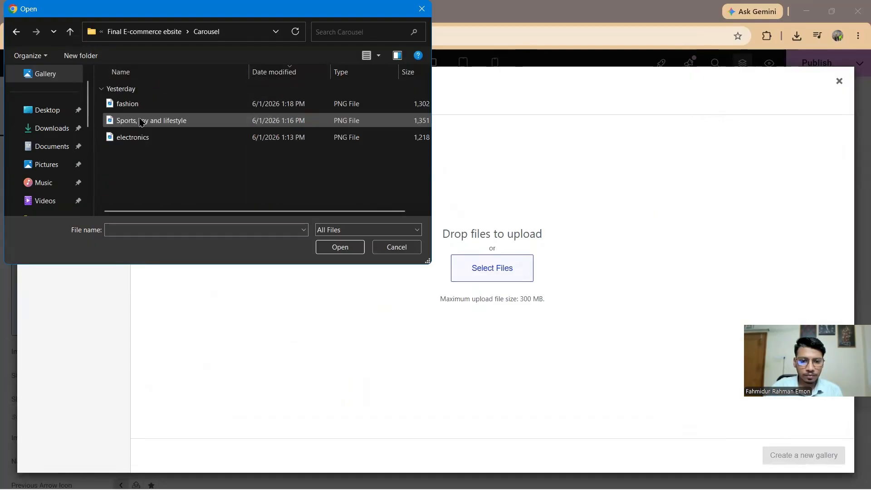
left_click(156, 137)
left_click(168, 119, "ctrl")
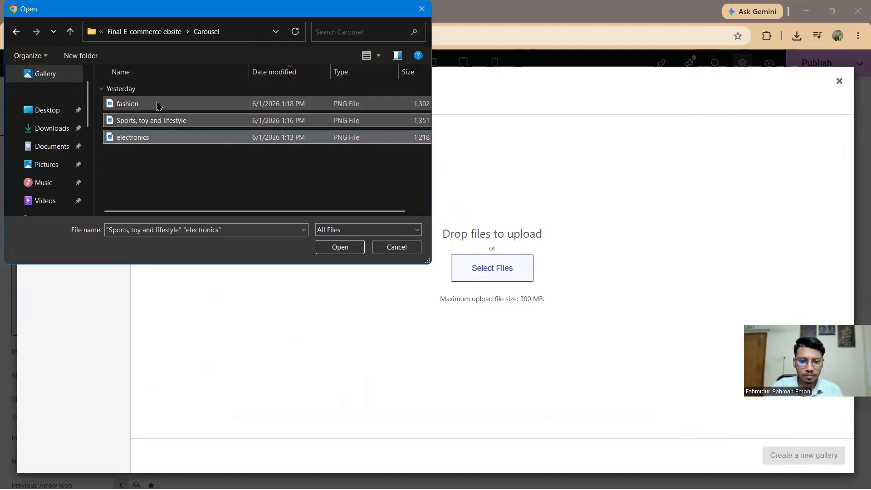
left_click(155, 105, "ctrl")
left_click(334, 247)
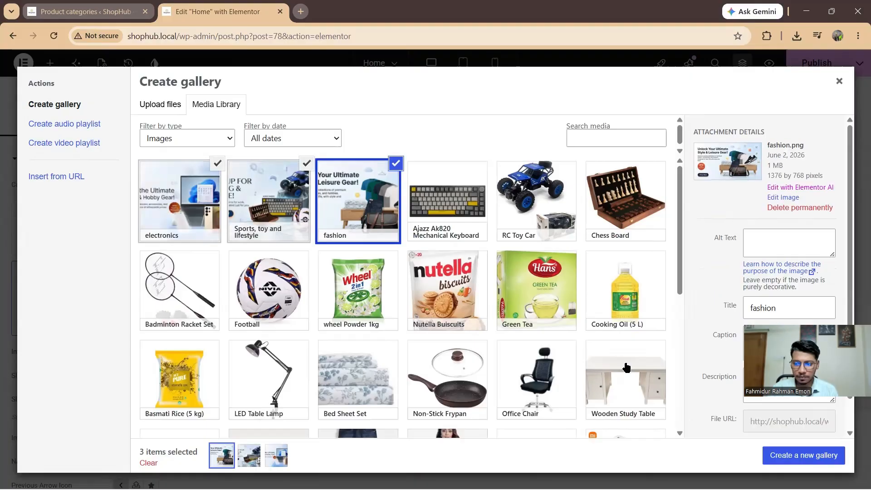
left_click(800, 458)
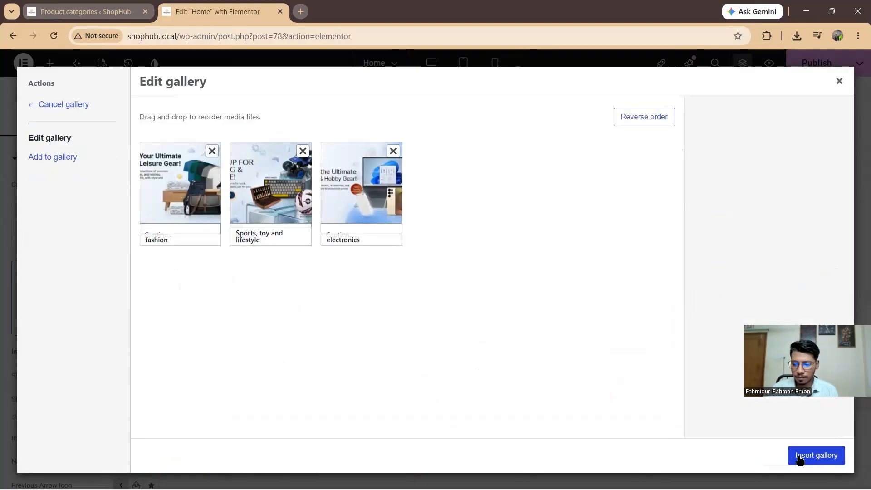
left_click(822, 456)
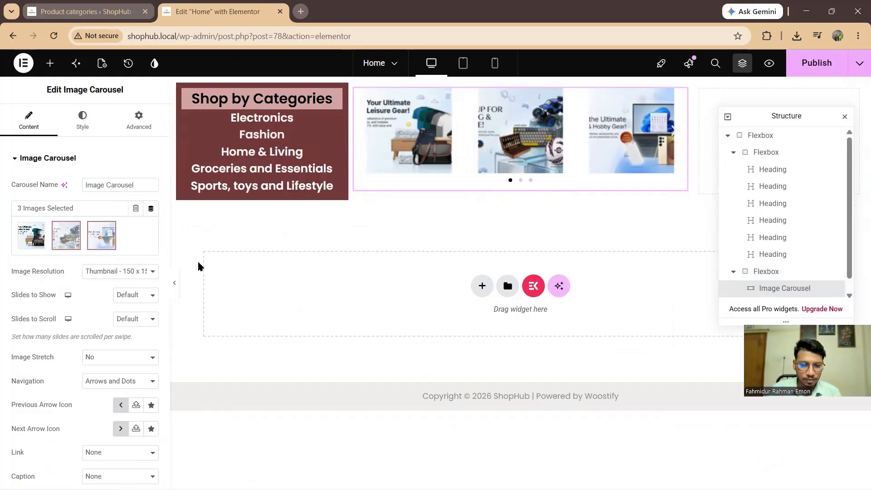
- Set the image carousel's resolution to Full and its slides to show to 1
left_click(145, 271)
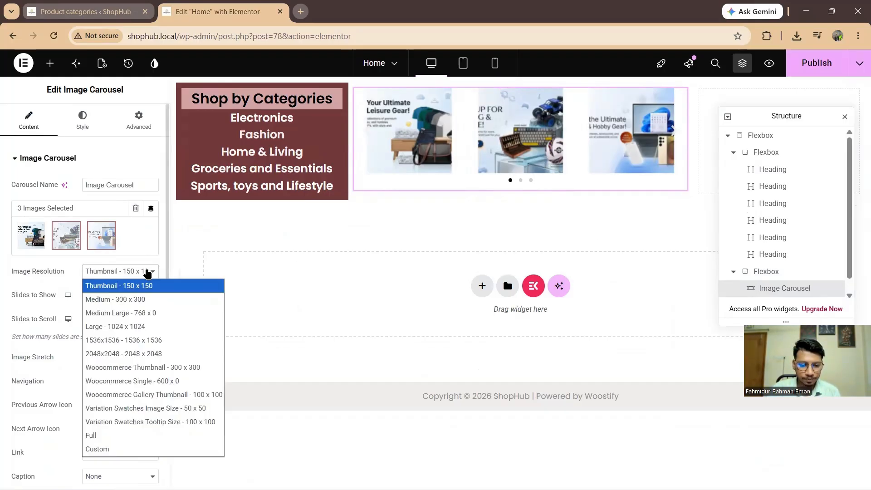
left_click(103, 435)
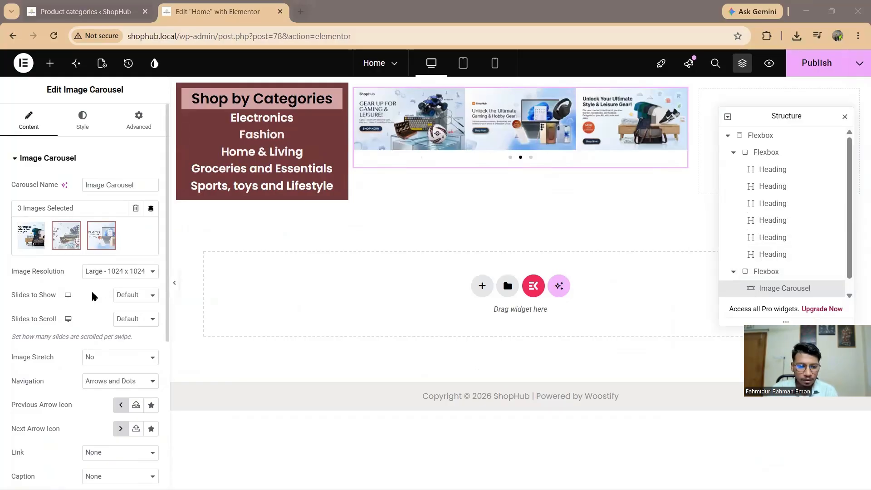
left_click(123, 272)
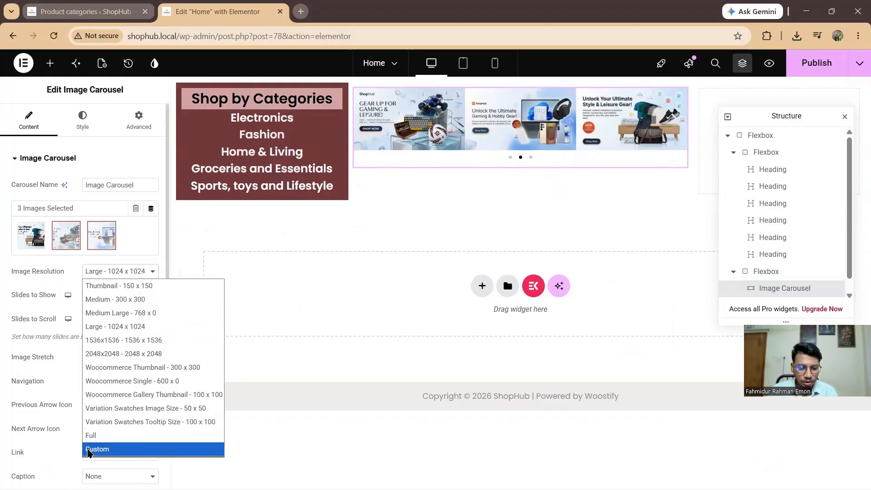
left_click(116, 448)
left_click(127, 297)
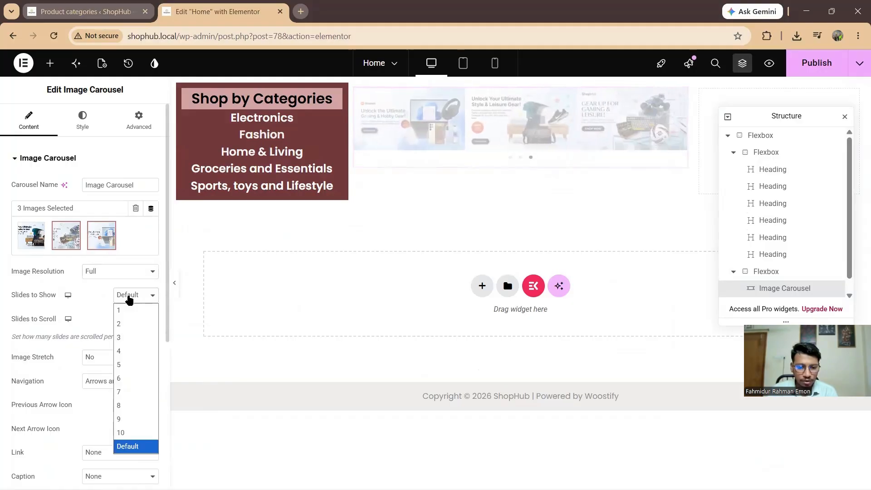
left_click(128, 307)
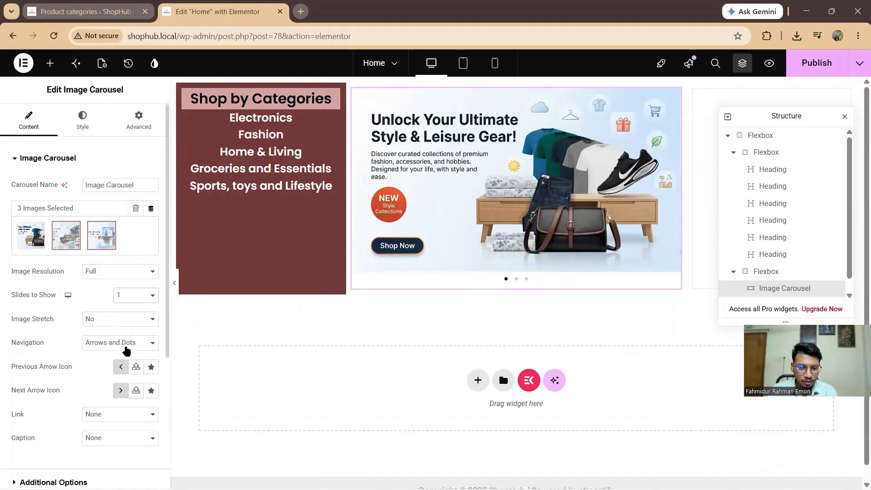
- Set the image carousel's navigation to Dots only
left_click(120, 343)
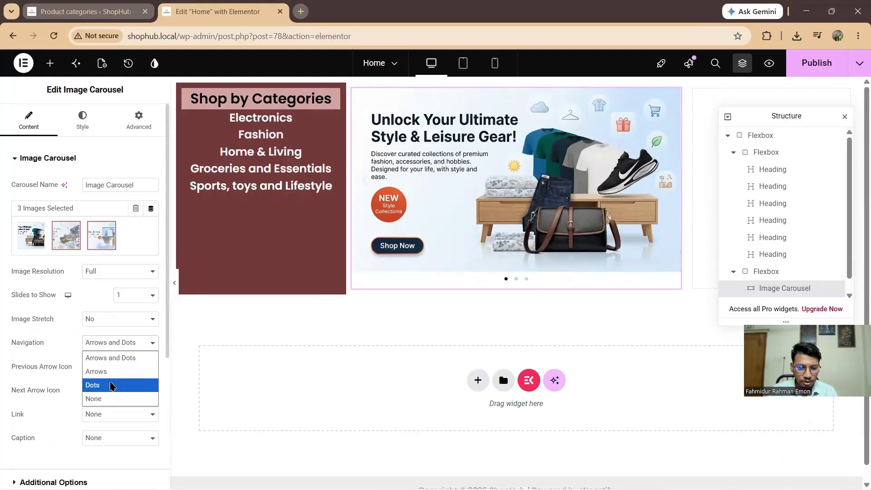
left_click(111, 384)
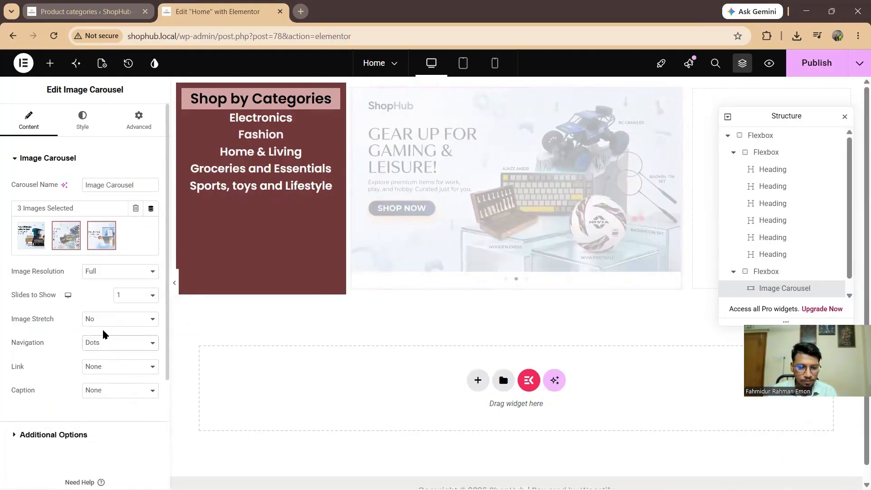
scroll(104, 336, "down", 3)
scroll(102, 289, "up", 3)
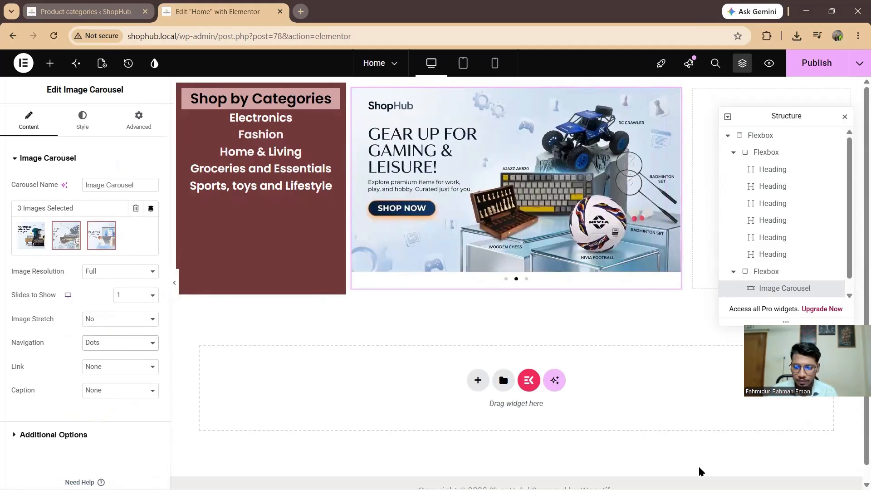
- Set the "Electronics" heading's margin to 7 px on all four sides
left_click(261, 117)
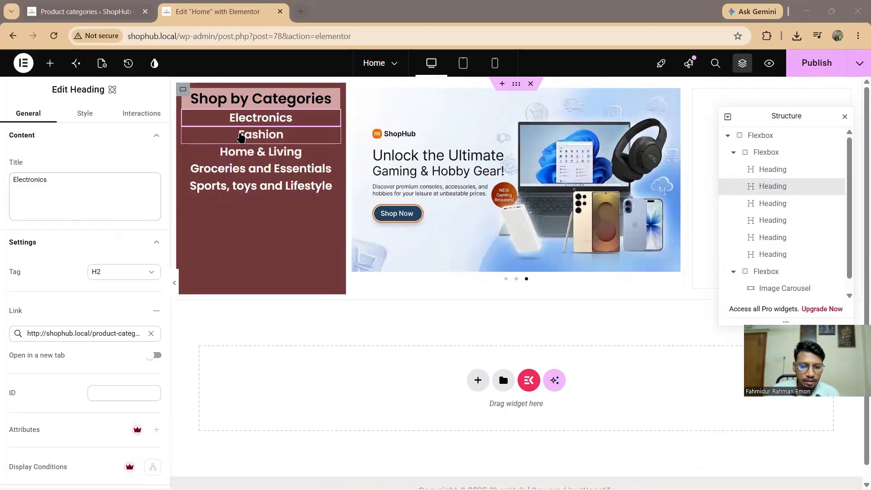
left_click(229, 119)
left_click(85, 115)
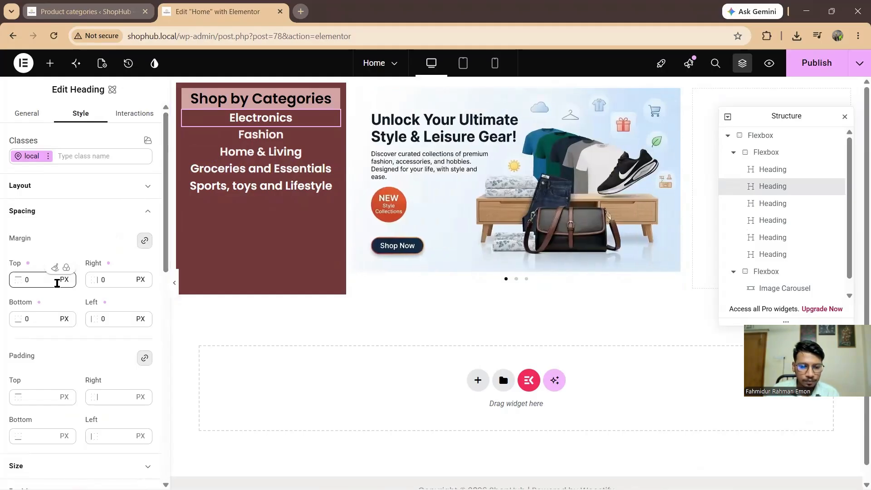
double_click(50, 279)
type("7")
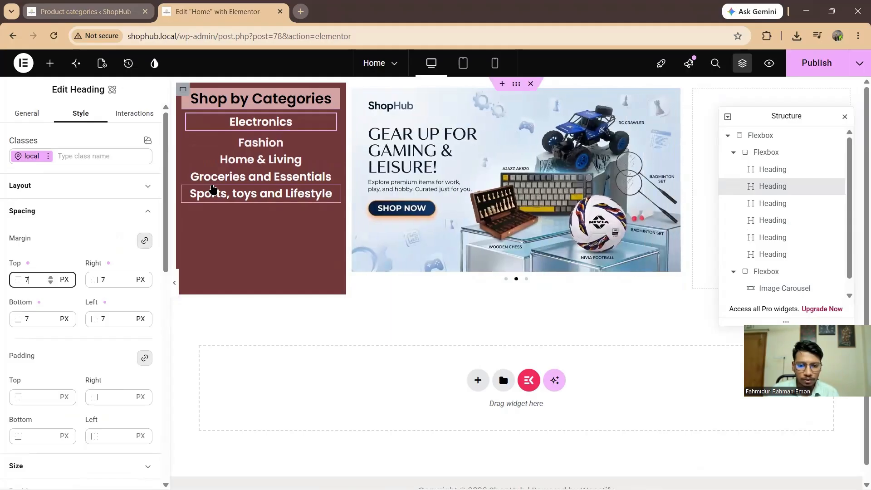
- Set the "Fashion" heading's margin to 7 px on all four sides
left_click(250, 144)
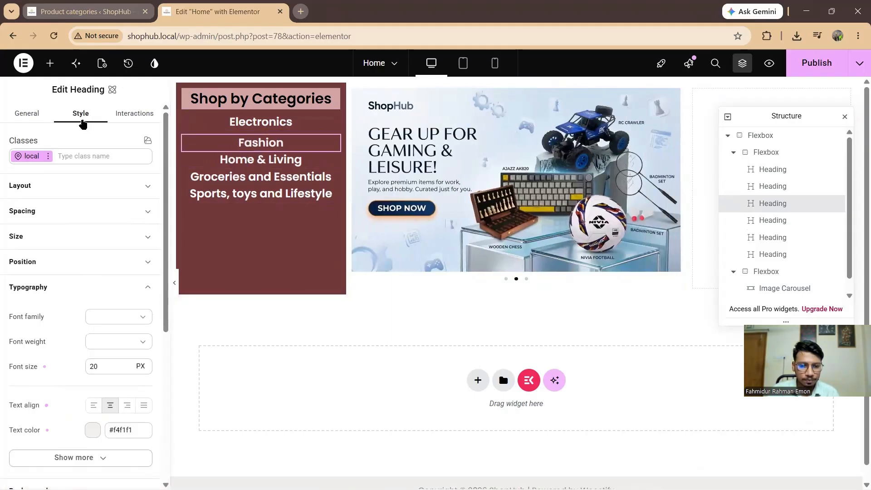
scroll(104, 320, "down", 6)
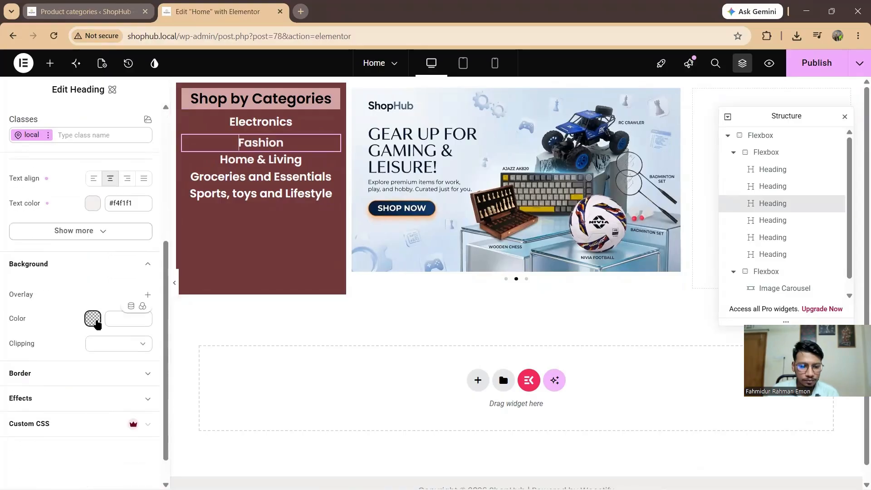
scroll(91, 313, "up", 4)
scroll(84, 290, "up", 2)
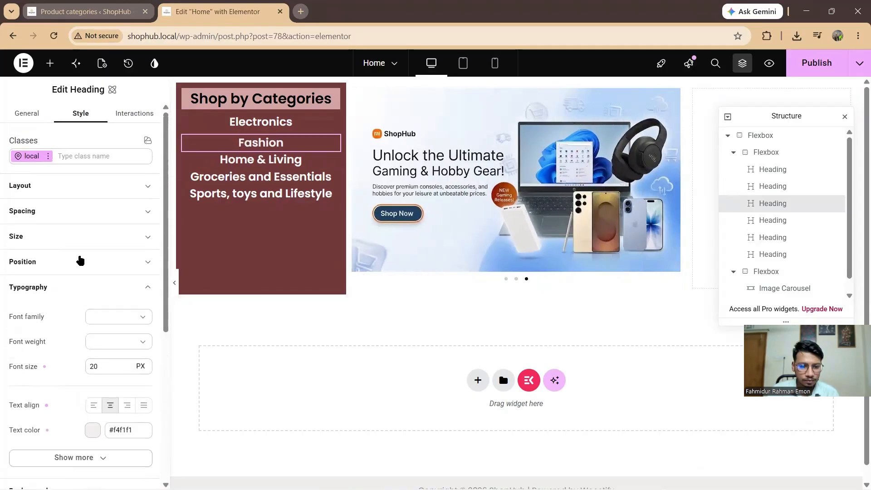
left_click(80, 260)
left_click(61, 211)
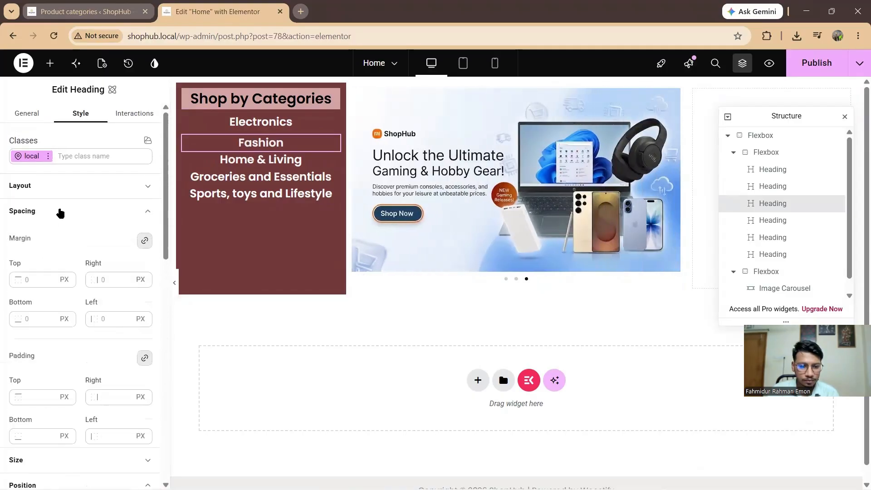
left_click(46, 280)
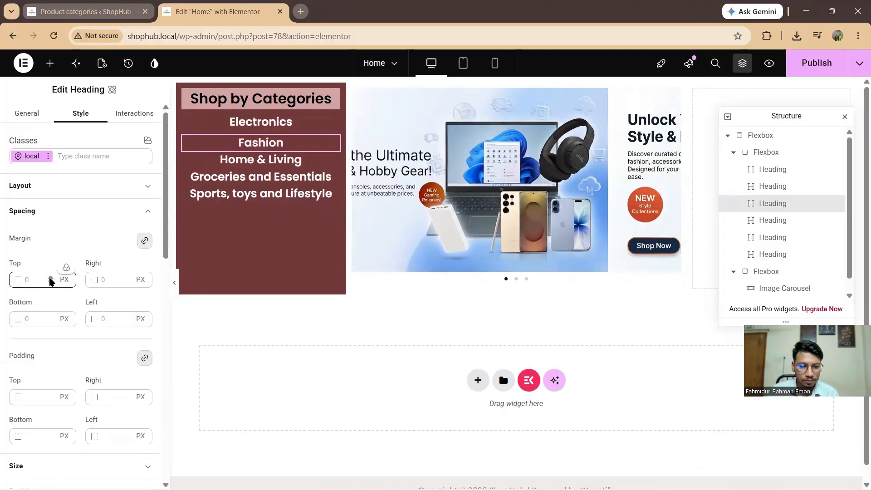
type("5")
left_click(50, 277)
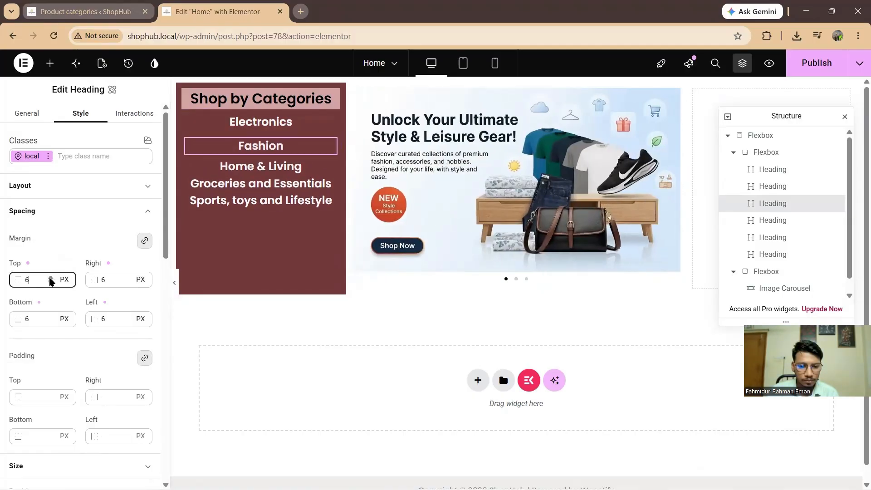
left_click(51, 277)
- Set the "Home & Living" heading's margin to 7 px on all four sides
left_click(254, 166)
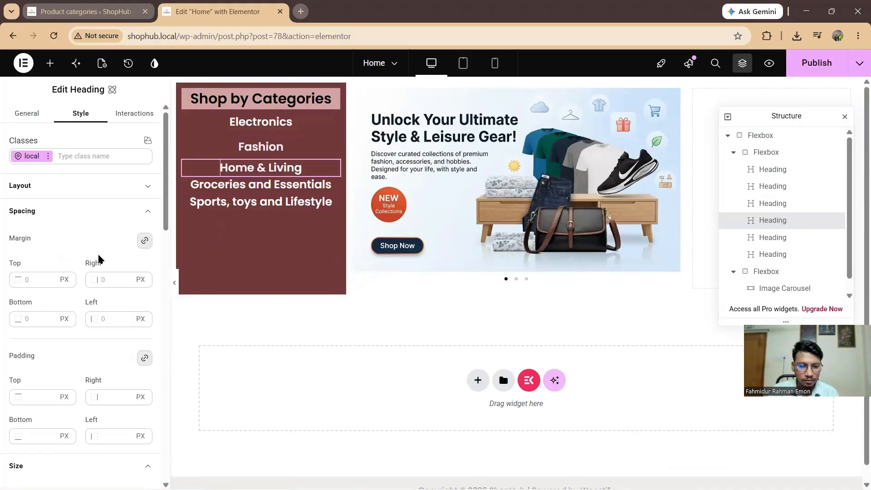
left_click(51, 277)
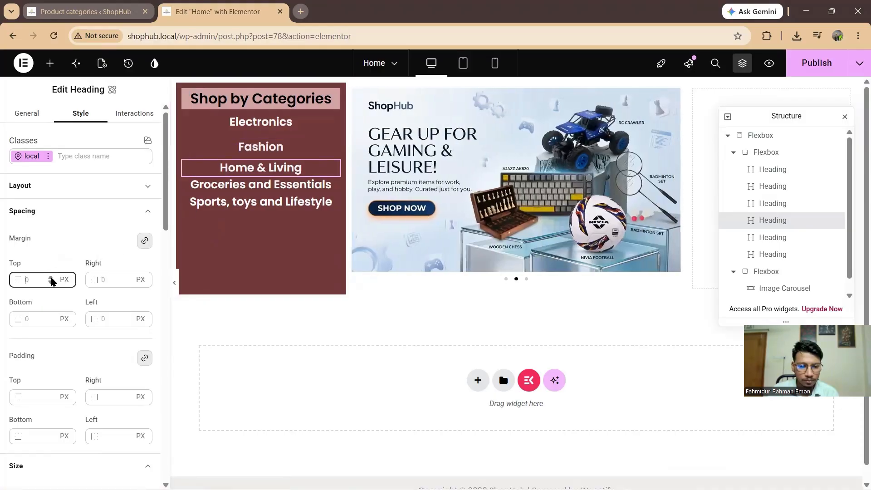
left_click(51, 278)
left_click(50, 278)
left_click(51, 278)
left_click(51, 278)
left_click(50, 277)
left_click(51, 278)
left_click(50, 278)
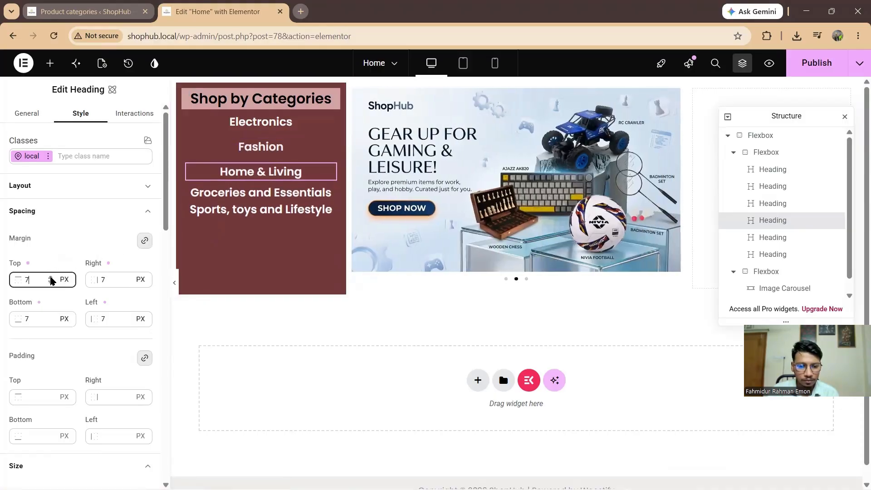
- Set the "Groceries and Essentials" heading's margin to 7 px on all four sides
left_click(235, 197)
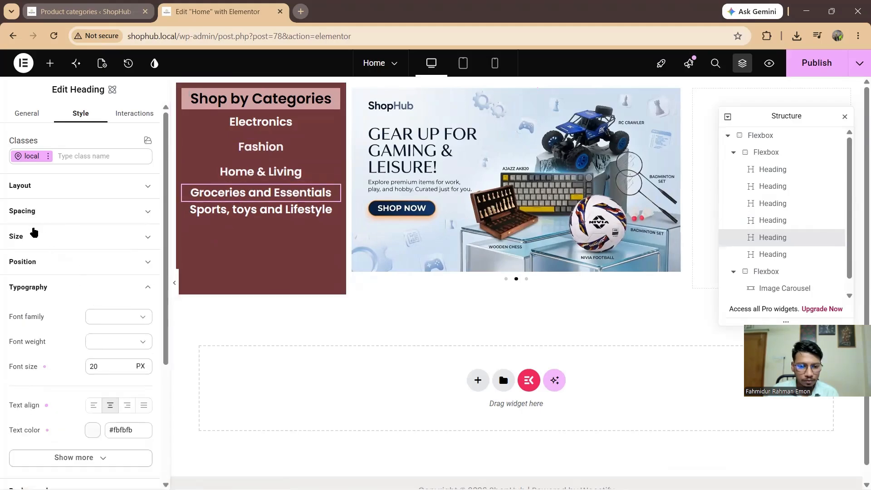
left_click(40, 262)
left_click(42, 213)
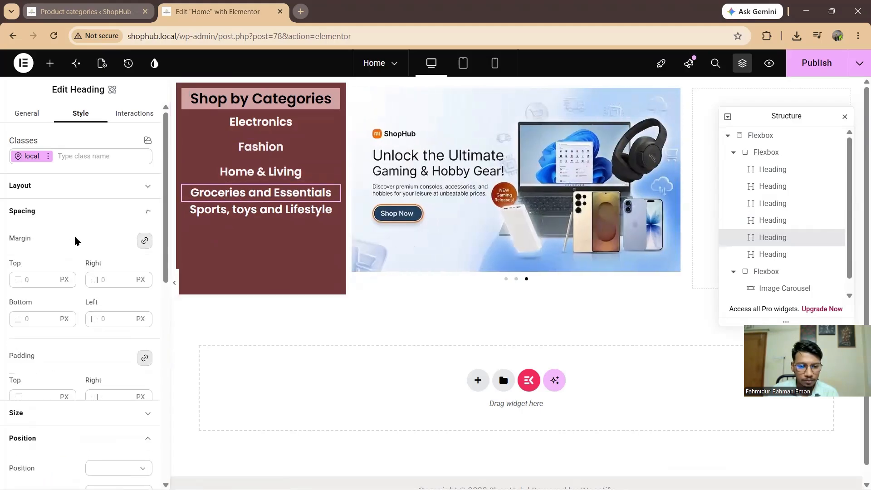
left_click(52, 277)
left_click(51, 278)
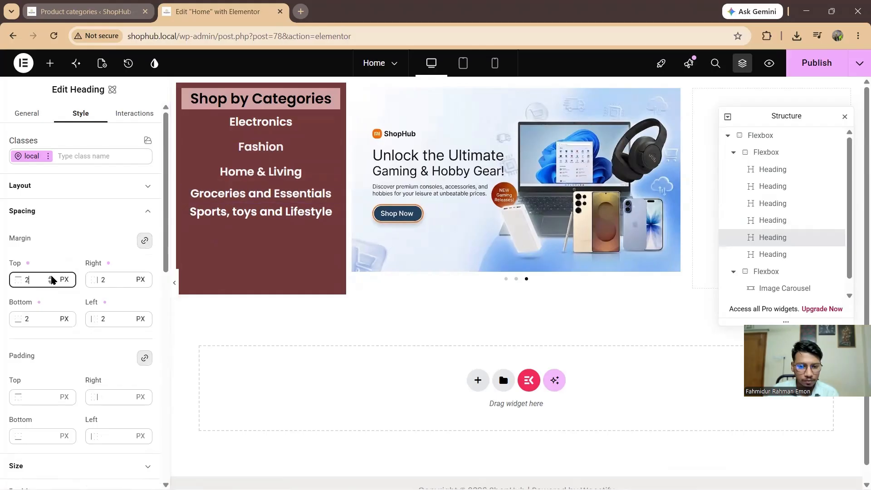
left_click(51, 277)
left_click(51, 277)
left_click(51, 278)
left_click(51, 277)
left_click(52, 277)
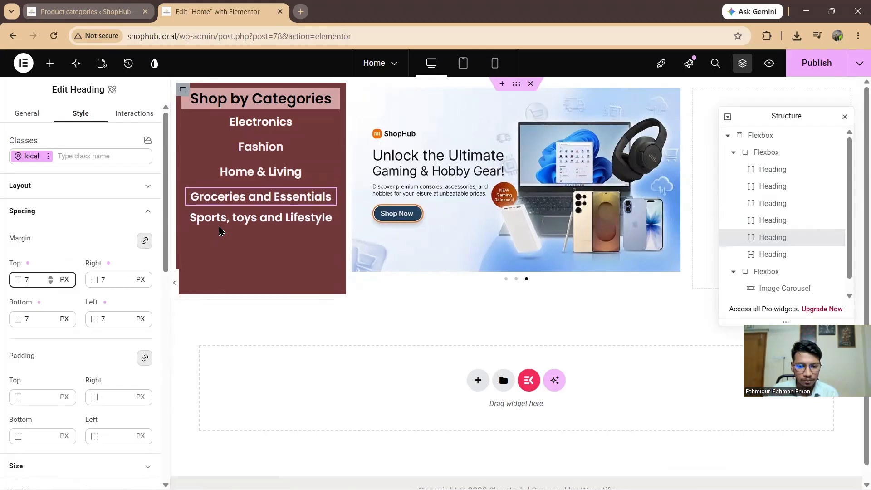
- Set the "Sports, toys and Lifestyle" heading's margin to 7 px on all four sides
left_click(219, 226)
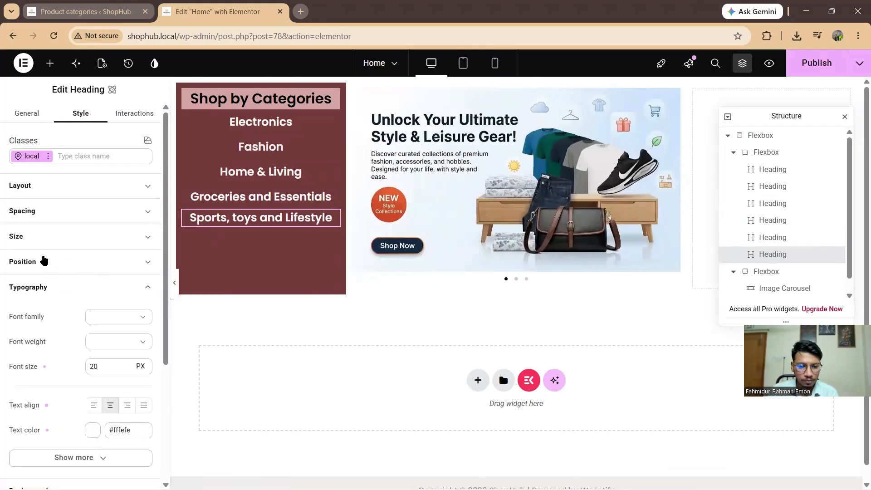
left_click(44, 261)
left_click(93, 211)
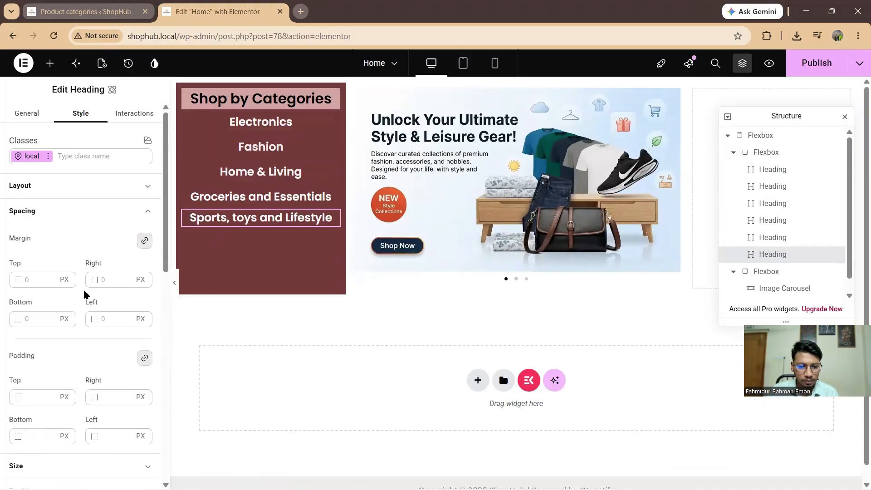
left_click(51, 278)
left_click(50, 278)
left_click(50, 278)
left_click(50, 278)
left_click(50, 278)
left_click(50, 278)
left_click(50, 278)
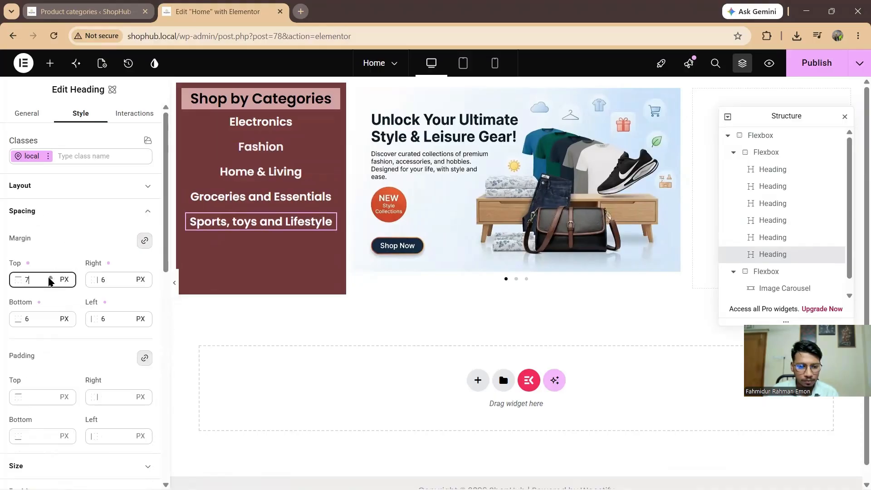
- Set the "Shop by Categories" heading's margin to 15 px on all four sides
left_click(308, 98)
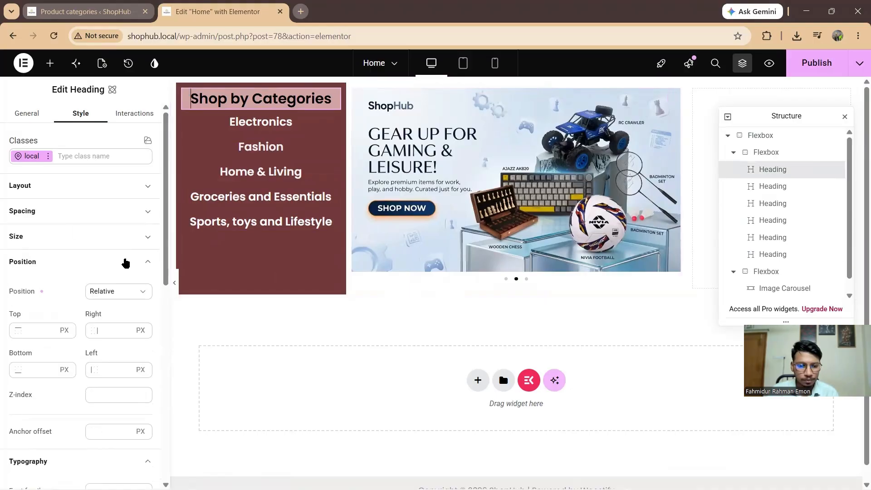
left_click(50, 212)
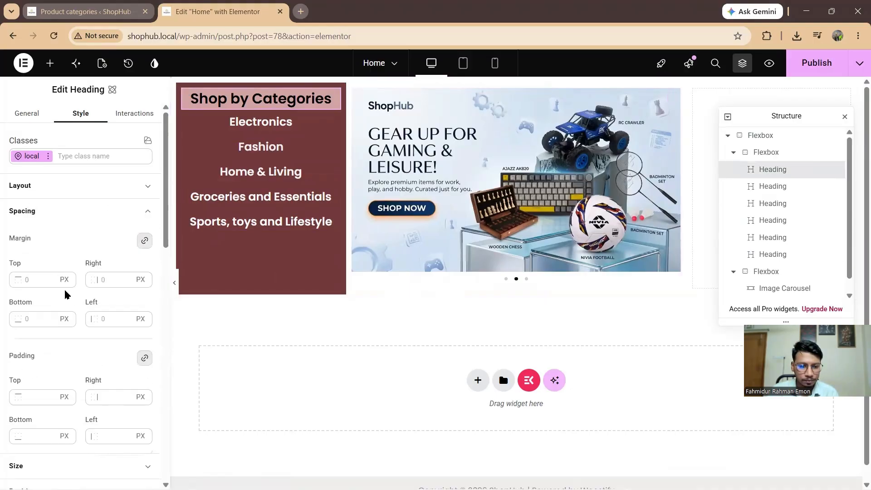
left_click(50, 277)
left_click(50, 277)
left_click(50, 277)
left_click(49, 277)
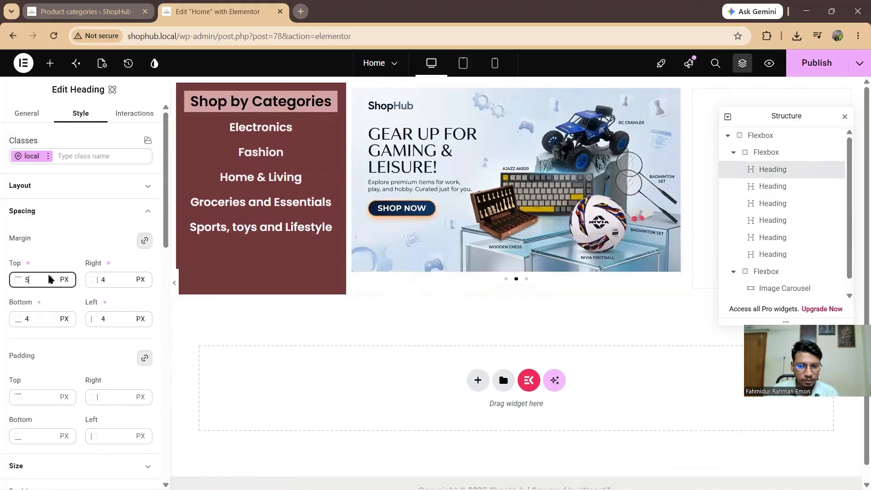
left_click(50, 277)
left_click(49, 277)
left_click(50, 277)
left_click(50, 277)
left_click(50, 277)
left_click(49, 277)
left_click(49, 277)
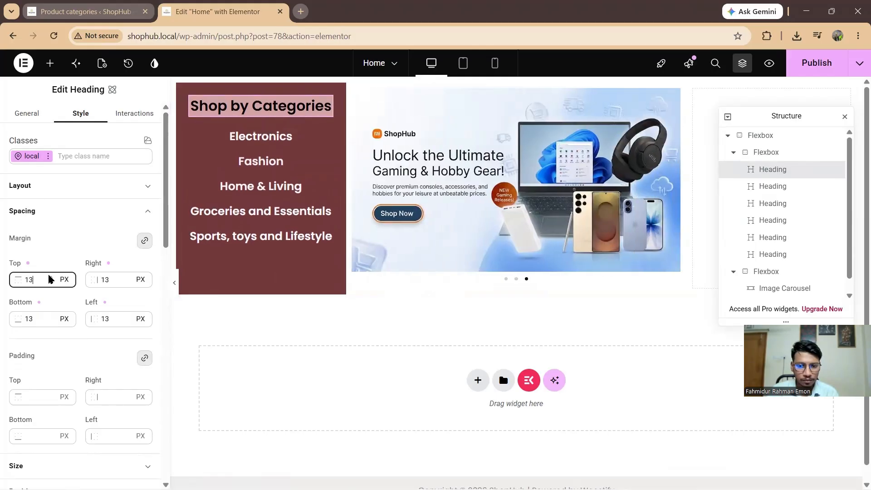
left_click(49, 277)
left_click(49, 277)
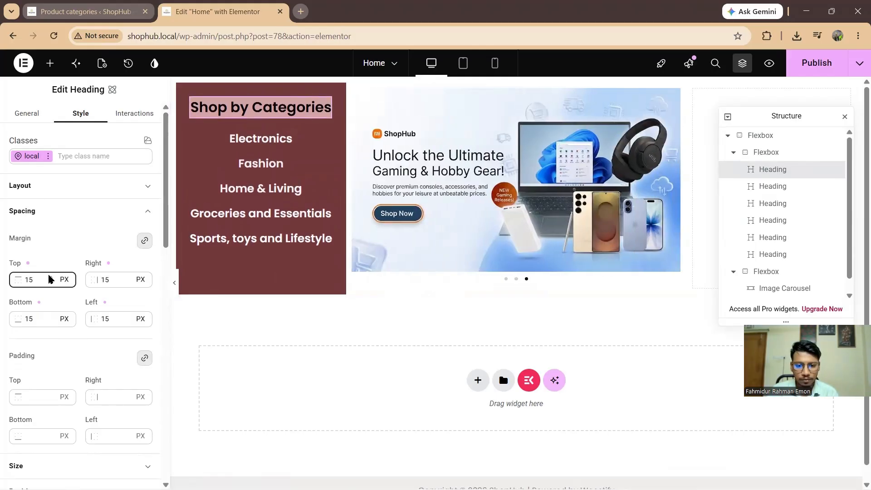
left_click(314, 333)
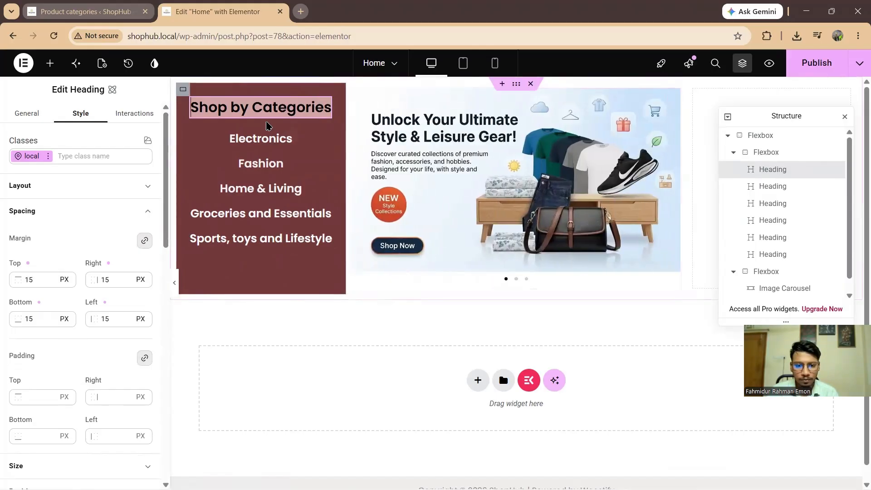
- Set the "Shop by Categories" heading's border color to white (#ffffff)
scroll(113, 318, "down", 5)
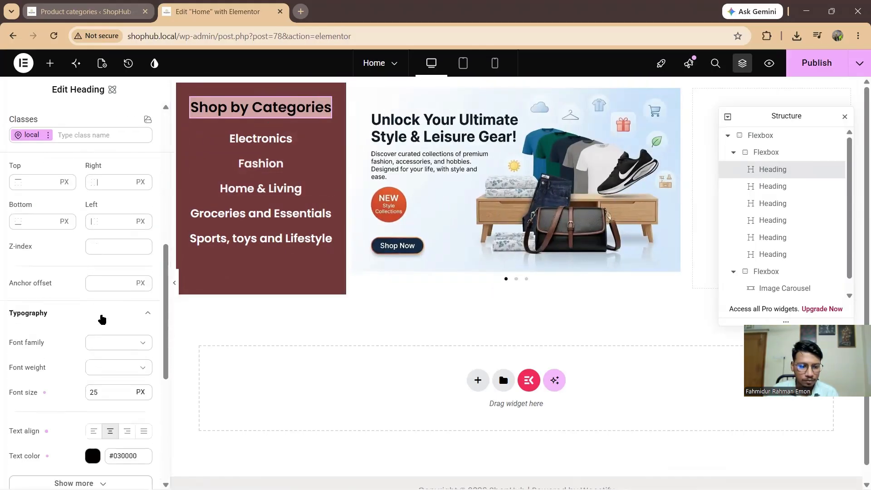
scroll(102, 320, "down", 6)
left_click(77, 340)
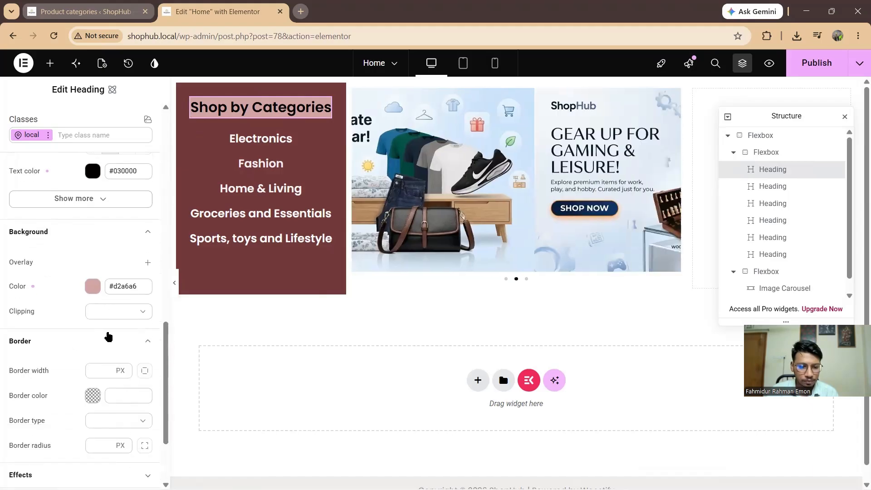
scroll(107, 336, "down", 3)
left_click(92, 286)
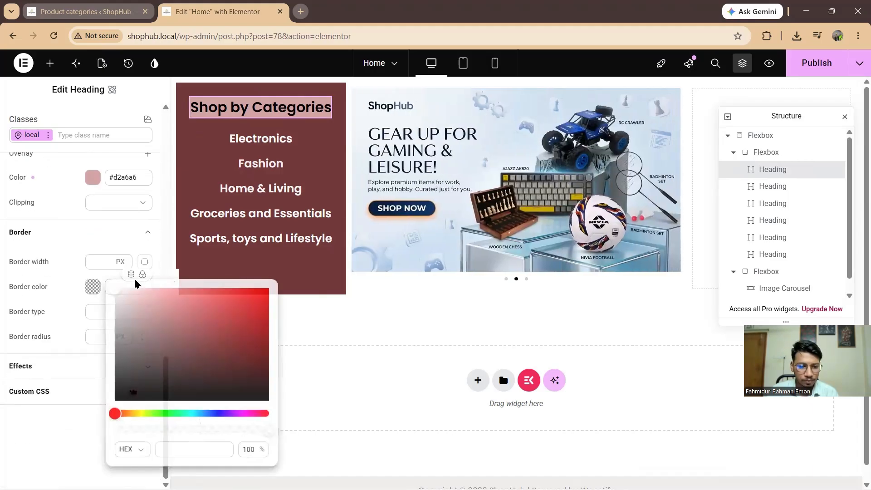
left_click(115, 290)
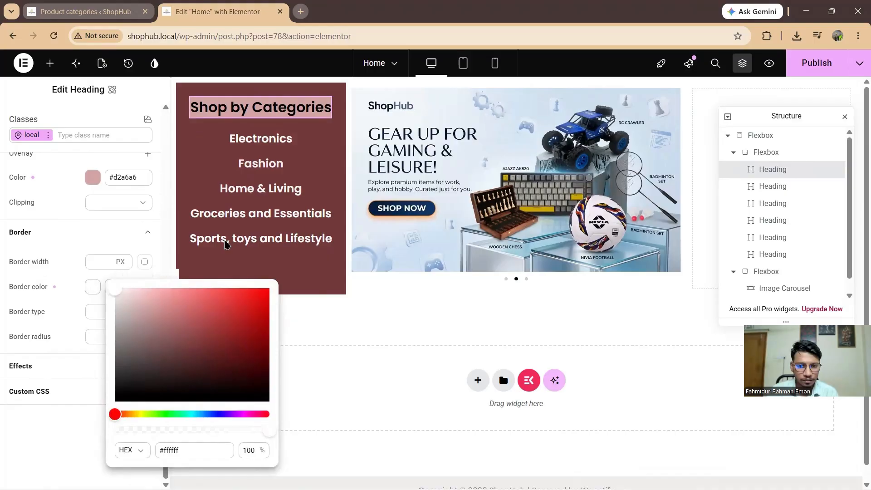
left_click(43, 368)
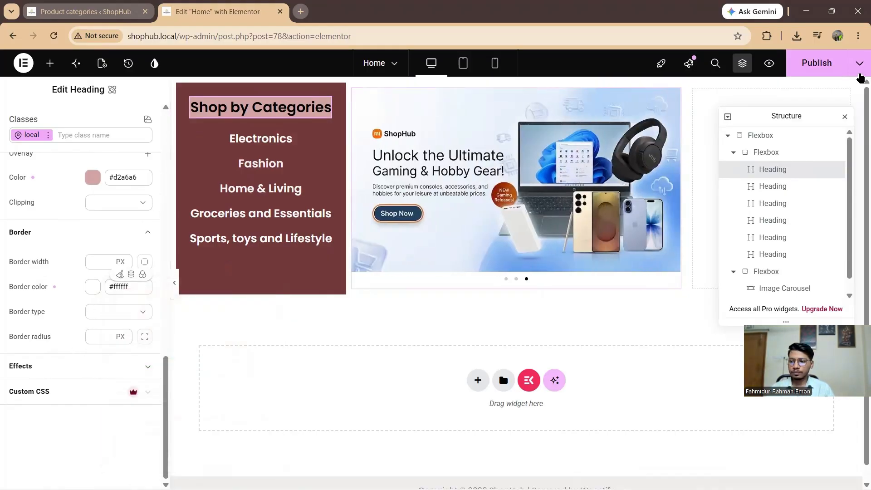
- Close the page structure overview and add an Image widget to the empty third column beside the carousel
left_click(844, 117)
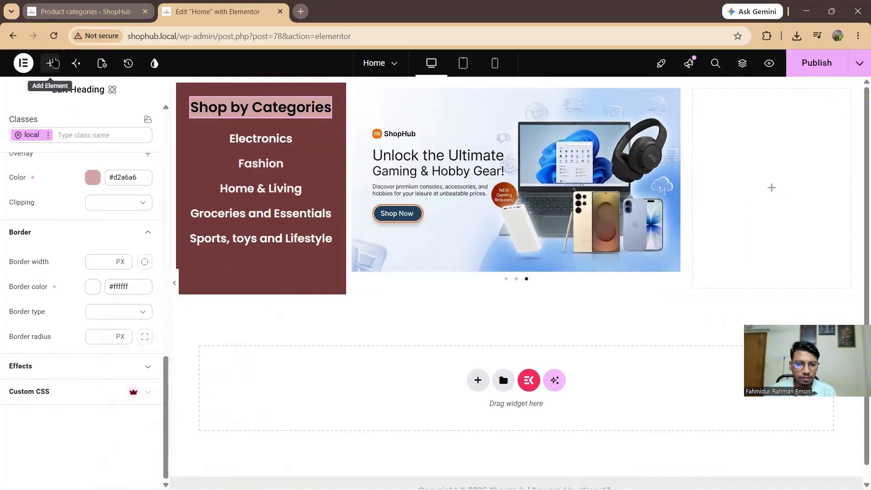
left_click(51, 65)
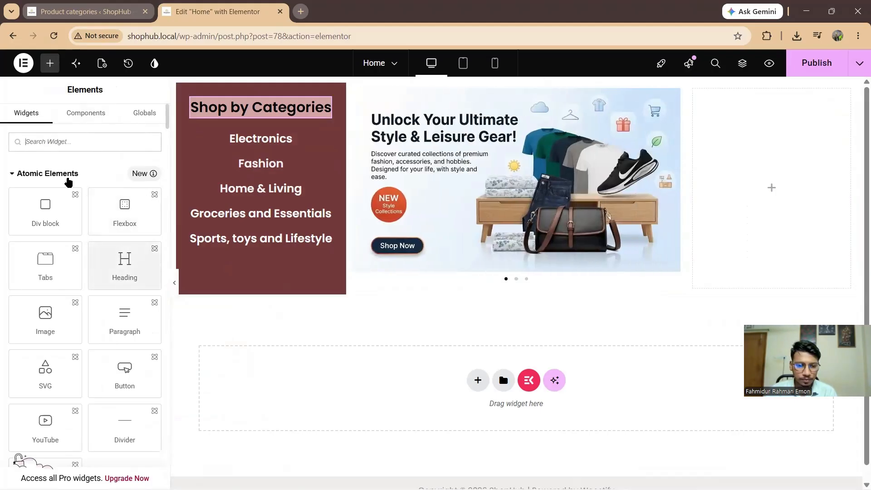
left_click(67, 142)
type("image")
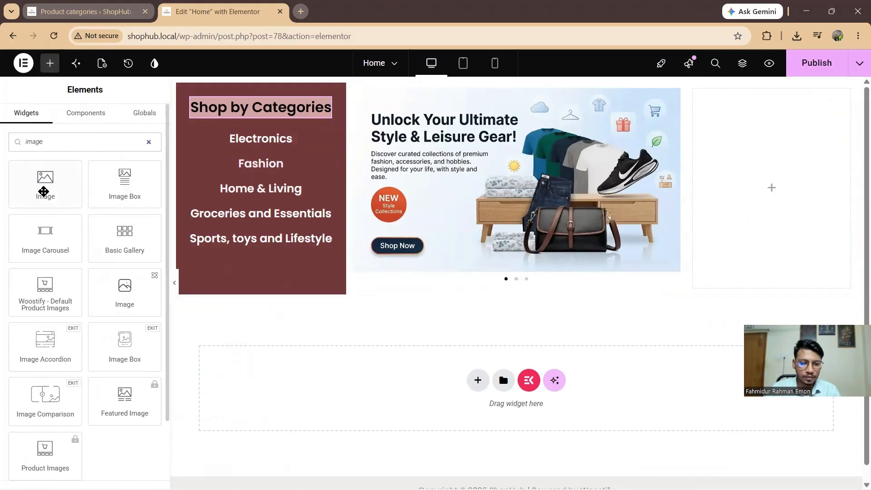
left_click_drag(44, 191, 773, 198)
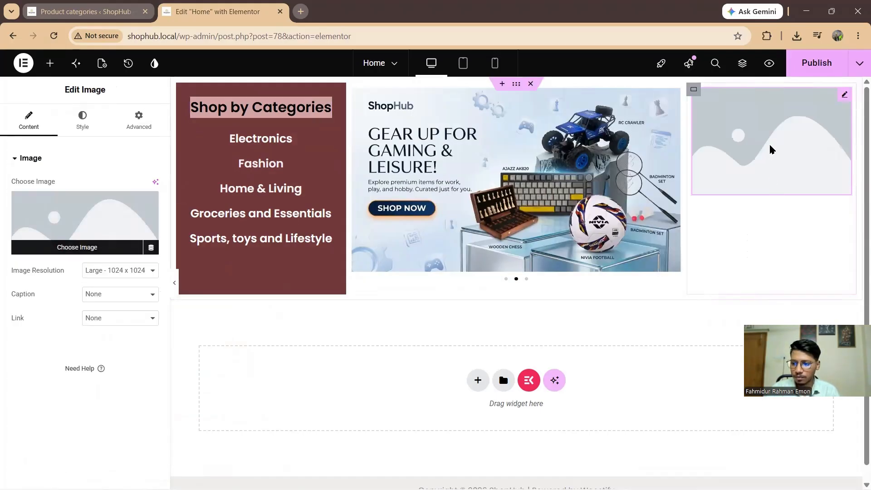
- Upload the "landing page" PNG from the Final E-commerce ebsite folder and use it as the third column's image
left_click(63, 234)
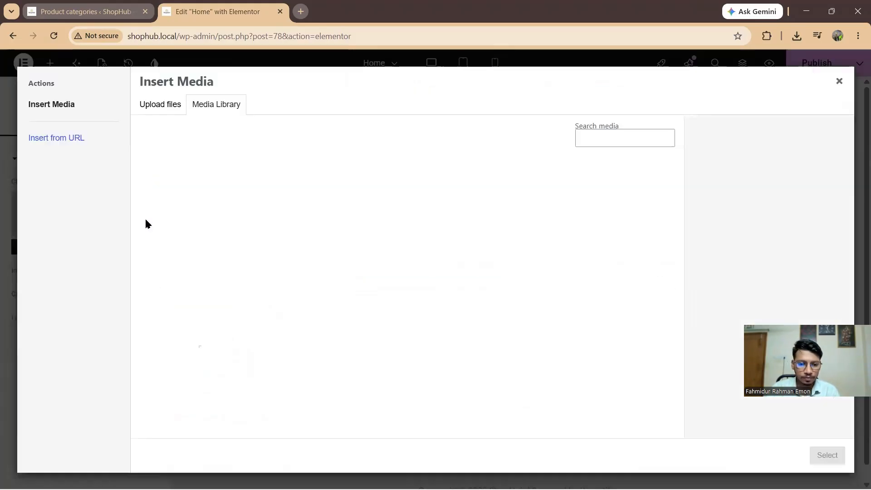
left_click(156, 105)
left_click(472, 268)
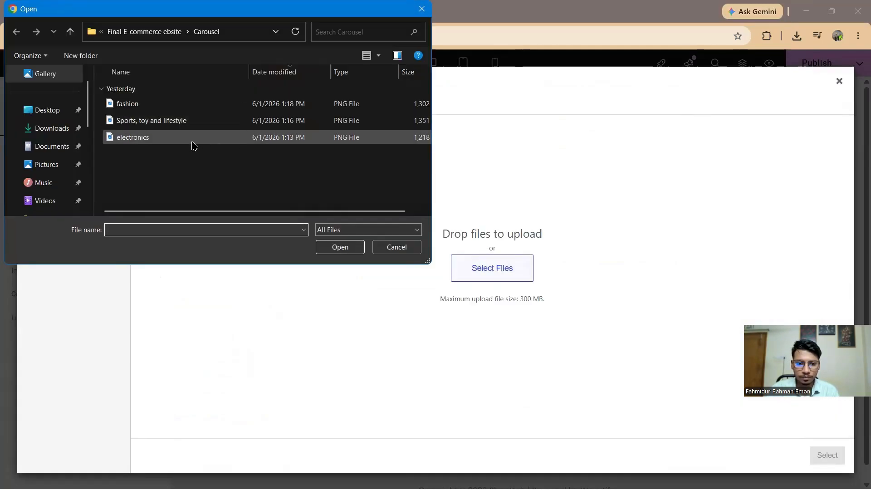
left_click(70, 34)
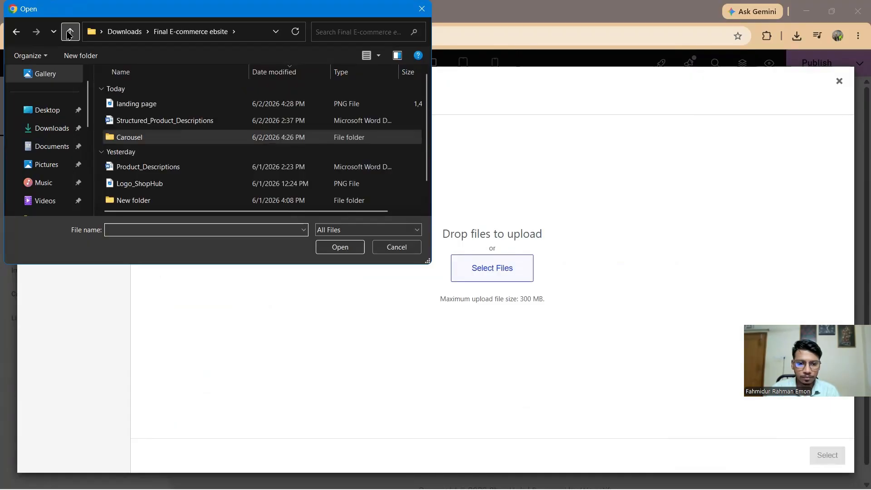
left_click(235, 103)
left_click(341, 247)
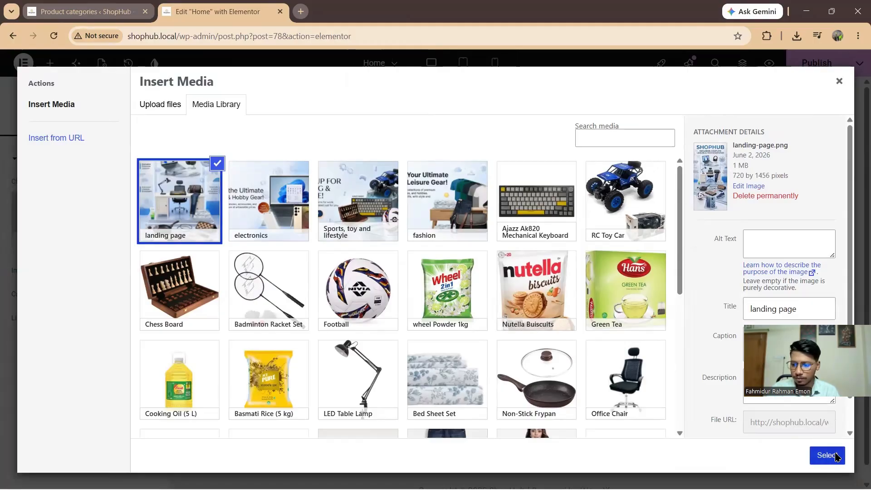
left_click(828, 456)
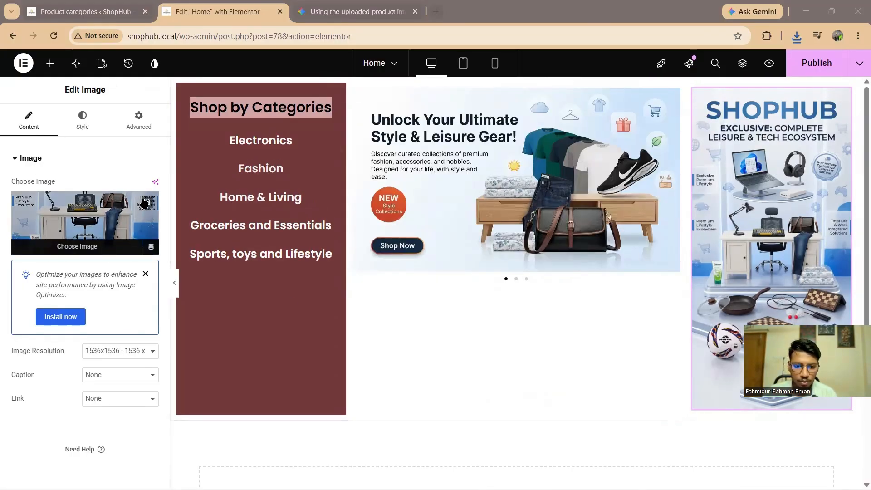
- Dismiss the image optimizer notice and replace the third column's image by uploading the updated "landing page" PNG
left_click(145, 273)
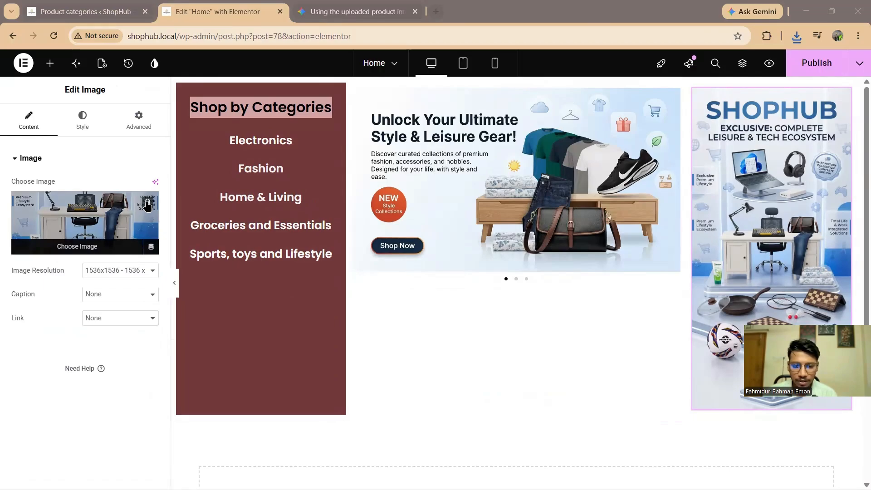
left_click(148, 204)
left_click(81, 223)
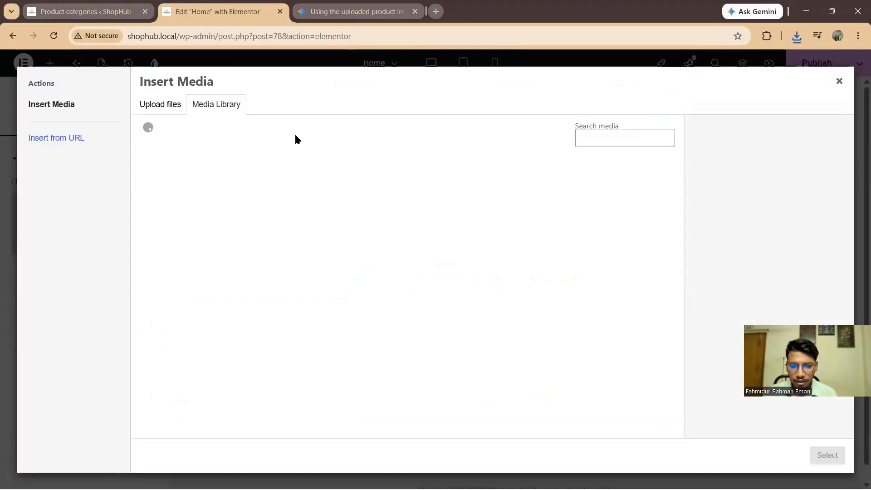
left_click(151, 103)
left_click(496, 272)
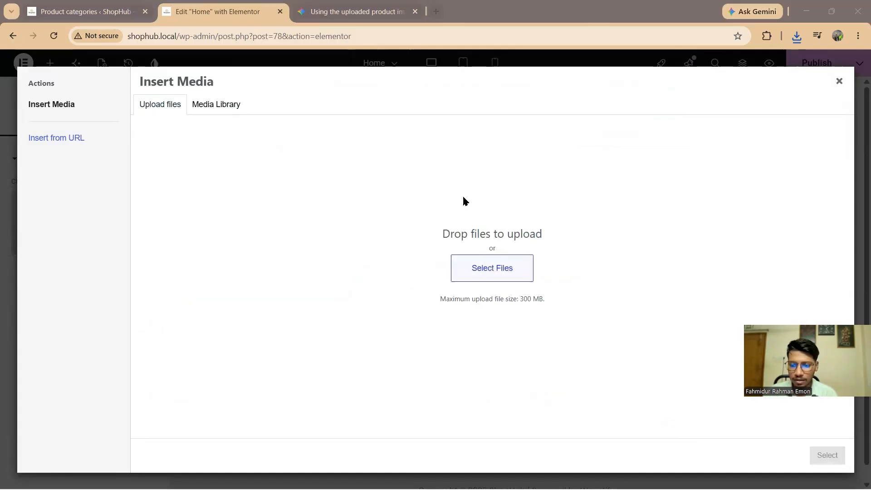
left_click(145, 104)
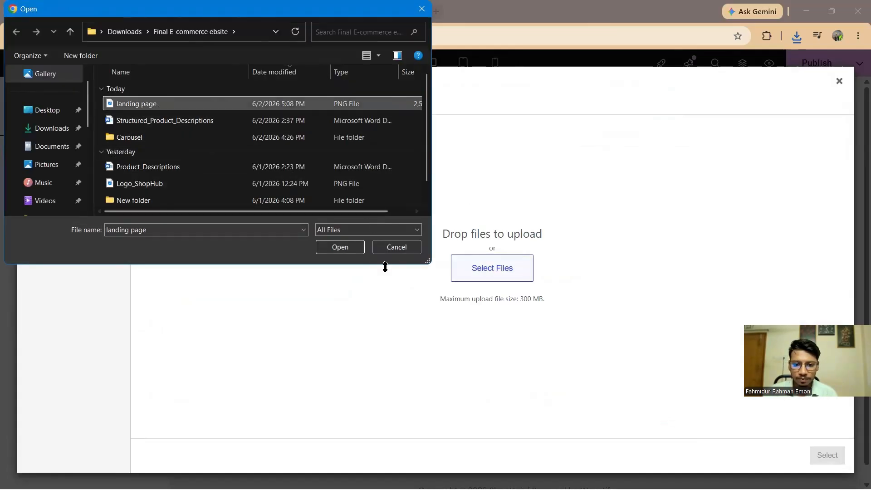
left_click(339, 246)
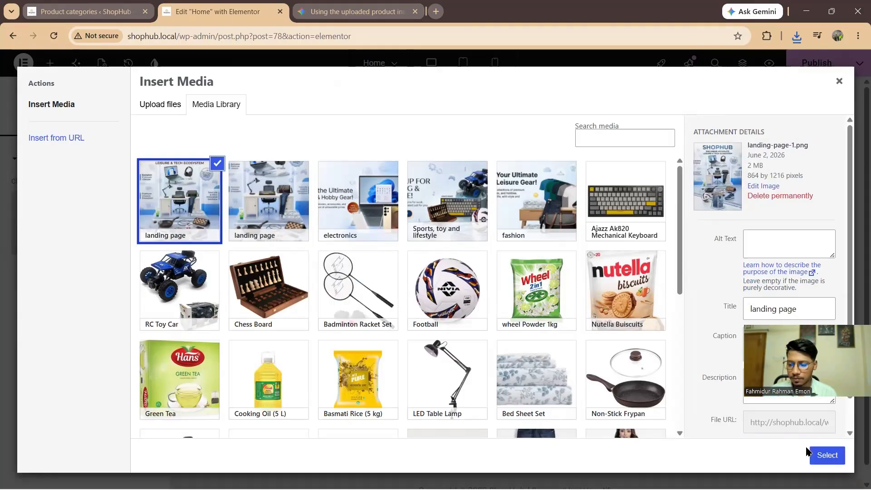
left_click(824, 460)
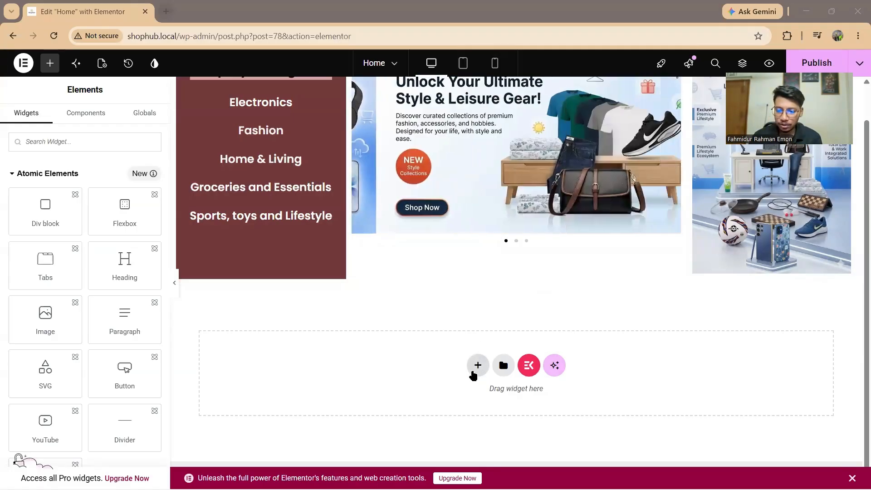
- Add a Flexbox container with the single-column structure below the three-column section
left_click(476, 365)
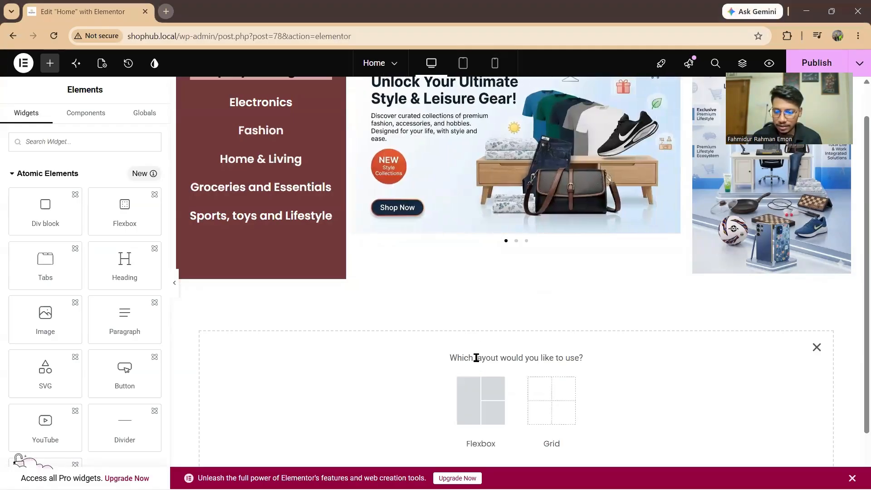
left_click(482, 396)
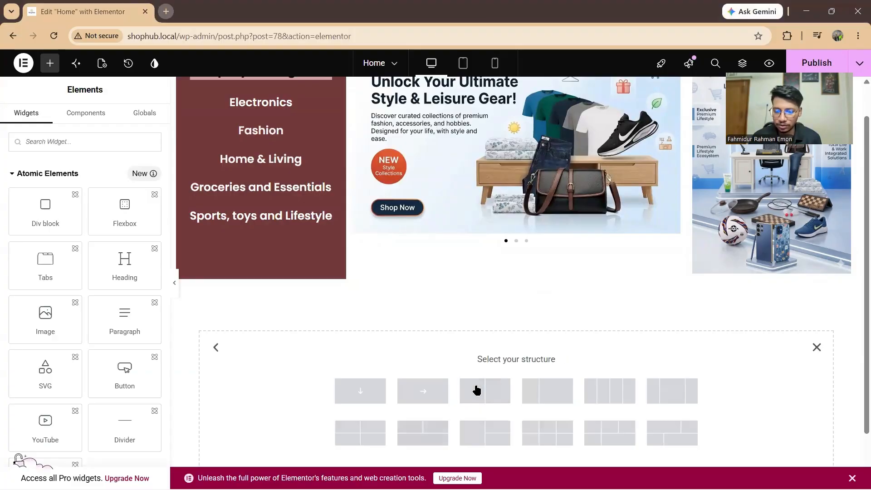
left_click(360, 390)
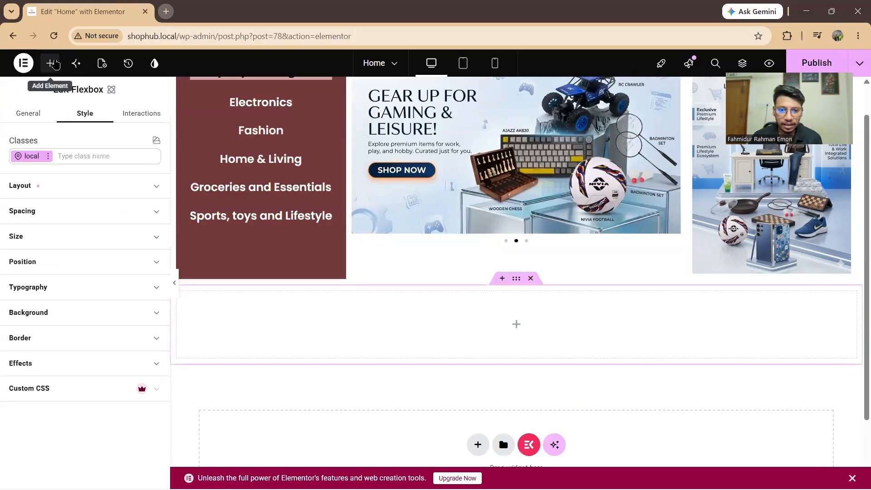
- Add a Grid to the new empty container and set it to 4 columns and 1 row
left_click(50, 64)
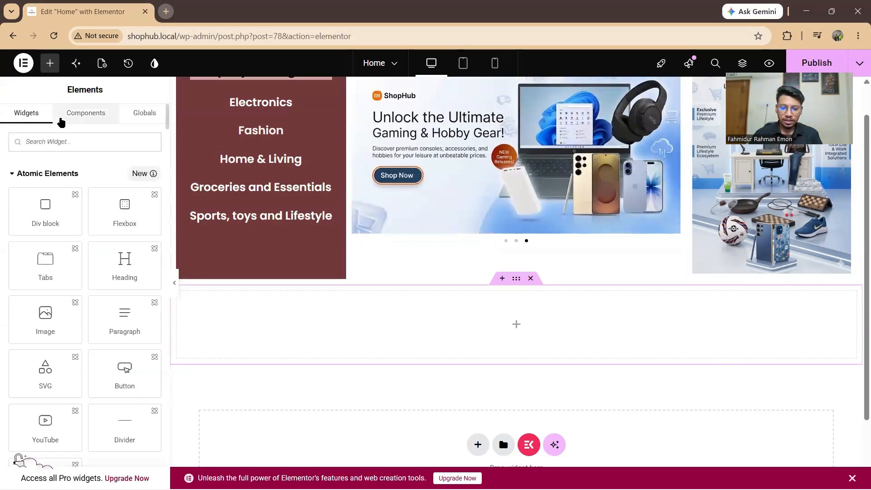
type("grid")
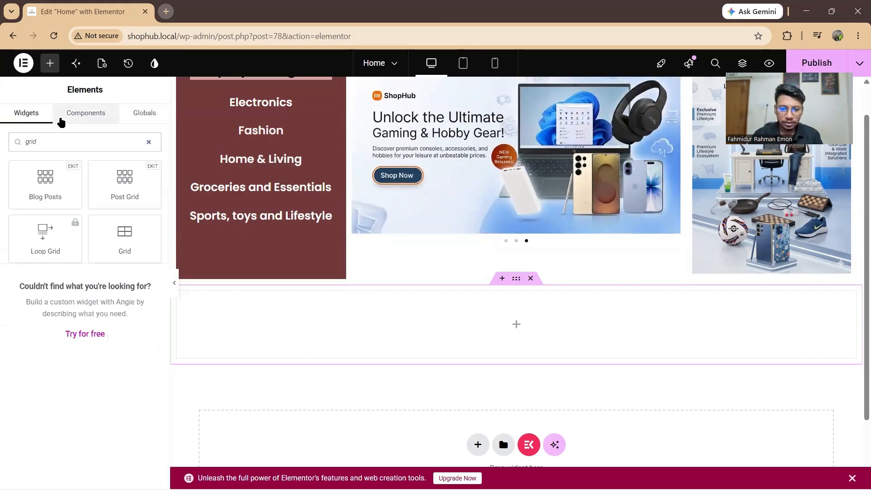
left_click(111, 237)
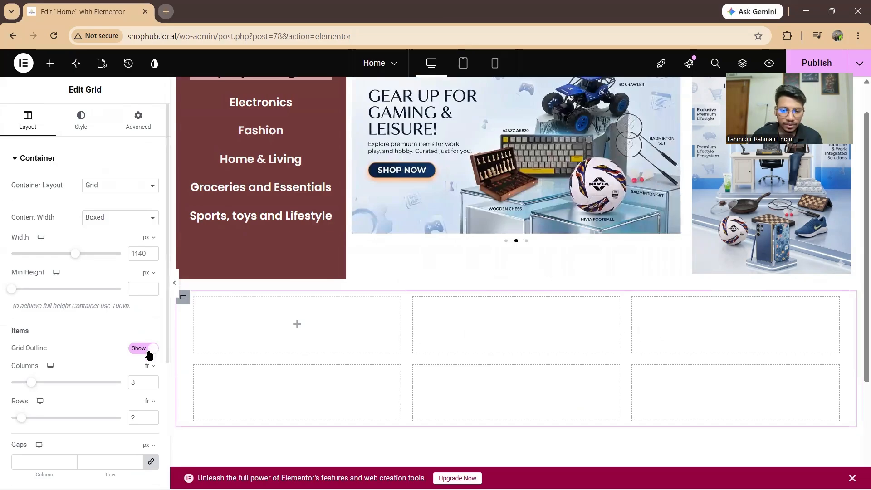
left_click(152, 379)
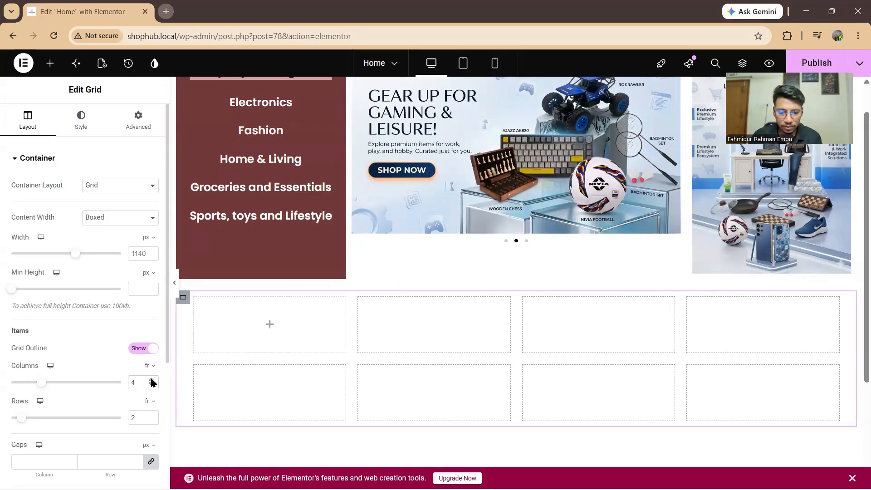
left_click(151, 421)
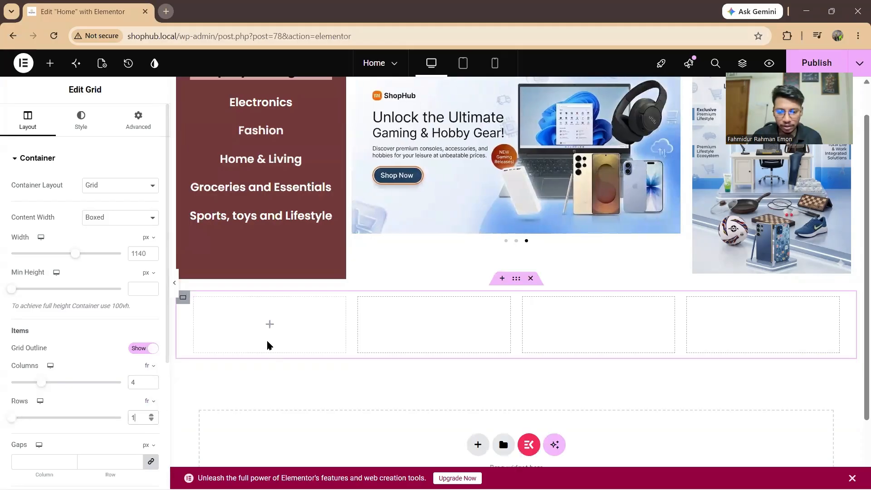
- Add the standard Elementor Icon Box widget to the first cell of the grid
left_click(269, 326)
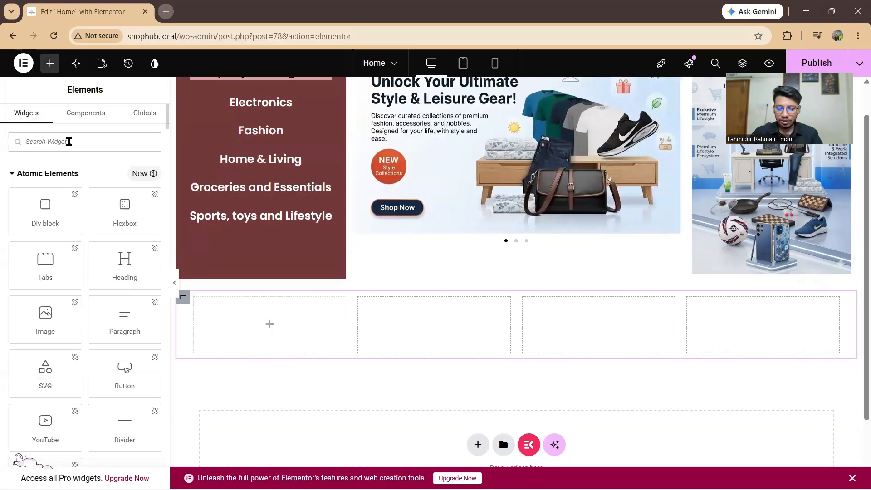
type("icon")
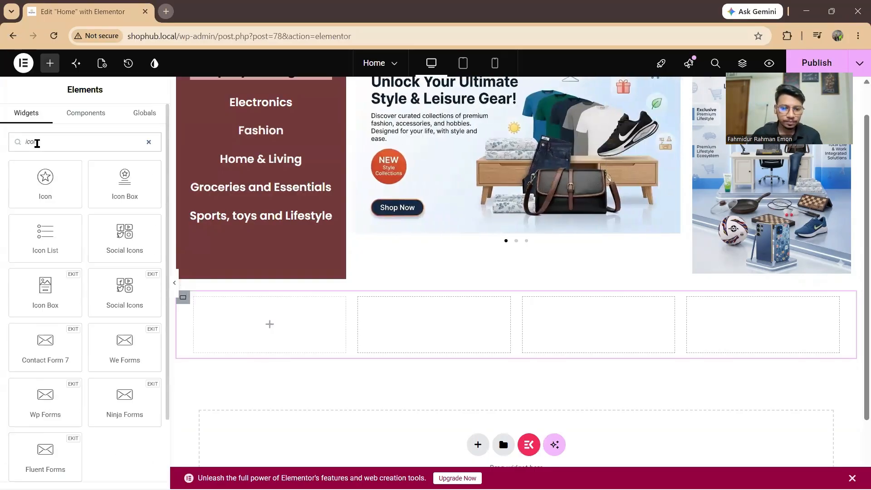
left_click(128, 189)
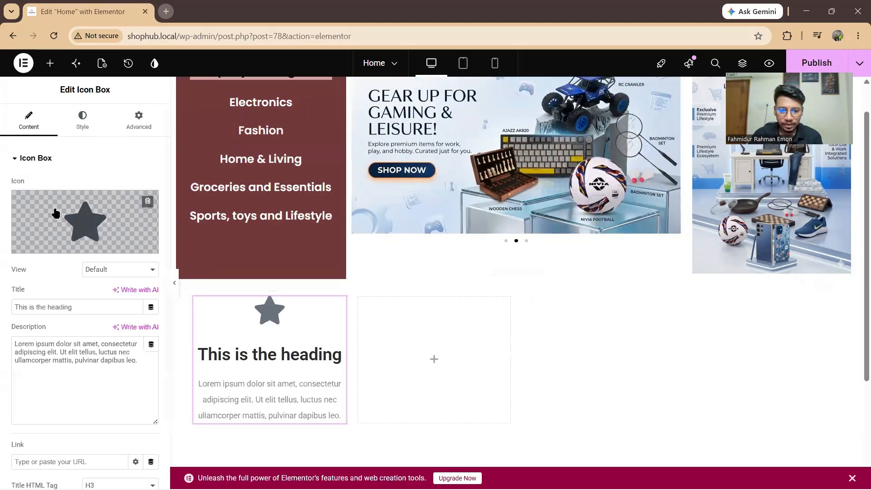
- Replace the icon box's star with the solid Truck icon from the icon library
left_click(93, 220)
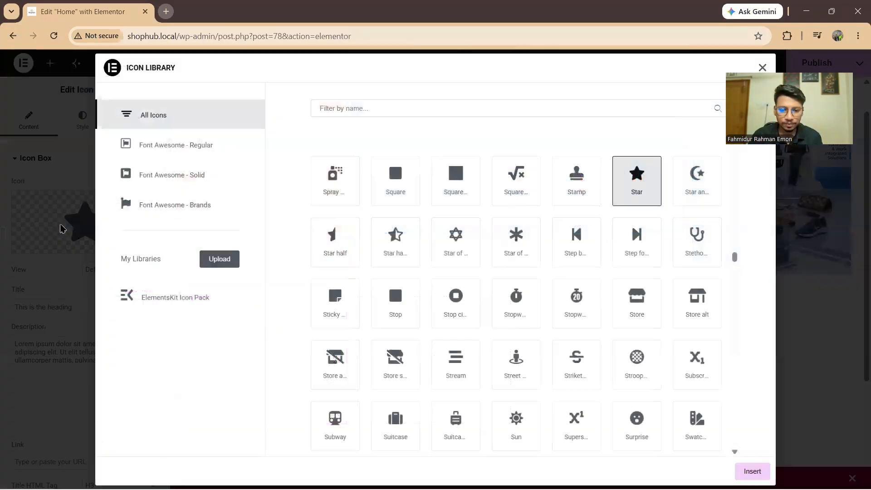
left_click(339, 110)
type("truck")
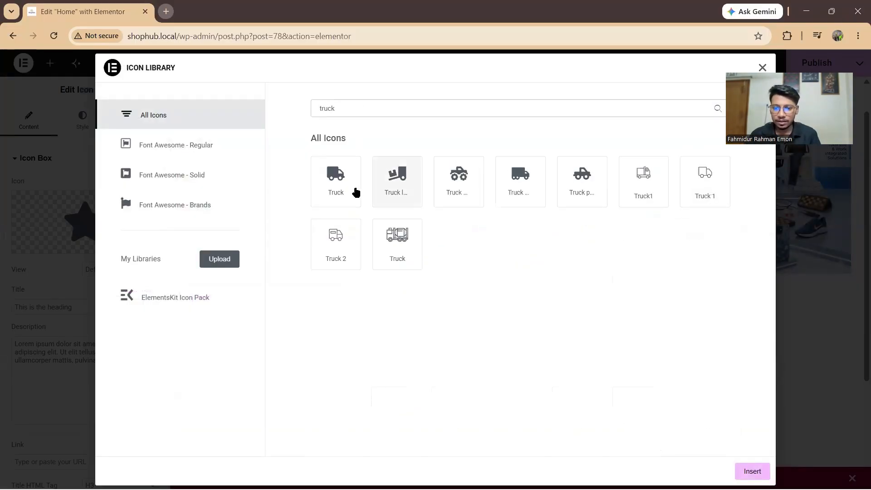
left_click(348, 195)
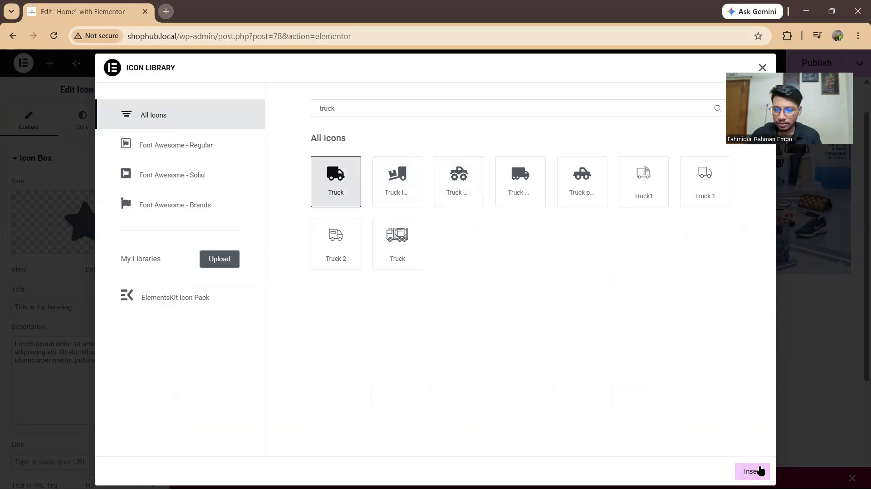
left_click(760, 470)
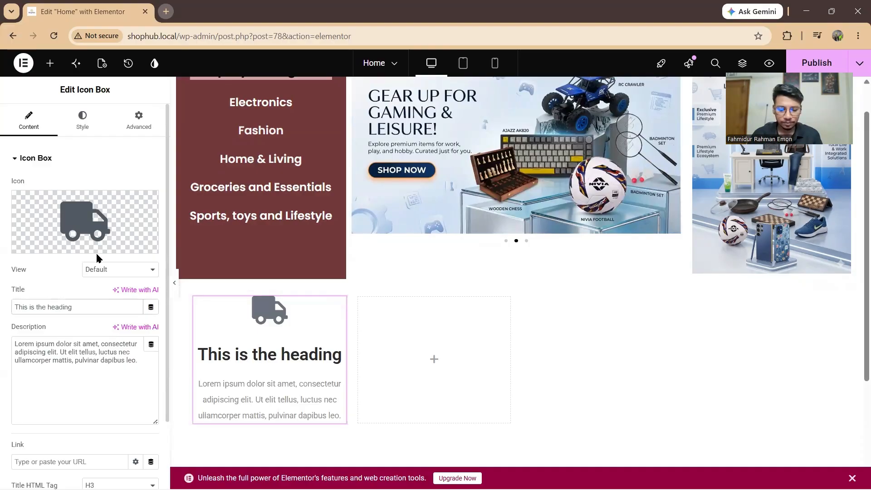
- Set the truck icon box's title to "Nationwide Delivery"
key("ctrl+a")
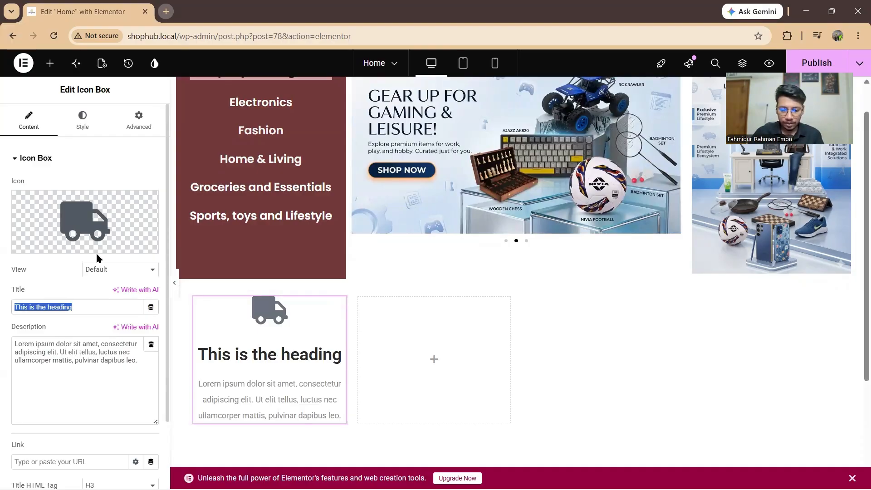
type("Nationh")
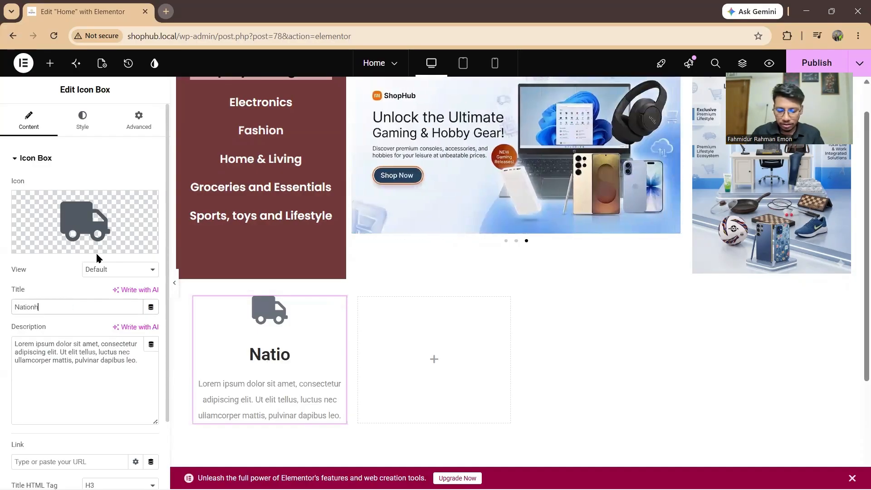
type("wide")
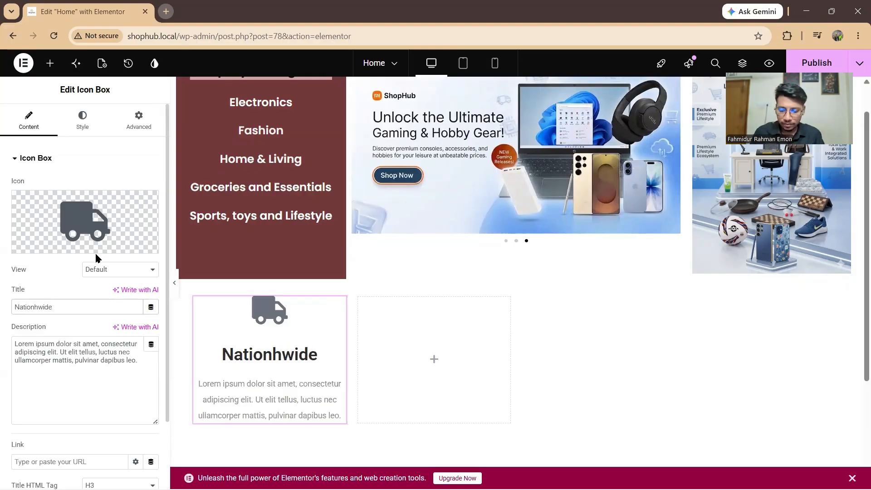
key("BackSpace")
key("BackSpace")
key("BackSpace")
key("BackSpace")
key("BackSpace")
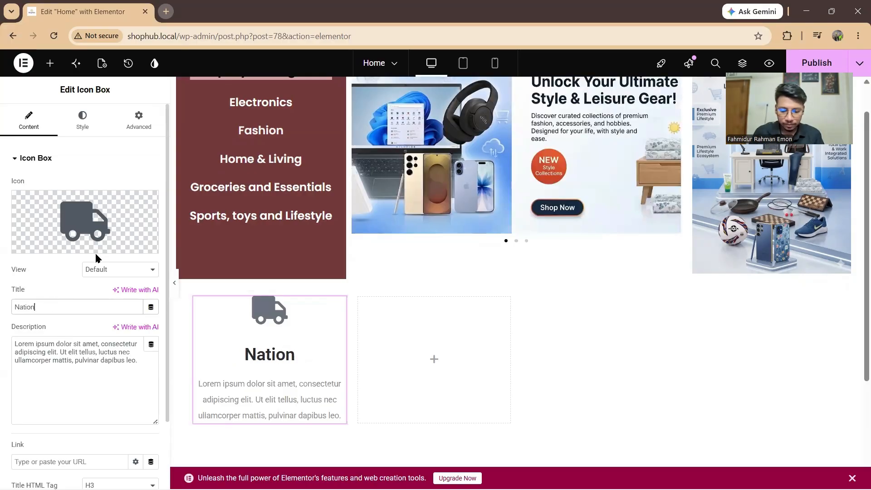
type("wide Delivery")
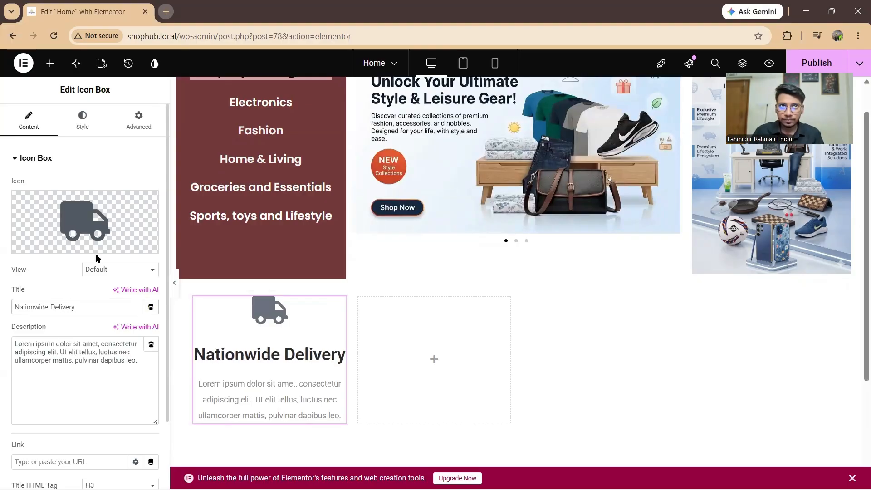
- Replace the truck icon box's title with one beginning with "Rapid"
key("ctrl+a")
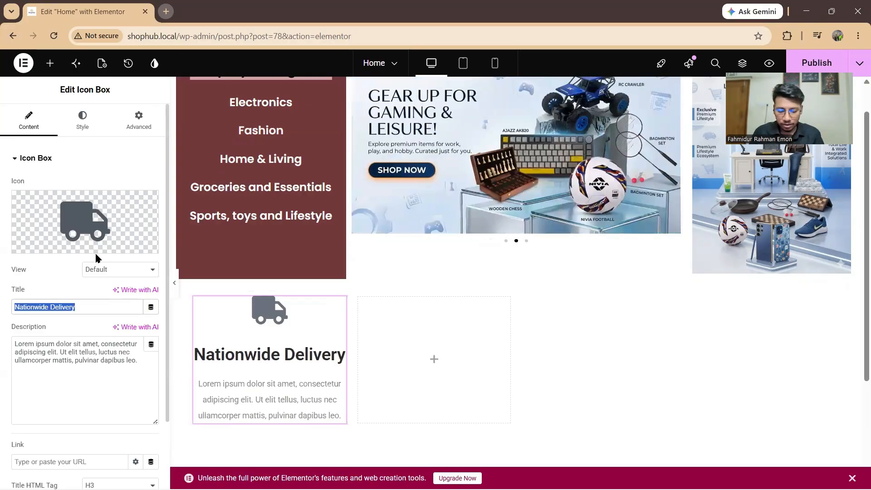
type("Rapid ")
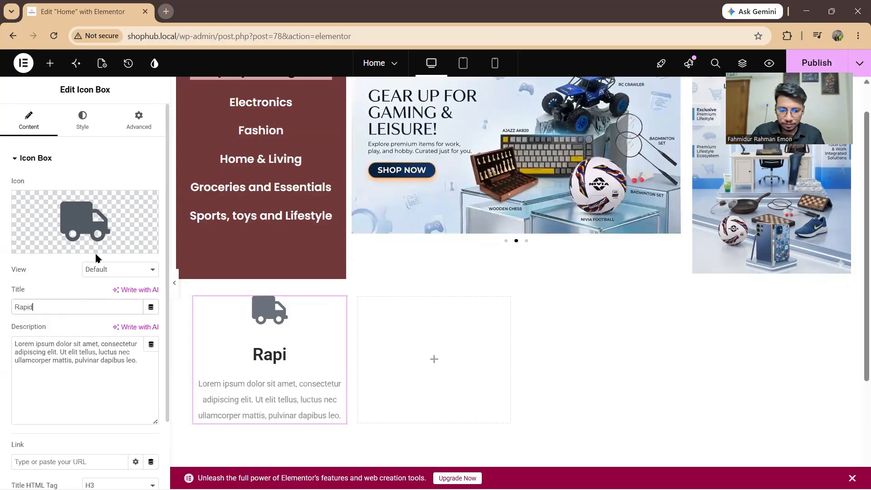
- Set the truck icon box's title to "Rapid Delivery"
type("Ddelivey")
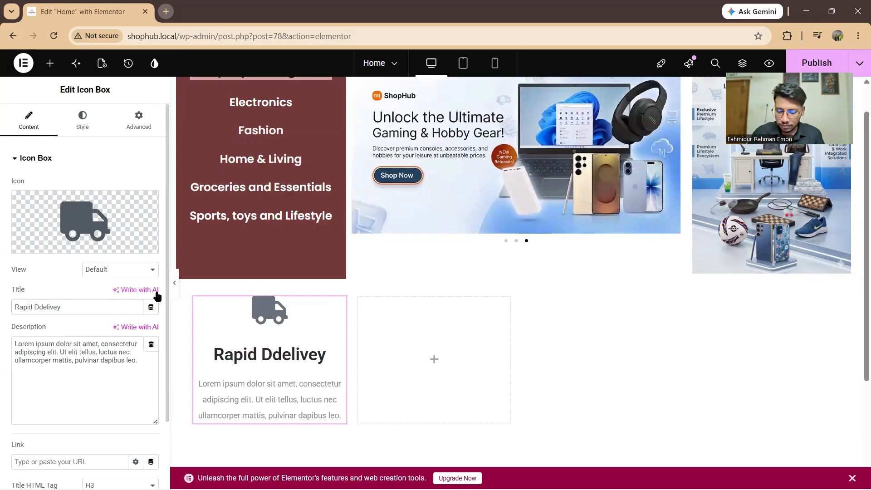
key("BackSpace")
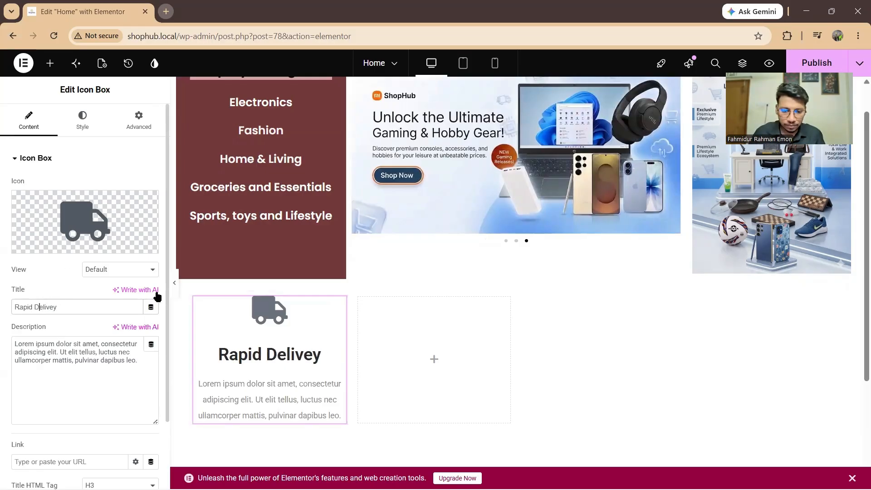
left_click(50, 307)
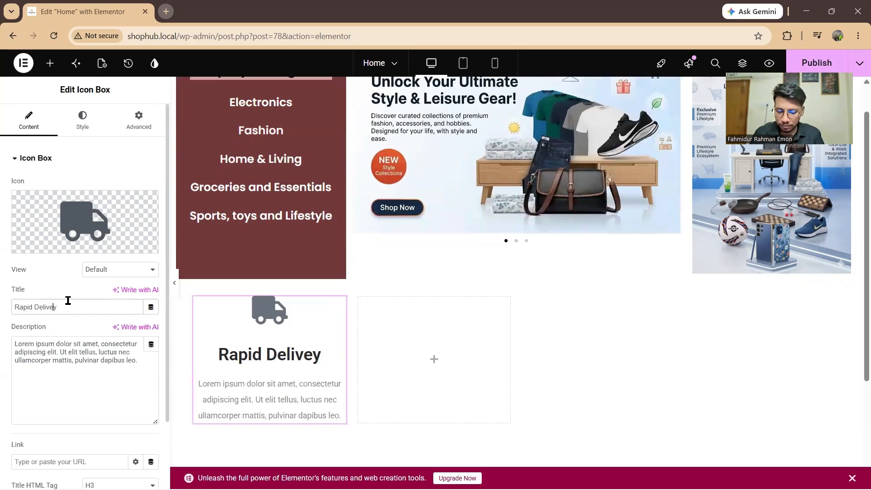
type("r")
- Replace the Rapid Delivery icon box's placeholder description with "Nationwide delivery in 24-48 hourse"
left_click(54, 364)
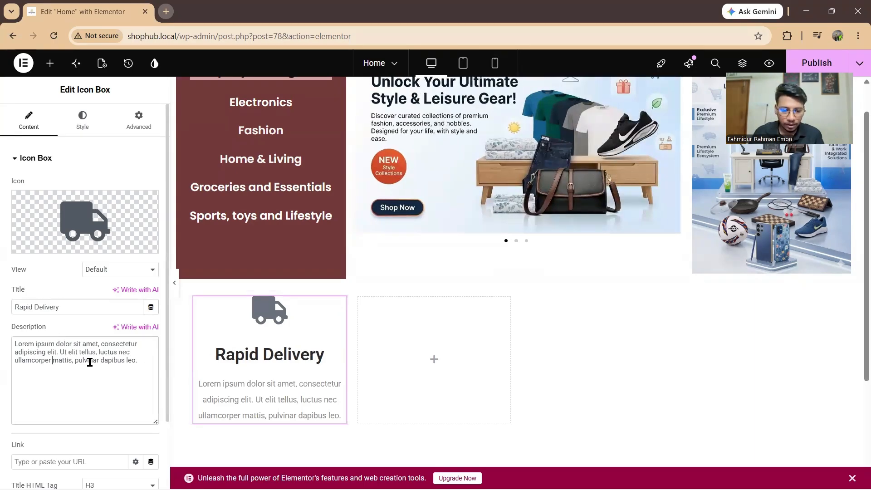
key("ctrl+a")
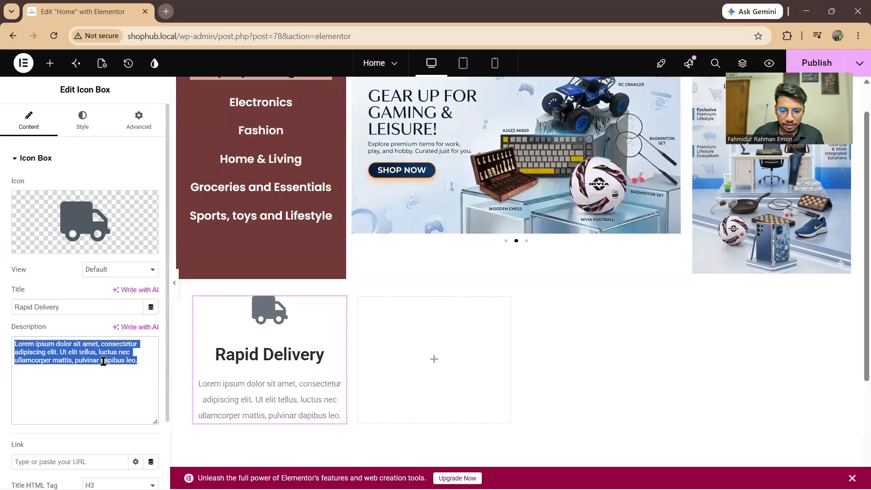
type("Nat")
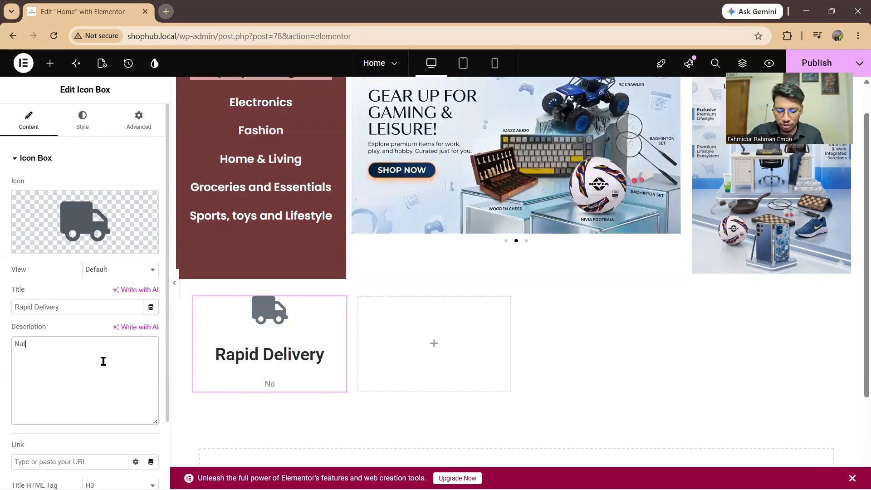
type("ionwide ")
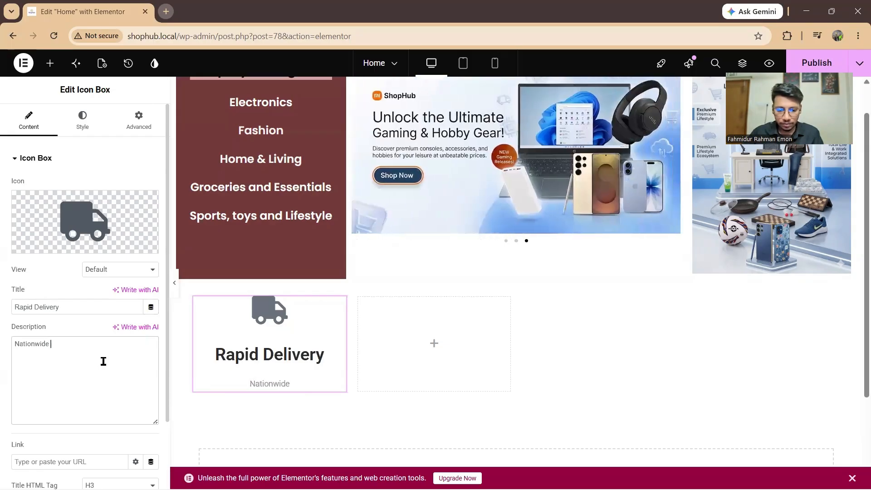
type("delivery ")
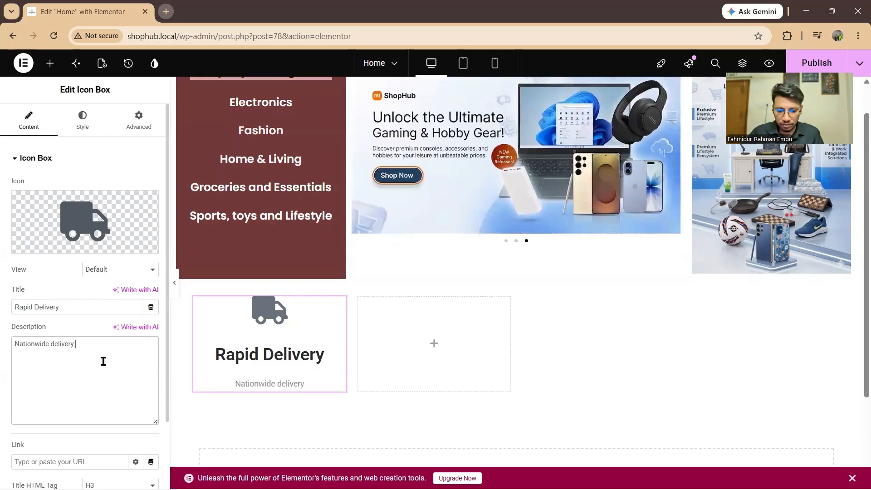
type("in 24")
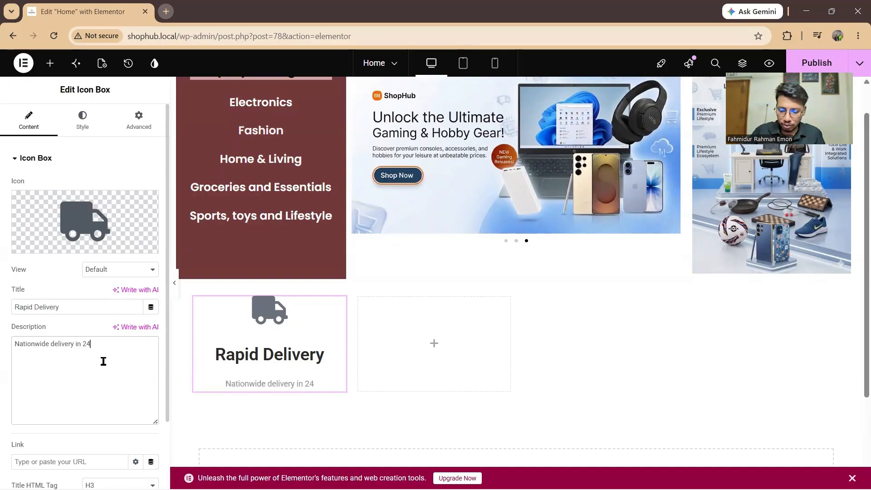
type("-48 ")
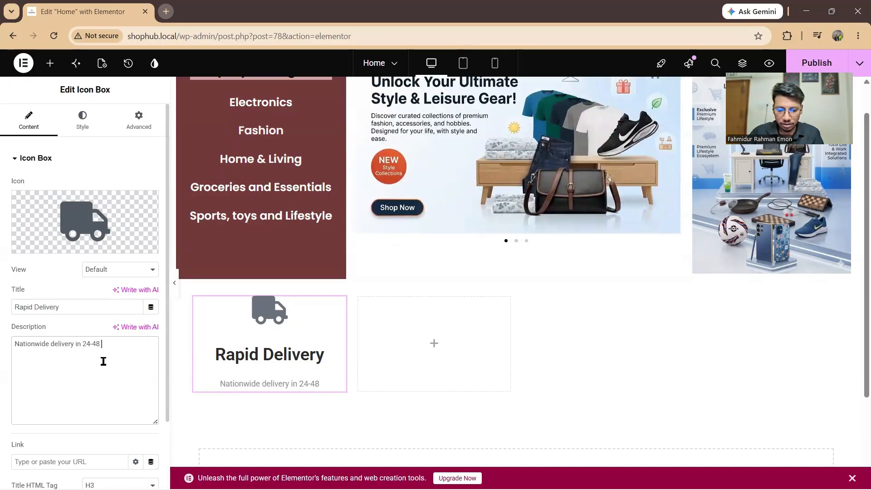
type("hourse")
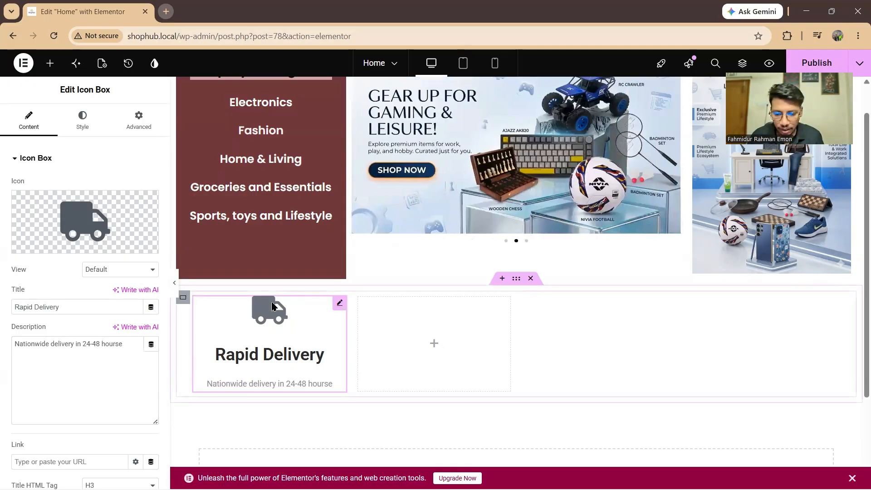
- Place the icon at the start, middle vertically, with centred content, 18 px icon spacing and 0 px content spacing
left_click(82, 121)
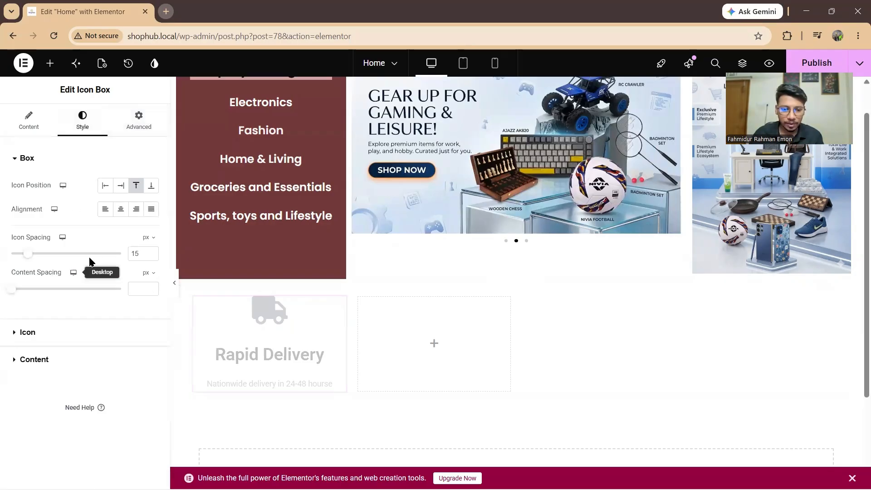
left_click(104, 192)
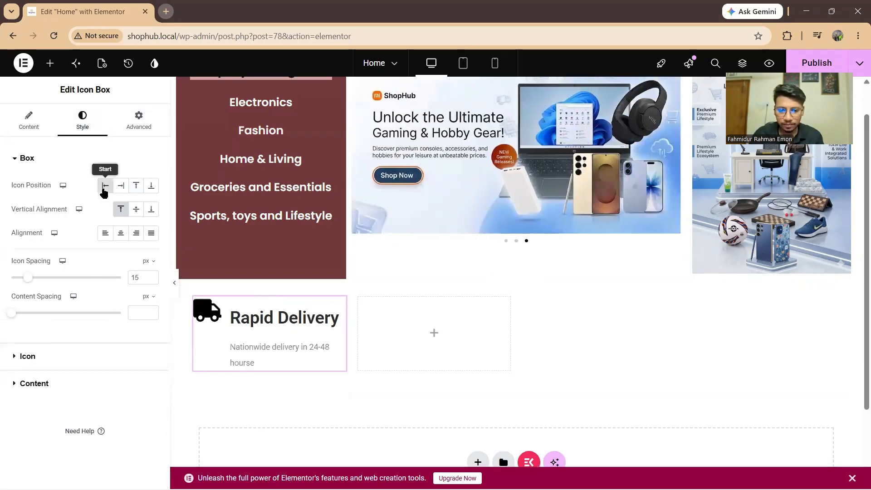
left_click(136, 209)
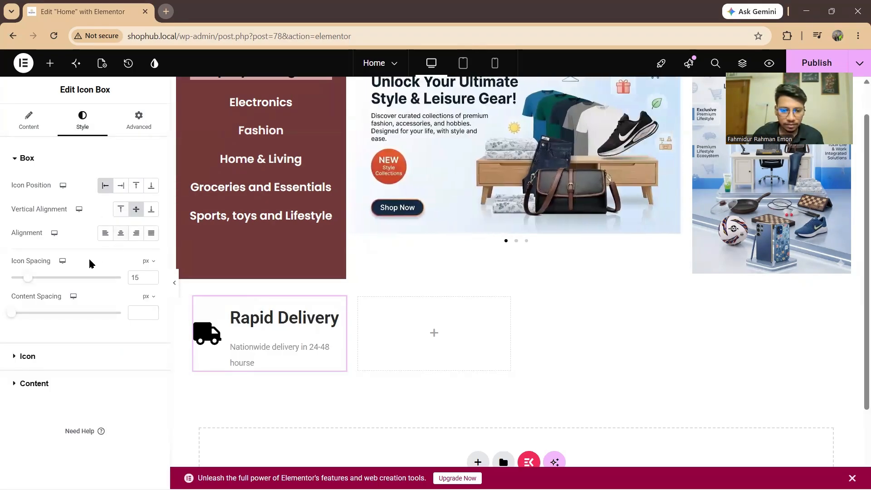
left_click(121, 234)
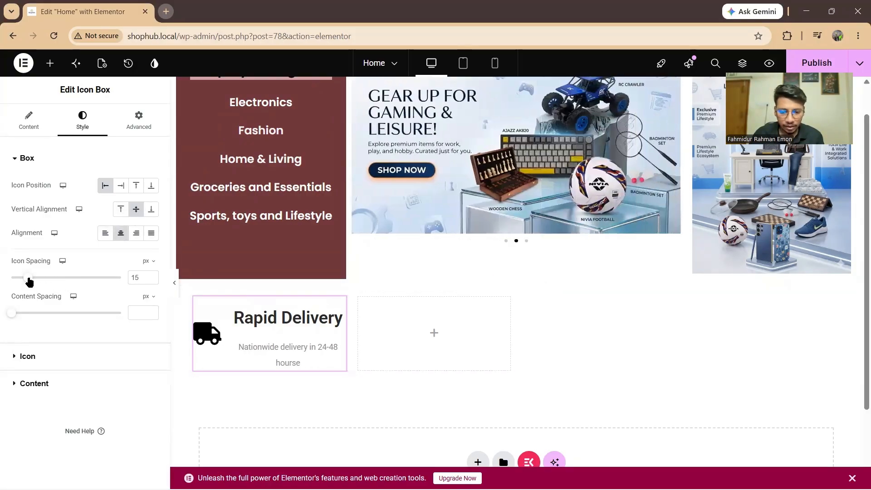
left_click_drag(29, 281, 33, 284)
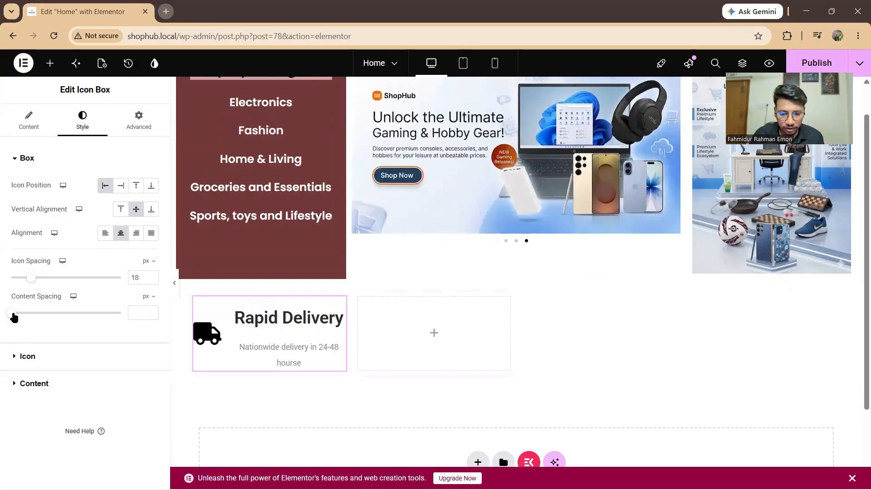
mouse_move(13, 317)
left_mouse_down()
mouse_move(33, 317)
mouse_move(8, 318)
left_mouse_up()
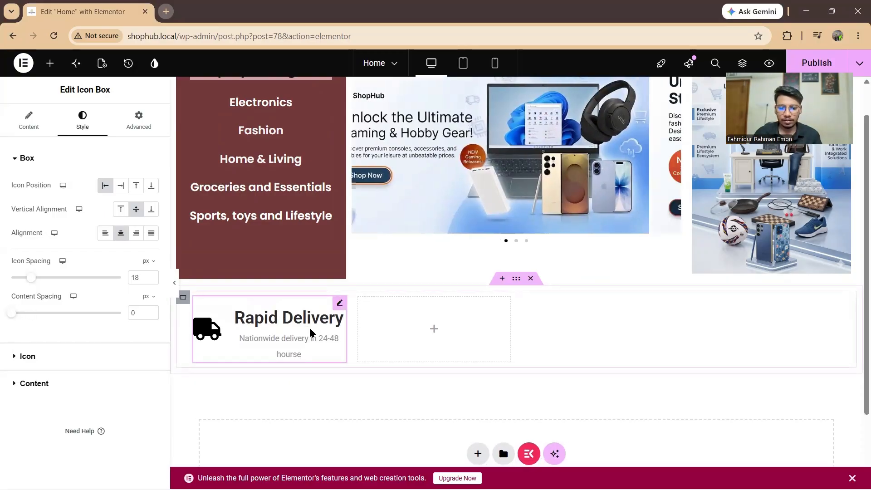
- Copy the Rapid Delivery icon box and paste it into the next three empty cells of the grid row
right_click(252, 331)
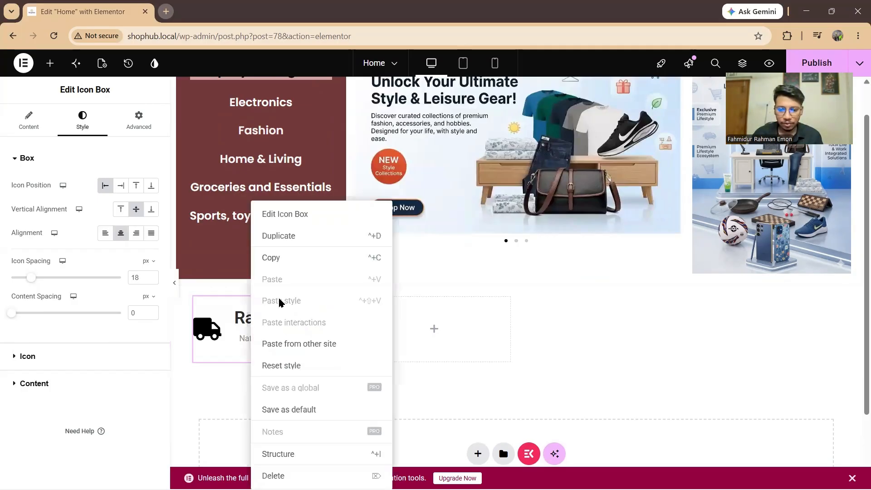
left_click(274, 261)
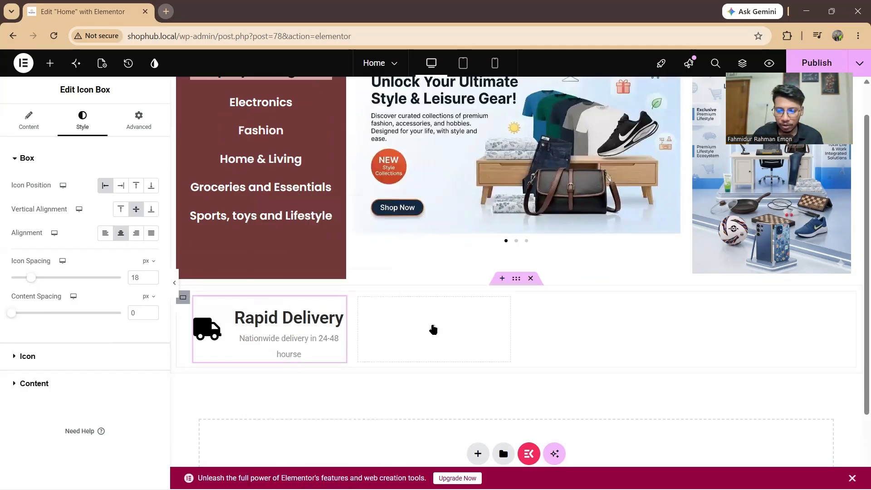
right_click(444, 289)
left_click(466, 254)
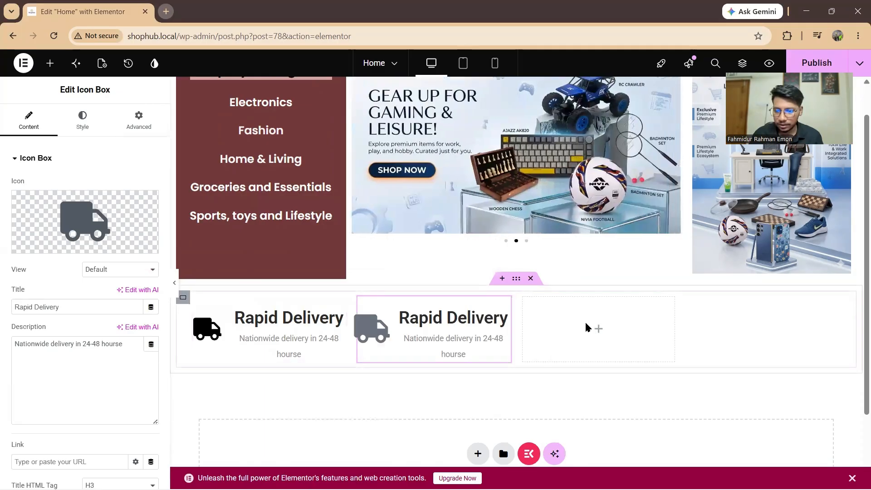
right_click(586, 327)
left_click(671, 258)
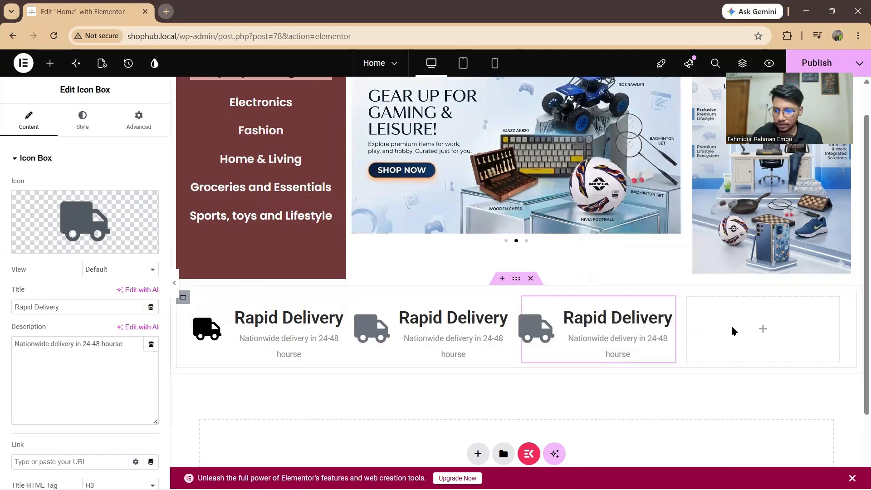
right_click(745, 308)
left_click(762, 258)
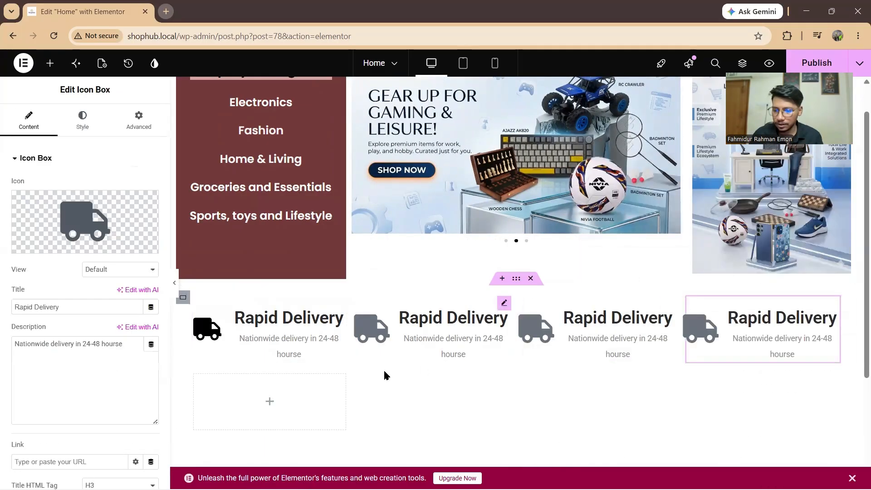
left_click(399, 331)
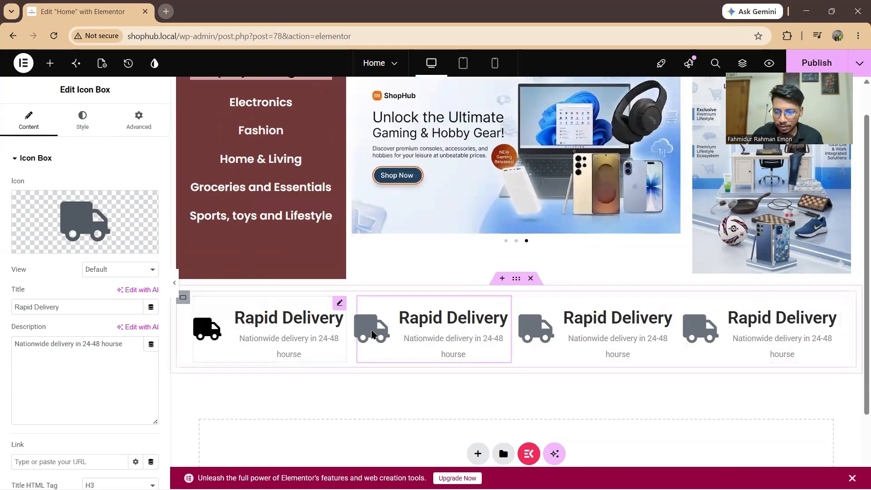
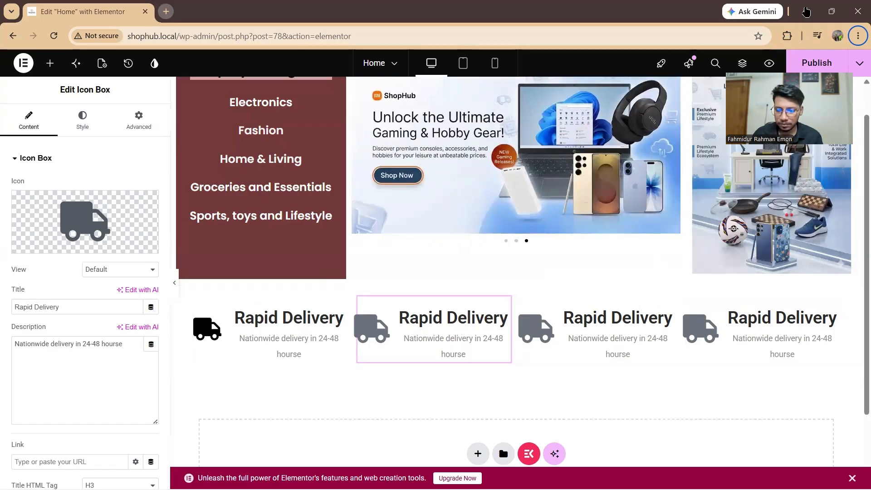
left_click(805, 11)
left_click(806, 5)
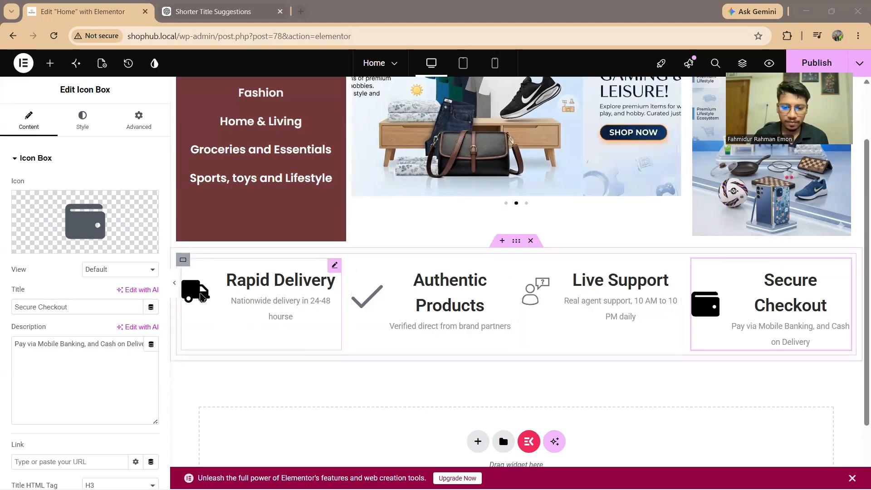
- Set the icon view to Stacked for the Rapid Delivery and Authentic Products icon boxes
left_click(203, 297)
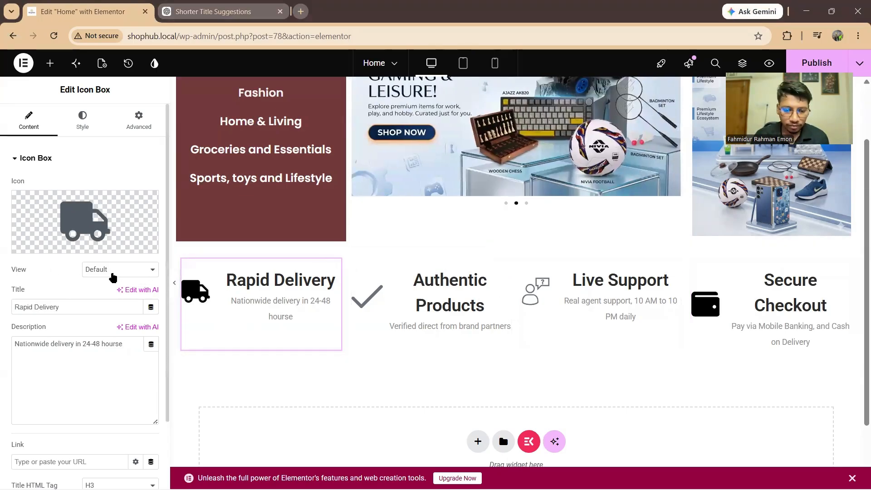
left_click(113, 276)
left_click(114, 296)
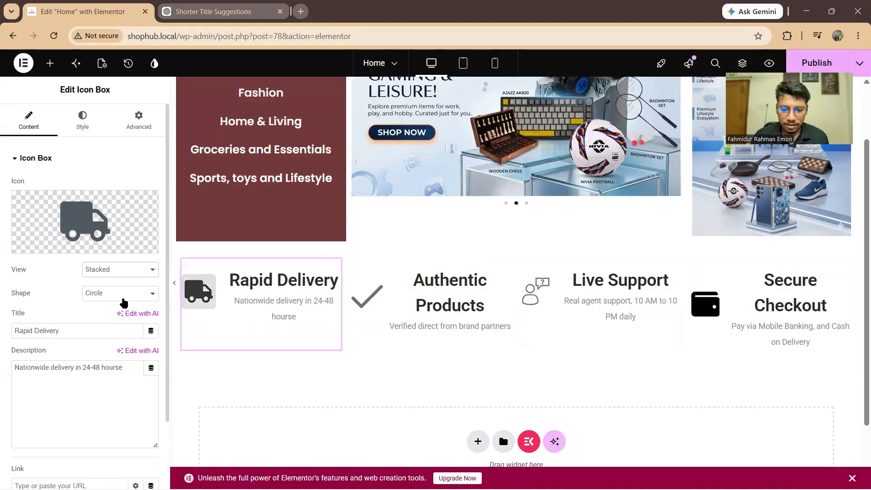
left_click(382, 292)
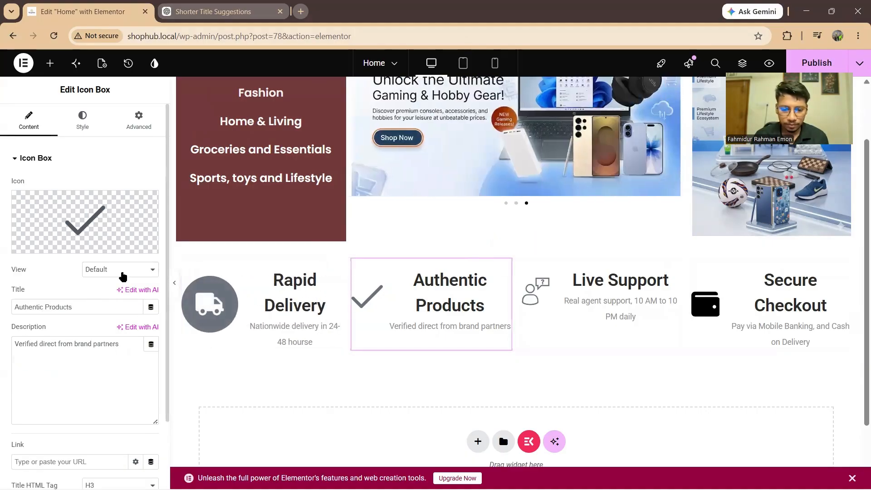
left_click(123, 276)
left_click(114, 295)
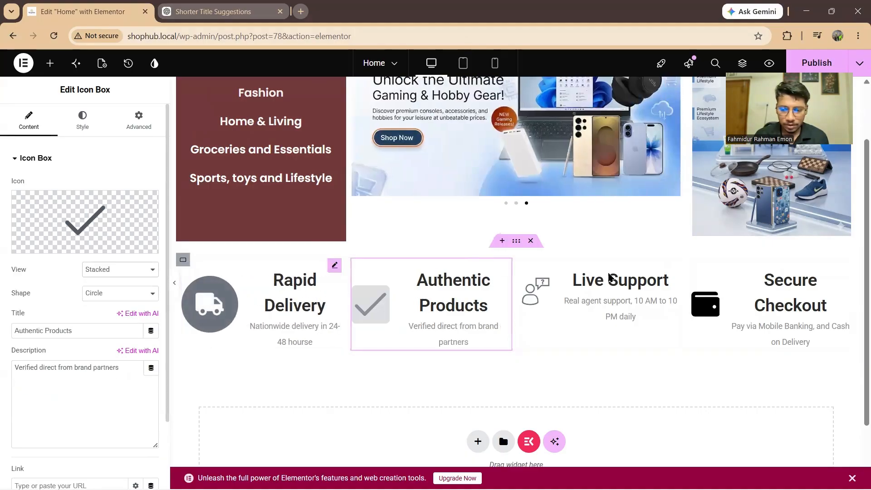
- Set the icon view to Stacked for the Live Support and Secure Checkout icon boxes
left_click(536, 301)
left_click(122, 271)
left_click(113, 297)
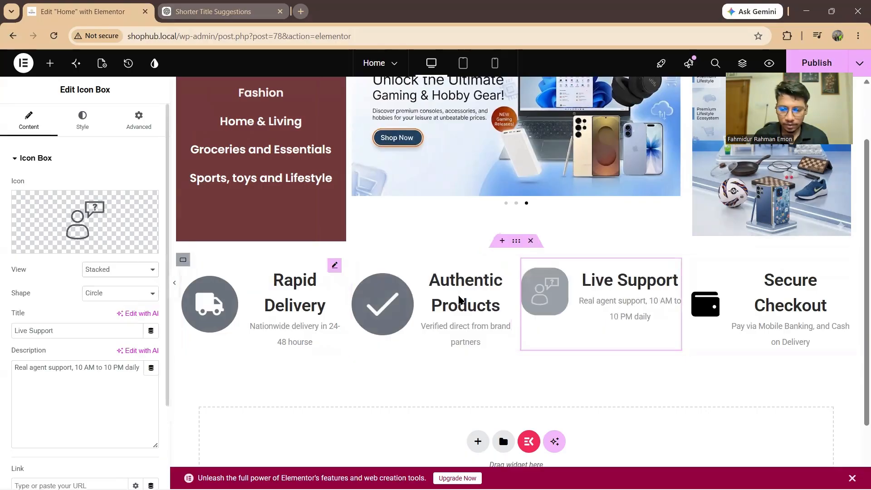
left_click(844, 265)
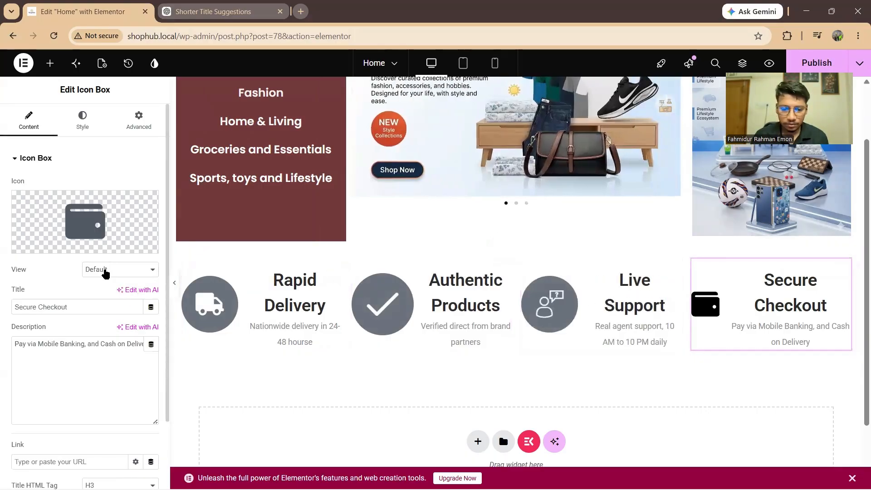
left_click(105, 272)
left_click(113, 295)
- Set the border type to Solid for the grid container holding the four icon boxes
left_click(466, 279)
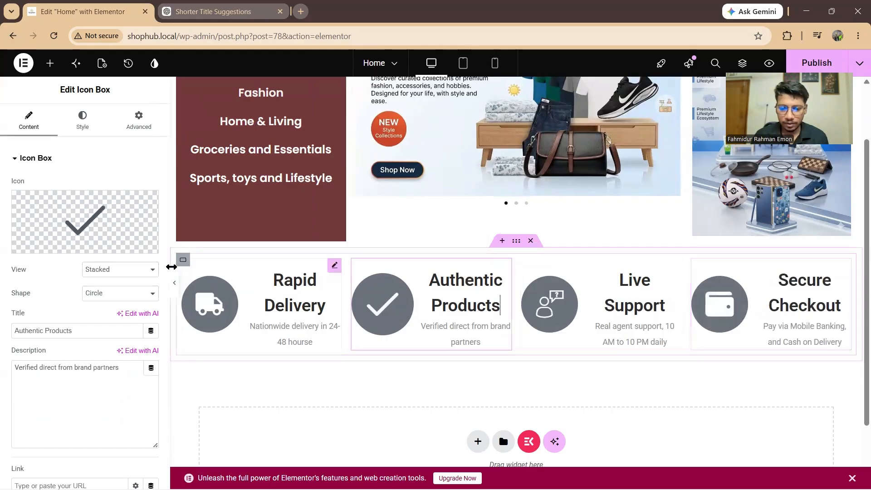
left_click(183, 259)
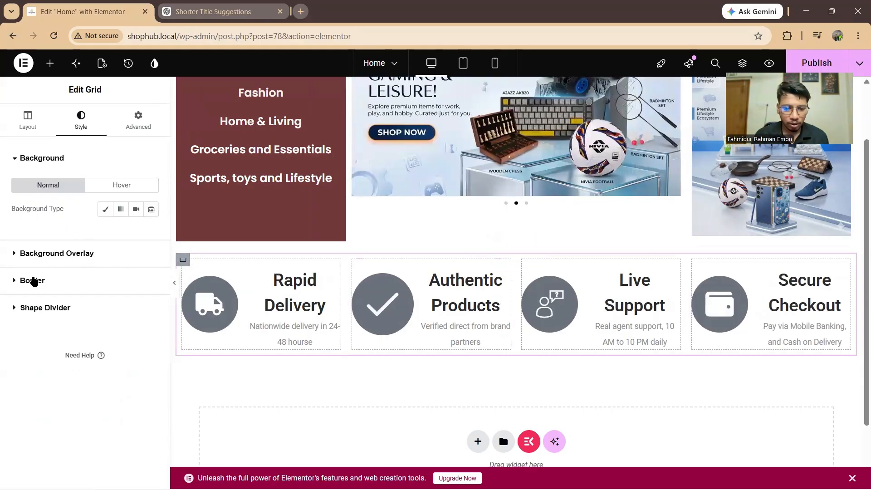
left_click(34, 281)
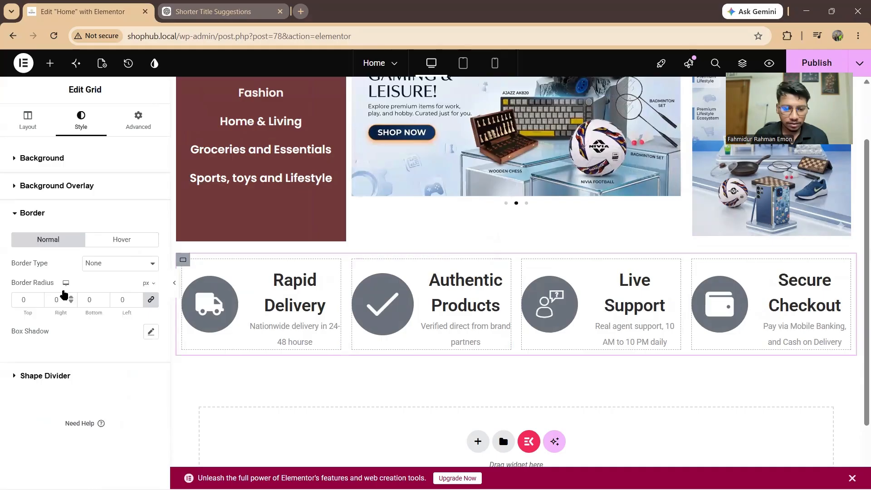
left_click(114, 269)
left_click(107, 306)
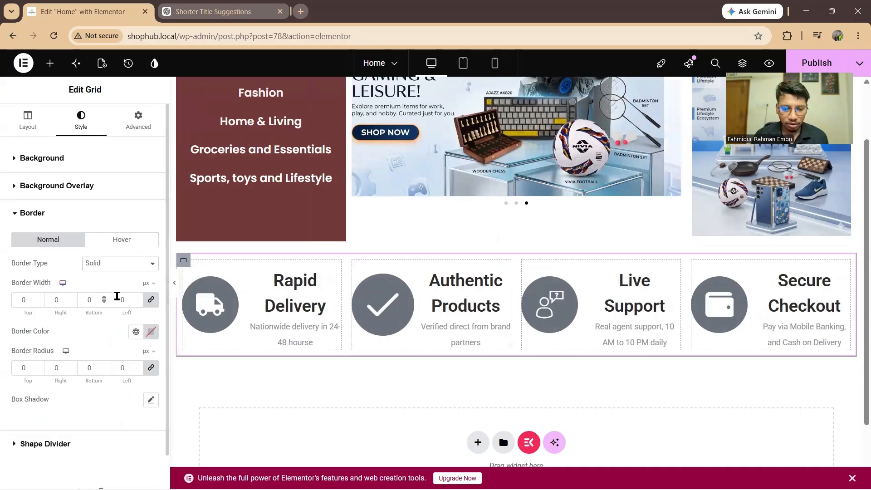
- Set the grid container's border width to 4 px on all sides and its border color to Theme Accent Color
left_click(37, 299)
left_click(37, 299)
left_click(37, 298)
left_click(37, 298)
left_click(38, 298)
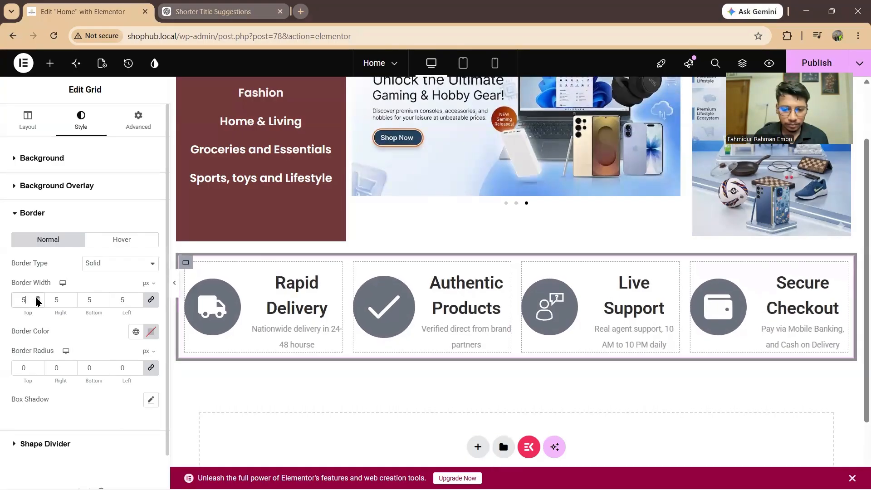
left_click(38, 302)
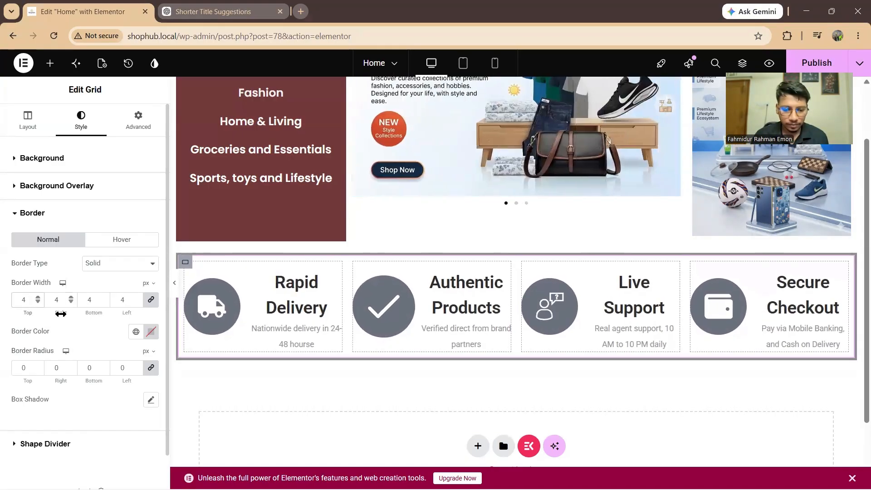
left_click(136, 331)
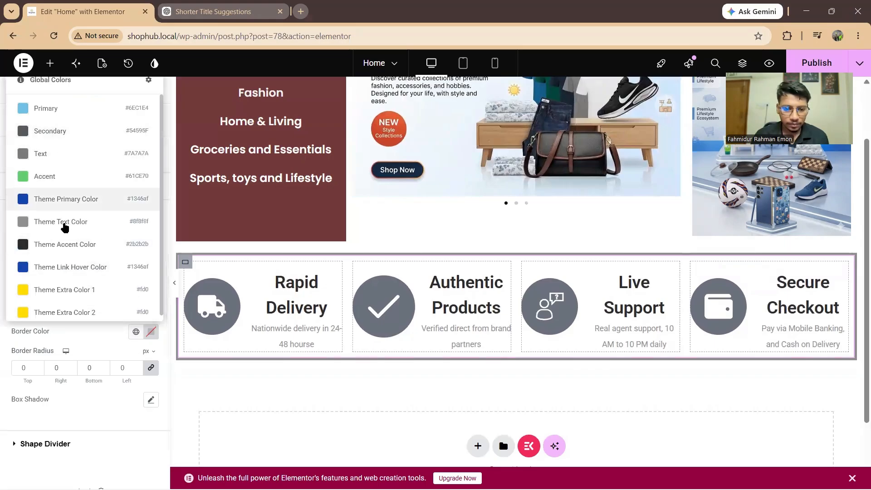
left_click(62, 245)
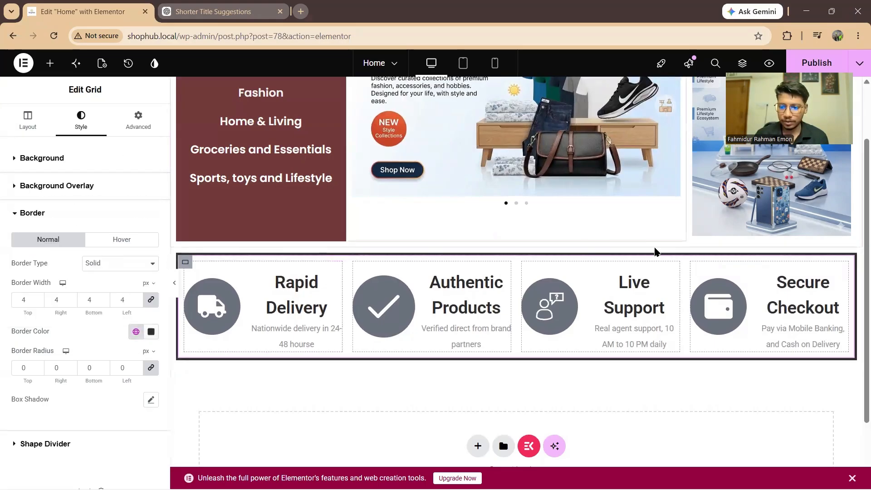
- Review the bordered icon box row together with the banner section above it
scroll(666, 272, "down", 2)
scroll(679, 308, "up", 2)
scroll(508, 272, "down", 2)
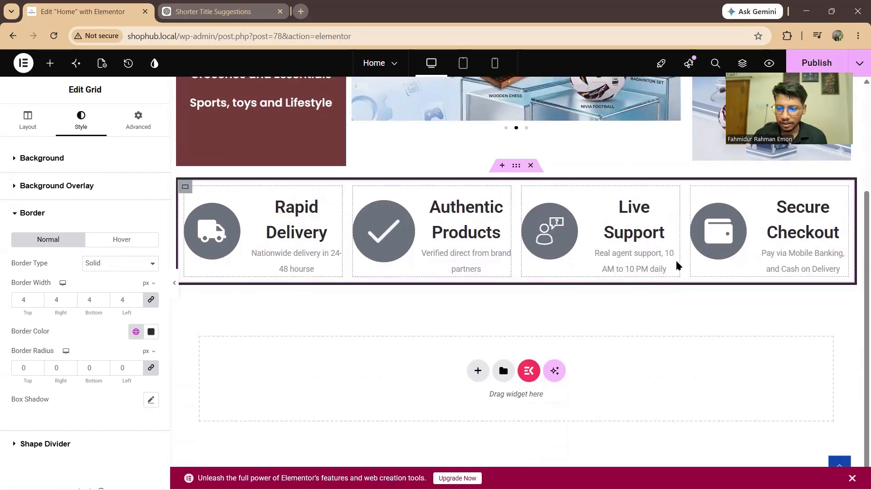
scroll(417, 281, "up", 3)
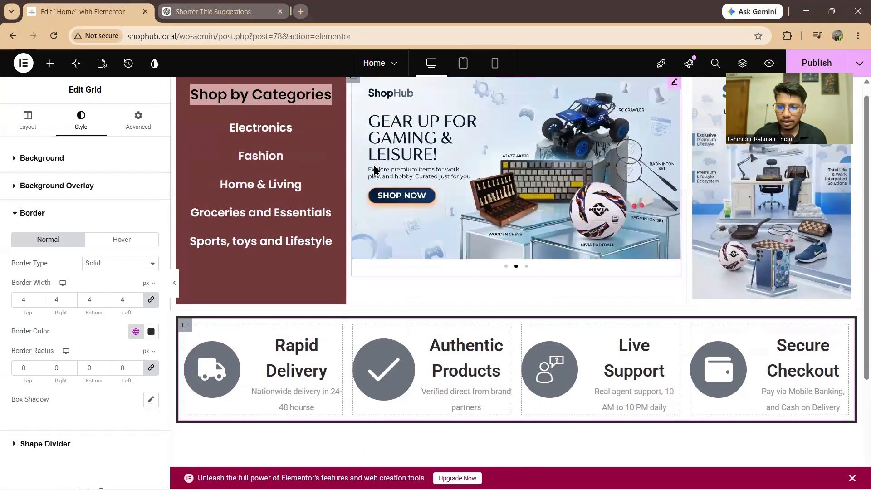
scroll(454, 200, "down", 3)
scroll(410, 213, "up", 3)
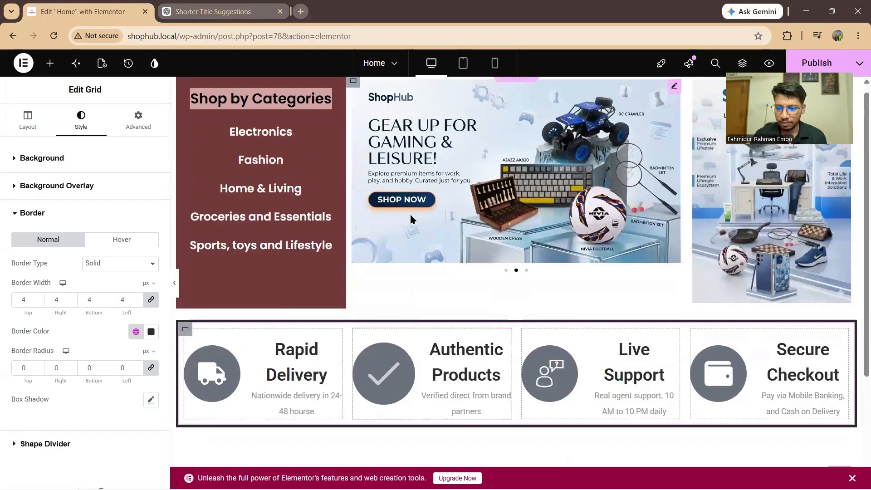
scroll(543, 264, "down", 3)
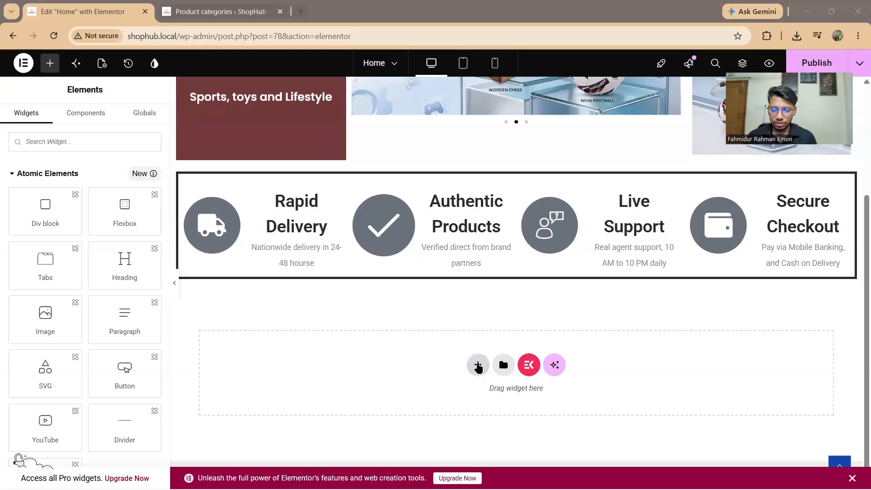
- Add a new flexbox section with four equal columns beneath the icon box row
left_click(477, 365)
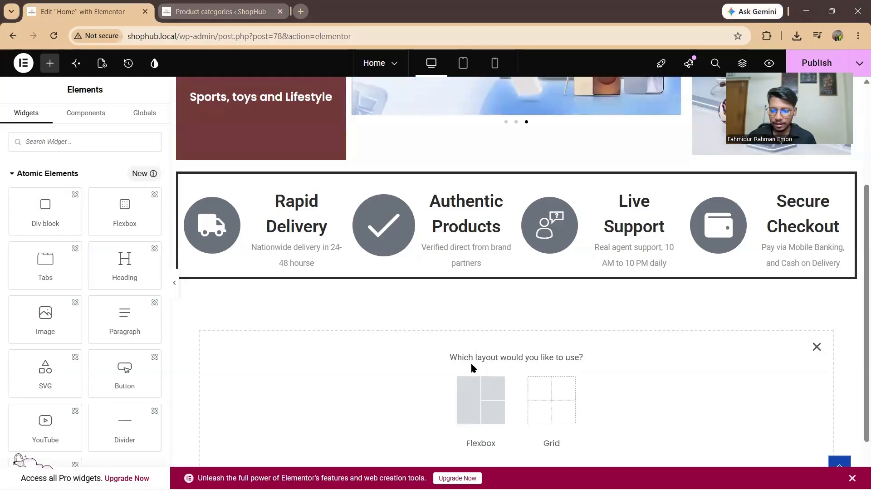
left_click(474, 387)
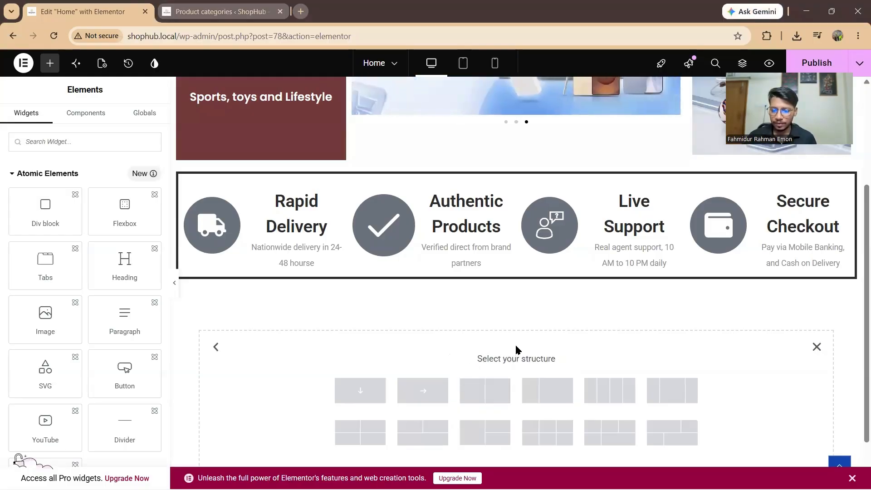
scroll(515, 350, "down", 1)
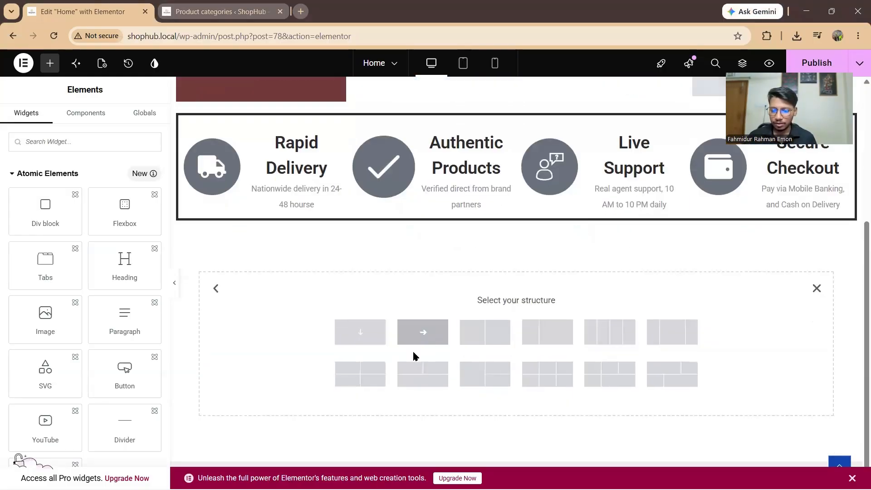
left_click(609, 331)
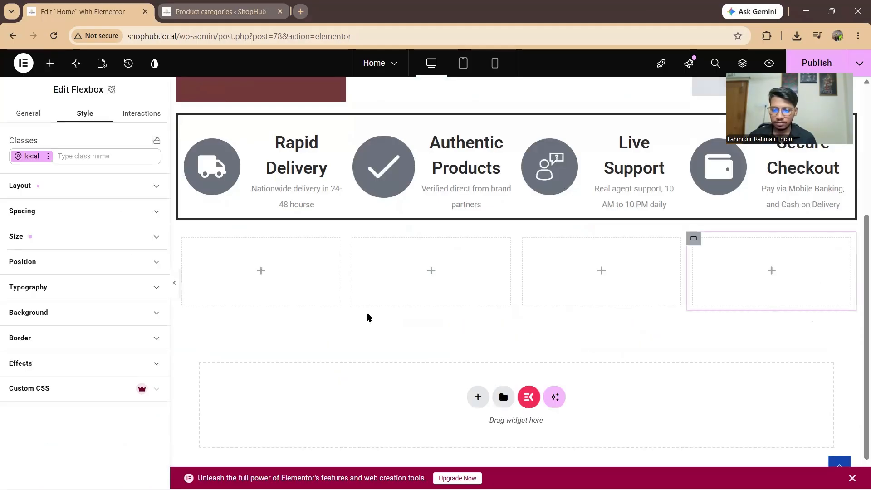
scroll(331, 290, "up", 2)
scroll(336, 311, "down", 2)
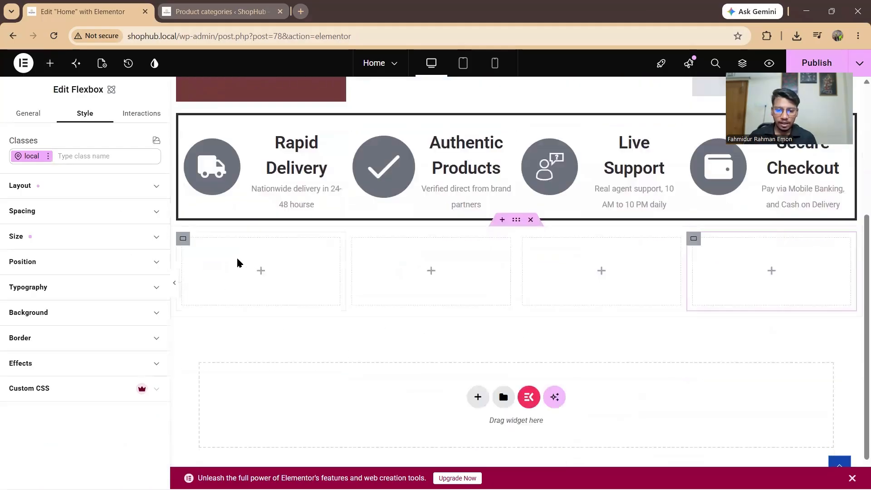
- Find the Container element and place it inside the first column of the new four-column section
left_click(183, 239)
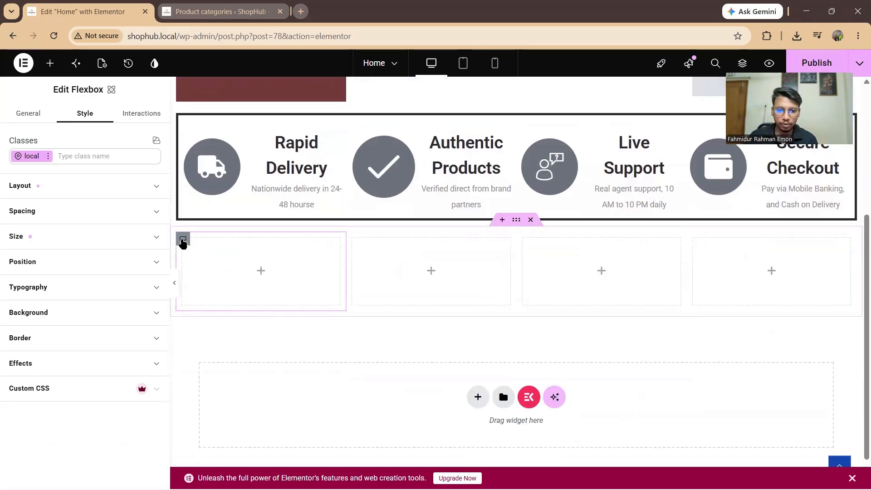
left_click(49, 63)
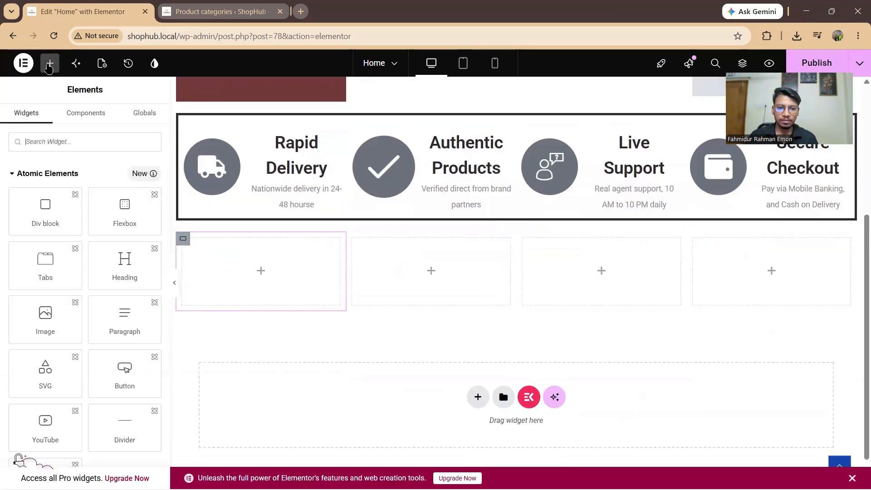
type("conta")
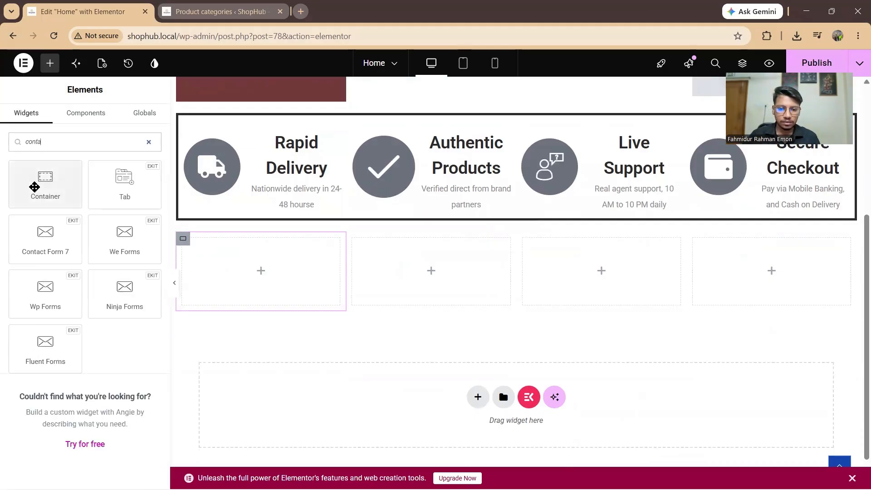
left_click_drag(35, 187, 243, 270)
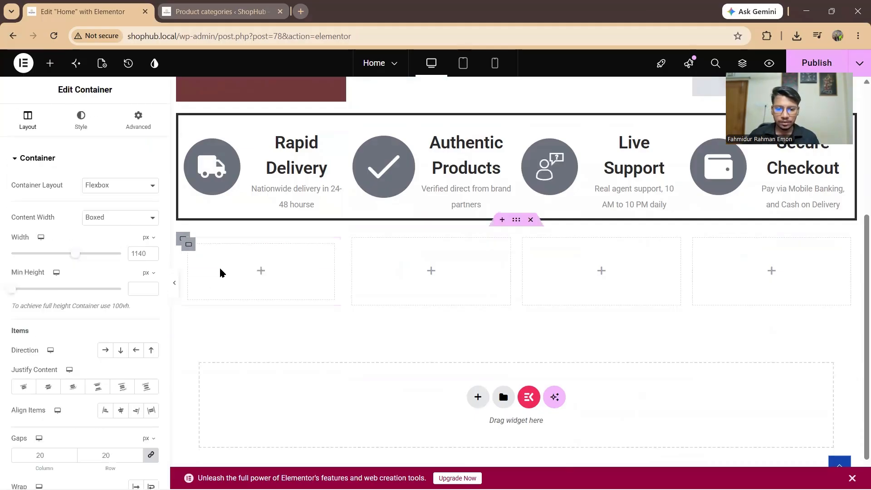
- Find the Image widget and place it inside the container in the first column
left_click(183, 238)
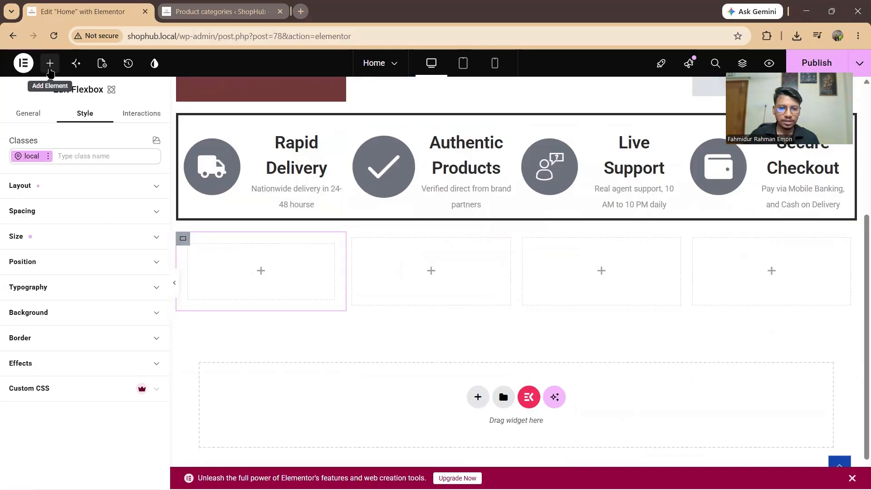
left_click(51, 64)
type("image")
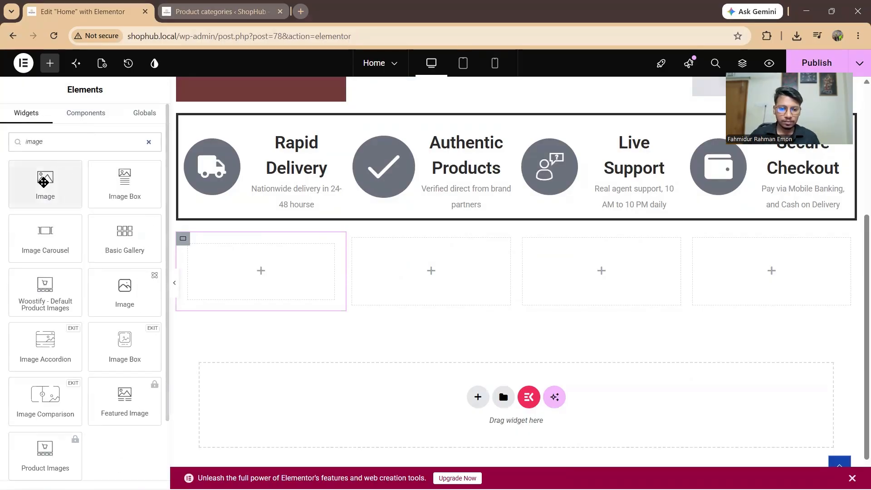
left_click_drag(43, 182, 260, 270)
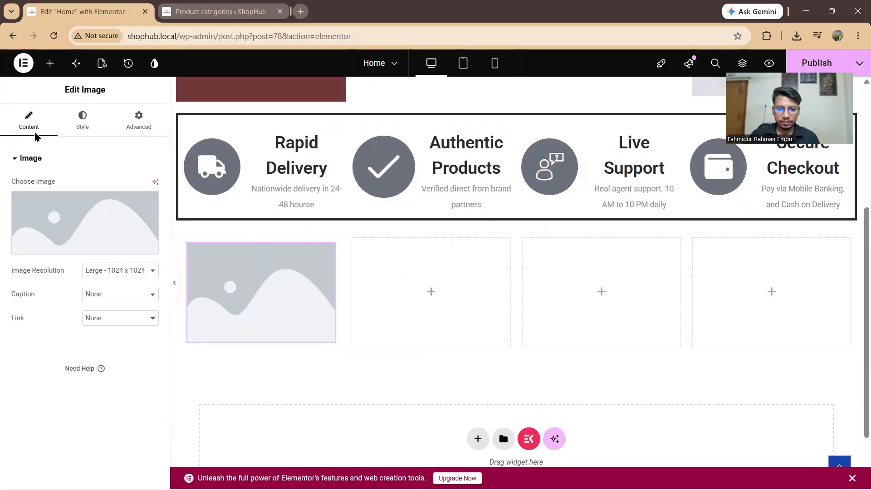
- Find the Heading widget and place it below the image placeholder in the first column
left_click(50, 65)
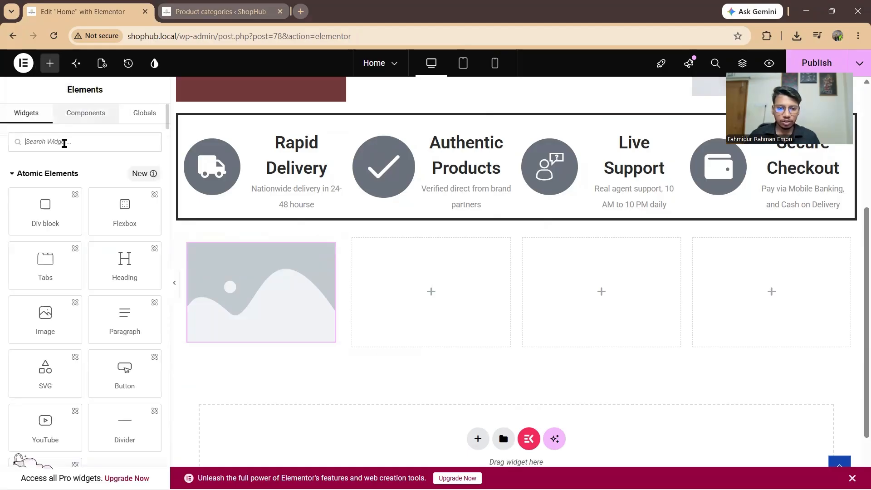
type("head")
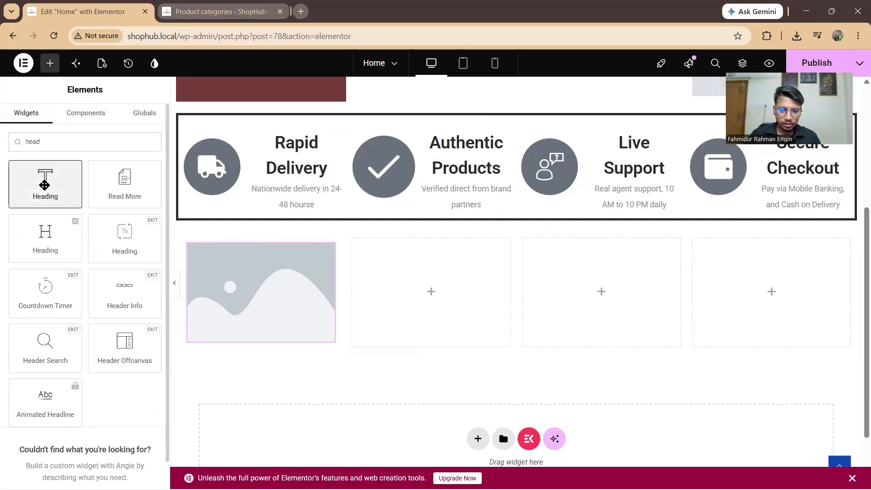
left_click_drag(44, 185, 272, 341)
scroll(274, 340, "down", 4)
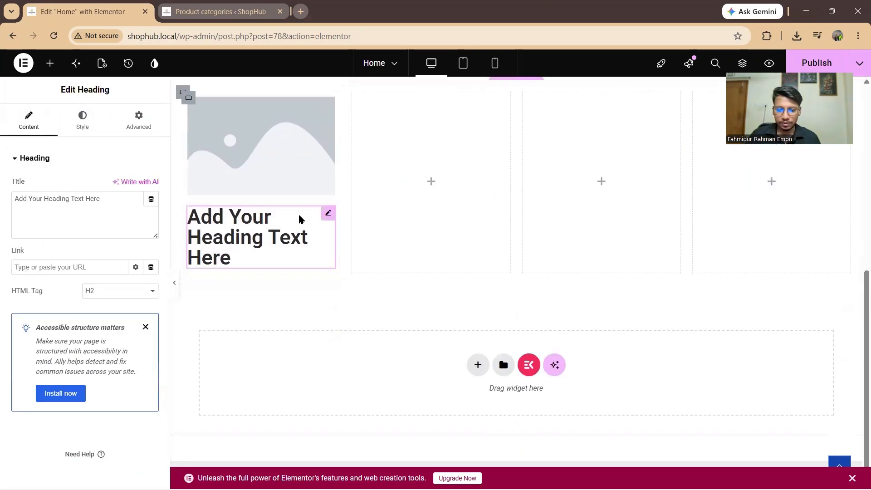
- Upload the electronics PNG from the images folder and use it as the first column's image
scroll(295, 217, "up", 1)
scroll(289, 215, "up", 1)
left_click(251, 196)
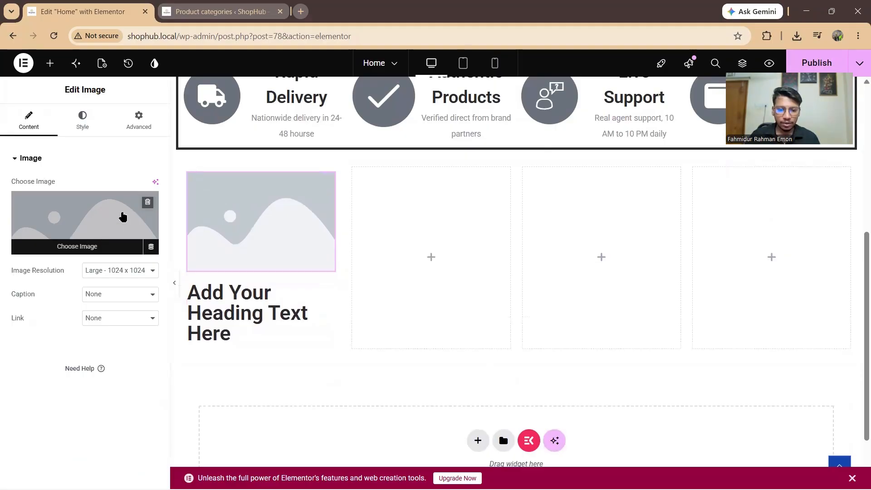
left_click(84, 230)
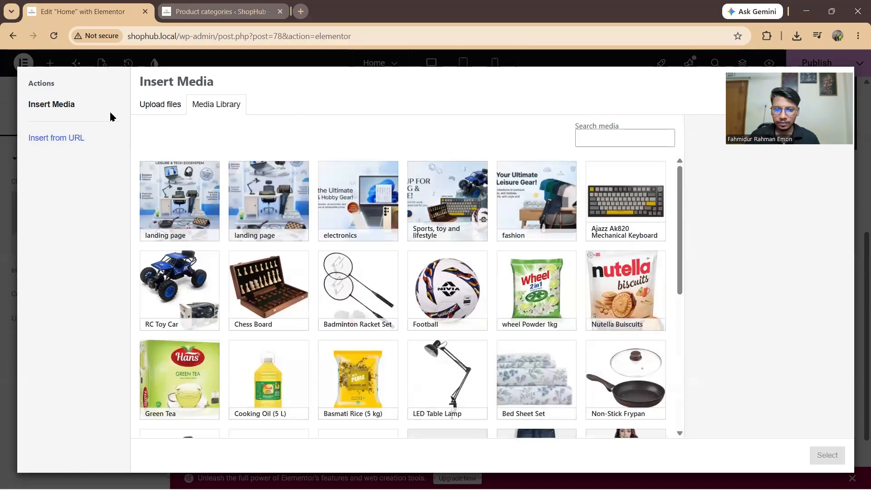
left_click(160, 104)
left_click(478, 272)
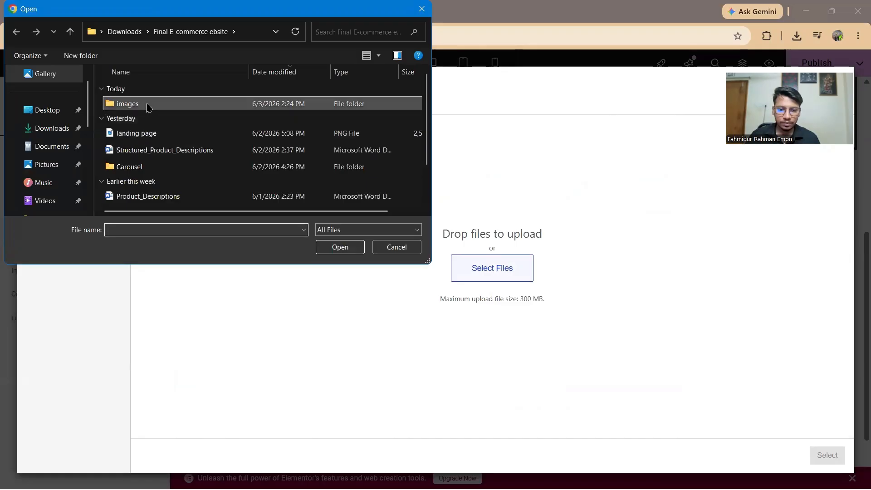
double_click(146, 104)
left_click(152, 120)
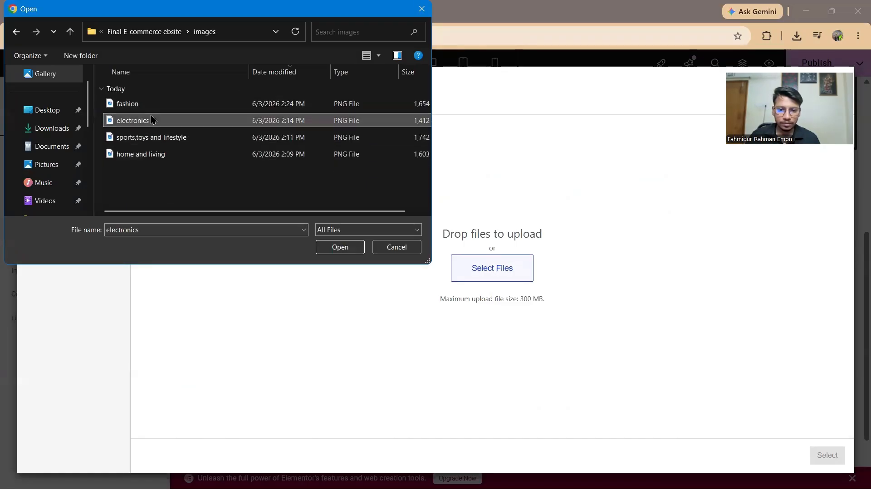
left_click(339, 244)
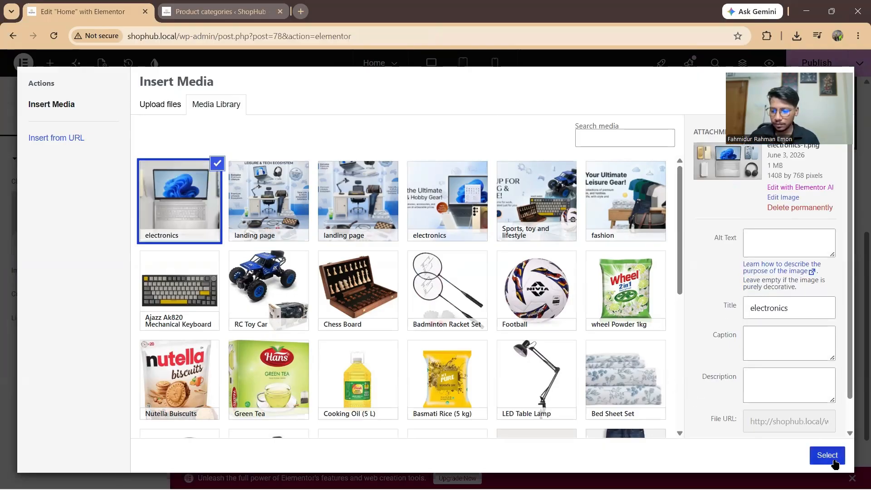
left_click(827, 455)
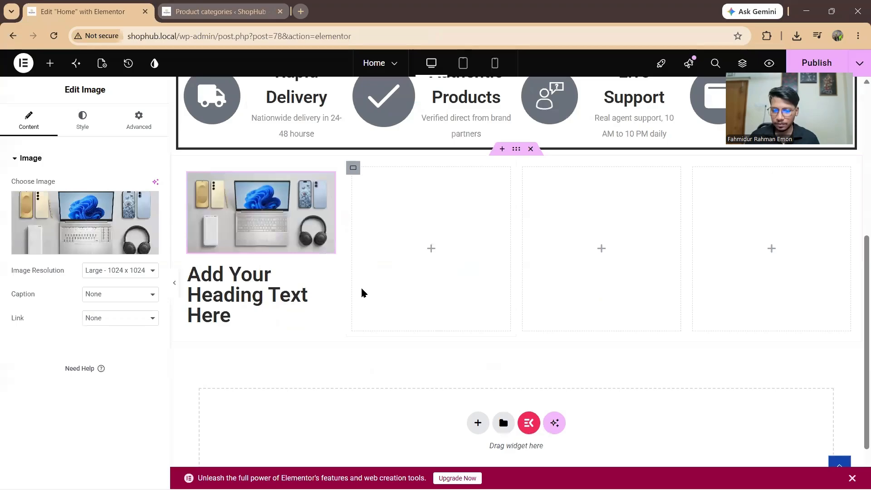
- Replace the placeholder title of the heading under the image with "Electronics"
left_click(264, 292)
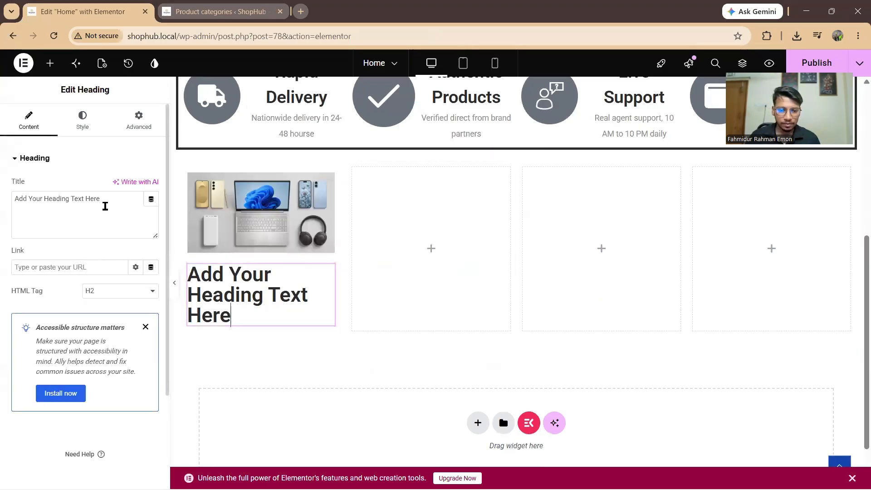
key("ctrl+a")
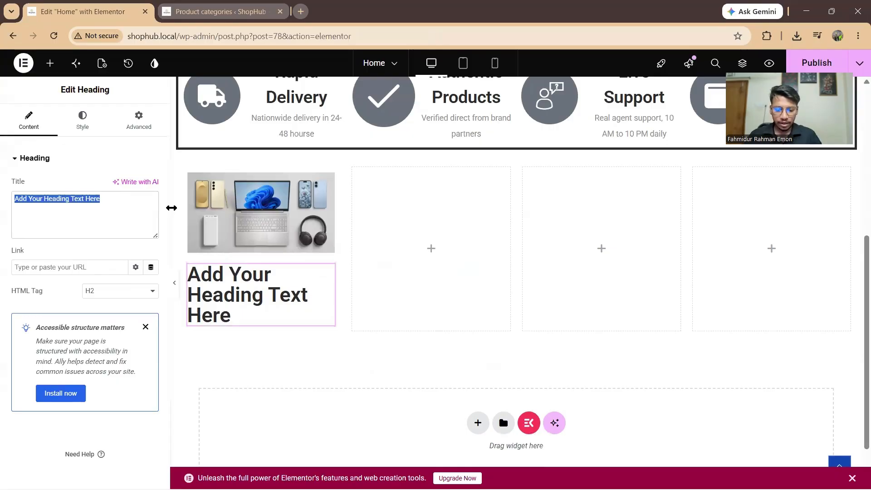
type("Electronics")
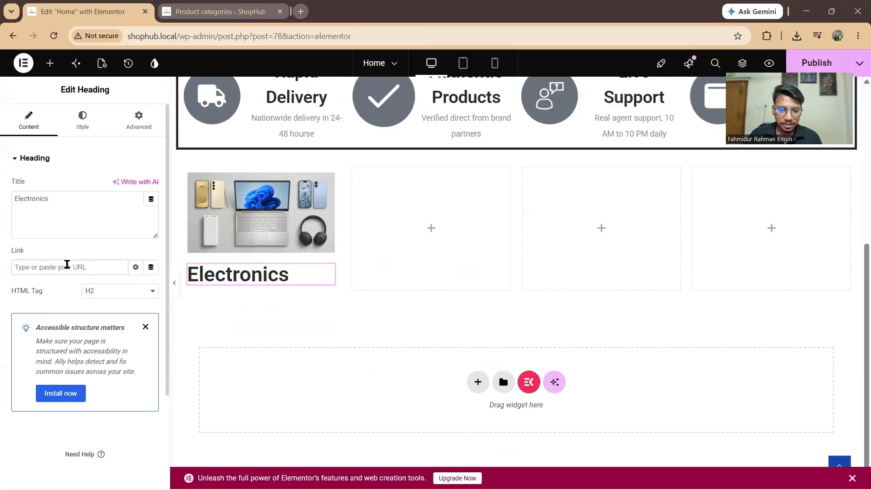
- Copy the Electronics category's view link from the Product categories page and paste it as the Electronics heading's link in the Elementor editor
left_click(198, 12)
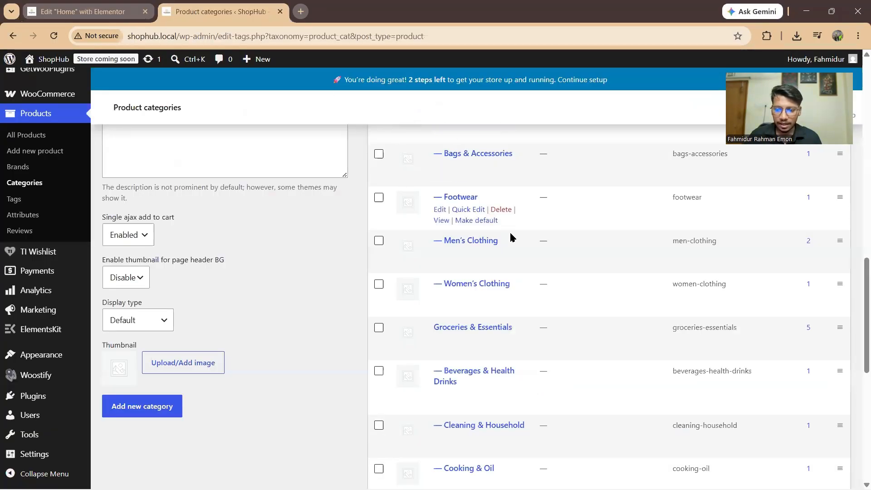
scroll(499, 290, "up", 7)
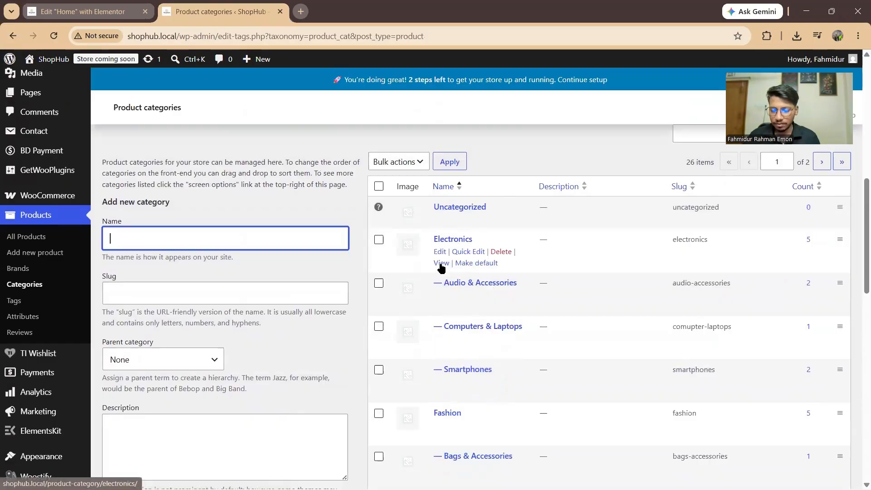
right_click(441, 268)
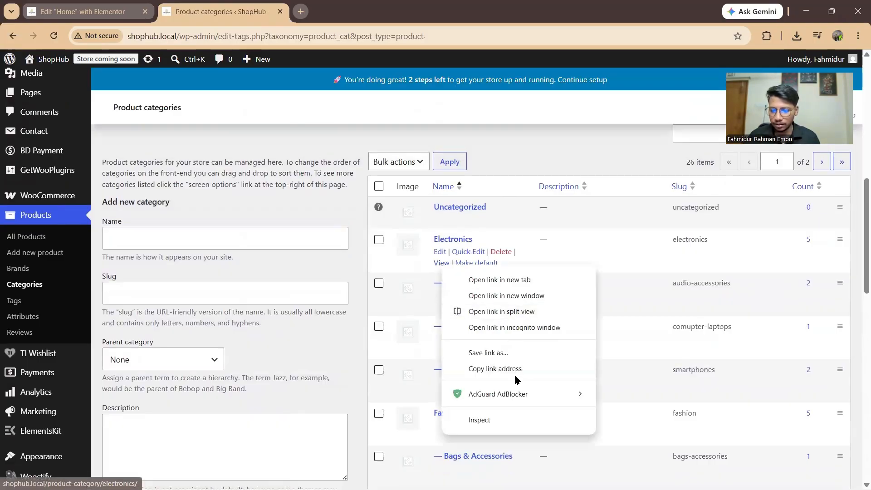
left_click(495, 369)
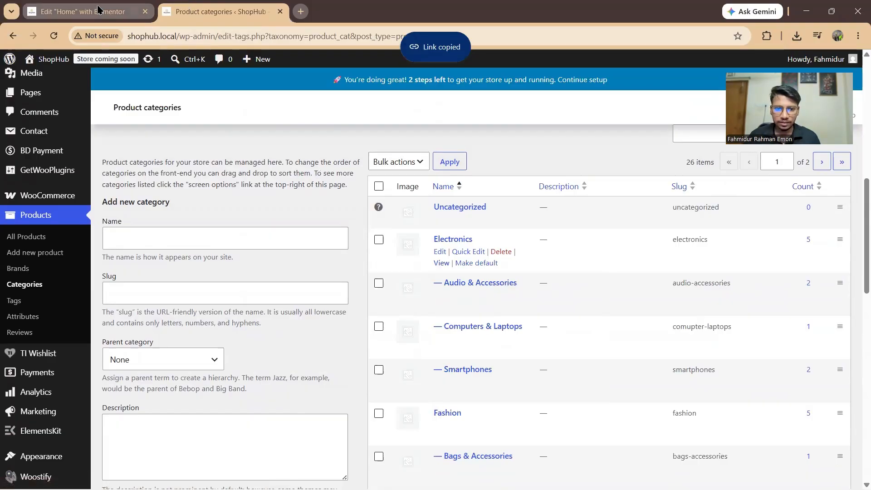
left_click(84, 11)
key("ctrl+v")
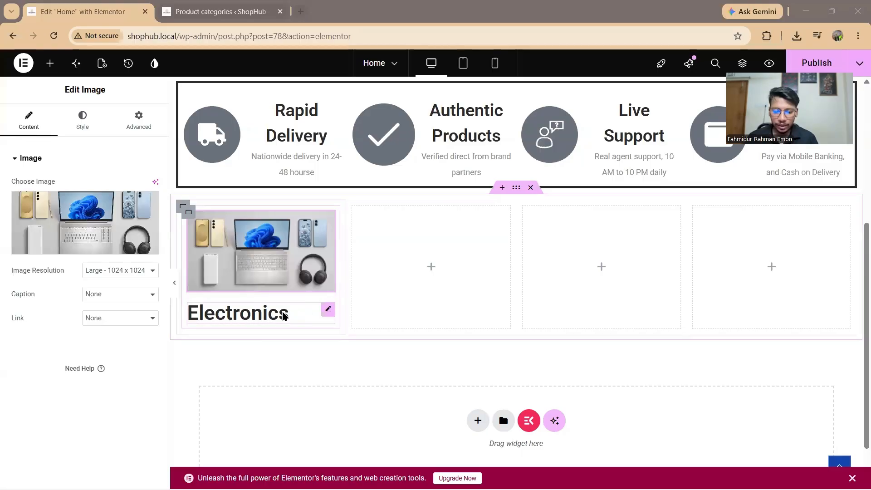
- Give the electronics image a custom URL link using the copied Electronics category address
left_click(279, 314)
left_click(268, 249)
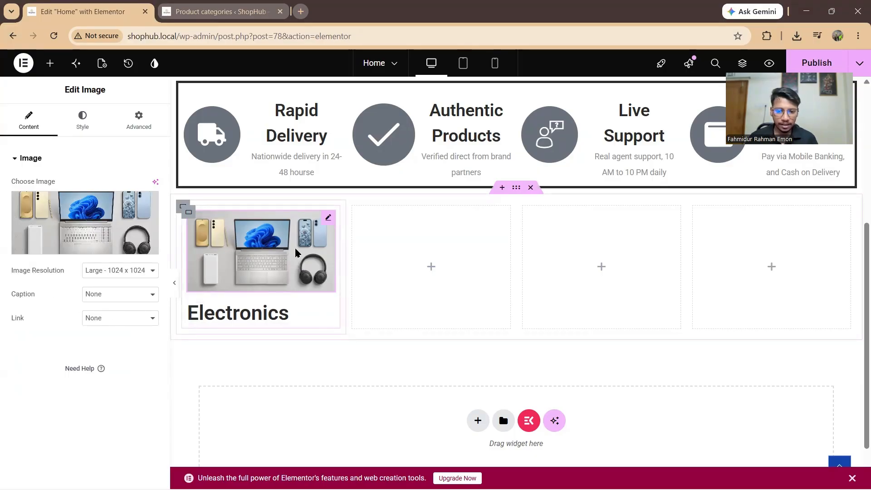
left_click(107, 320)
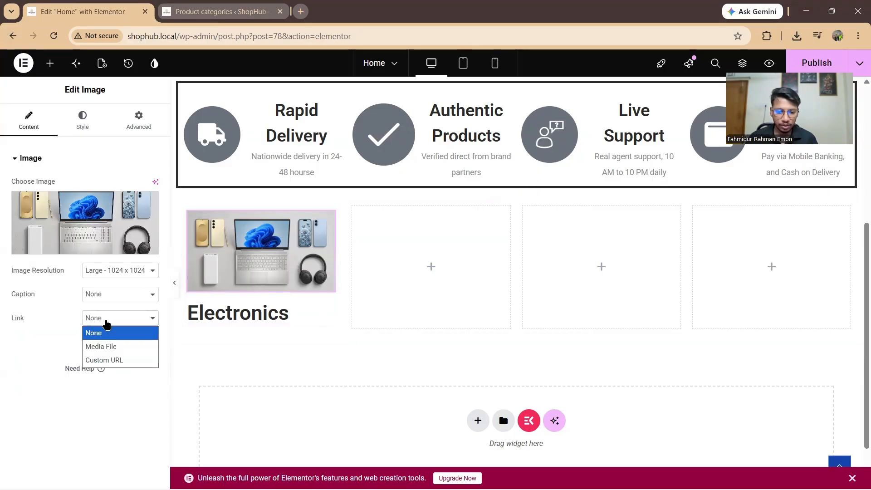
left_click(120, 360)
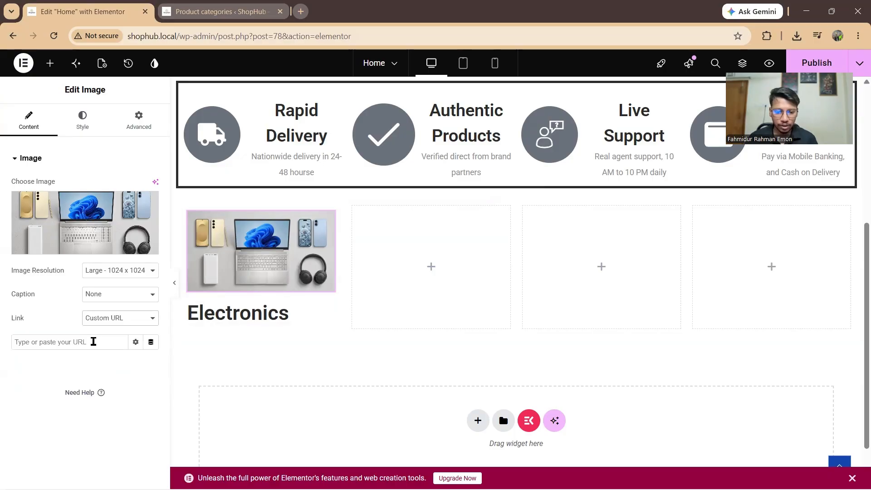
left_click(99, 343)
key("ctrl+v")
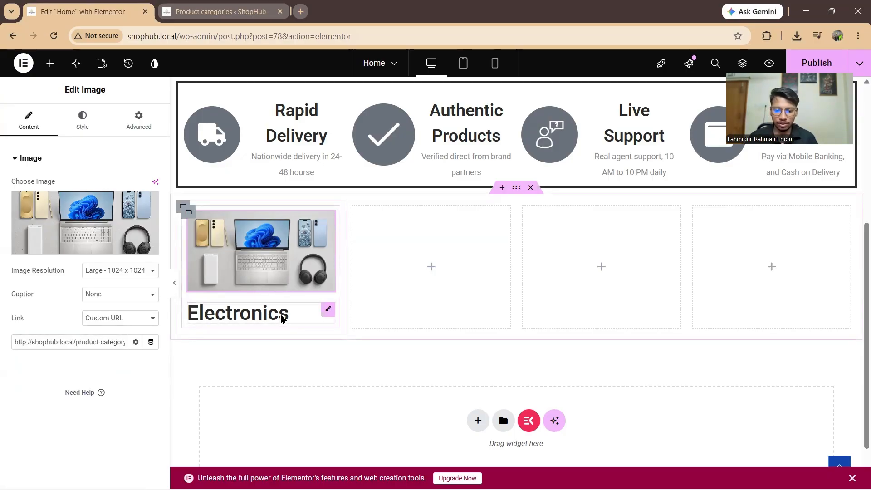
- Center-align the Electronics heading under the first column's image
left_click(300, 313)
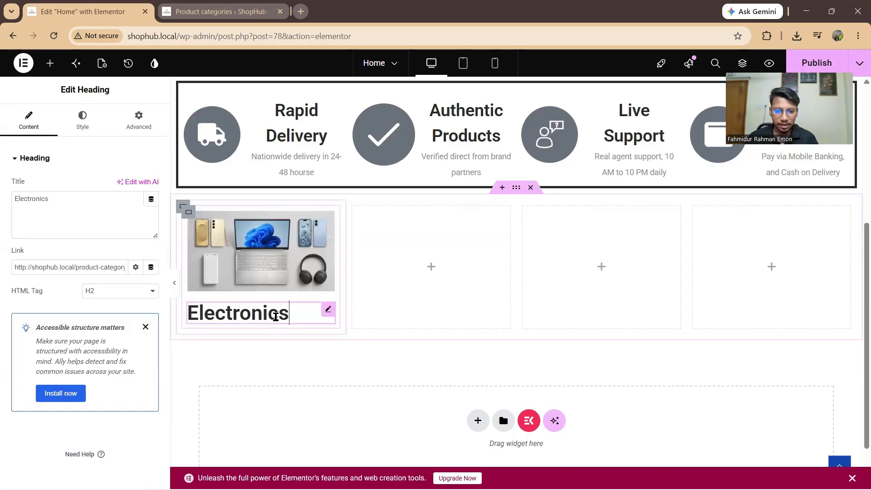
left_click(82, 120)
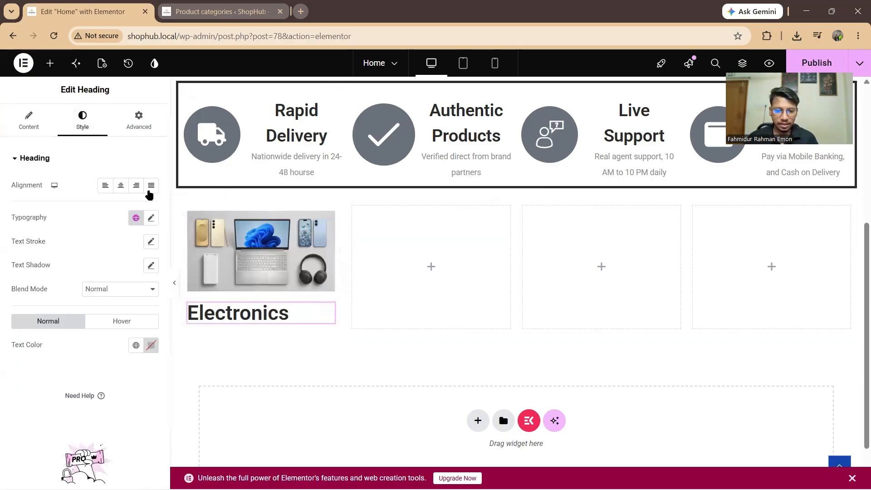
left_click(119, 188)
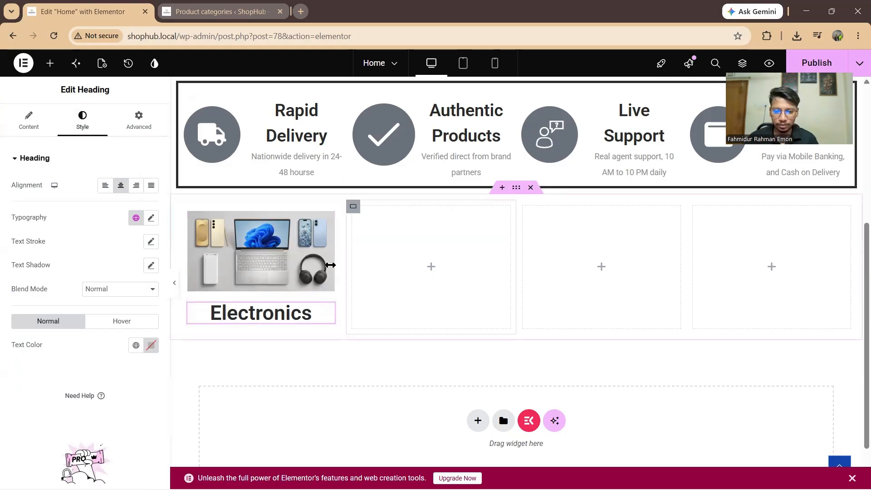
- Try to duplicate the electronics image by copying it into the empty second column, and undo the paste
left_click(313, 240)
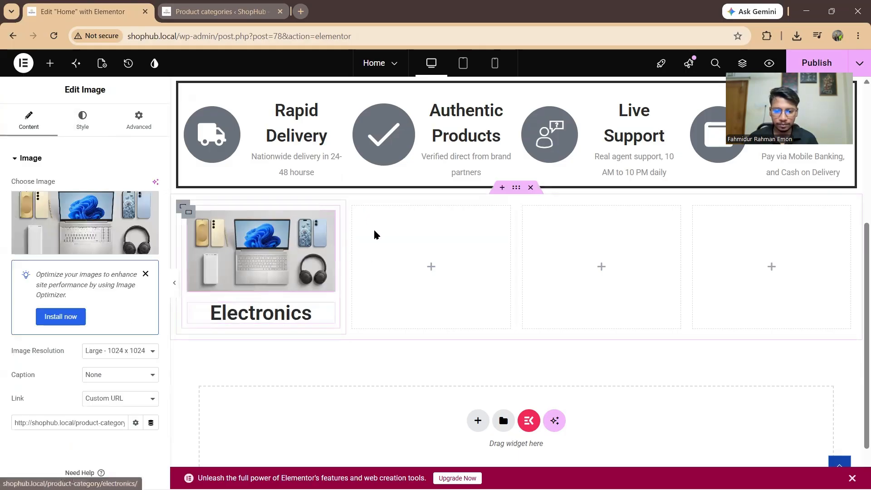
left_click(184, 207)
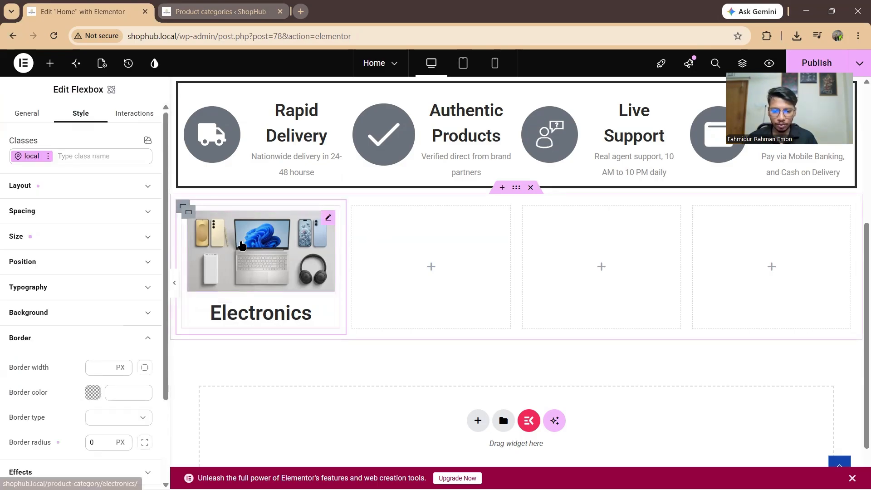
right_click(245, 264)
left_click(335, 257)
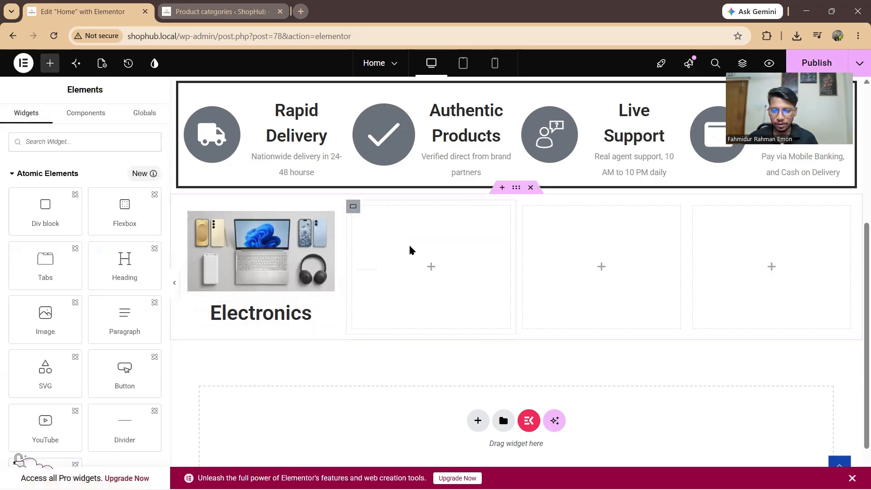
right_click(410, 247)
left_click(451, 293)
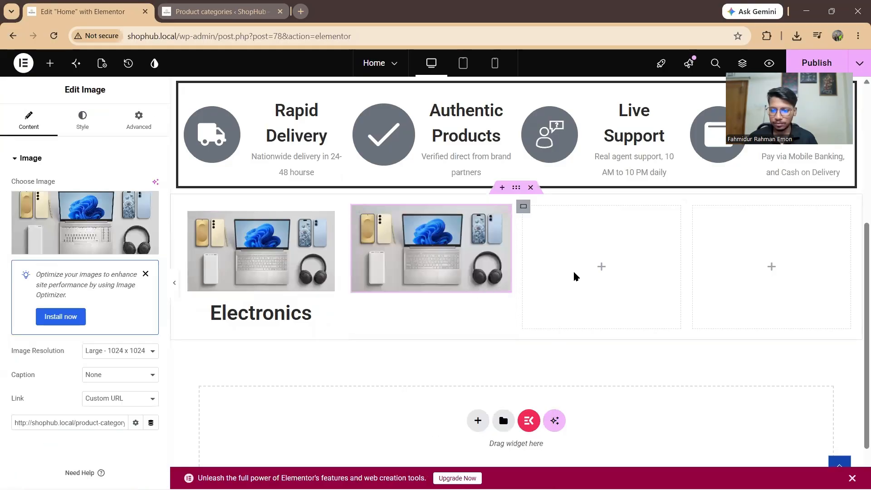
key("ctrl+z")
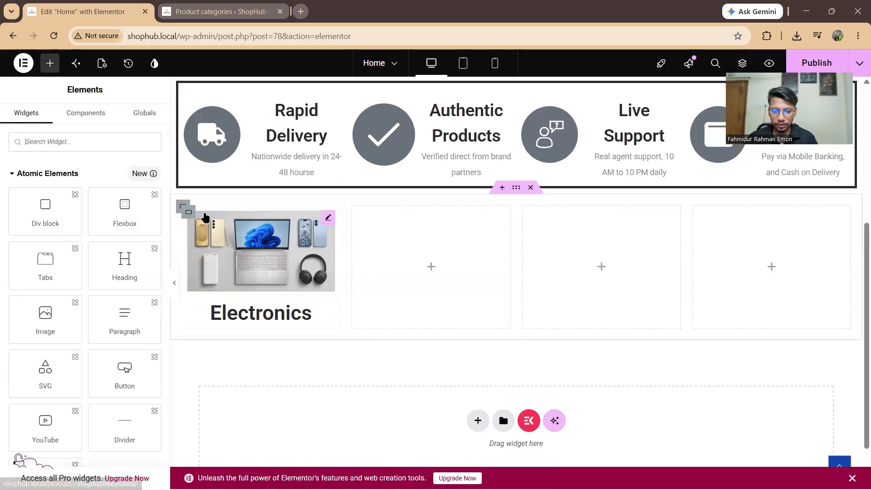
- Try to paste a copy of the first column's outer flexbox into the second column, and undo the paste
left_click(182, 204)
right_click(182, 204)
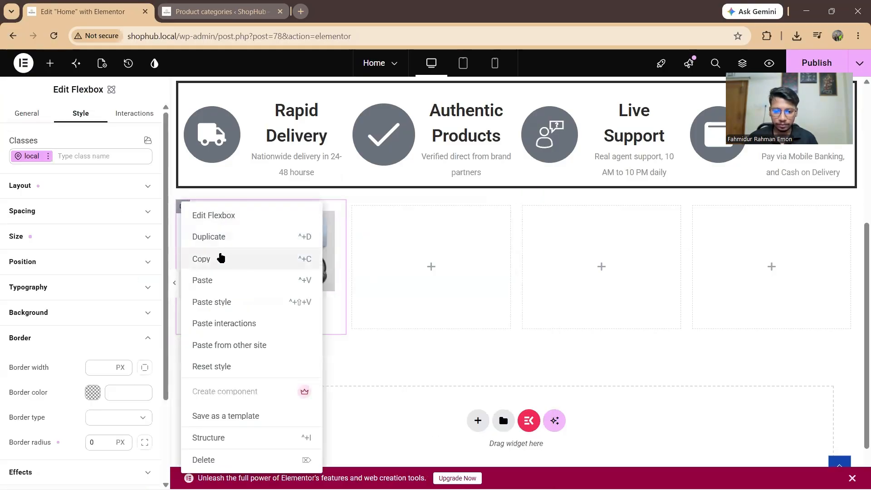
left_click(220, 258)
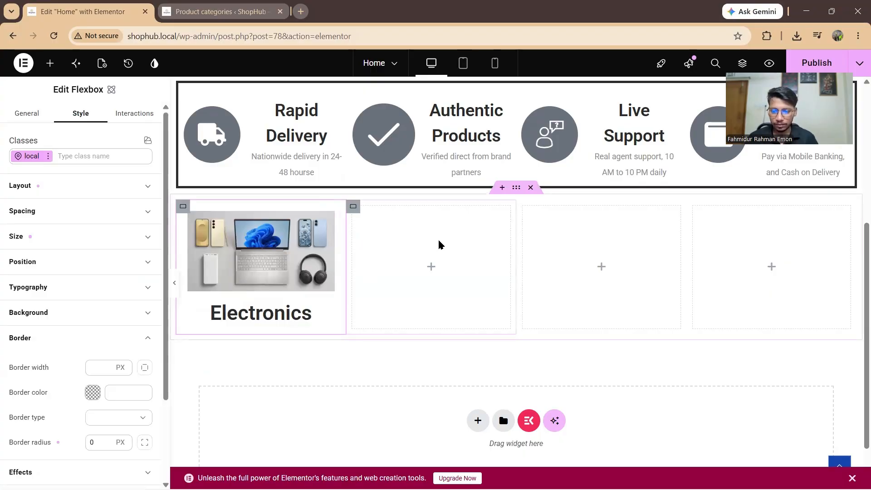
right_click(431, 262)
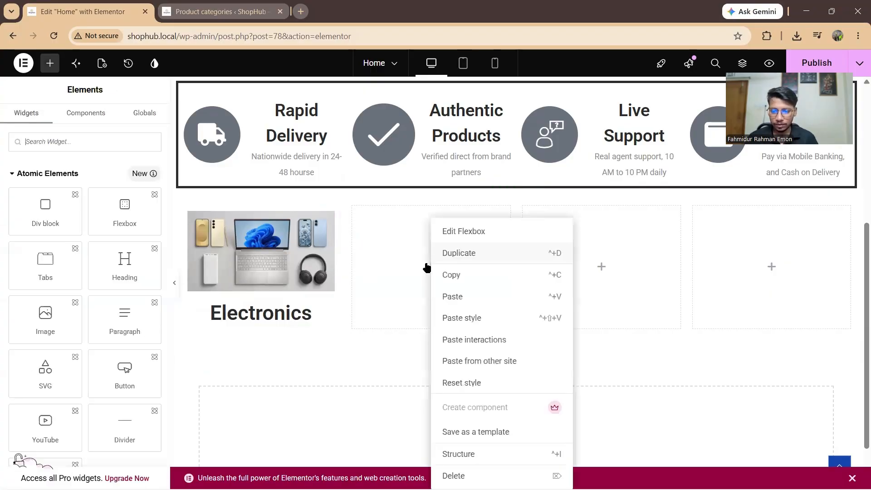
left_click(469, 292)
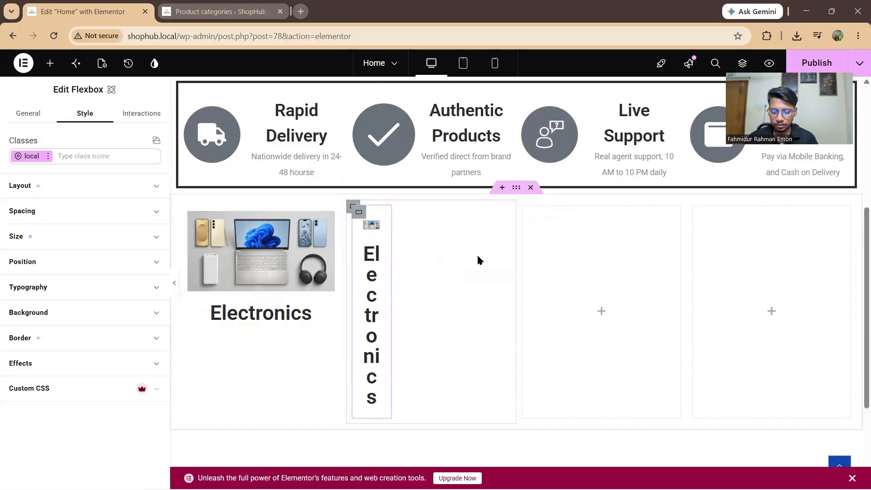
key("ctrl+z")
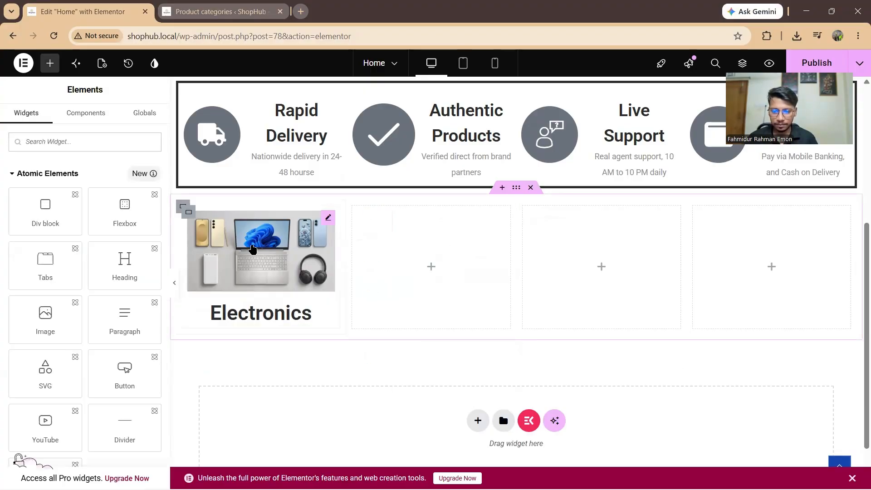
- Try pasting the first column's outer flexbox onto the second column's own flexbox again, and delete the pasted copy
left_click(201, 214)
left_click(184, 207)
right_click(185, 209)
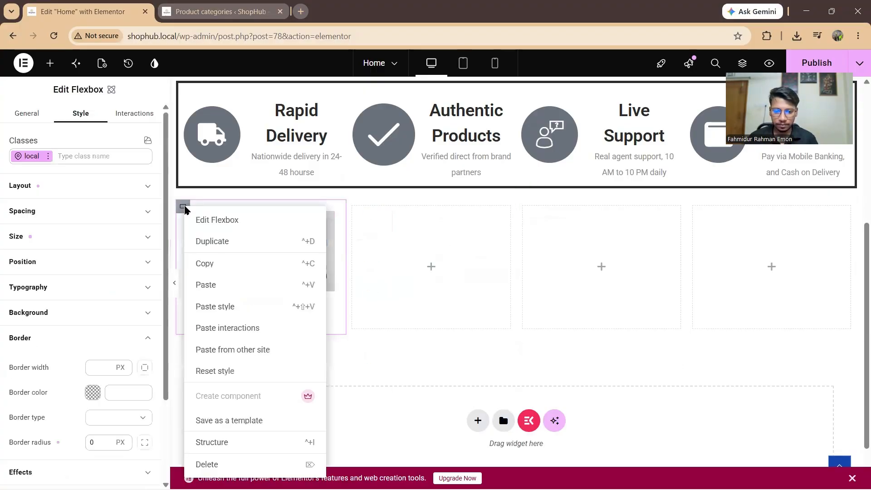
left_click(214, 268)
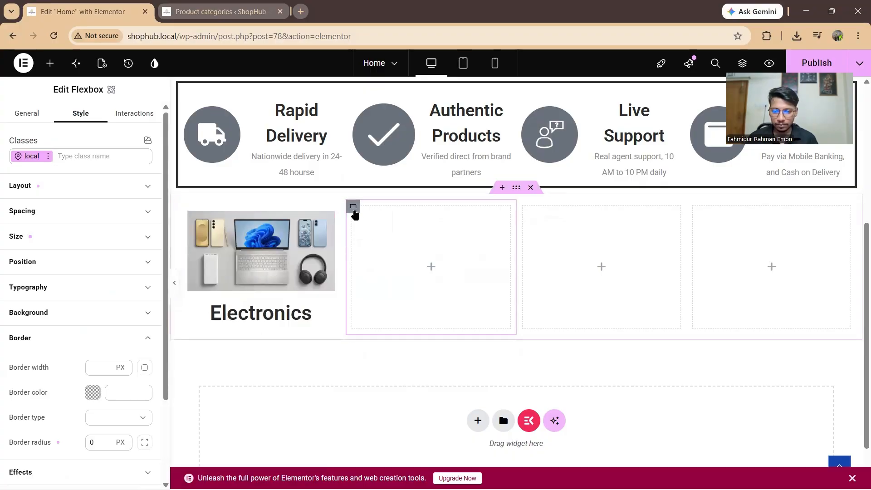
right_click(353, 210)
left_click(380, 286)
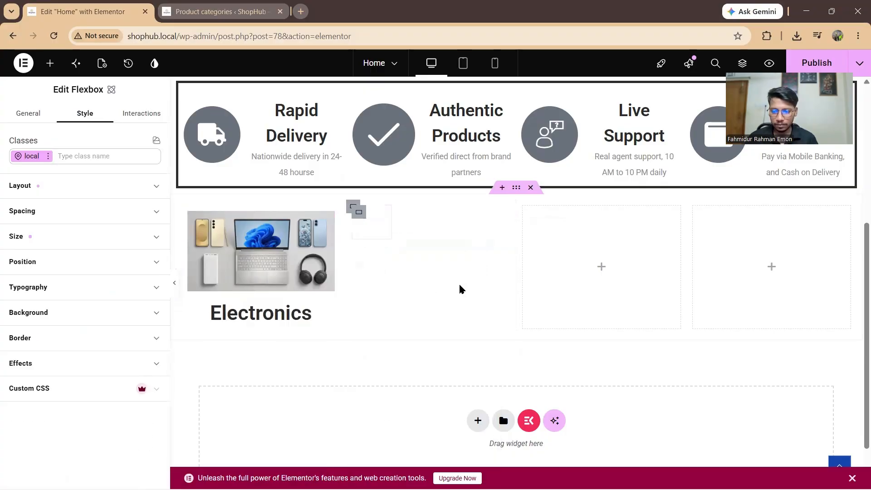
scroll(460, 287, "down", 3)
scroll(461, 289, "up", 3)
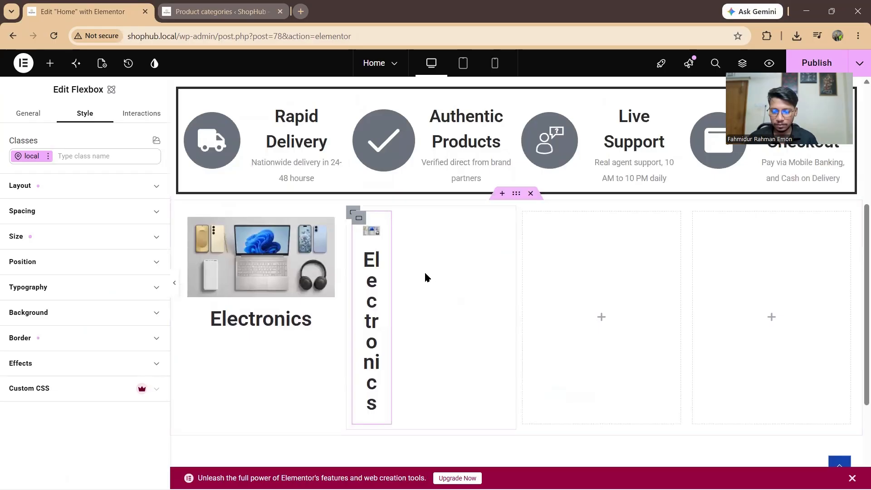
scroll(401, 335, "down", 3)
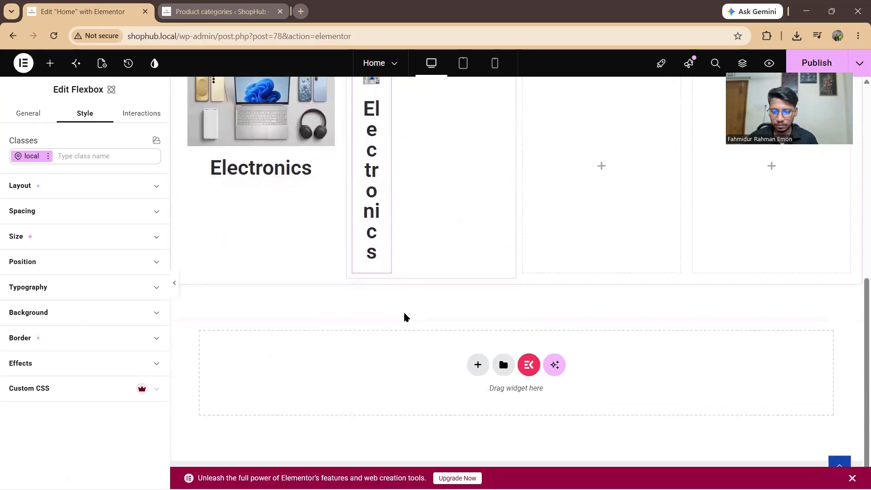
scroll(404, 311, "up", 3)
key("Delete")
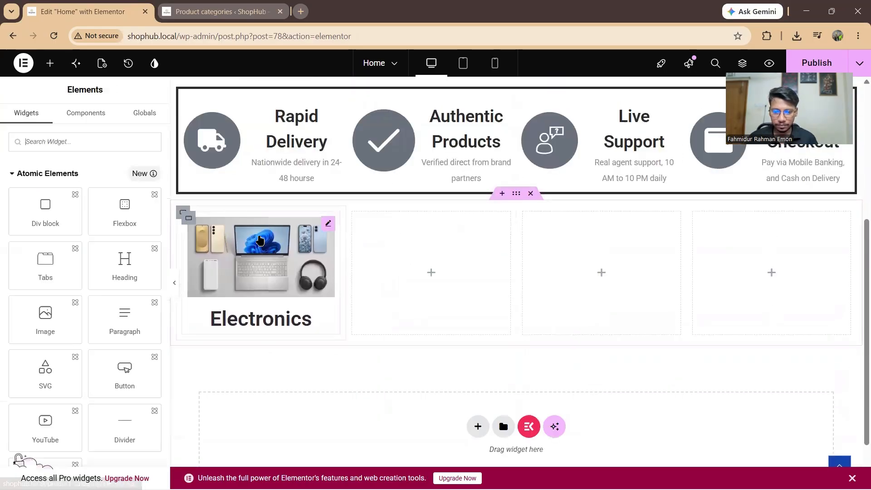
- Copy the first column's inner container with the image and Electronics heading, and paste it into the second, third and fourth columns
left_click(189, 217)
right_click(190, 218)
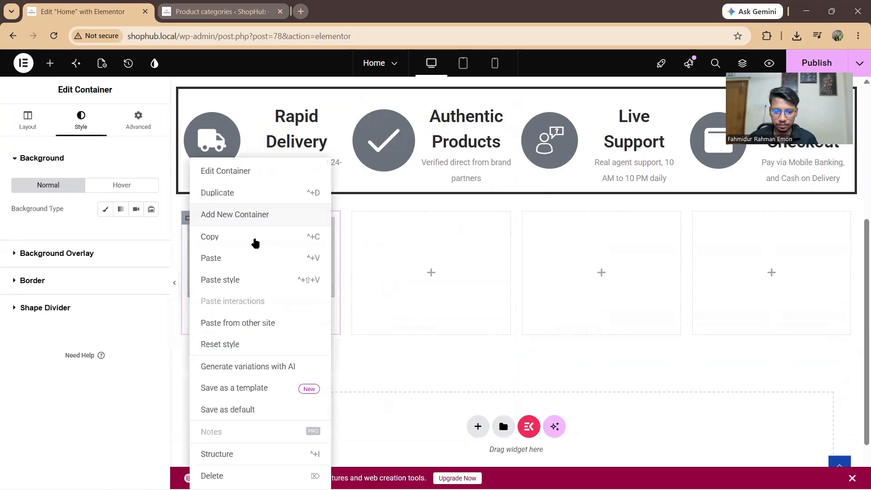
left_click(225, 238)
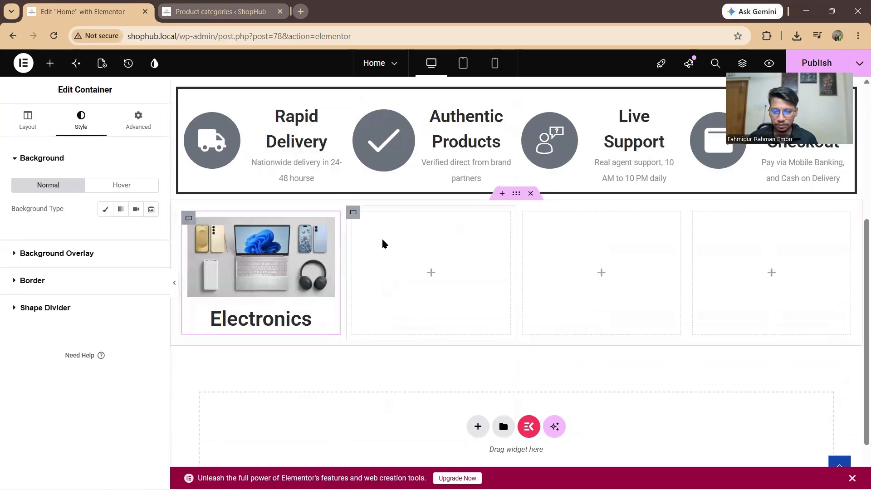
right_click(382, 244)
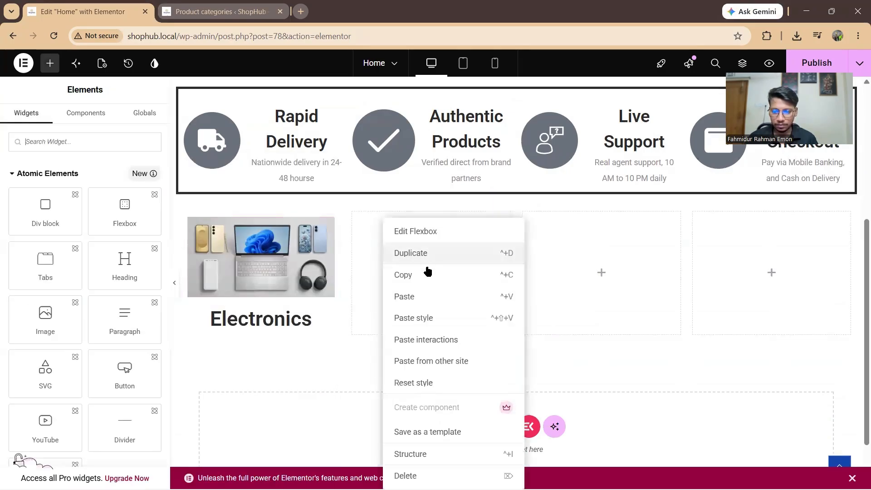
left_click(470, 290)
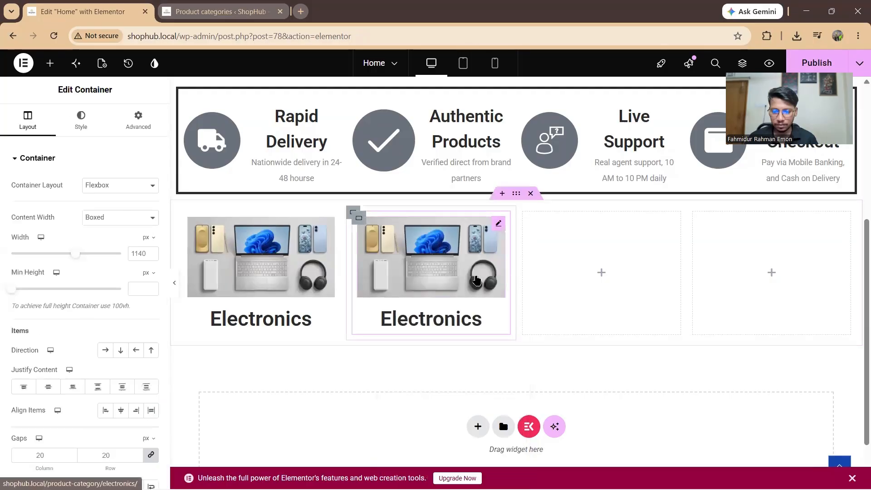
right_click(557, 253)
left_click(596, 303)
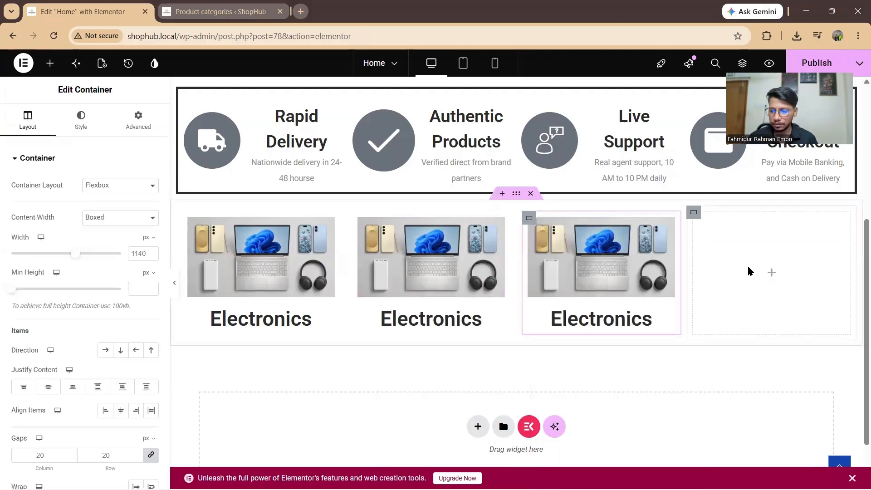
right_click(771, 270)
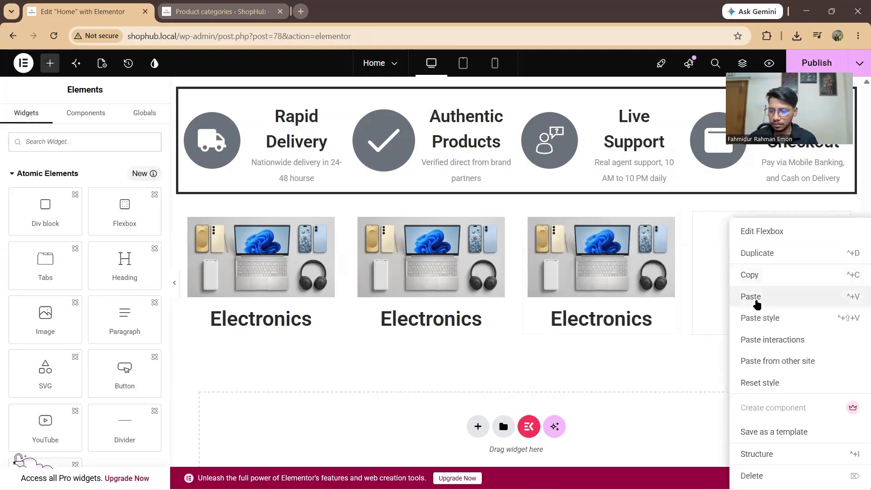
left_click(756, 302)
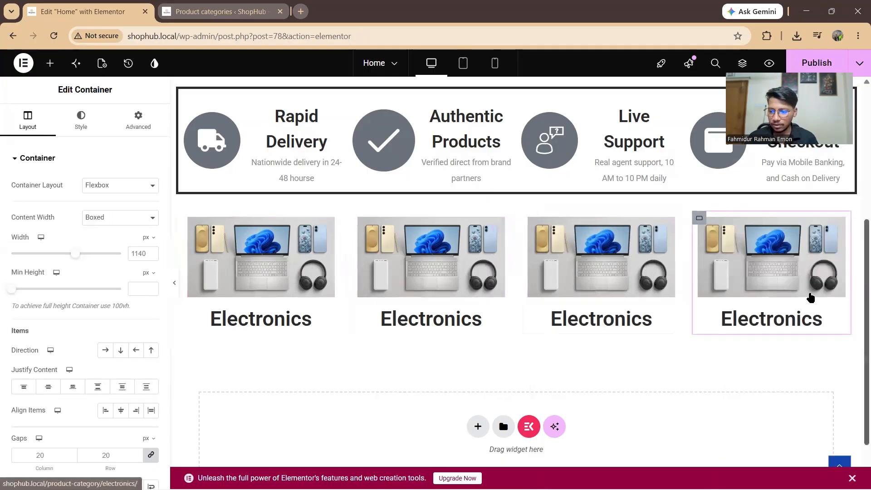
left_click(796, 244)
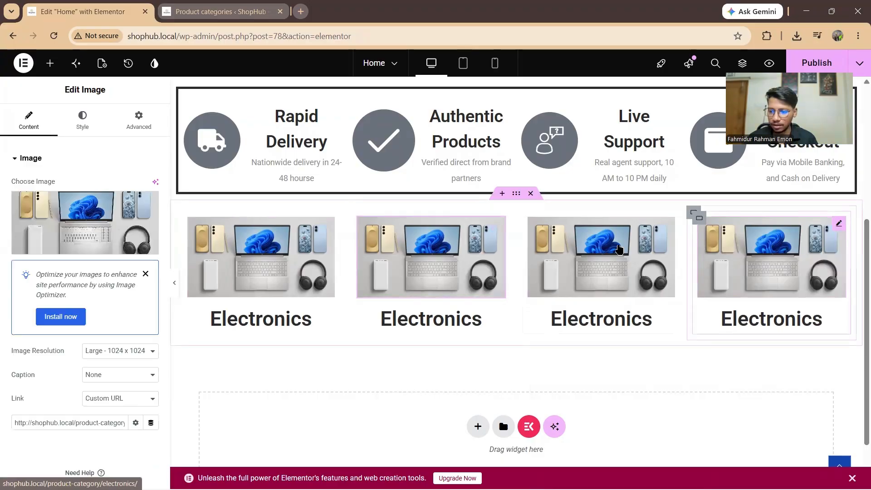
left_click(619, 257)
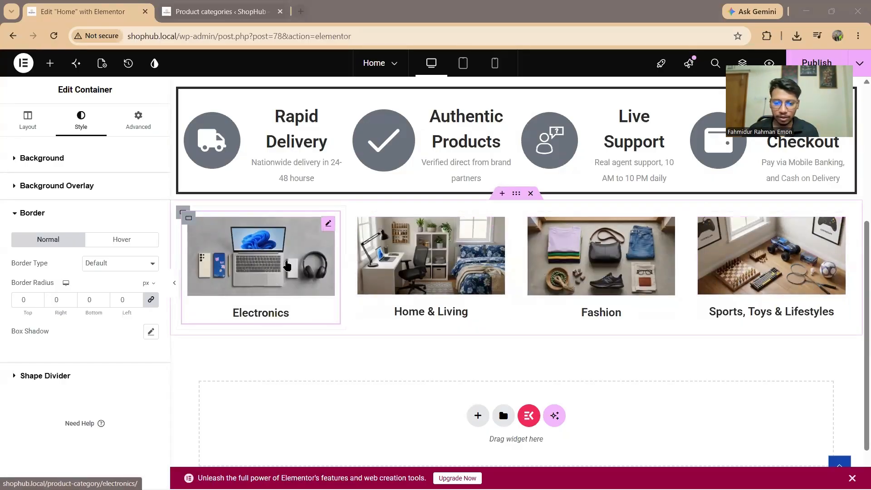
left_click(498, 268)
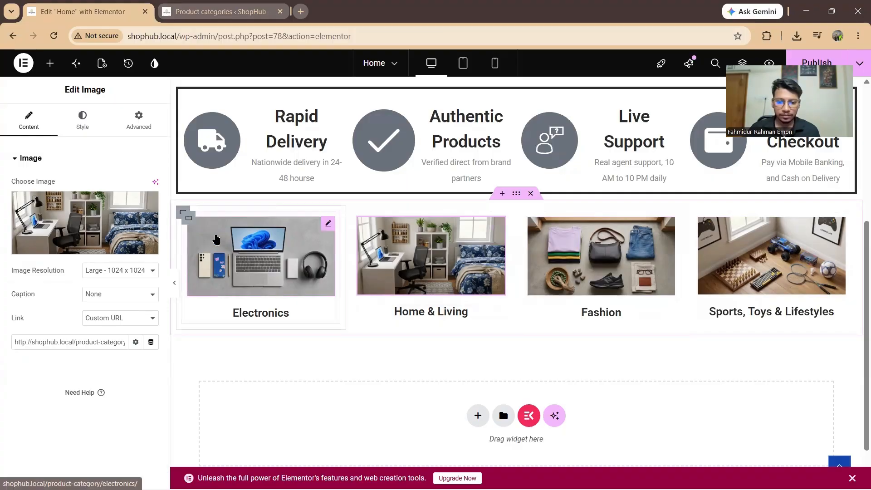
- Try a Solid border type on the inner container of the Electronics card
scroll(213, 241, "up", 2)
left_click(205, 295)
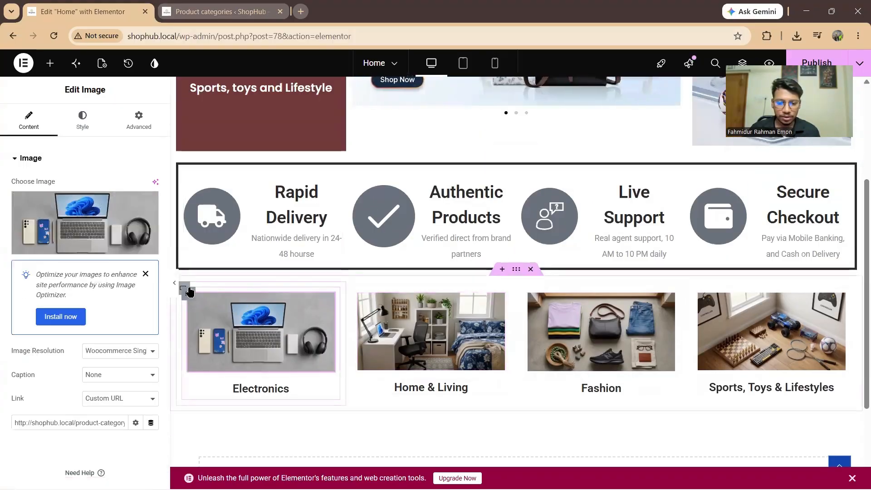
left_click(187, 293)
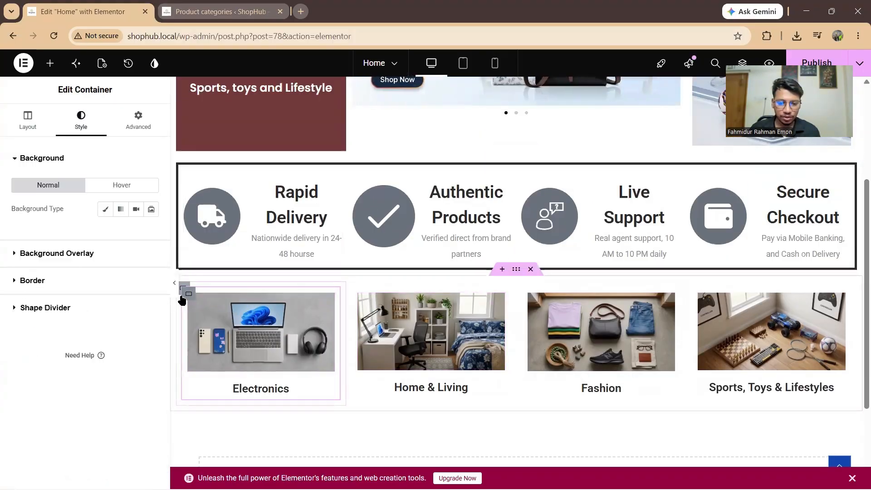
left_click(88, 281)
left_click(126, 267)
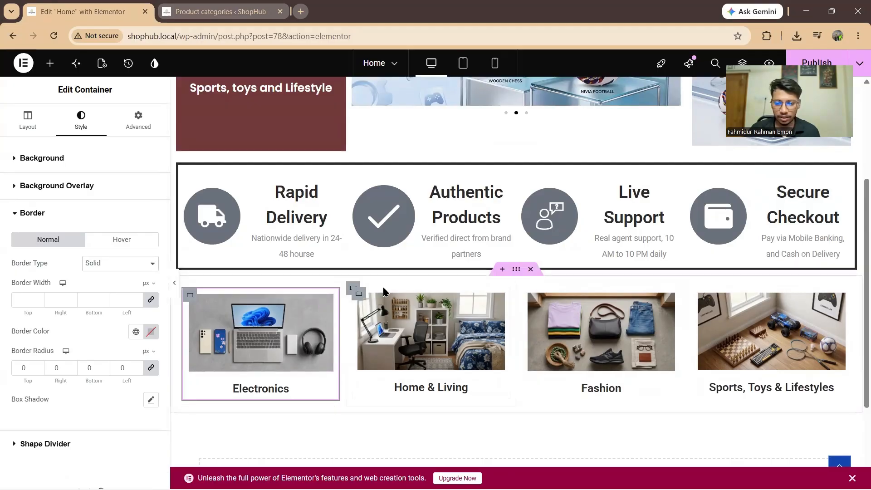
left_click(353, 288)
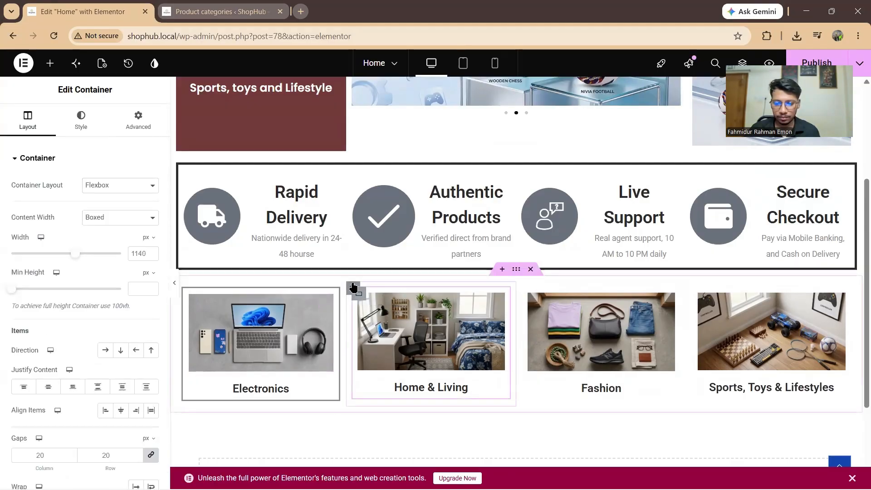
left_click(353, 288)
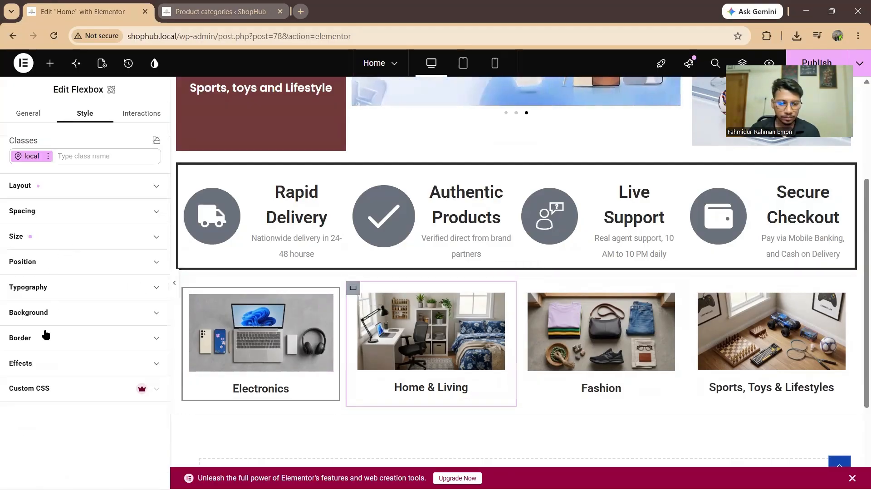
left_click(45, 336)
scroll(91, 318, "down", 2)
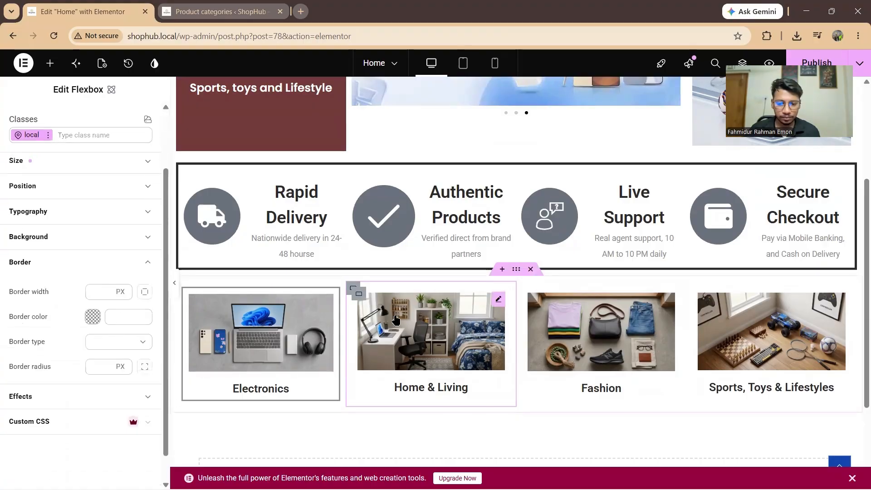
left_click(396, 320)
left_click(353, 288)
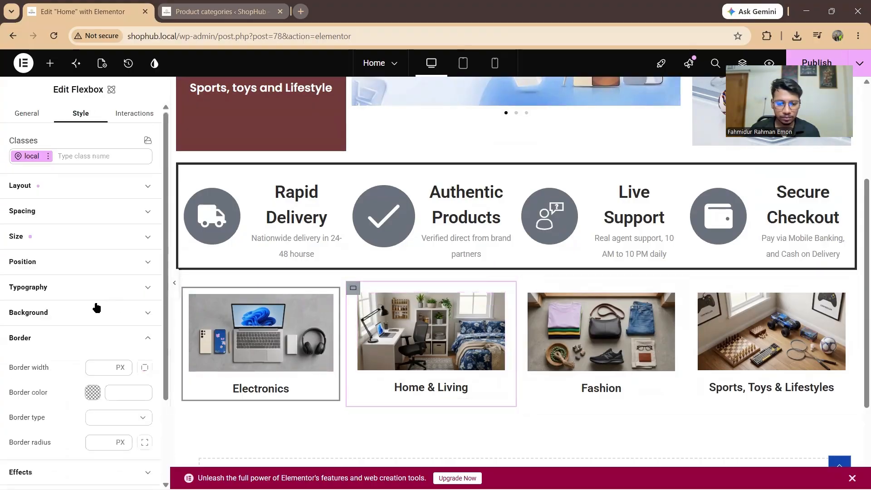
- Try a Solid border type on the inner container of the Home & Living card
left_click(360, 295)
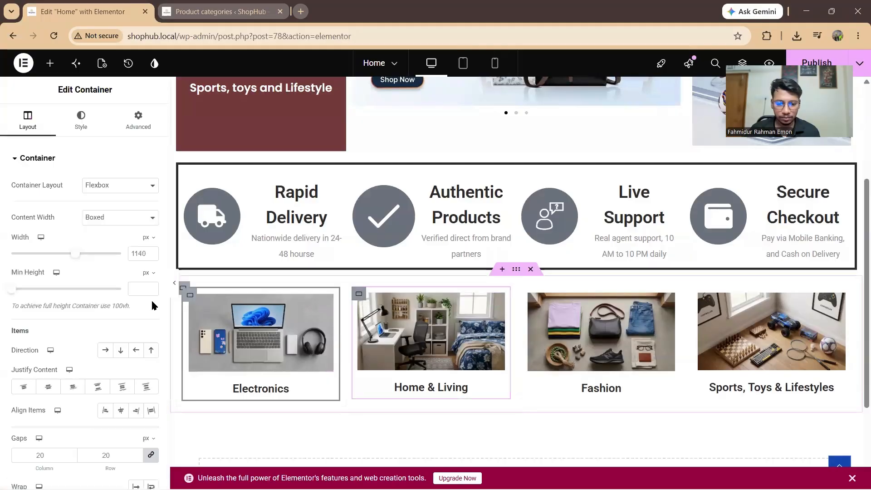
scroll(154, 306, "down", 4)
scroll(73, 330, "up", 4)
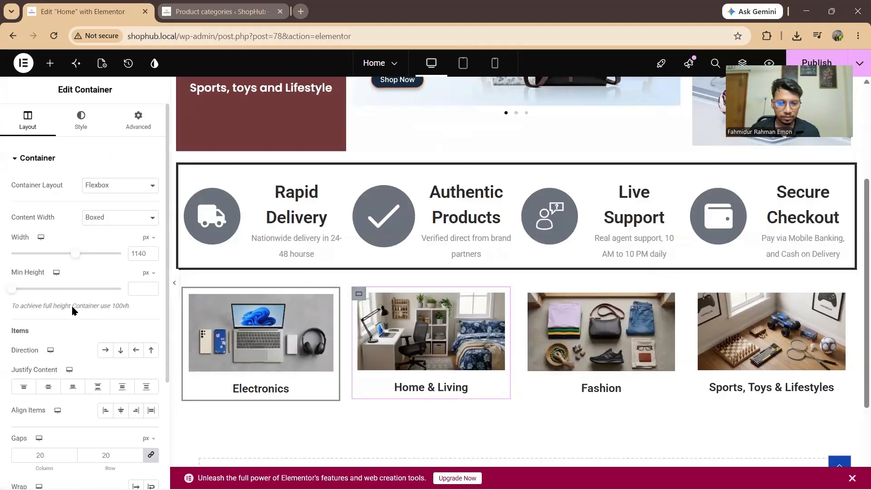
left_click(80, 121)
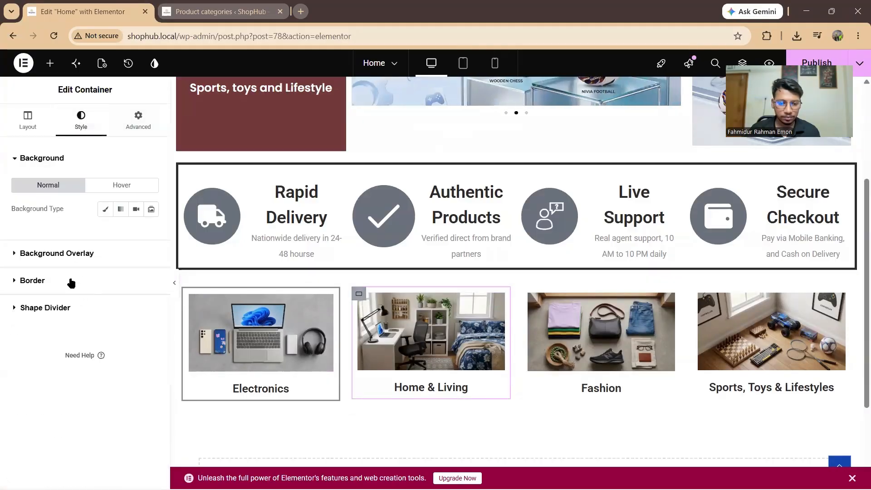
left_click(72, 279)
left_click(121, 263)
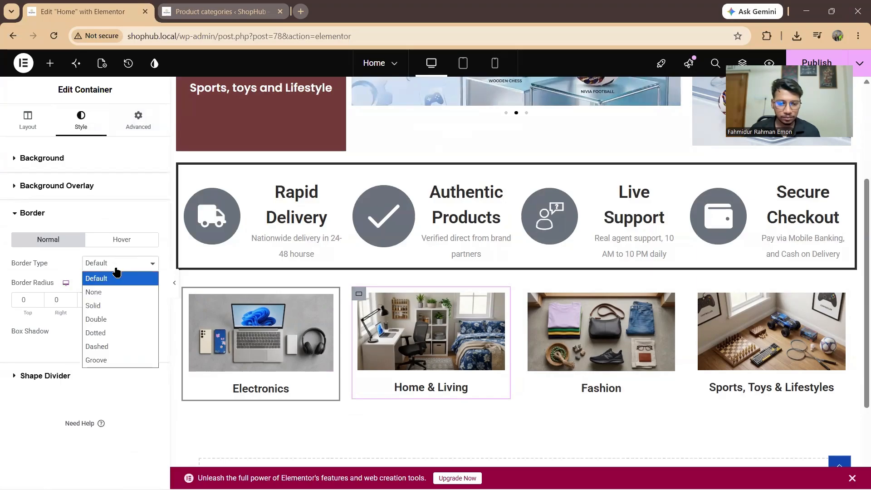
left_click(111, 304)
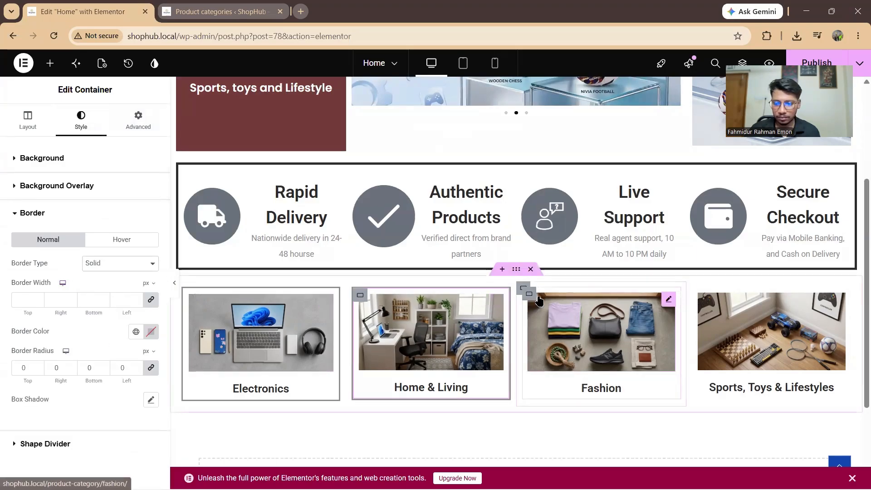
- Try a Solid border type on the inner container of the Fashion card
left_click(535, 302)
scroll(119, 268, "down", 3)
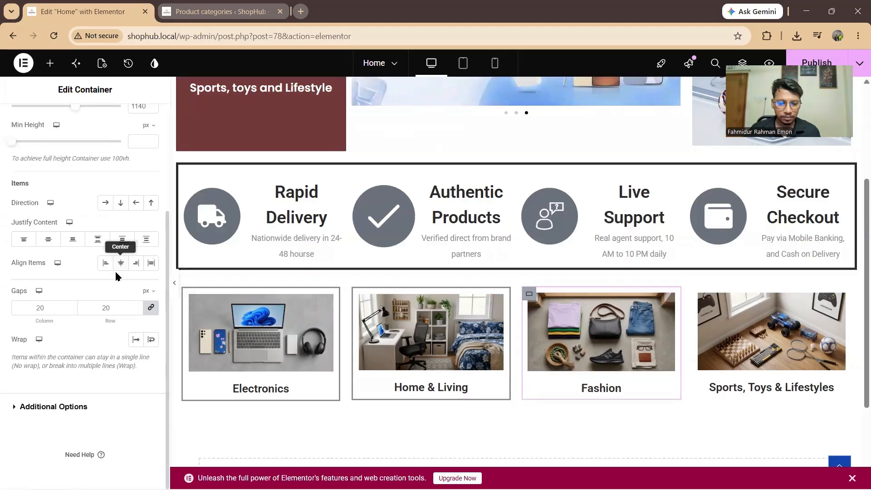
scroll(87, 131, "up", 3)
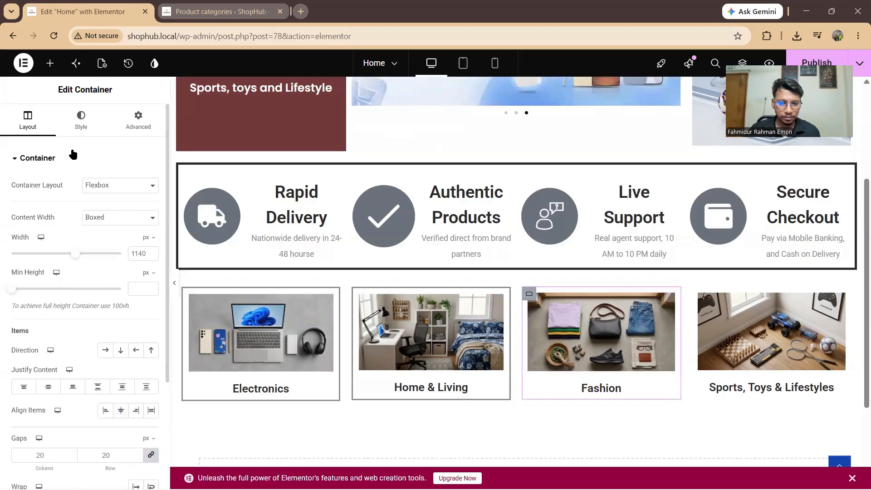
left_click(81, 120)
left_click(57, 280)
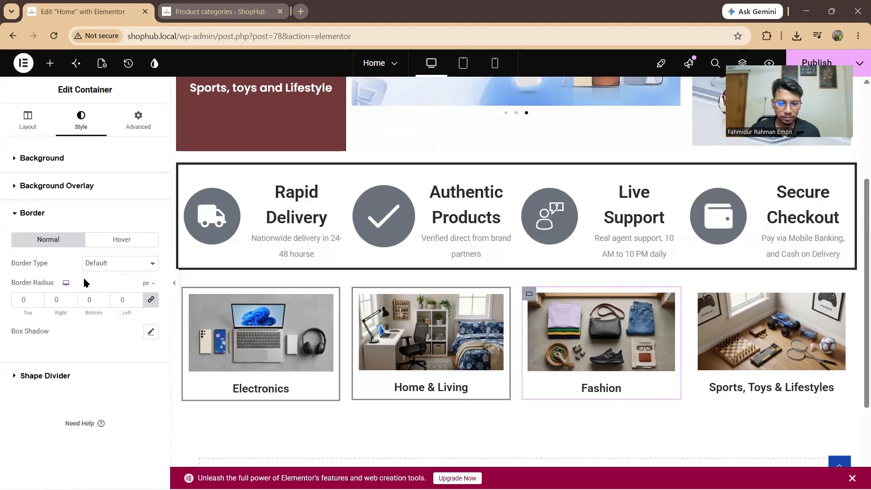
left_click(120, 263)
left_click(97, 305)
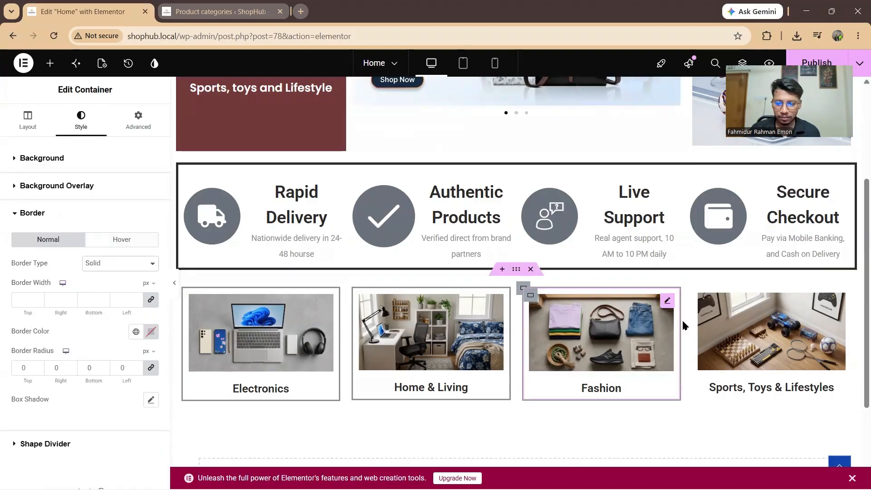
- Try a Solid border type on the Sports, Toys & Lifestyles card's inner container and review the card row
left_click(698, 294)
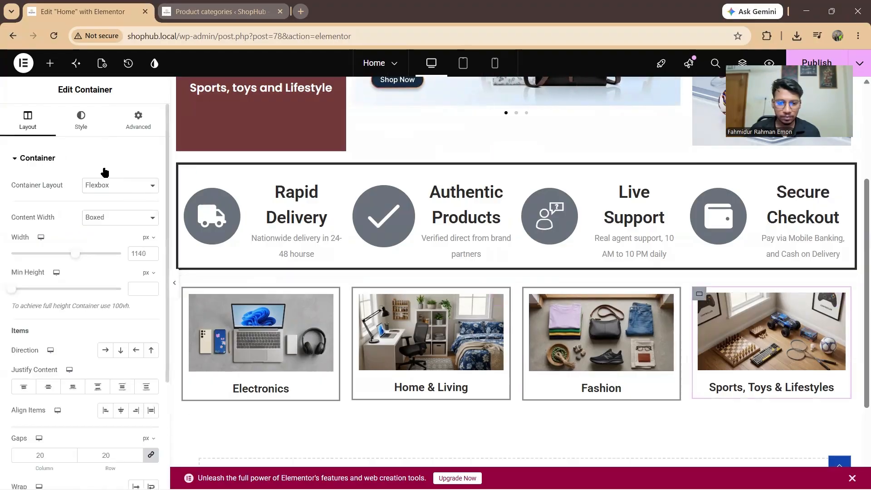
left_click(80, 120)
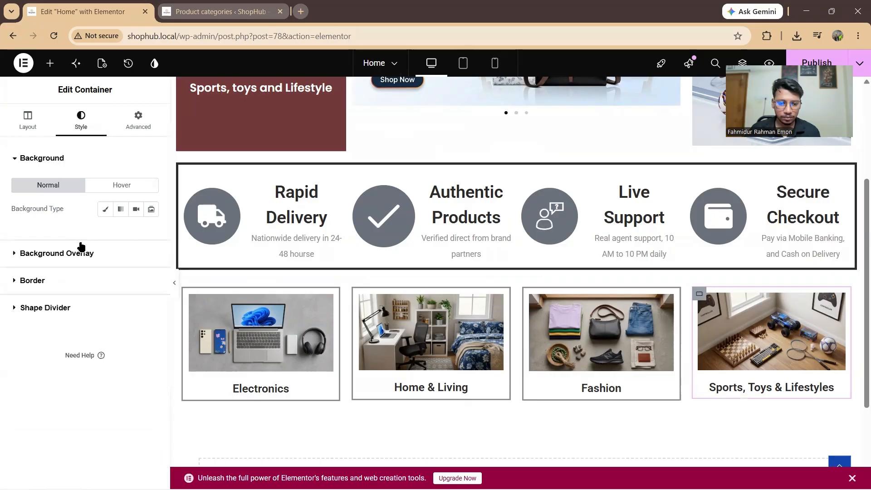
left_click(80, 280)
left_click(123, 263)
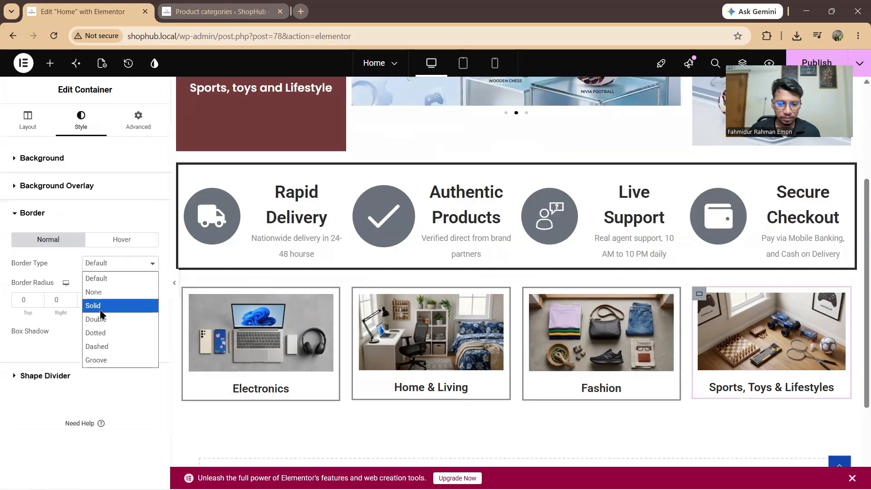
left_click(97, 304)
scroll(735, 379, "down", 2)
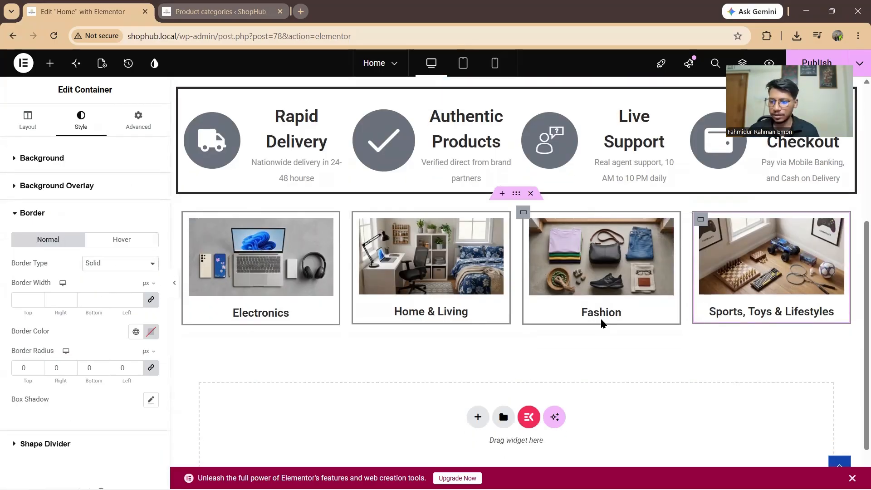
scroll(724, 285, "down", 1)
scroll(724, 284, "up", 2)
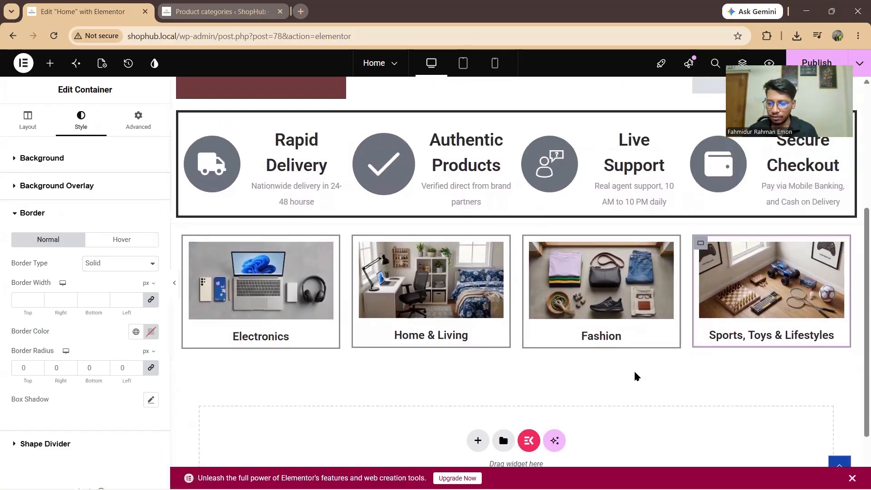
- Add a new single-column Flexbox section below the product category row
scroll(632, 303, "down", 2)
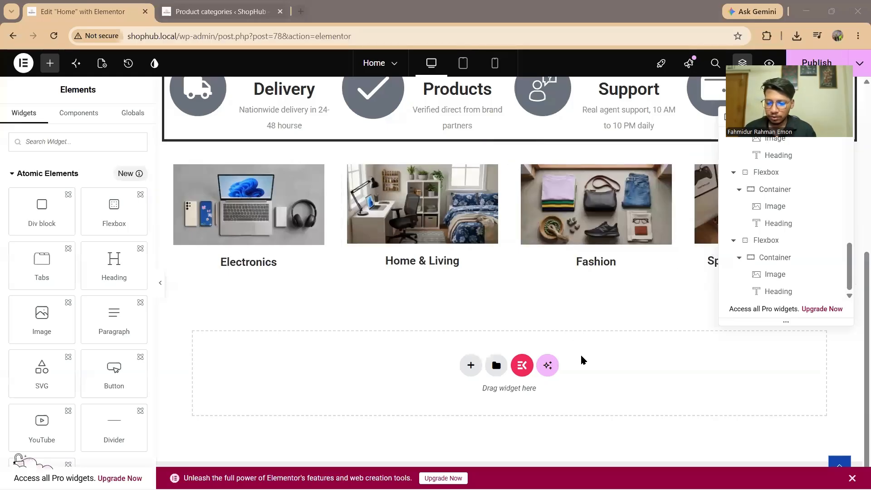
left_click(470, 367)
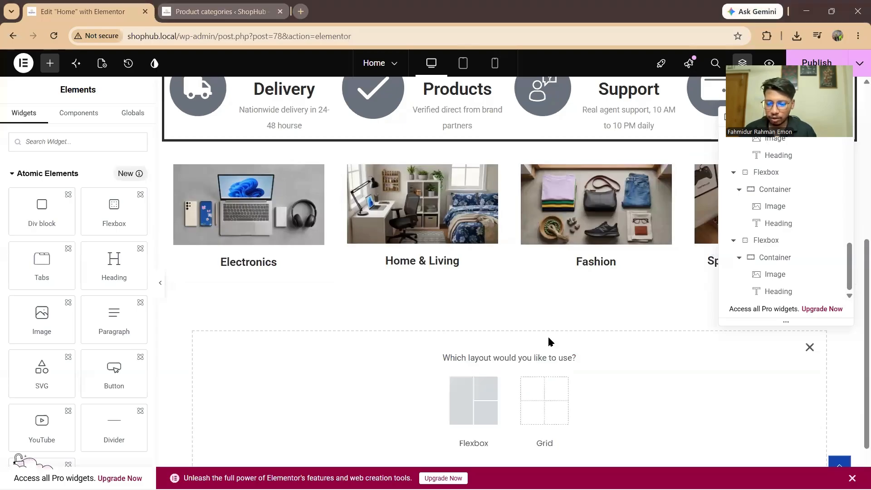
scroll(512, 340, "down", 1)
left_click(479, 340)
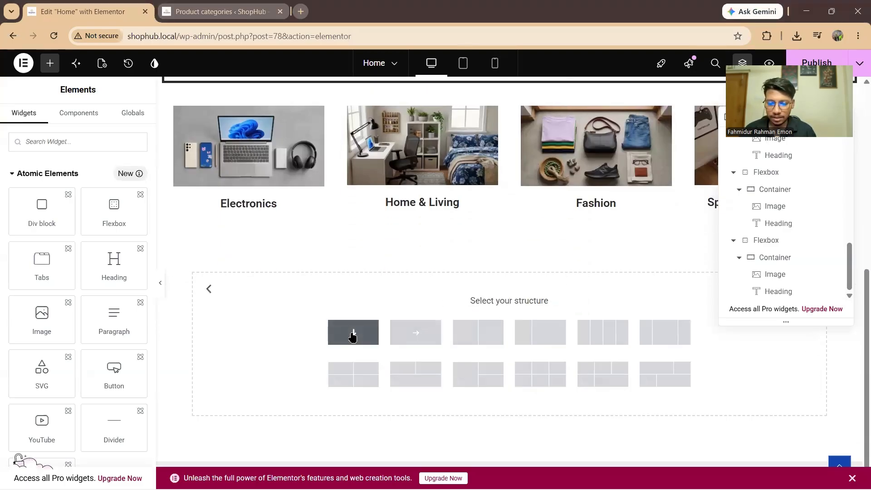
left_click(353, 335)
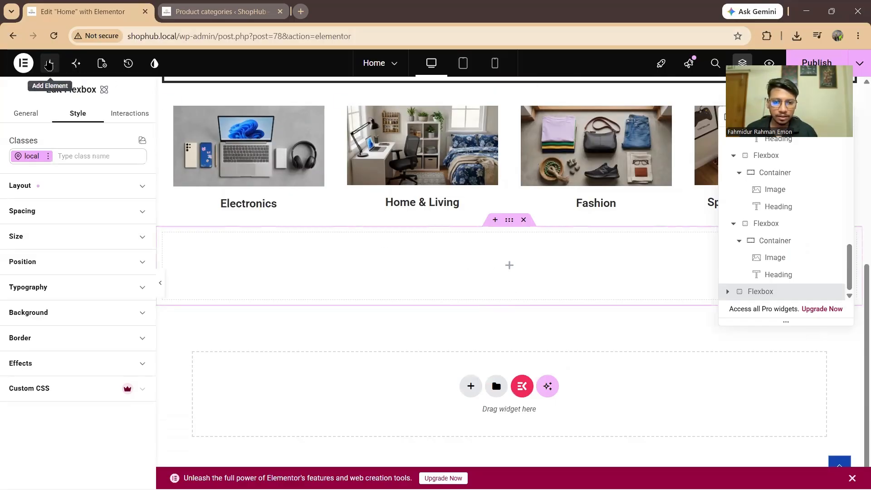
- Find the Container widget and place it inside the new empty flexbox section
left_click(50, 63)
type("conta")
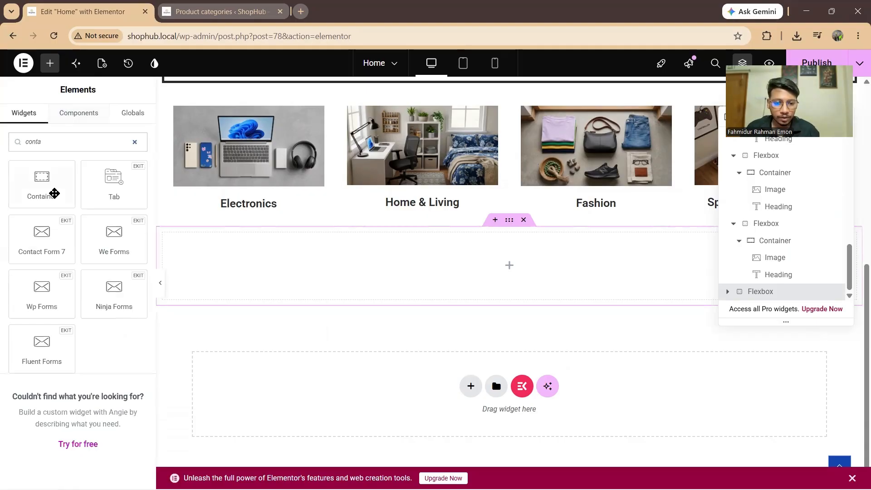
left_click_drag(54, 192, 414, 274)
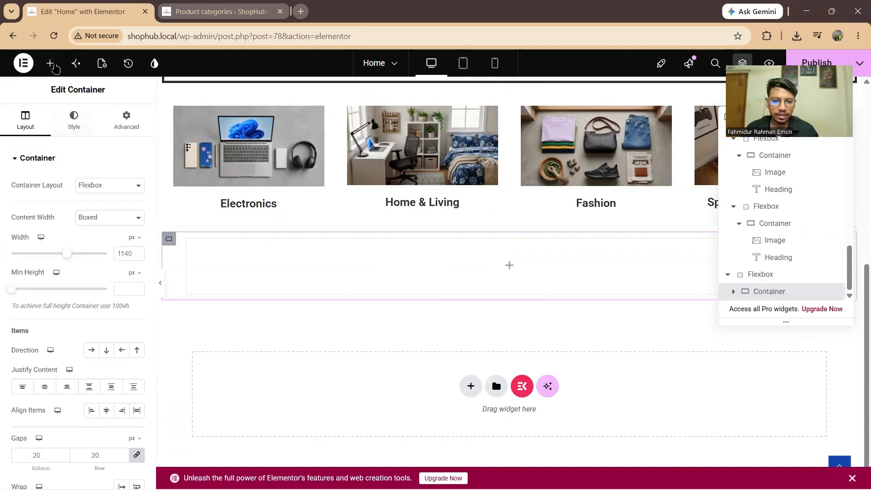
- Find the EKIT Heading widget and place it inside the new section's container
left_click(51, 64)
left_click(49, 135)
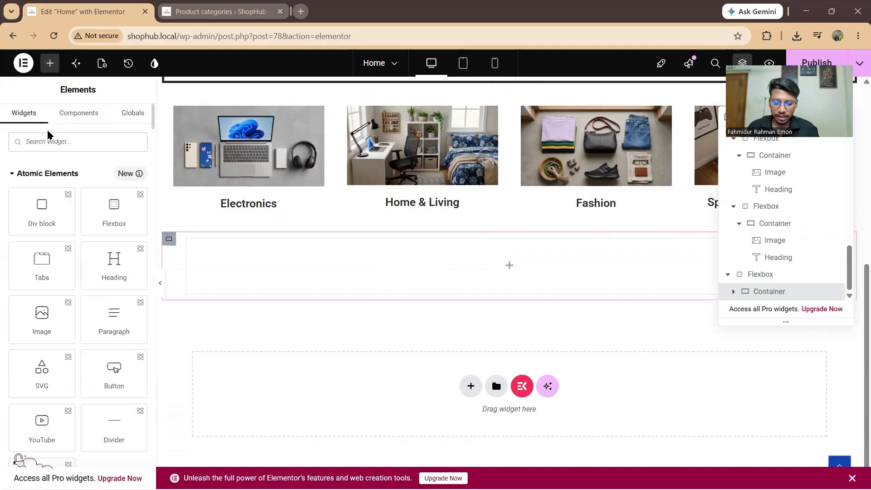
type("heading")
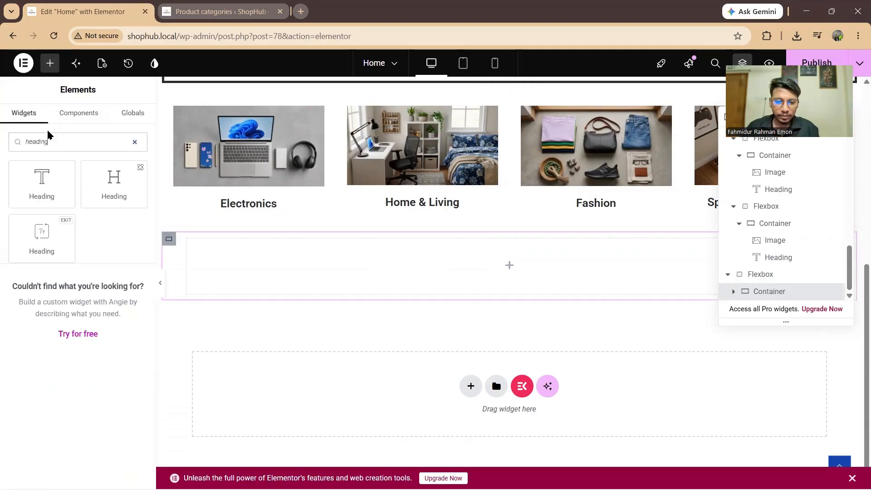
left_click_drag(43, 231, 460, 256)
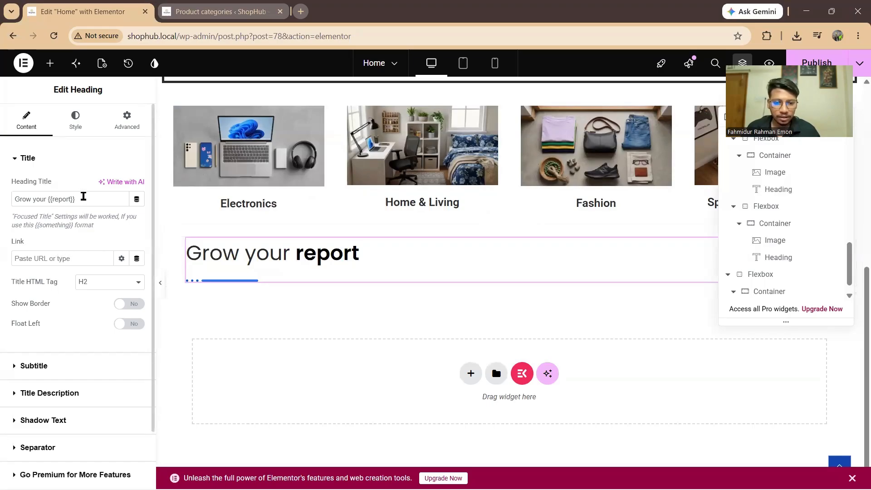
- Replace the new EKIT heading's title with "Discover What's New"
key("ctrl+a")
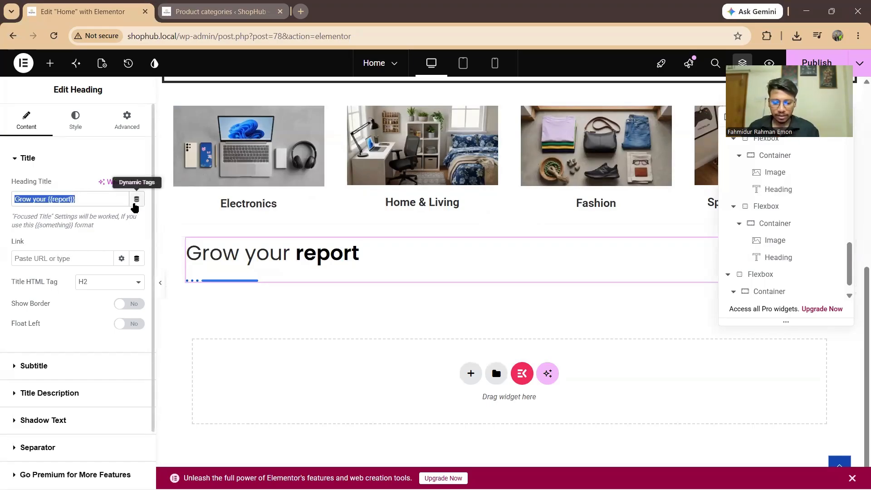
type("Disc")
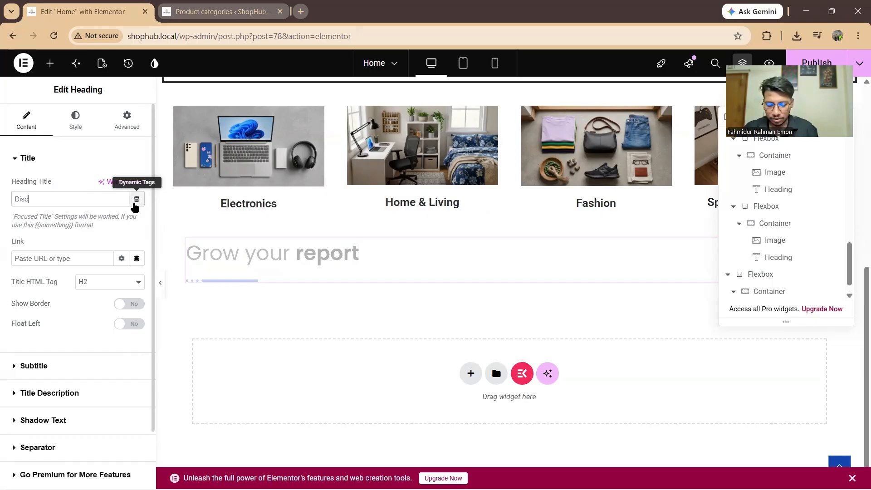
type("ove")
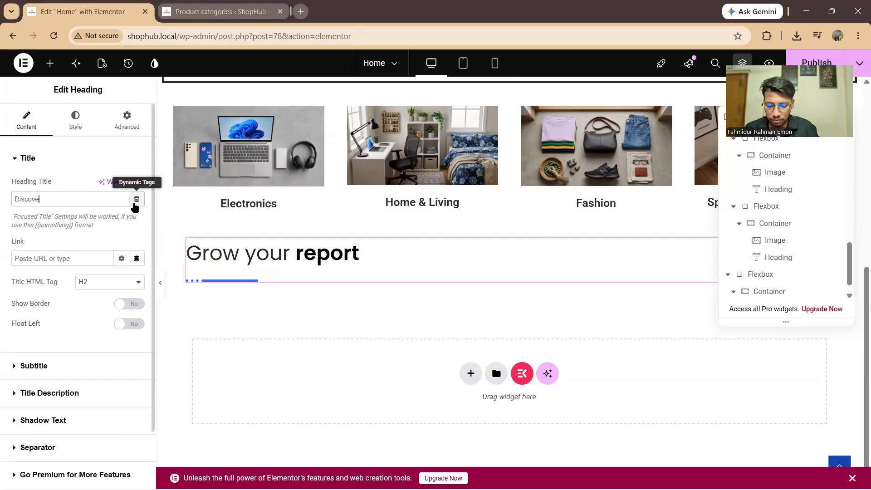
type("r What")
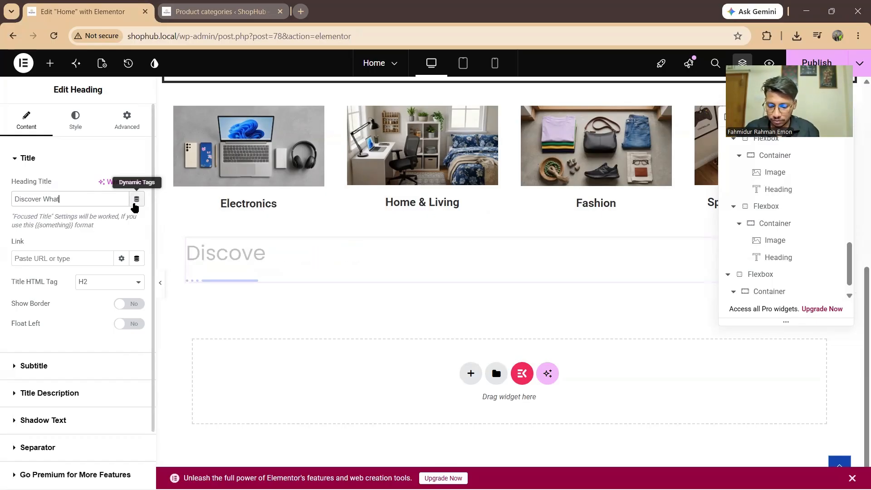
type(",s ")
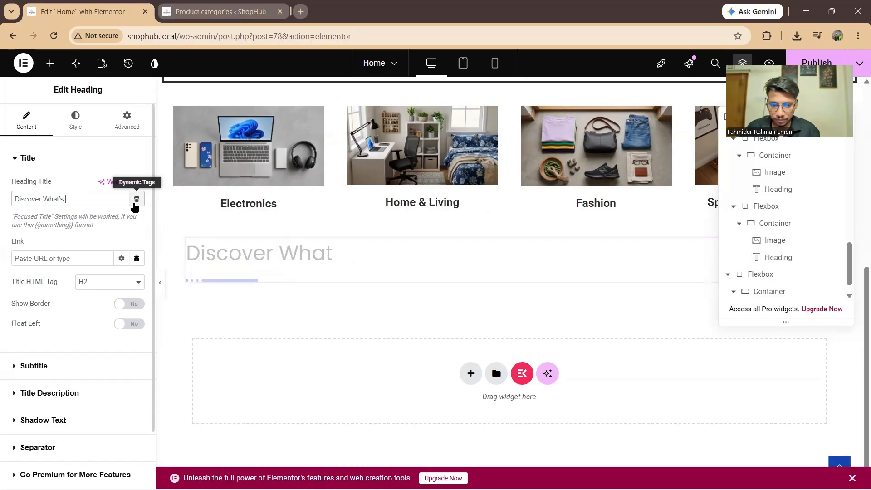
type("New")
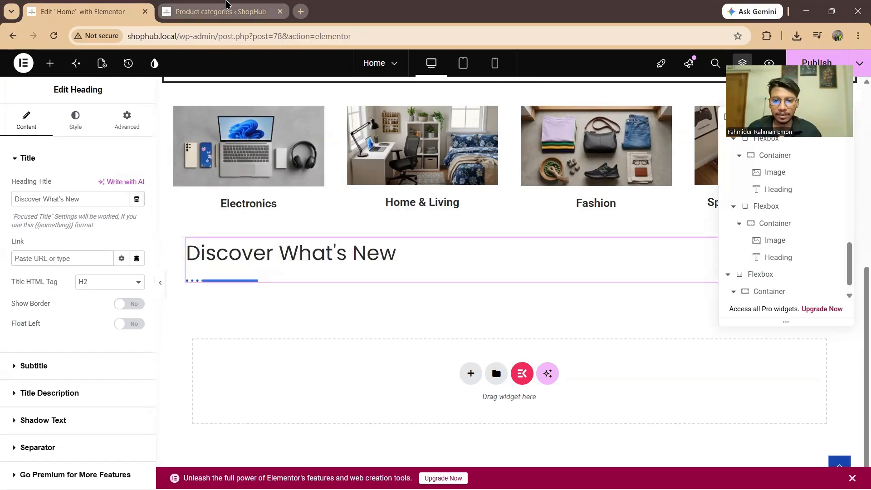
- Open the list of all WordPress pages in the other browser tab and copy the Shop page's Edit link address
left_click(217, 12)
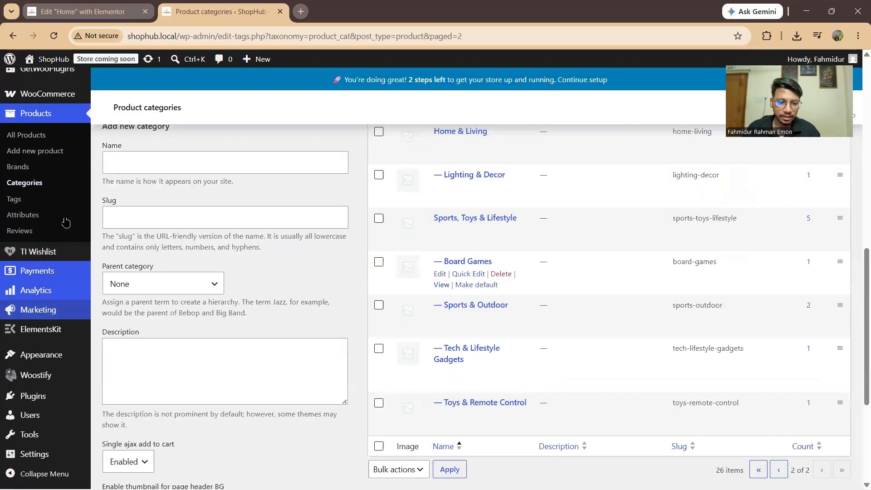
scroll(40, 170, "up", 3)
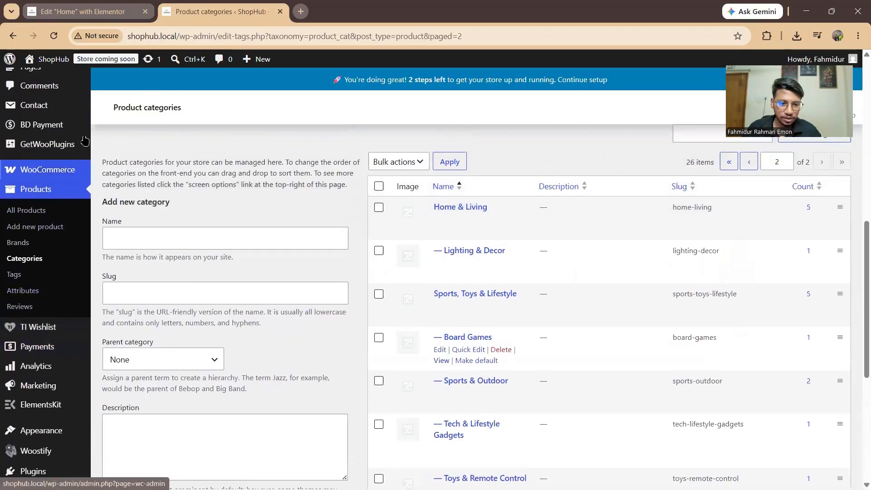
scroll(45, 182, "up", 8)
mouse_move(44, 170)
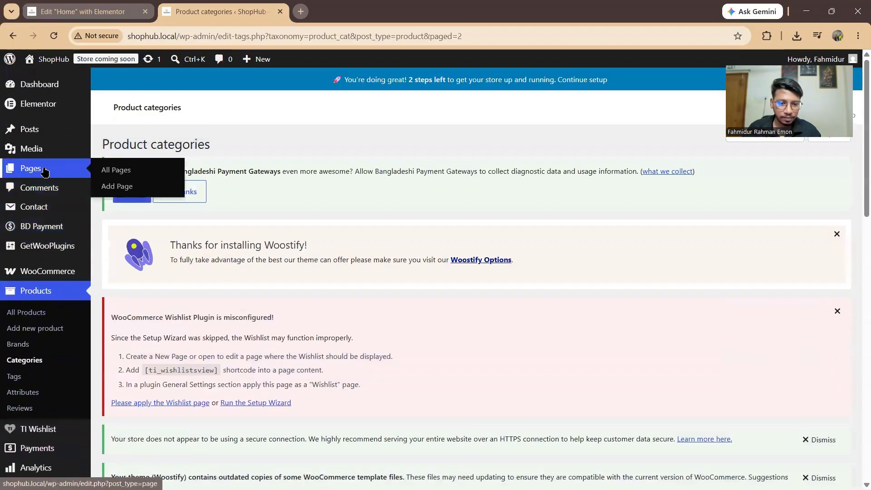
left_click(124, 177)
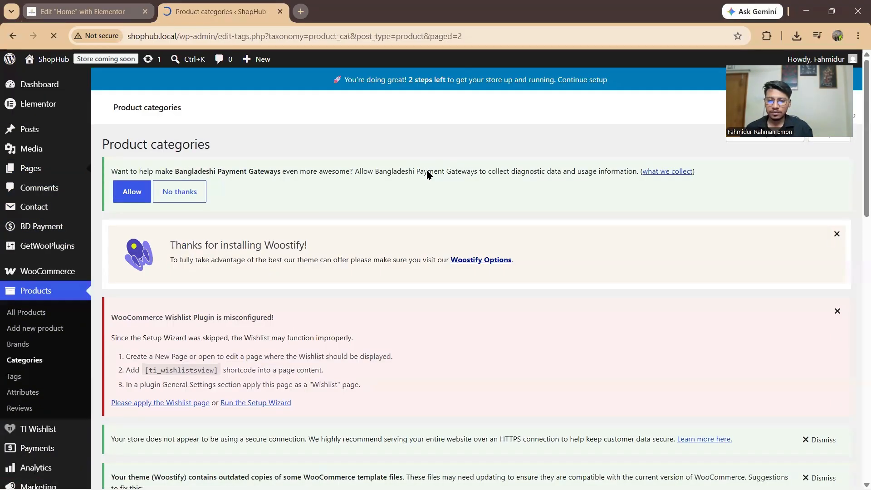
scroll(296, 226, "down", 10)
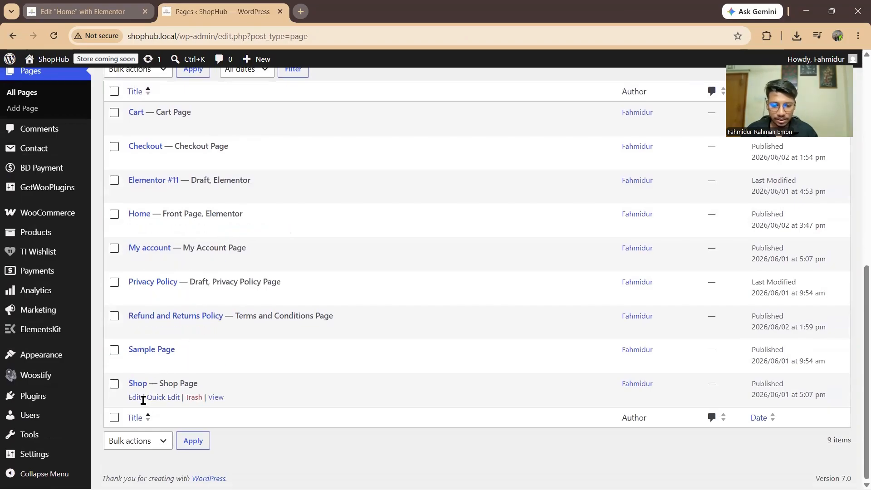
right_click(132, 399)
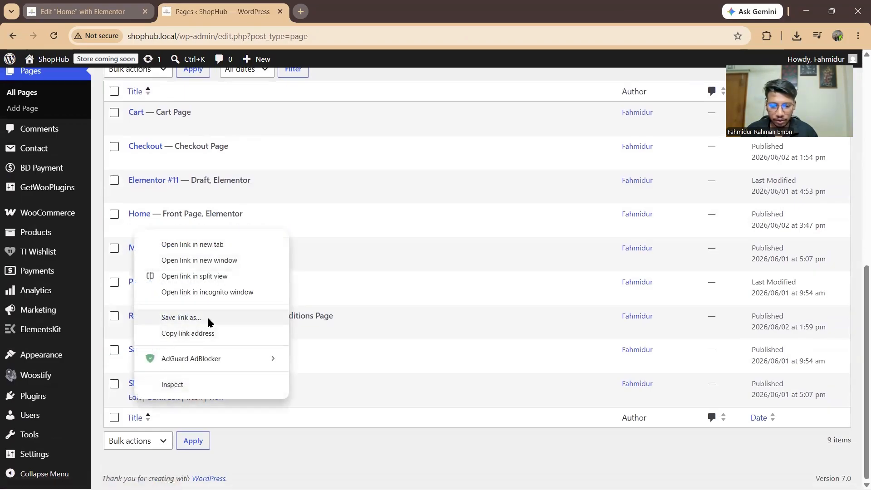
left_click(190, 334)
- Return to the Home page editor and paste the copied Shop page address as the heading's link
left_click(82, 11)
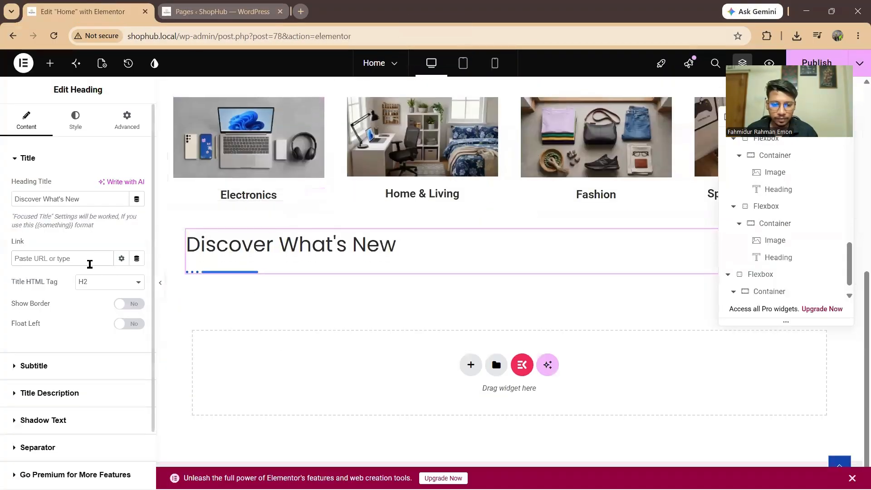
left_click(91, 257)
key("ctrl+v")
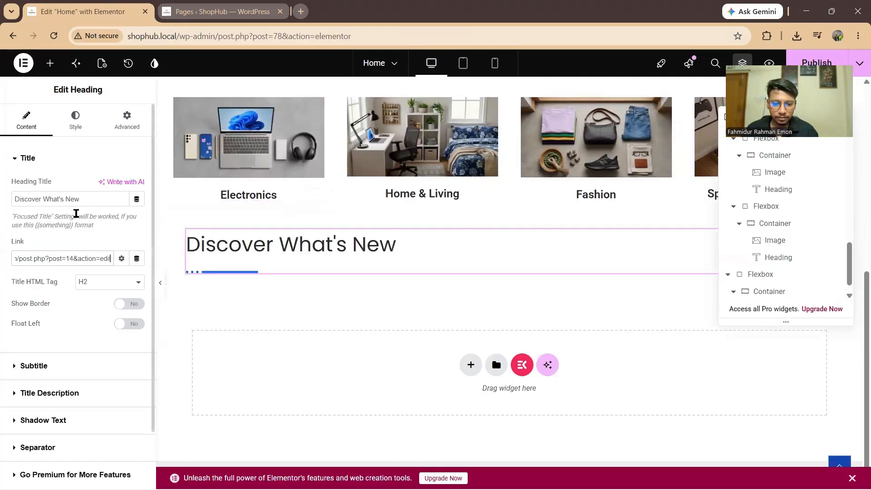
- Enable the subtitle for the "Discover What's New" heading
scroll(86, 319, "down", 2)
left_click(45, 307)
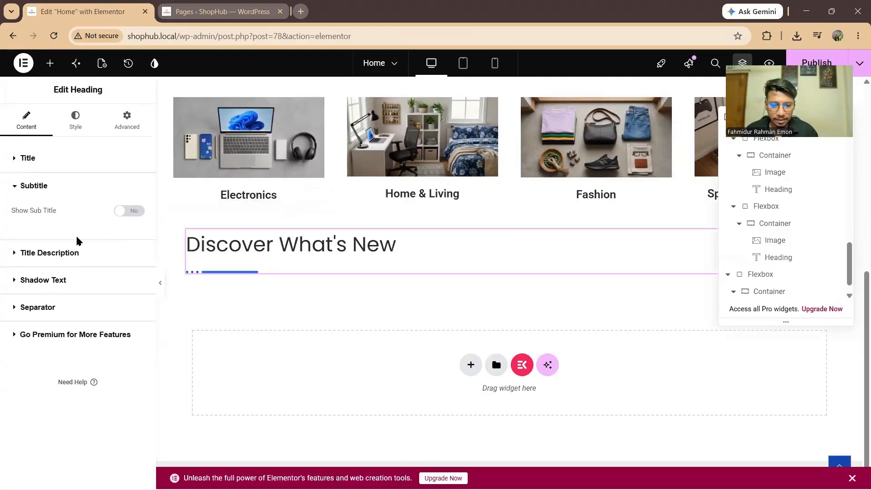
left_click(120, 210)
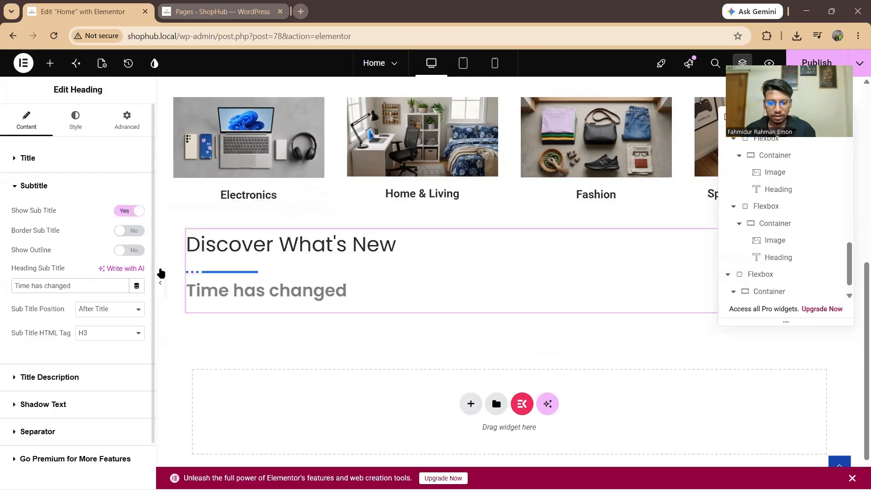
- Set the heading's subtitle text to "Your next favourites await"
key("ctrl+a")
type("Y")
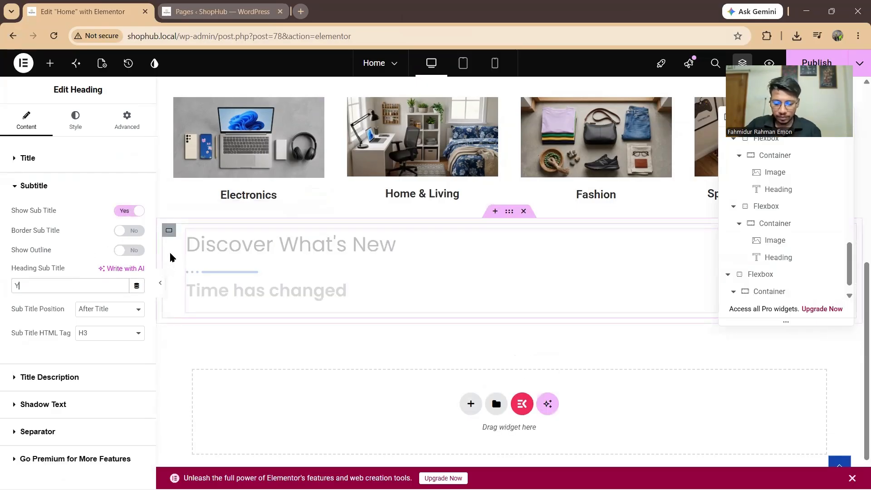
type("our Ne")
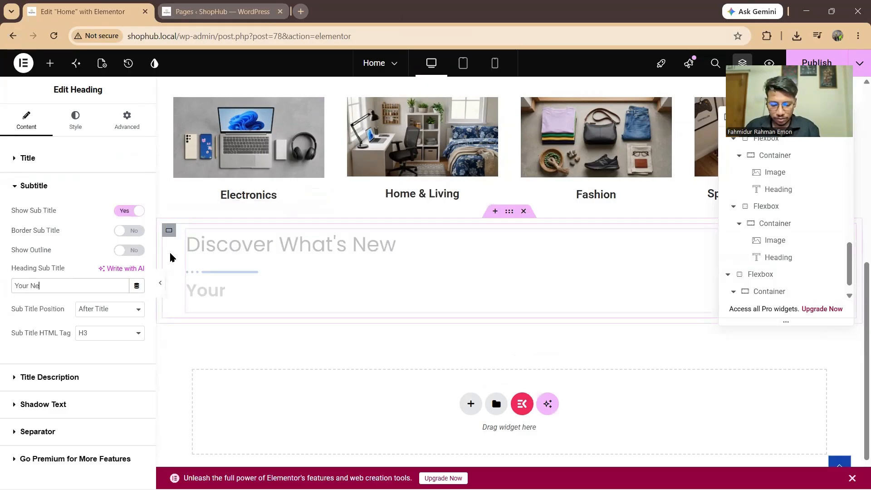
key("BackSpace")
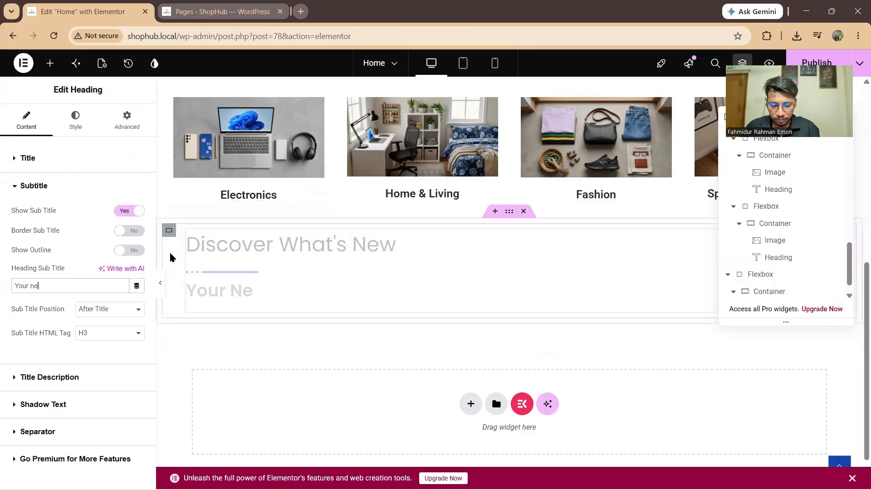
type("ext favo")
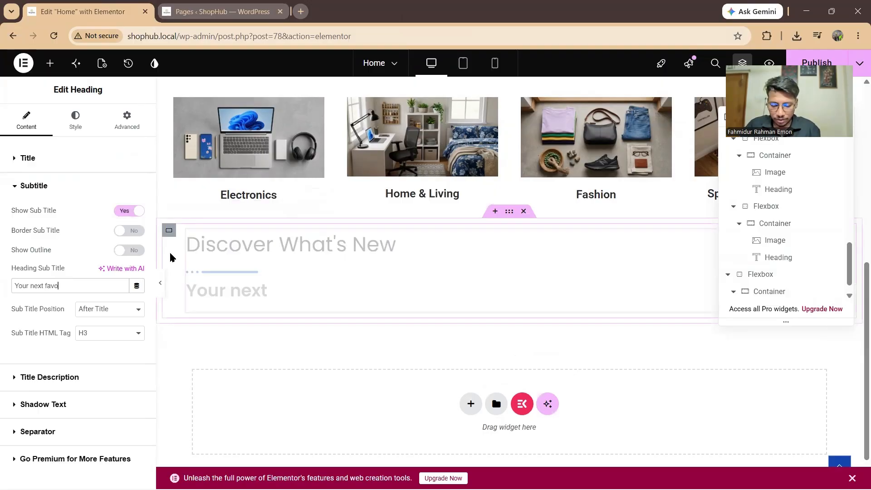
type("urites awaits")
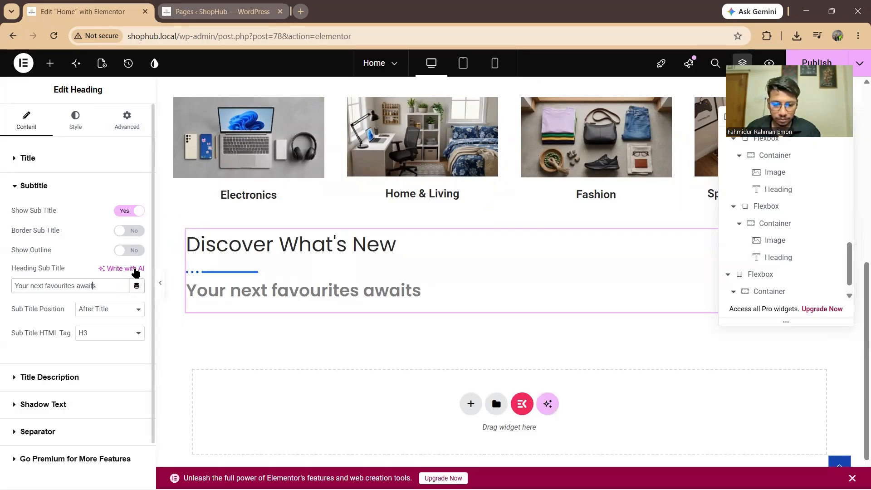
type("'")
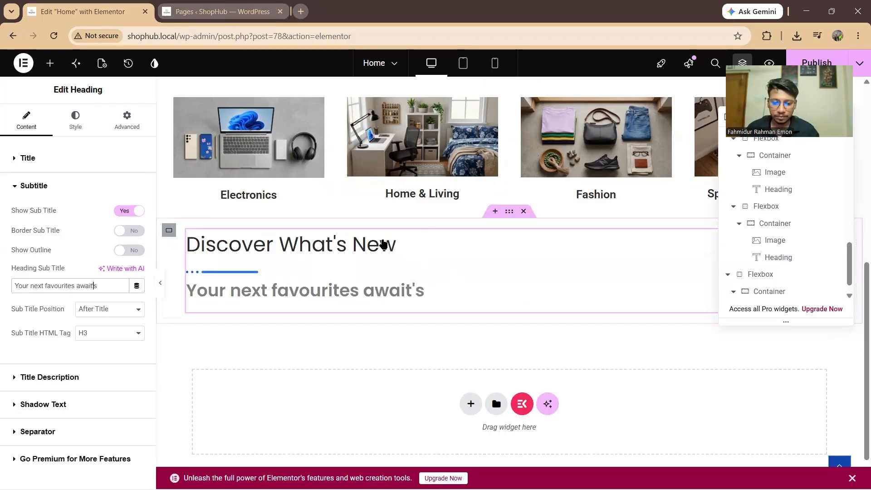
key("alt+Tab")
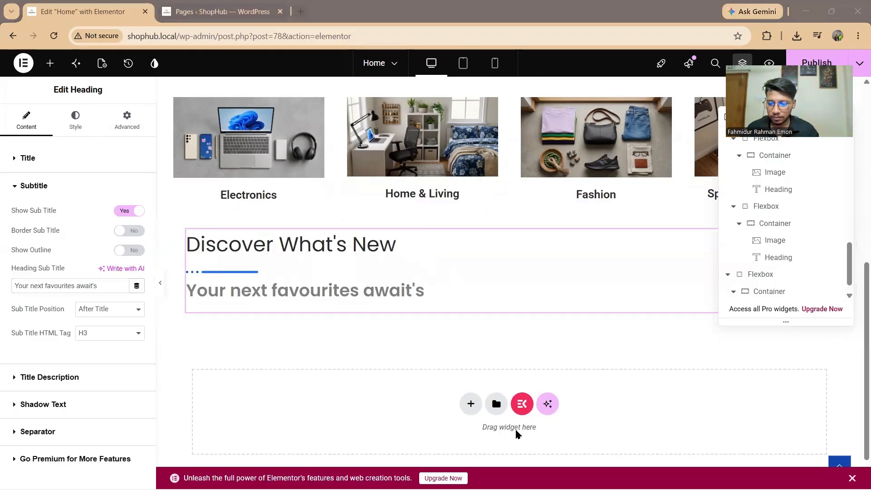
key("BackSpace")
key("BackSpace")
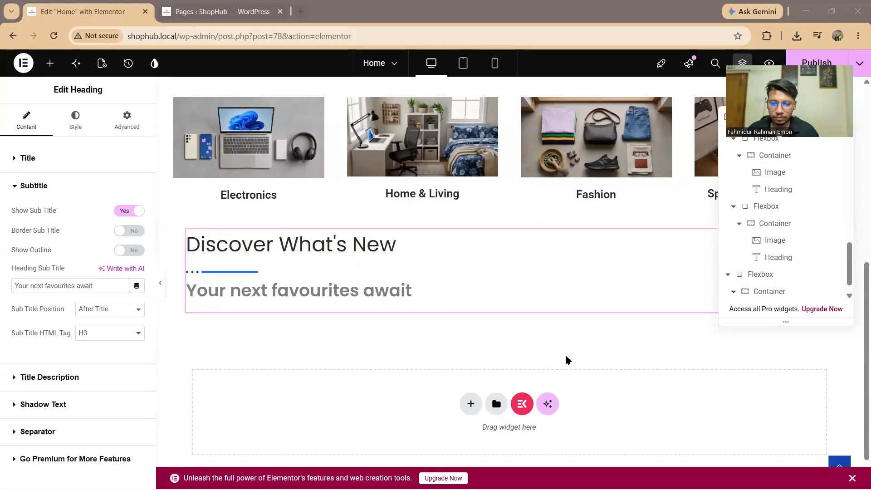
left_click(338, 244)
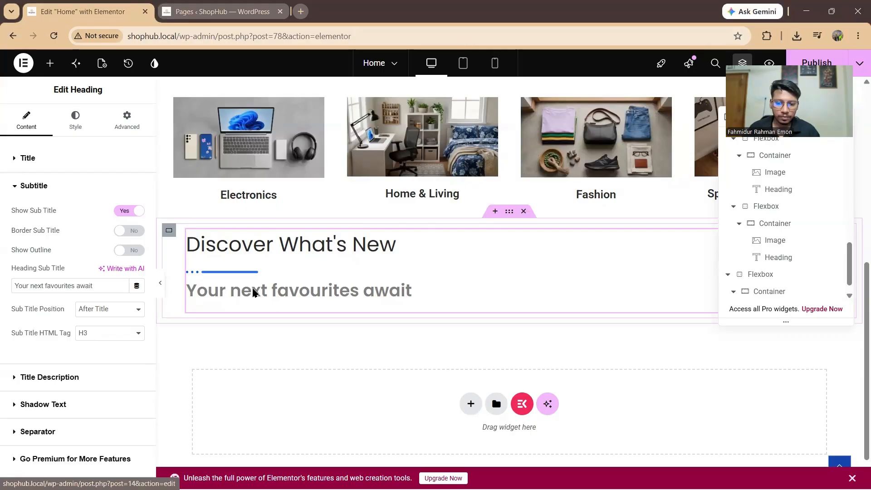
left_click(44, 158)
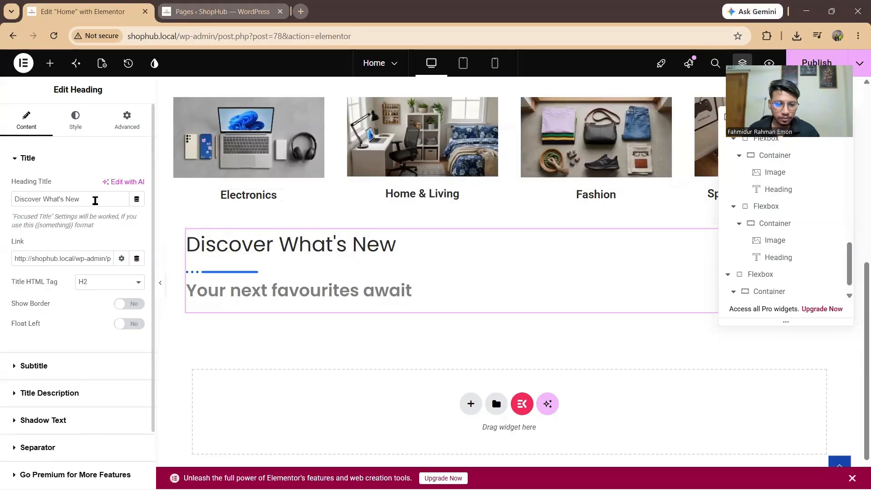
scroll(97, 209, "down", 1)
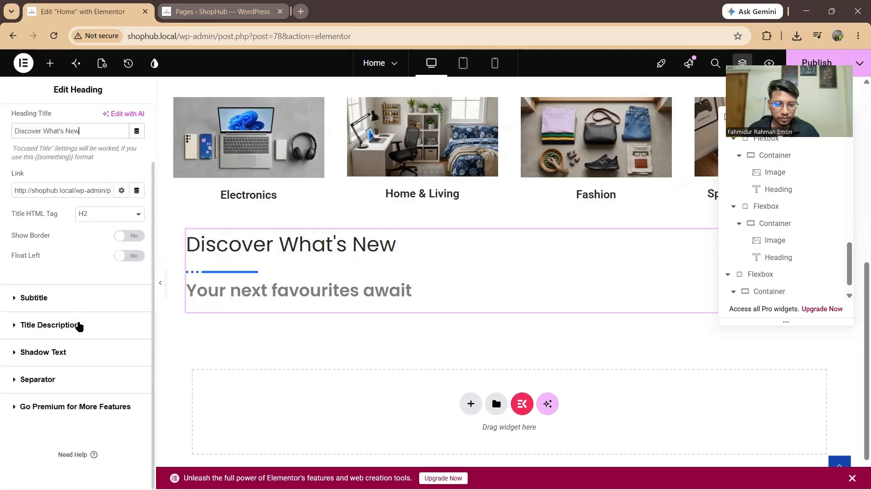
scroll(84, 294, "up", 1)
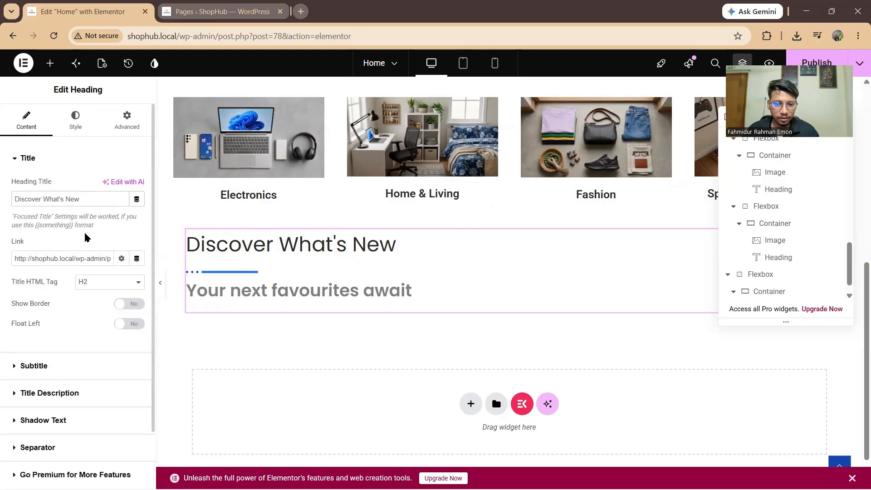
- Set the general alignment of the "Discover What's New" heading widget to center
left_click(73, 118)
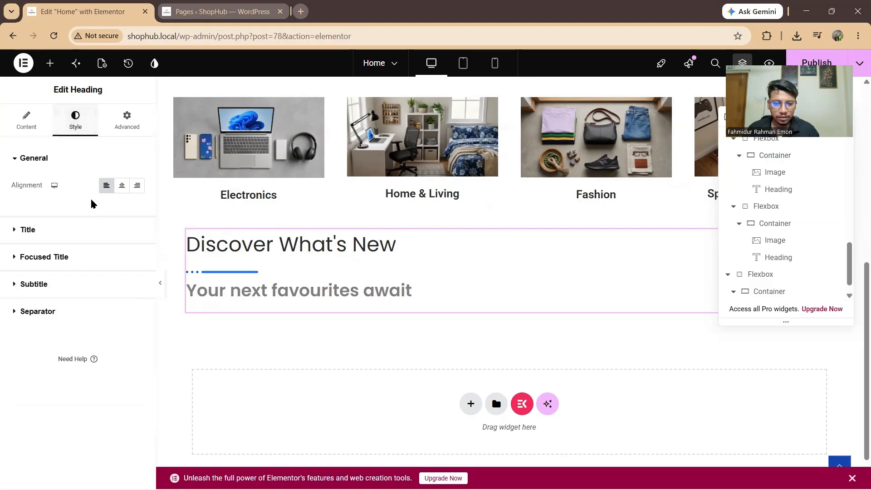
left_click(133, 217)
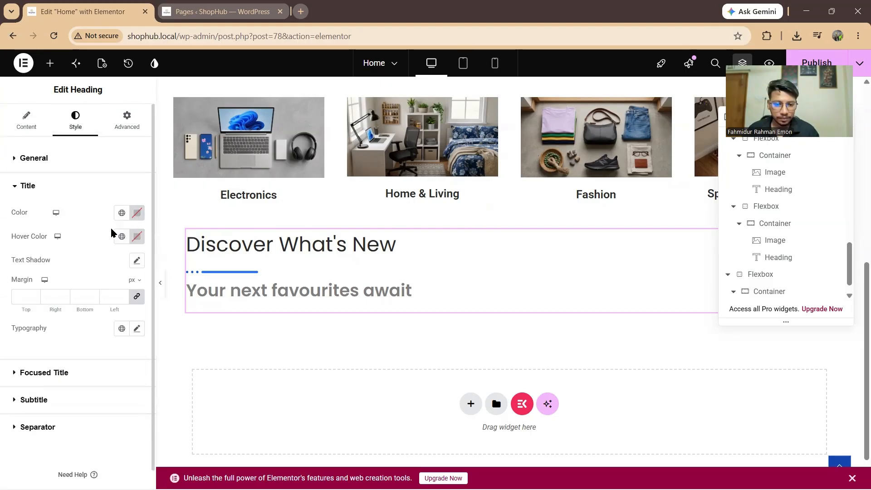
scroll(108, 264, "down", 1)
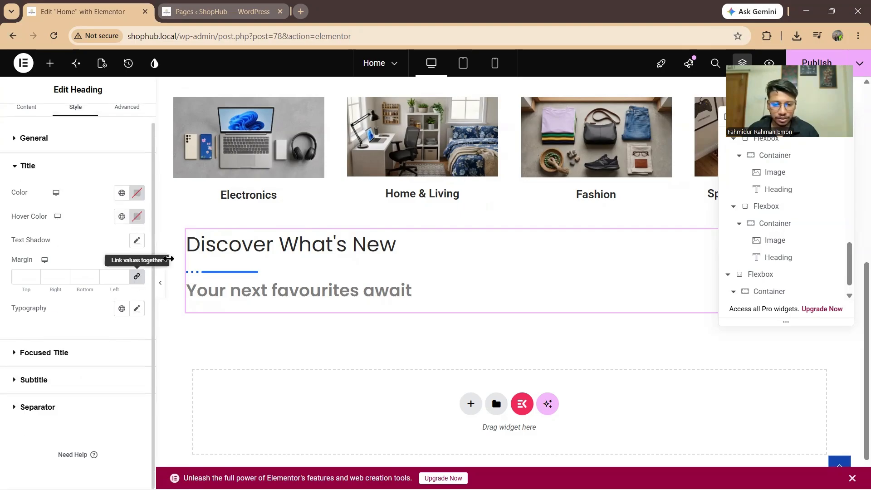
scroll(249, 254, "up", 3)
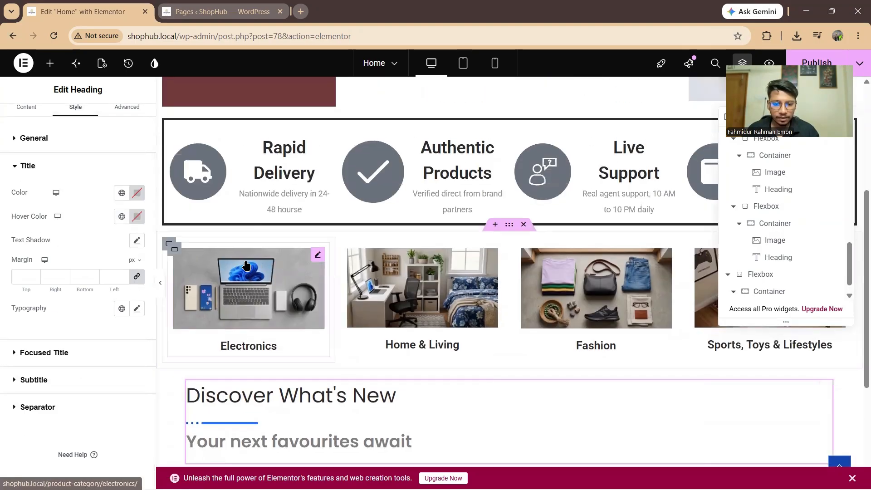
scroll(272, 272, "down", 3)
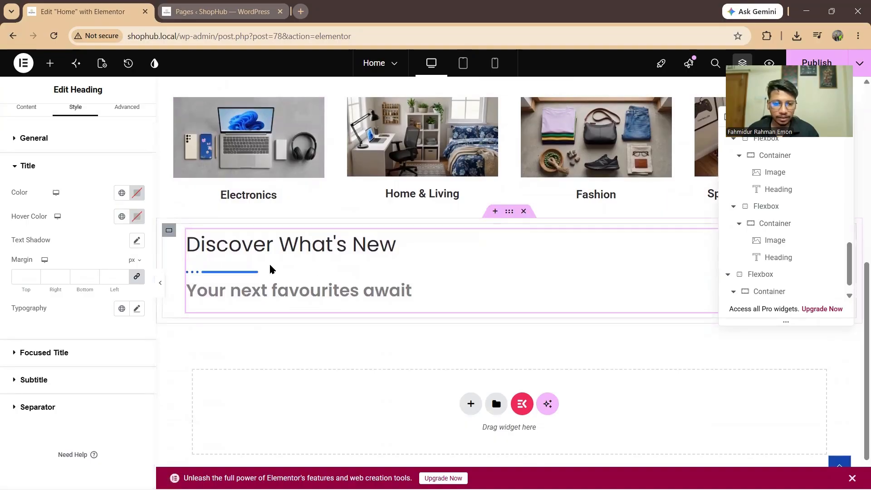
scroll(270, 269, "up", 2)
left_click(27, 139)
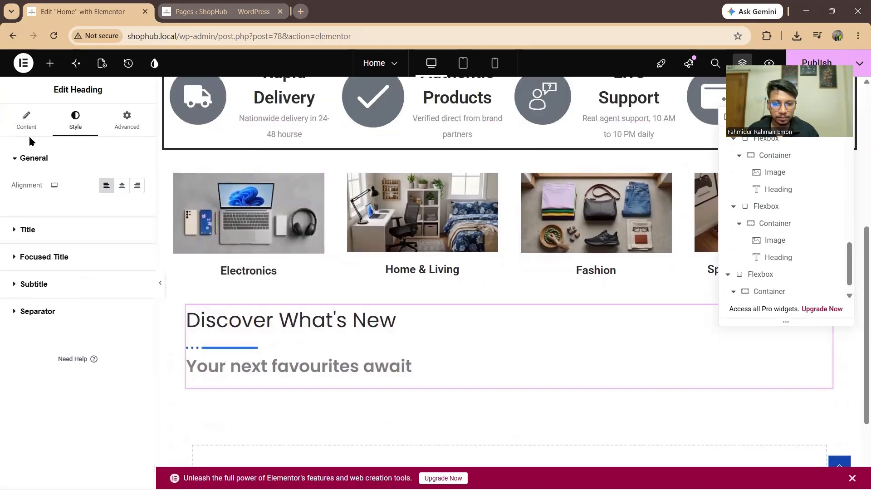
left_click(122, 185)
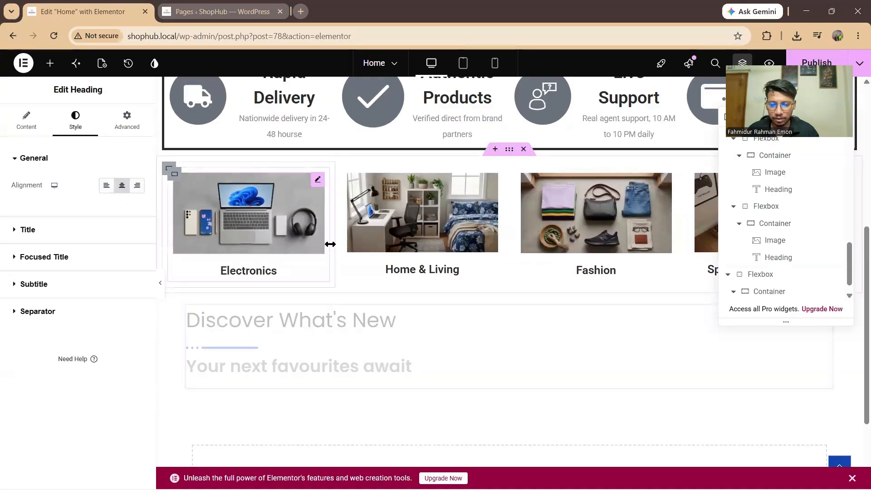
- Set the background type of the container holding the "Discover What's New" heading to slideshow
scroll(396, 270, "down", 2)
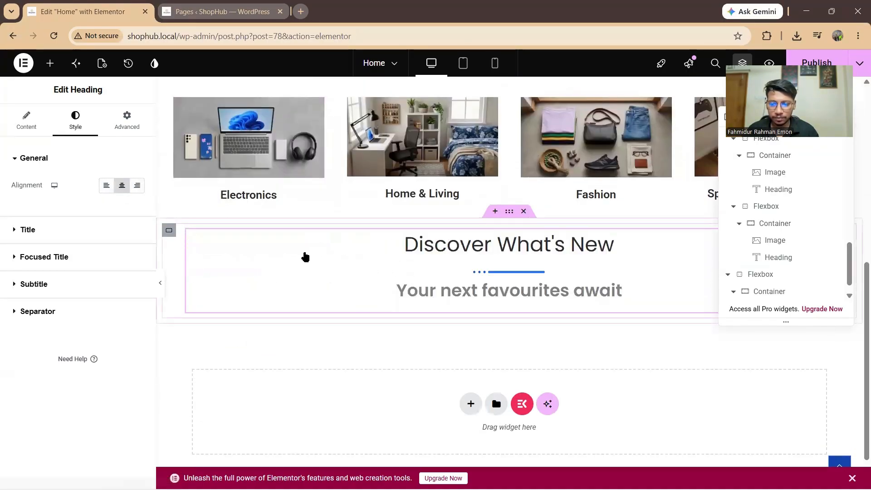
scroll(303, 255, "up", 2)
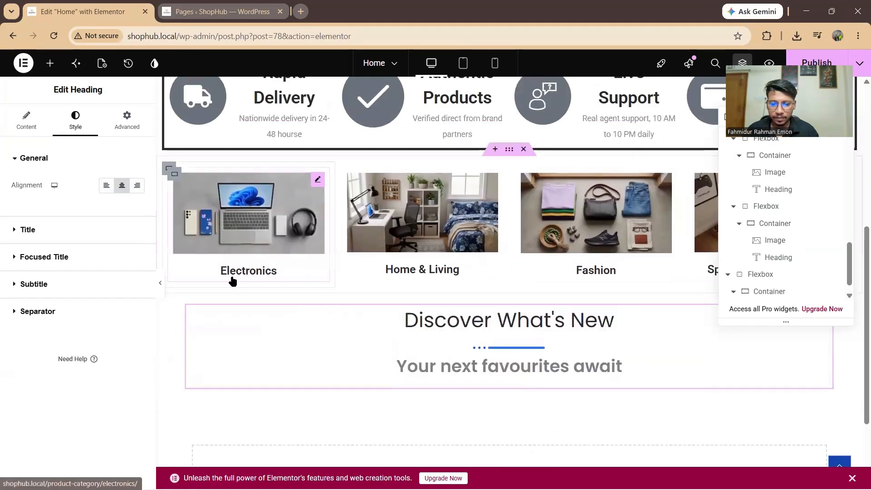
left_click(770, 292)
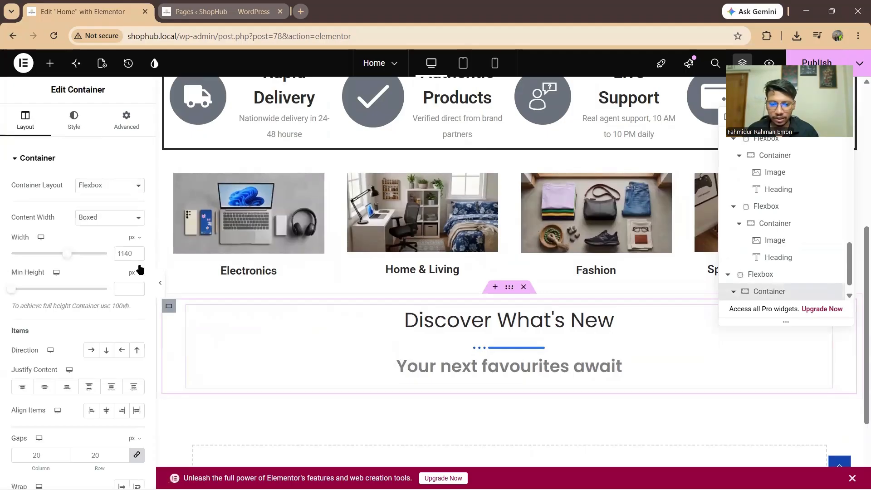
left_click(72, 121)
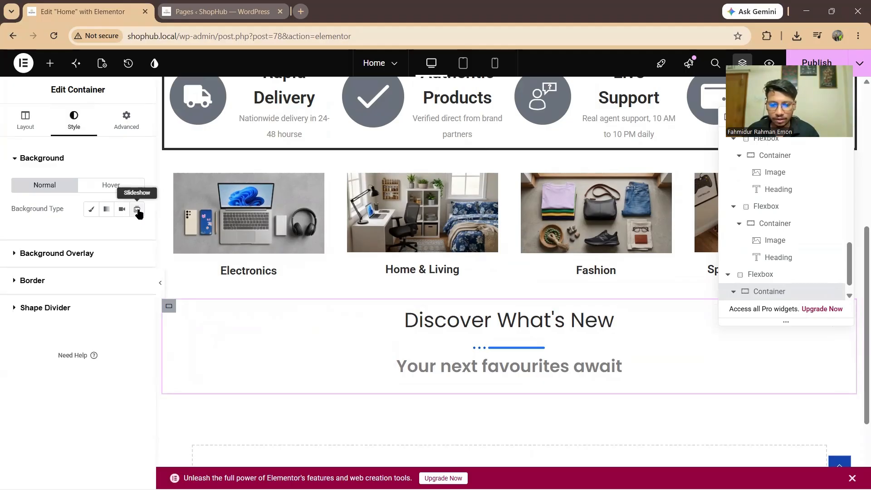
left_click(137, 210)
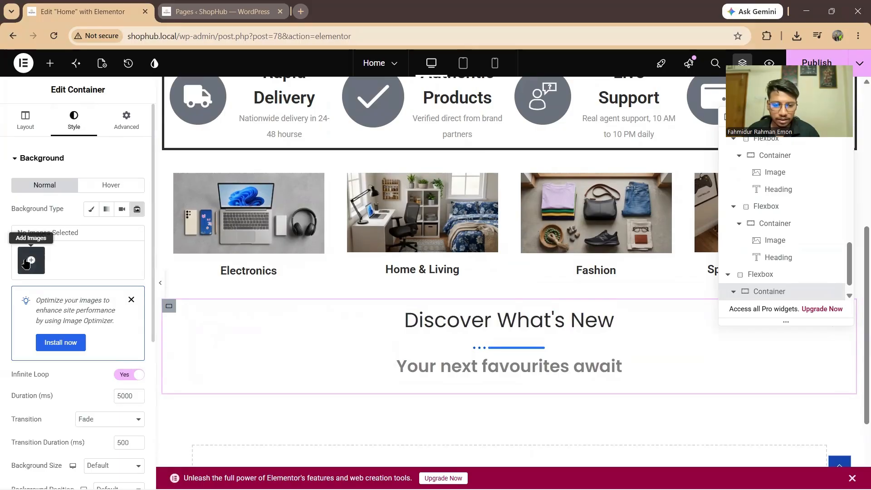
- Insert a slideshow gallery of the sports, toys and lifestyle image, the flat-lay fashion image and the two home and living images
left_click(27, 261)
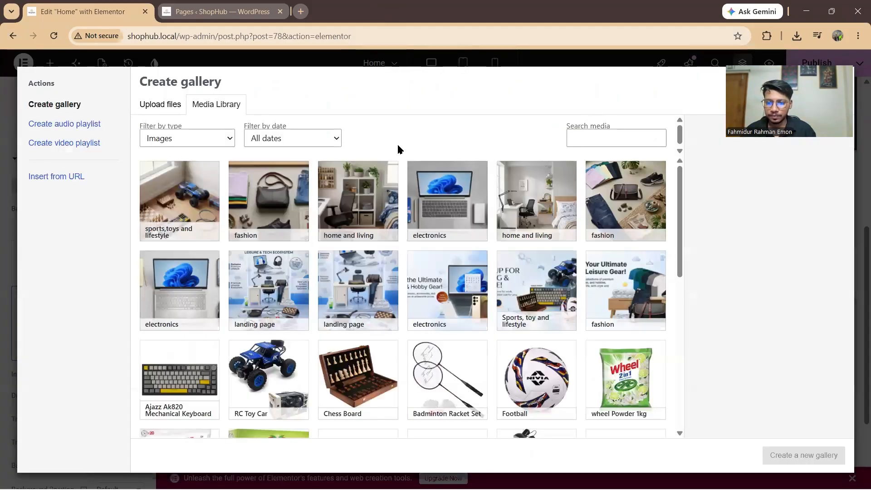
scroll(474, 211, "down", 3)
scroll(473, 211, "up", 3)
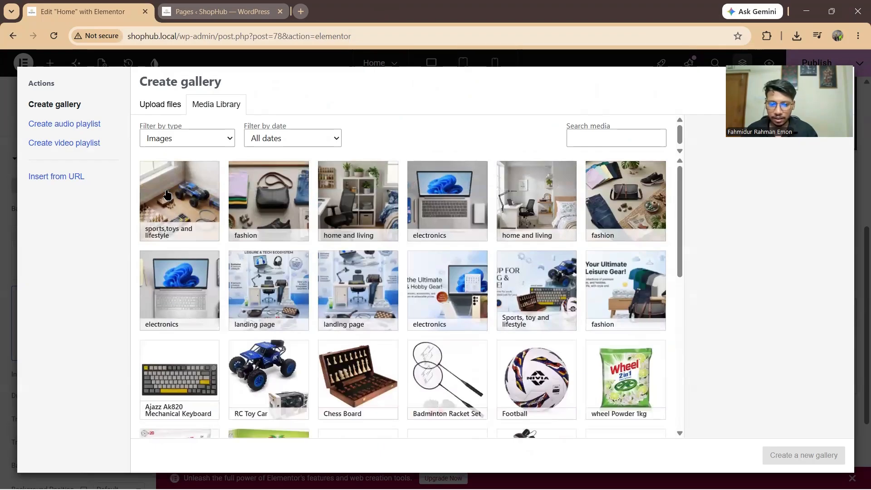
left_click(169, 195)
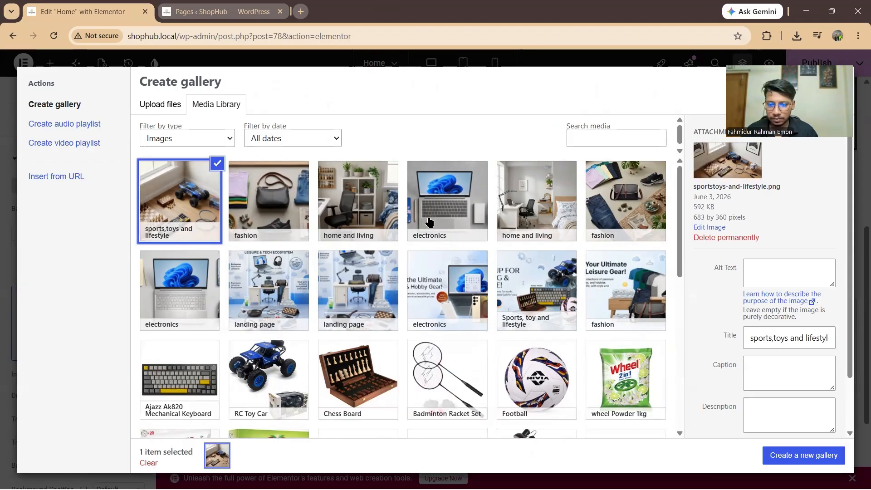
left_click(621, 195)
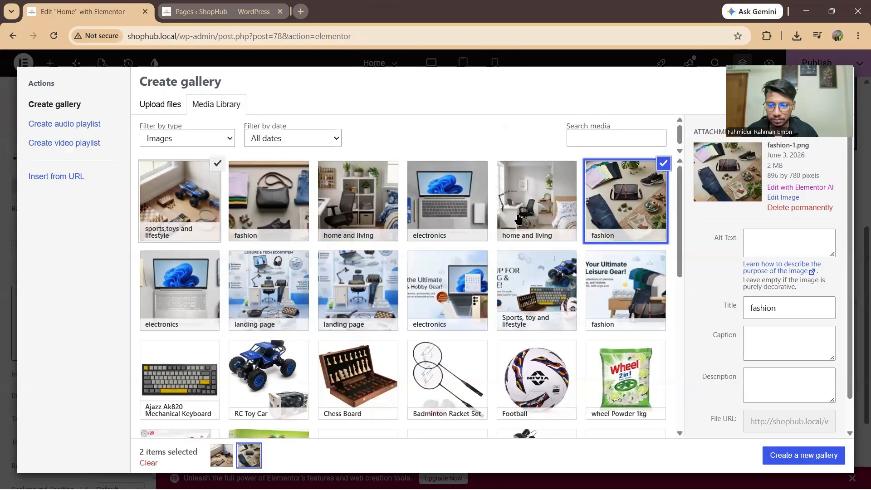
scroll(518, 219, "down", 2)
scroll(519, 219, "up", 2)
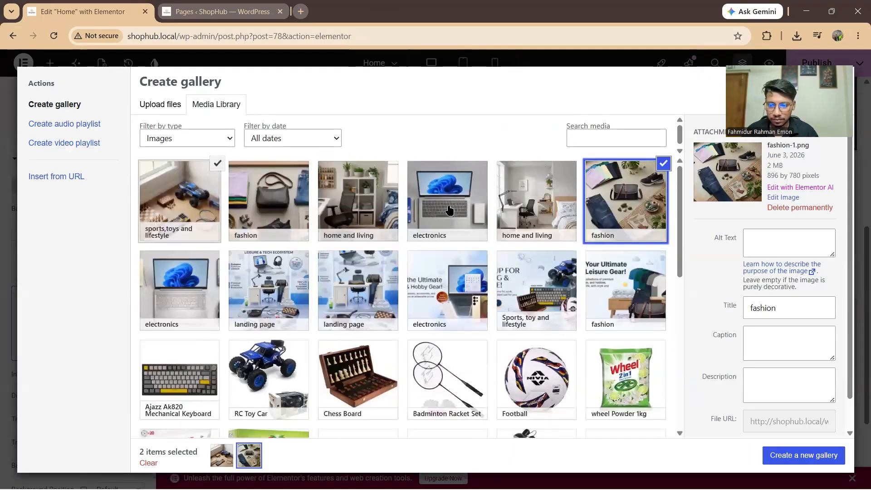
left_click(526, 205)
left_click(364, 205)
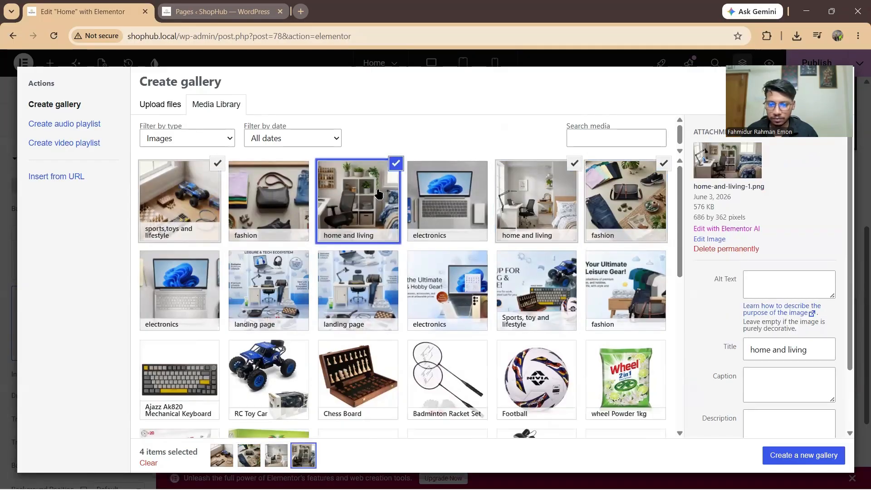
left_click(792, 456)
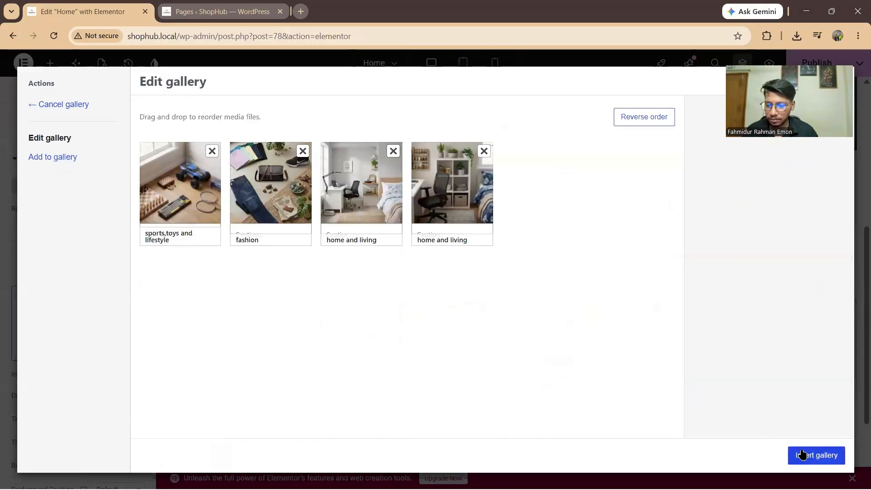
left_click(802, 454)
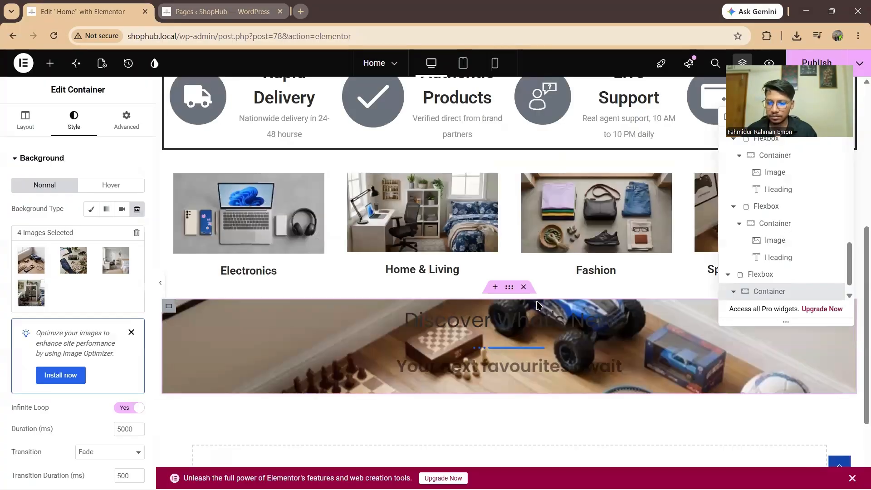
- Examine the slideshow settings and how the rotating images look behind the heading and below the category cards
scroll(505, 257, "down", 2)
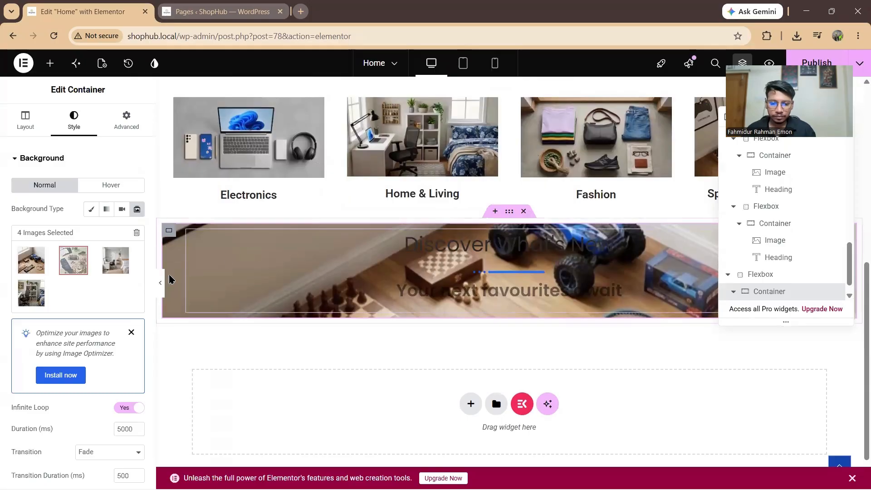
scroll(109, 304, "down", 2)
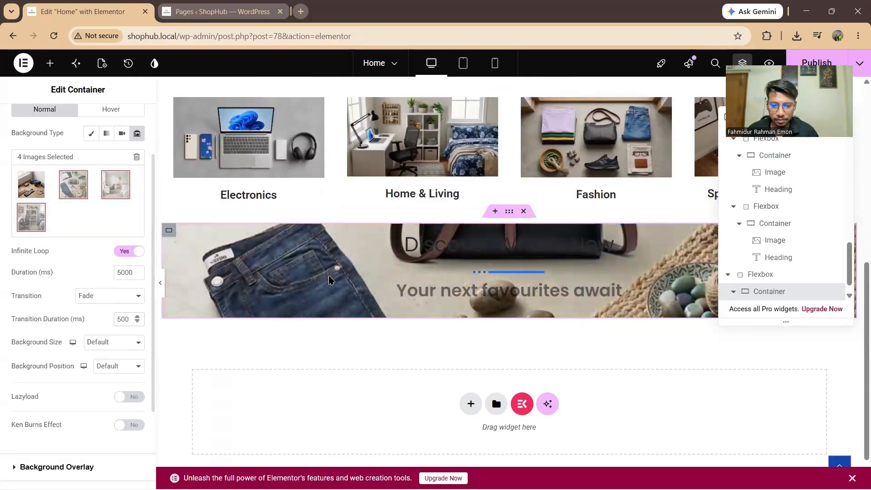
scroll(68, 277, "up", 2)
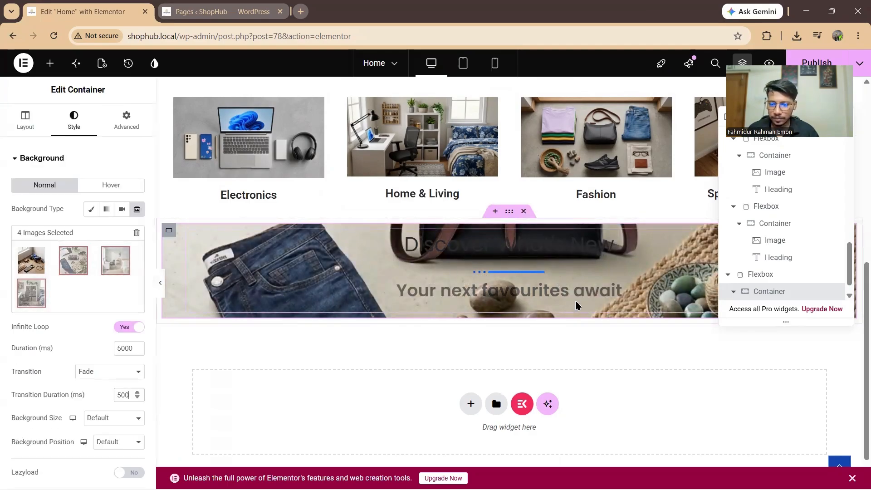
left_click(482, 251)
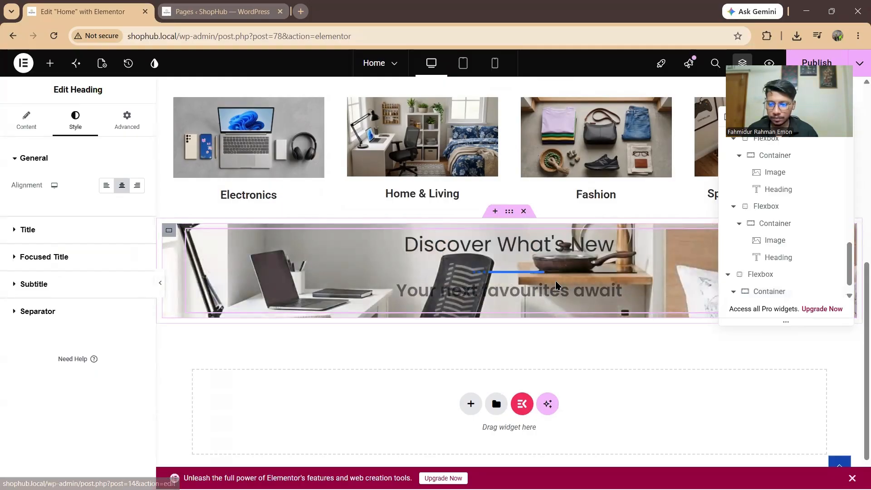
scroll(336, 270, "down", 1)
scroll(461, 272, "up", 2)
scroll(499, 283, "down", 2)
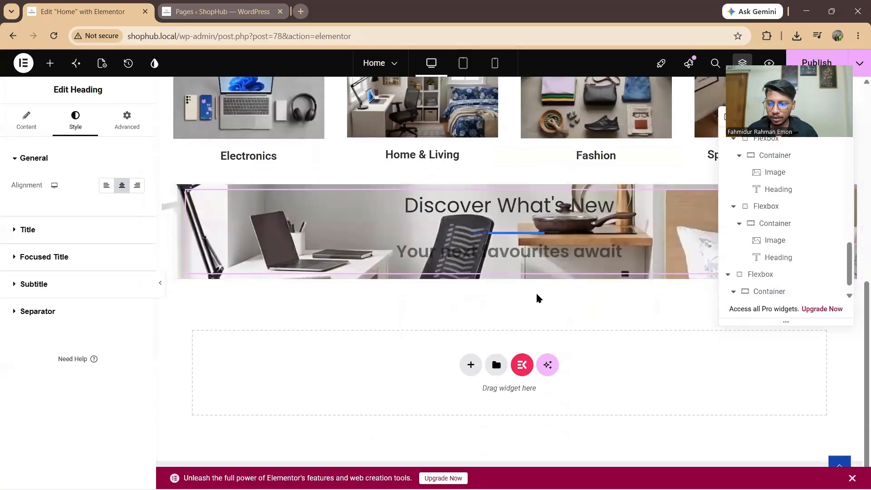
scroll(541, 288, "up", 2)
scroll(541, 288, "up", 2)
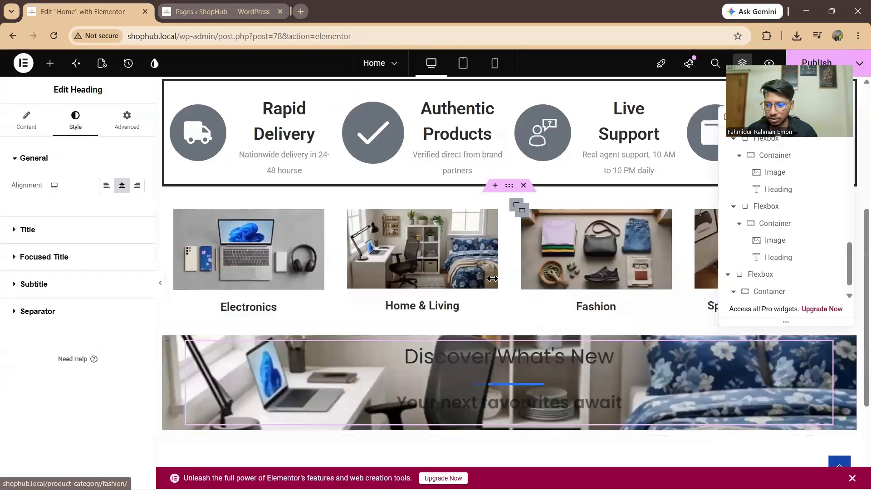
scroll(537, 272, "down", 4)
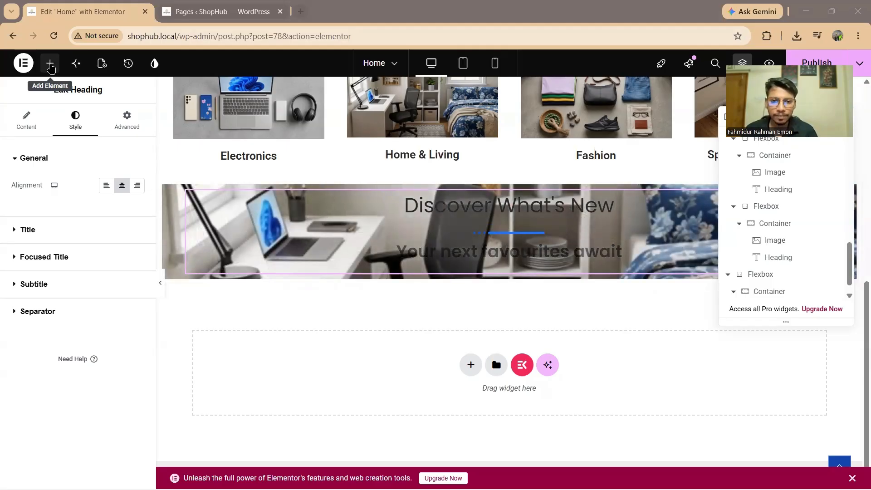
- Search Google in a new browser tab for "woo product shortcode" and open WooCommerce's Product shortcodes documentation
left_click(300, 12)
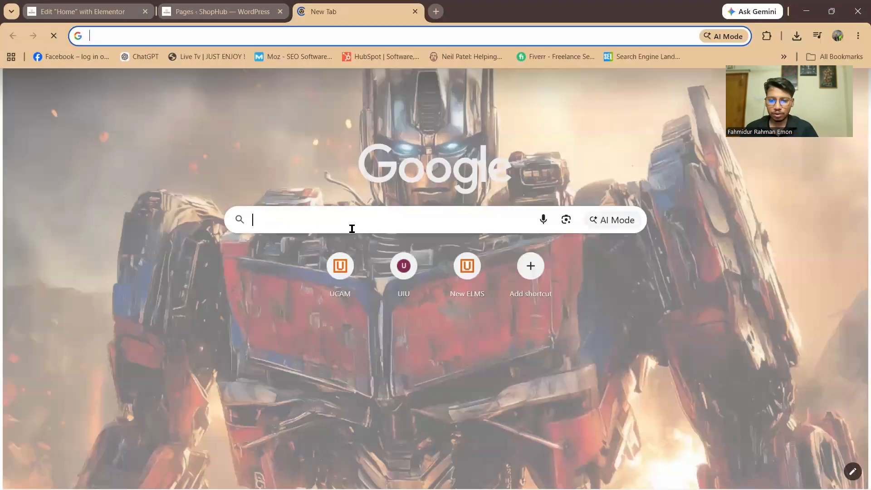
left_click(352, 228)
type("woo p")
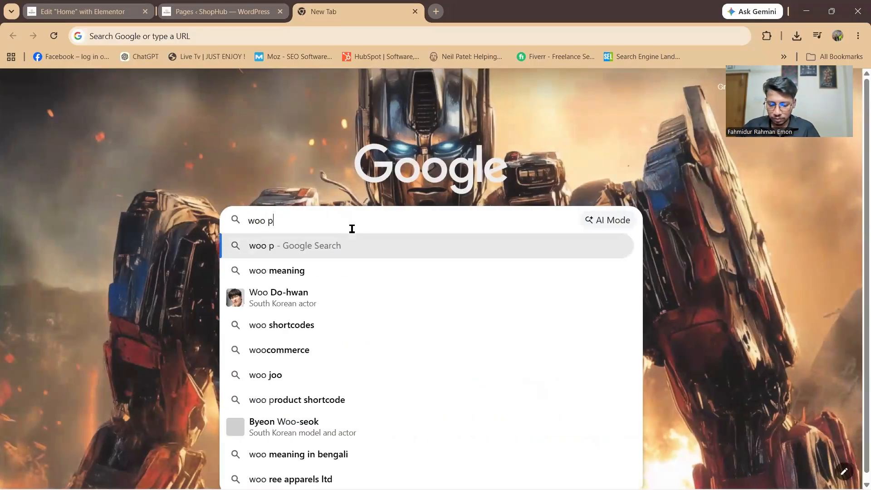
type("roduct")
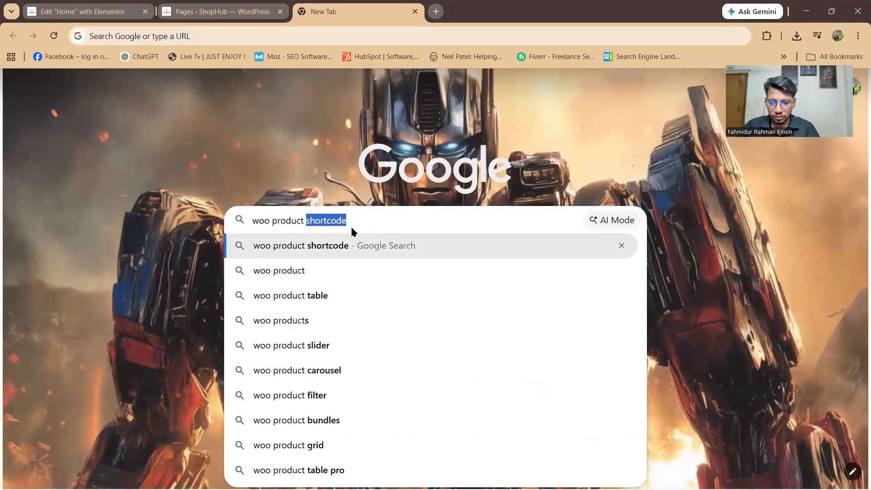
key("Return")
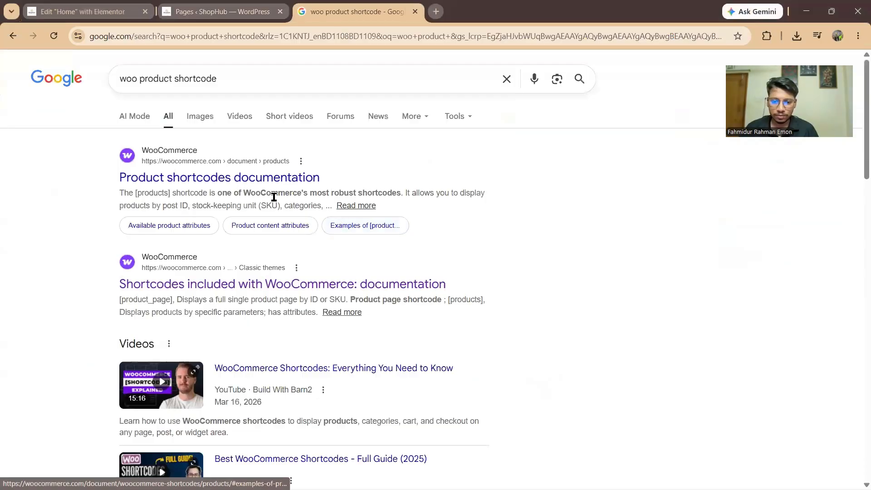
left_click(261, 182)
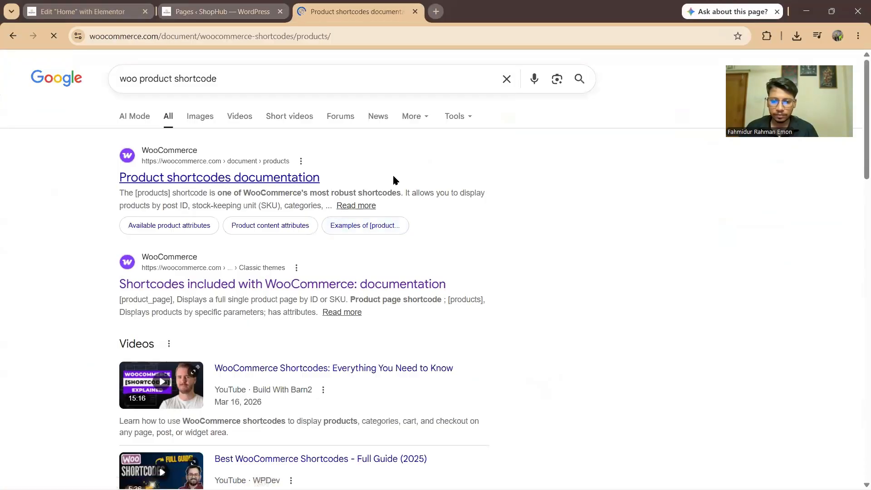
- Copy the Scenario 4 newest-products shortcode [products limit="4" columns="4" orderby="id" order="DESC" visibility="visible"] from the documentation
scroll(399, 217, "down", 3)
scroll(400, 218, "down", 20)
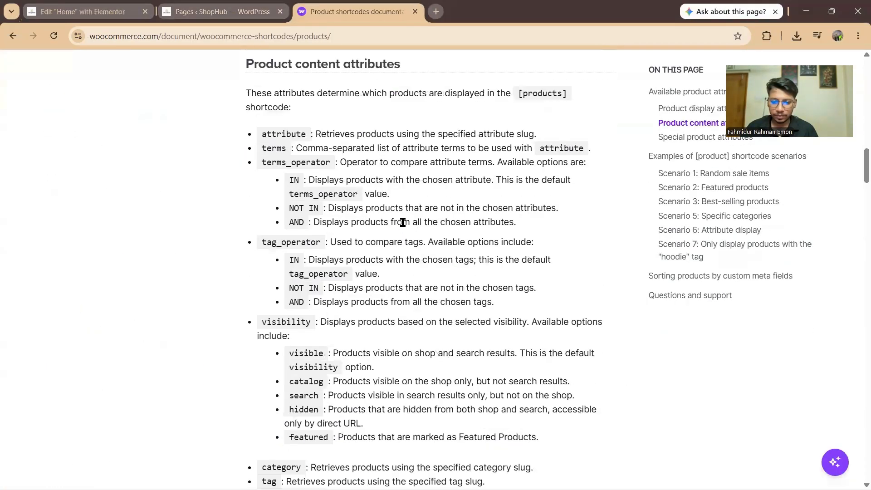
scroll(402, 219, "down", 20)
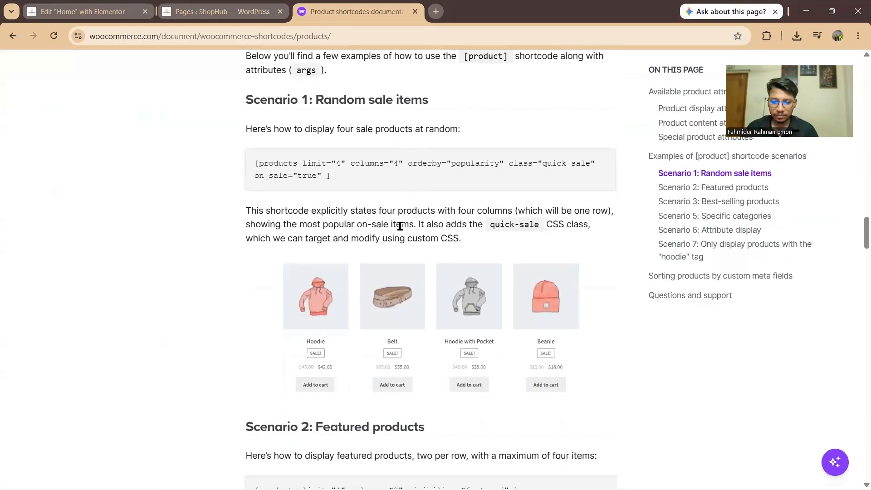
scroll(397, 230, "down", 7)
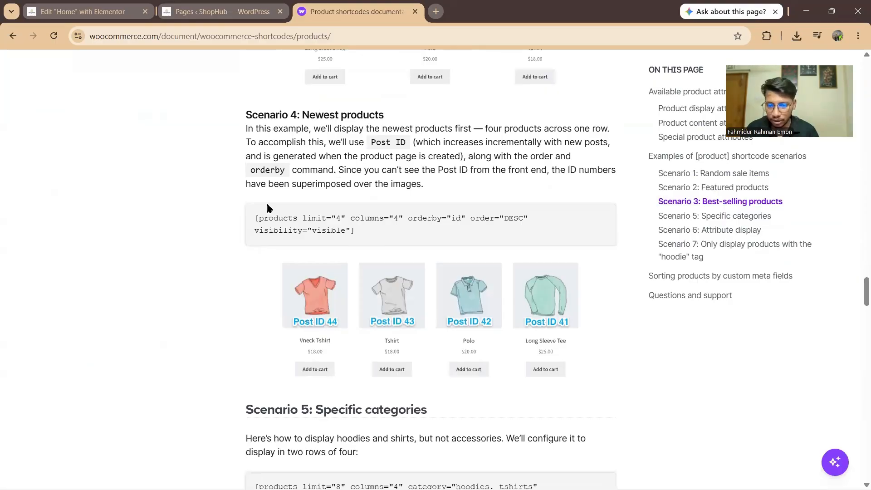
left_click_drag(256, 217, 342, 243)
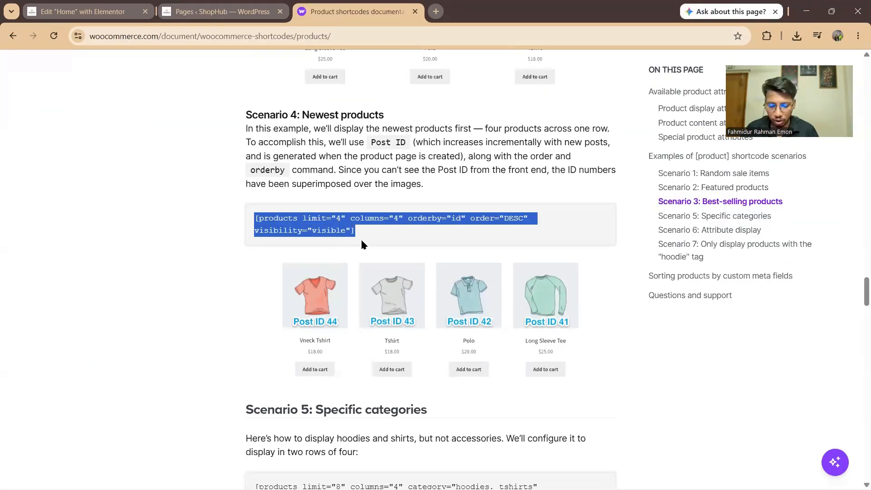
- Return to the Home page editor and add a Container widget below the "Discover What's New" heading, inside the slideshow container
left_click(213, 6)
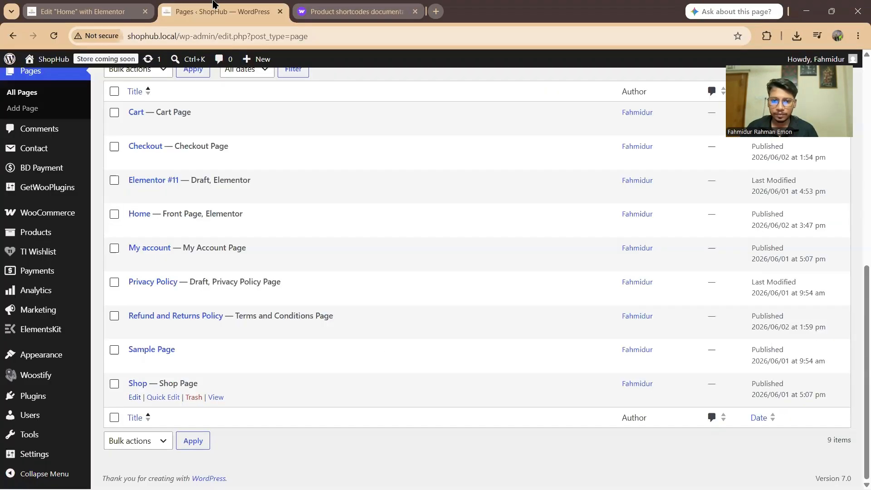
left_click(132, 7)
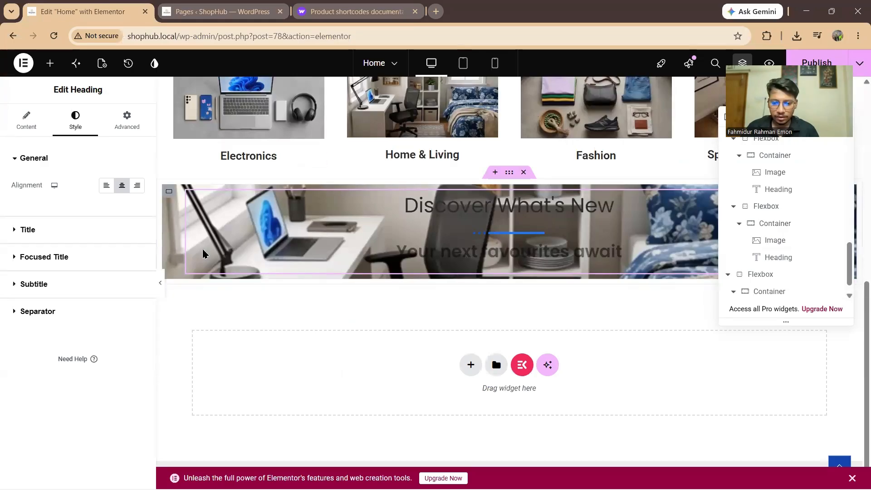
left_click(48, 63)
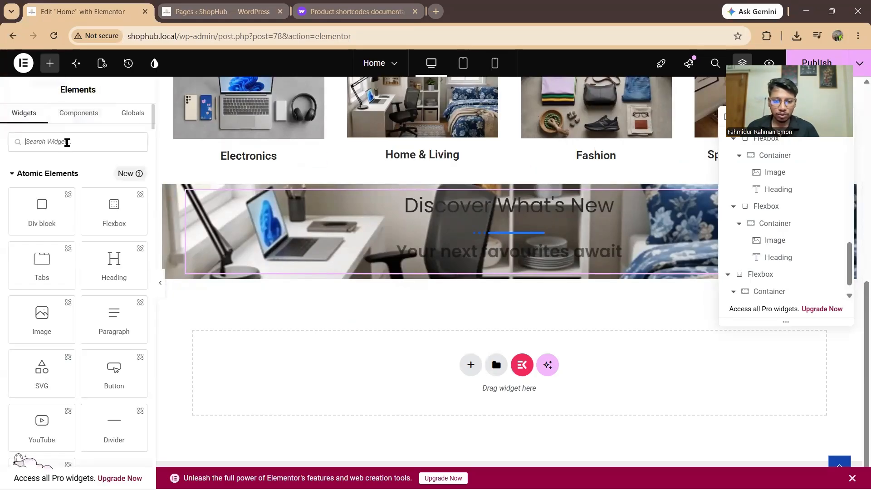
left_click(67, 142)
type("cont")
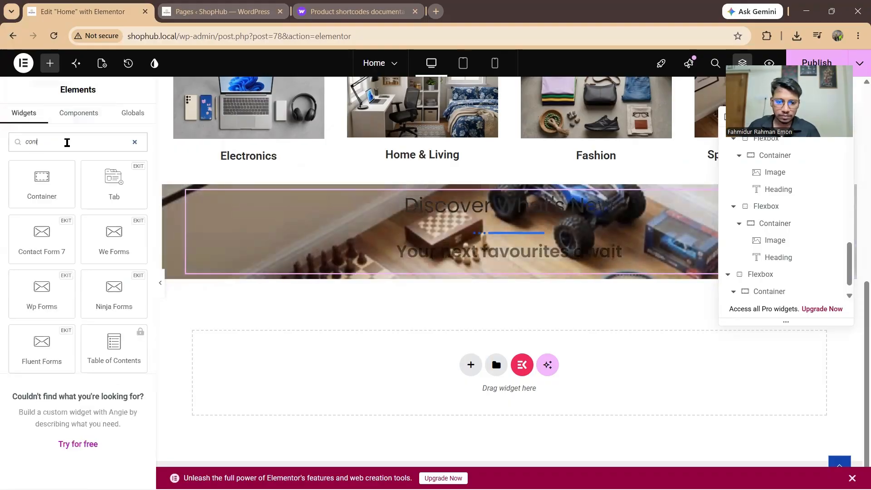
left_click_drag(54, 191, 478, 274)
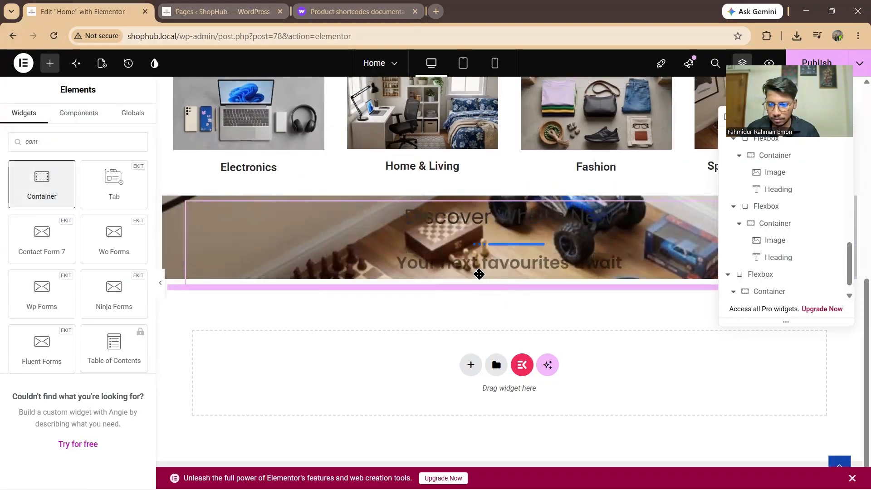
scroll(431, 324, "down", 2)
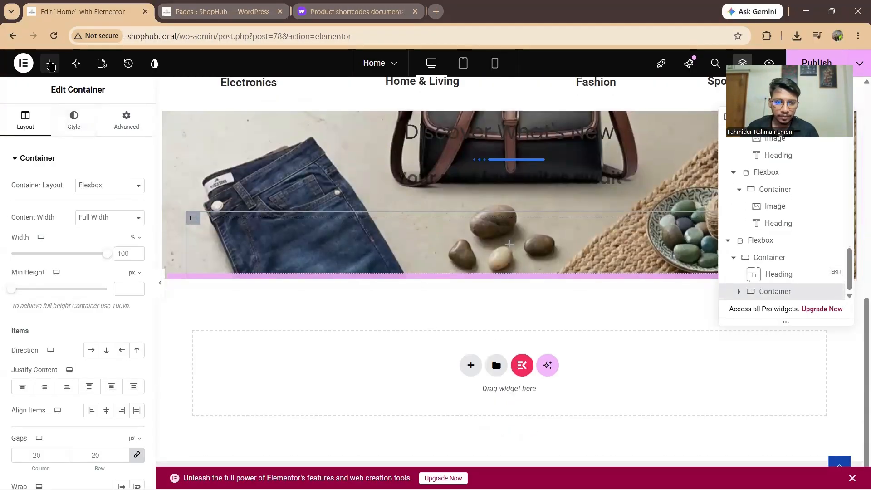
- Add a Shortcode widget to the new inner container and apply [products limit="4" columns="4" orderby="id" order="DESC" visibility="visible"] in it
left_click(50, 64)
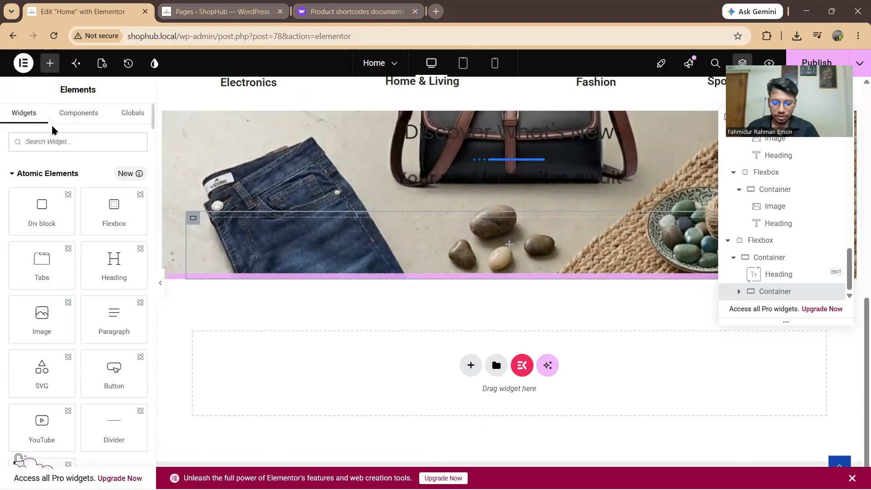
type("short")
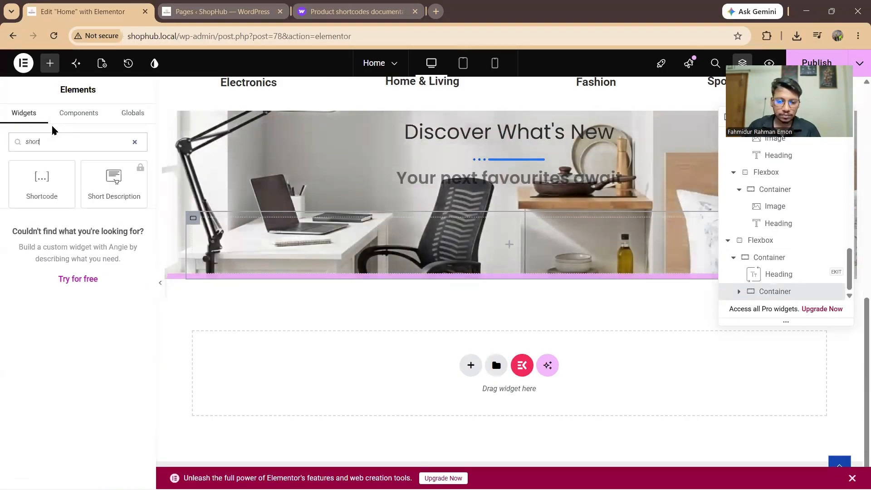
left_click_drag(54, 190, 462, 272)
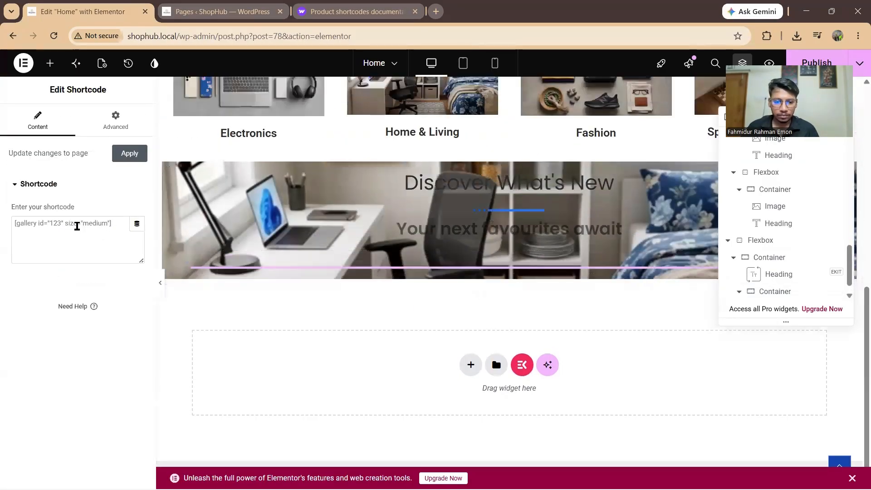
left_click(101, 234)
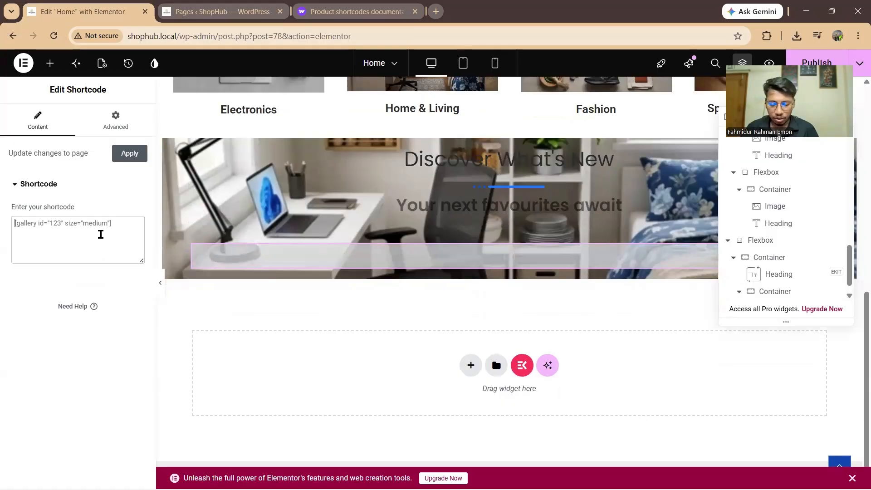
type("[products limit=\"4\" columns=\"4\" orderby=\"id\" order=\"DESC\" visibility=\"visible\"]")
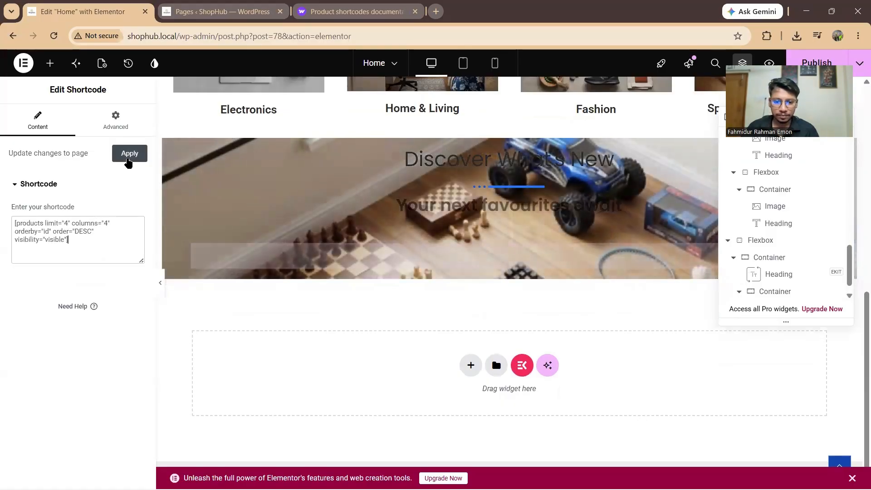
left_click(130, 155)
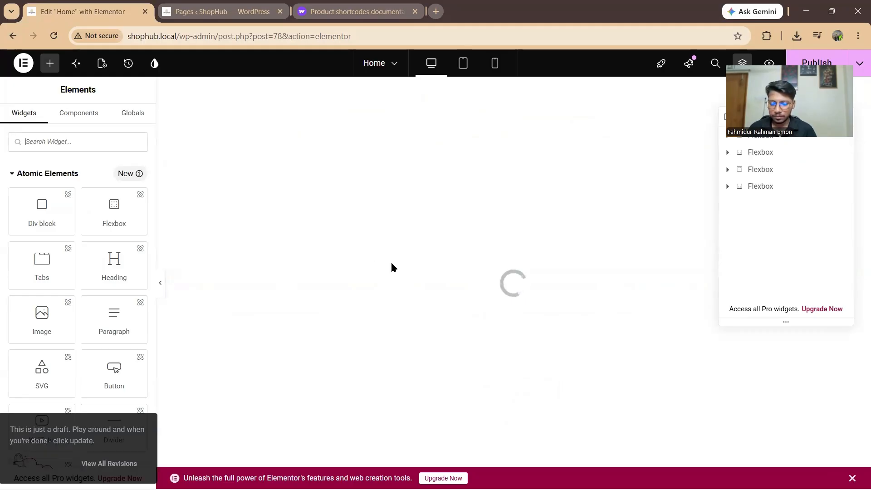
- Examine the product grid under the "Discover What's New" heading, including how names and prices read over the slideshow background
scroll(463, 262, "down", 10)
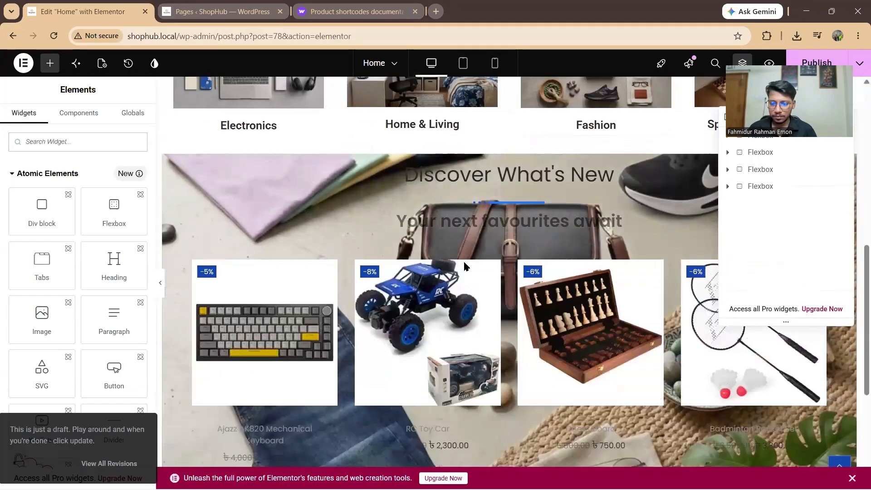
scroll(465, 265, "up", 2)
scroll(512, 240, "down", 2)
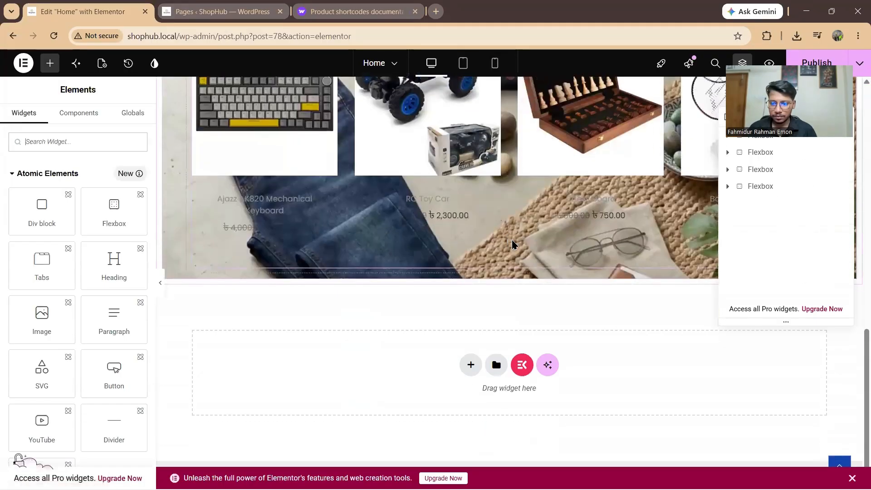
scroll(514, 246, "up", 2)
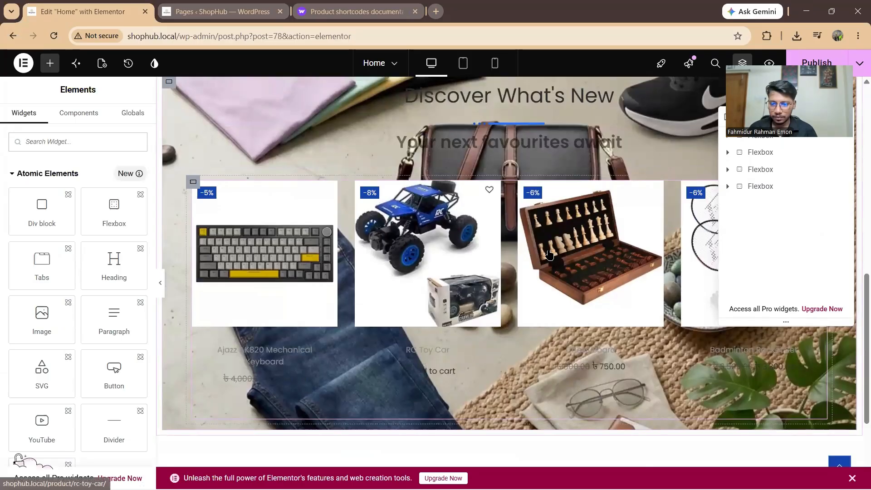
scroll(626, 262, "down", 1)
scroll(626, 262, "down", 3)
scroll(499, 237, "up", 2)
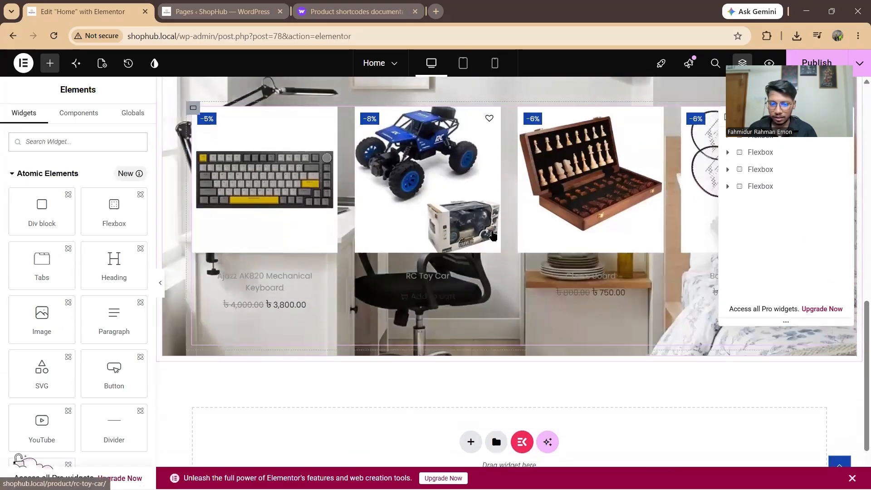
scroll(496, 235, "up", 2)
scroll(544, 250, "down", 3)
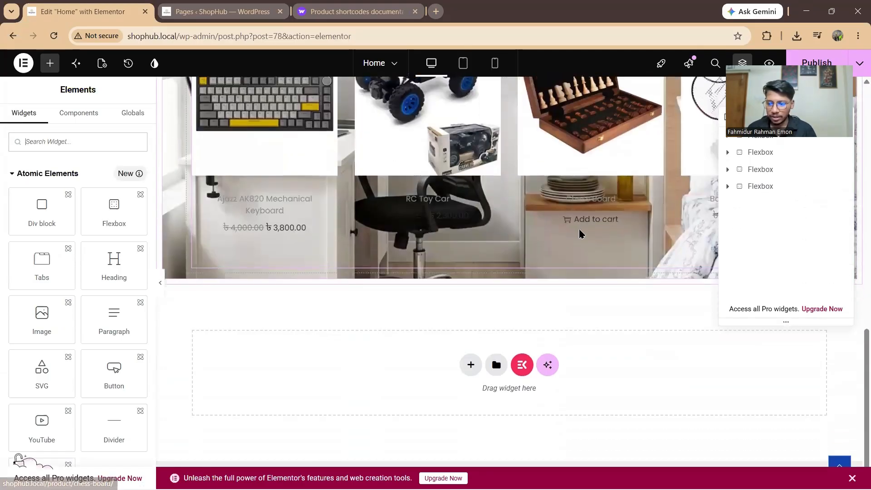
scroll(548, 250, "up", 1)
scroll(549, 249, "up", 3)
scroll(585, 244, "down", 2)
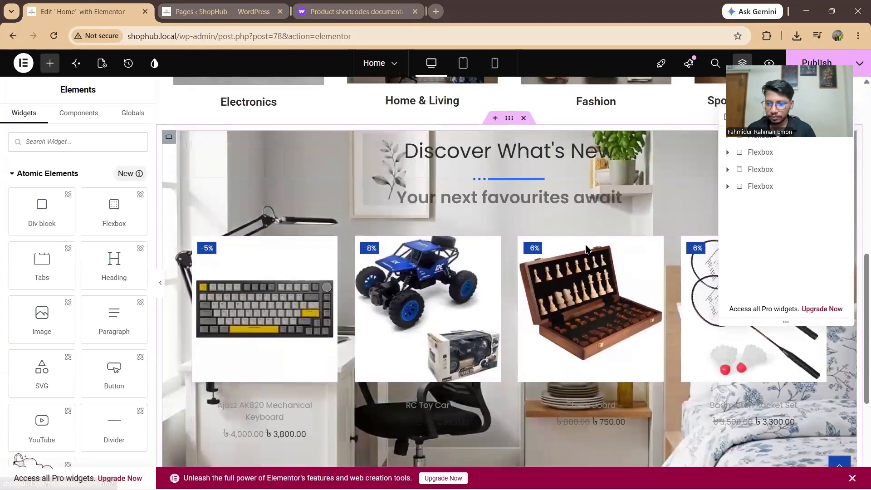
scroll(586, 249, "down", 1)
scroll(586, 257, "up", 1)
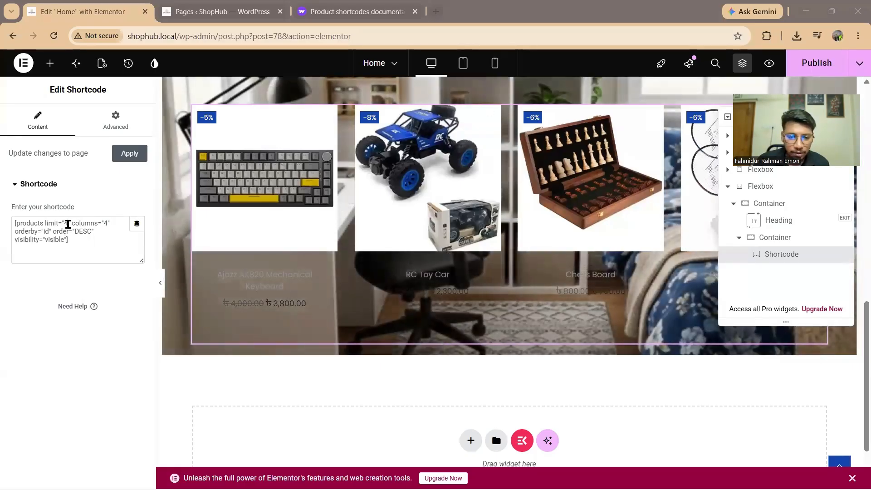
- Try the products shortcode with limit 5 and columns 3, and review how the product grid wraps
left_click(68, 223)
key("BackSpace")
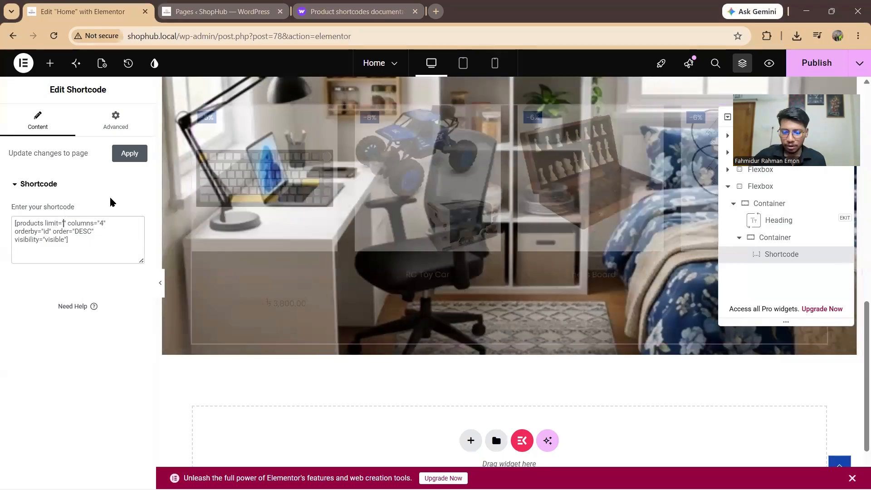
type("5")
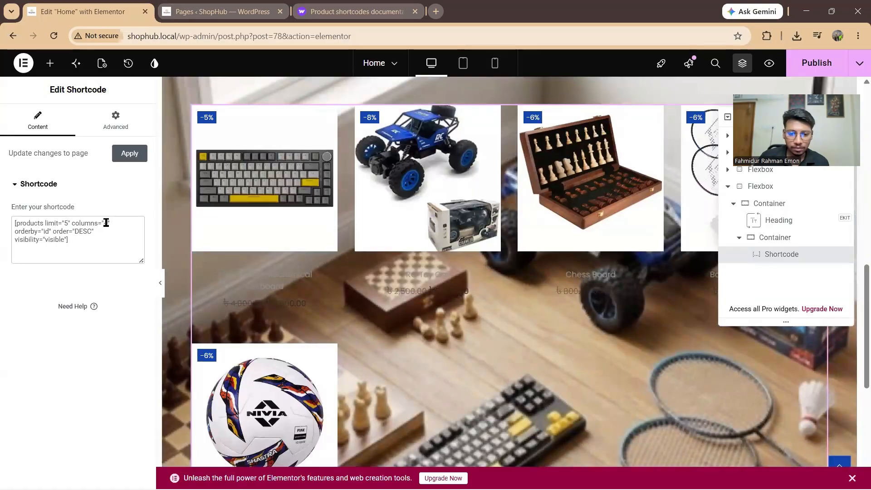
key("BackSpace")
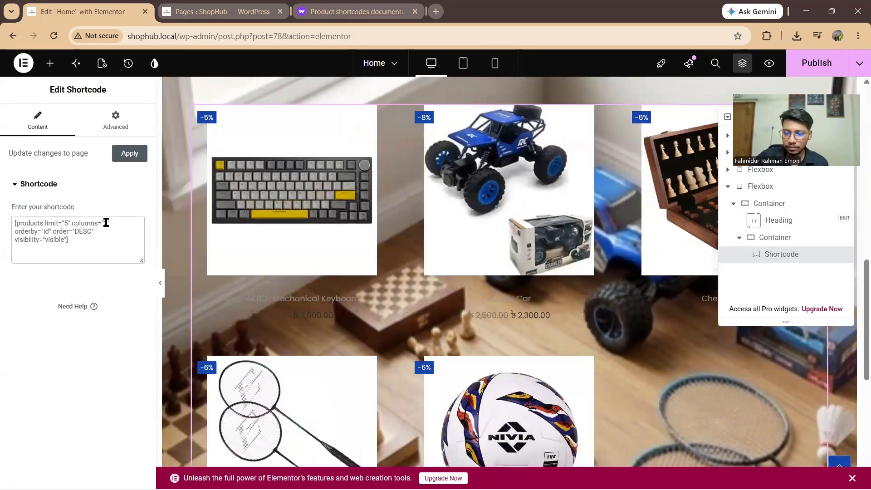
type("3")
scroll(259, 298, "down", 2)
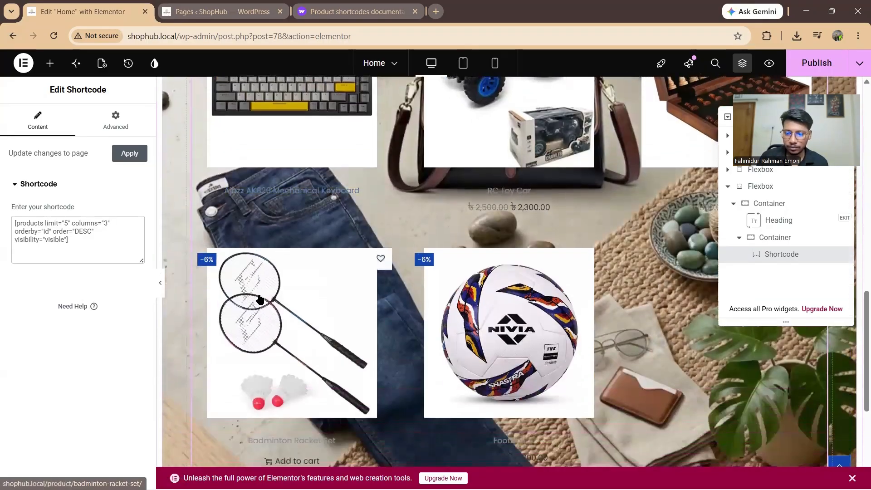
scroll(259, 298, "up", 3)
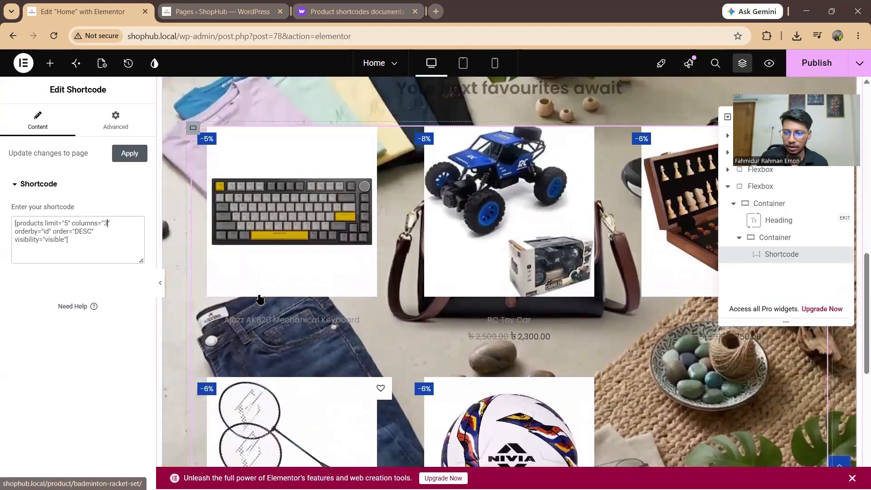
scroll(259, 298, "down", 3)
scroll(260, 298, "up", 2)
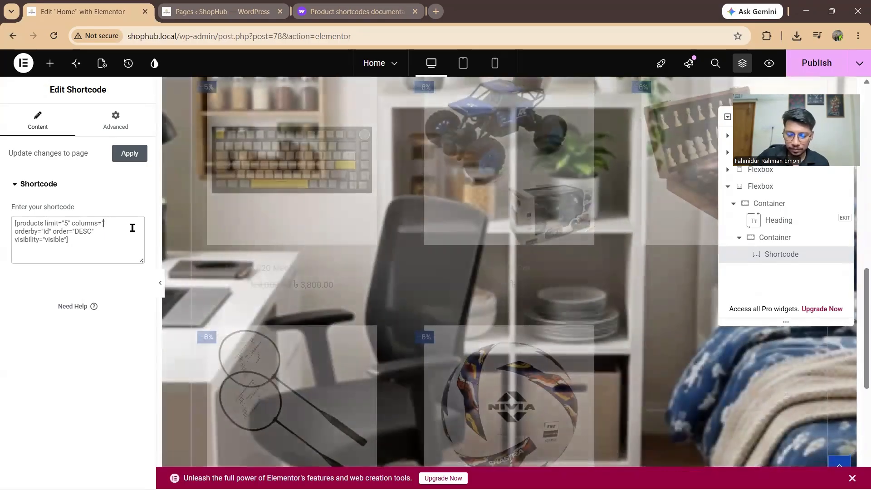
- Set the products shortcode to columns 6 and limit 10, and check the resulting product grid
key("BackSpace")
type("6")
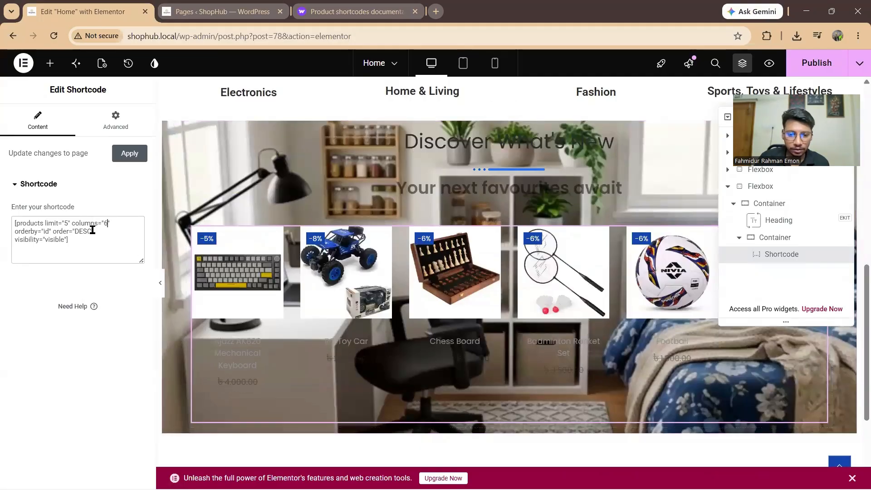
left_click(69, 224)
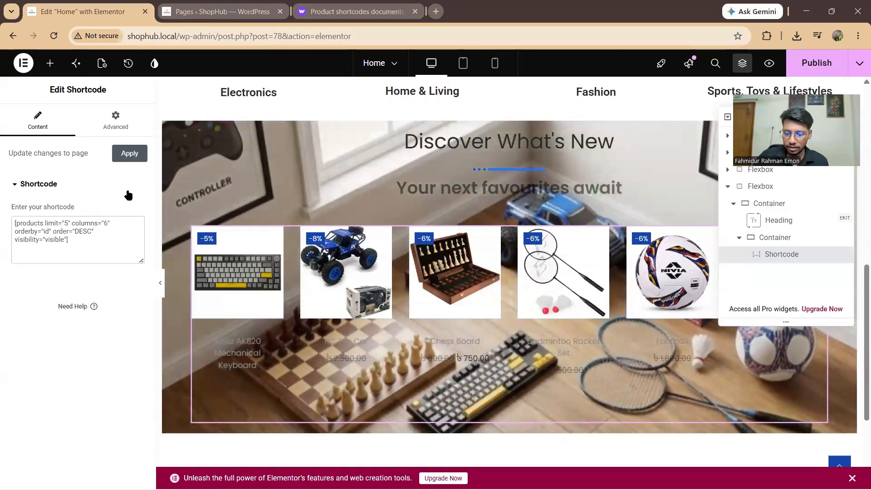
key("BackSpace")
type("10")
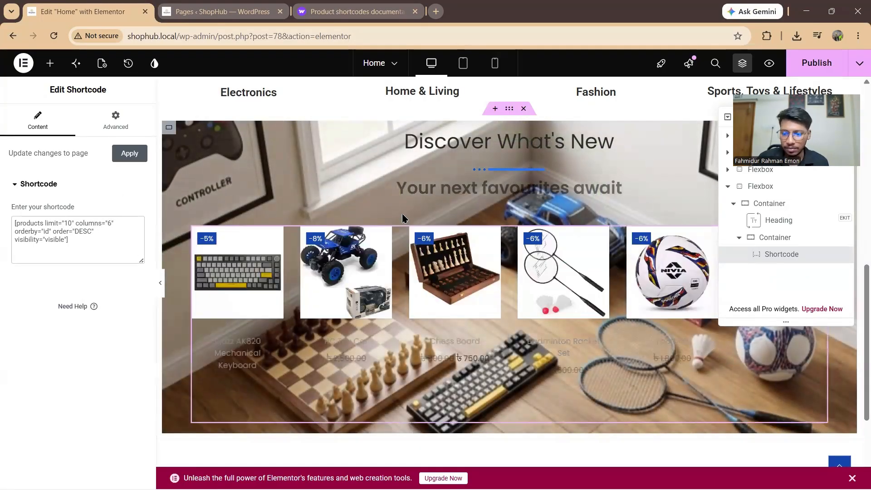
scroll(382, 272, "down", 2)
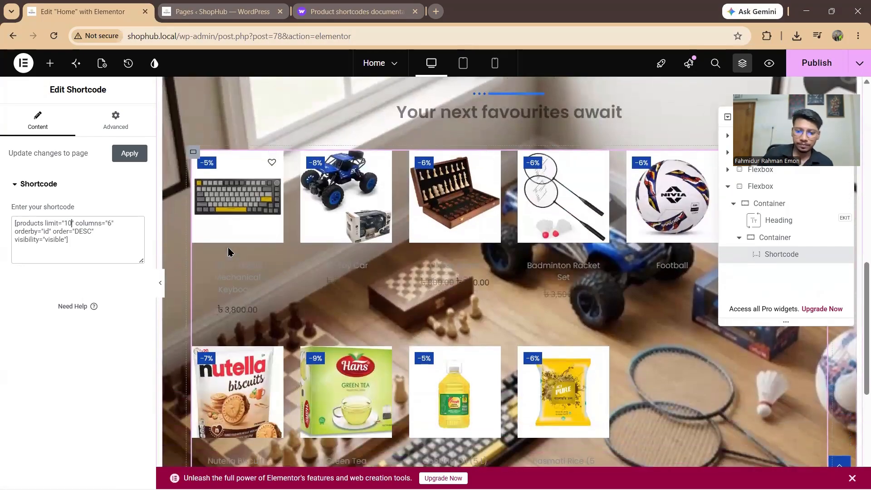
scroll(472, 285, "down", 3)
scroll(471, 285, "down", 2)
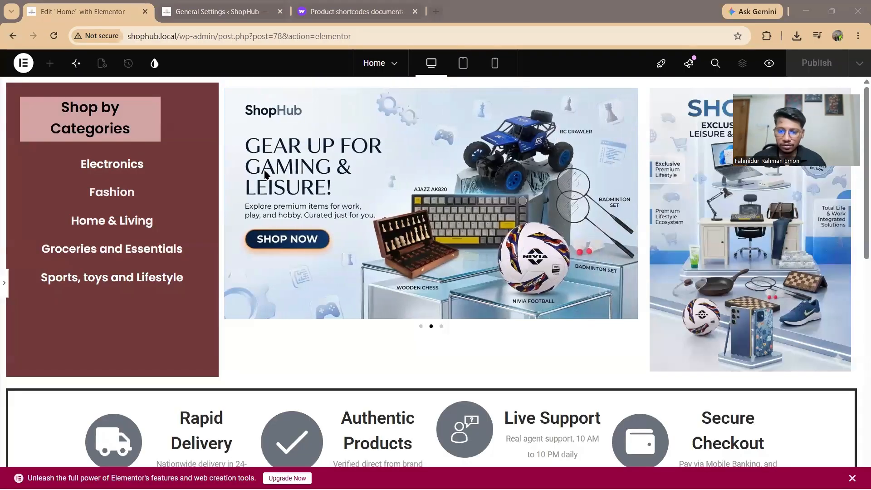
- Review the full-width Home page from the top banners through the service features and category cards to the "Discover What's New" products
scroll(439, 159, "down", 8)
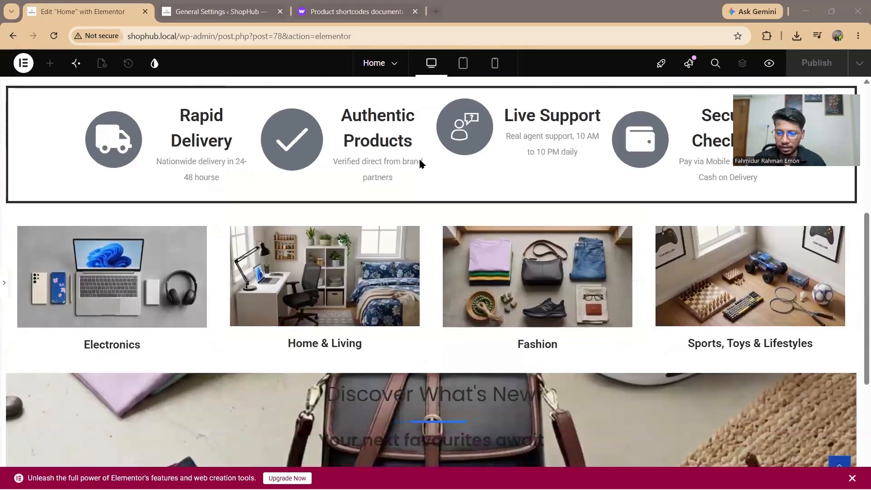
scroll(412, 157, "down", 3)
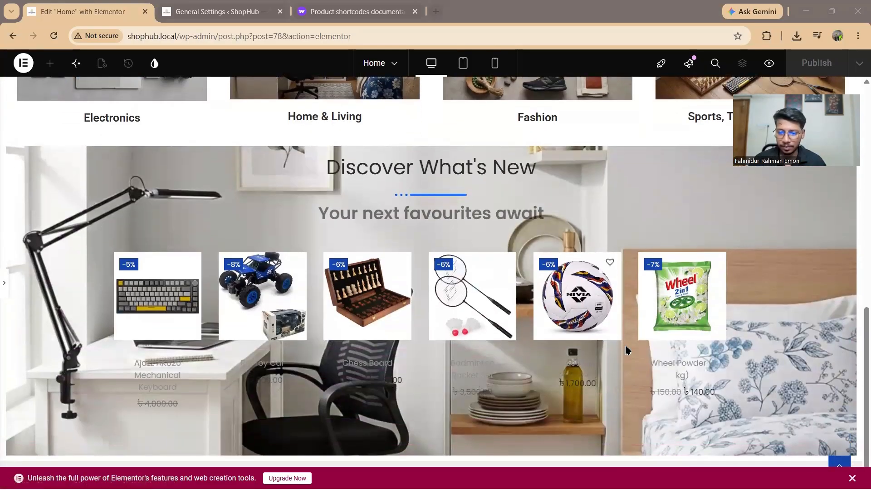
scroll(238, 313, "up", 5)
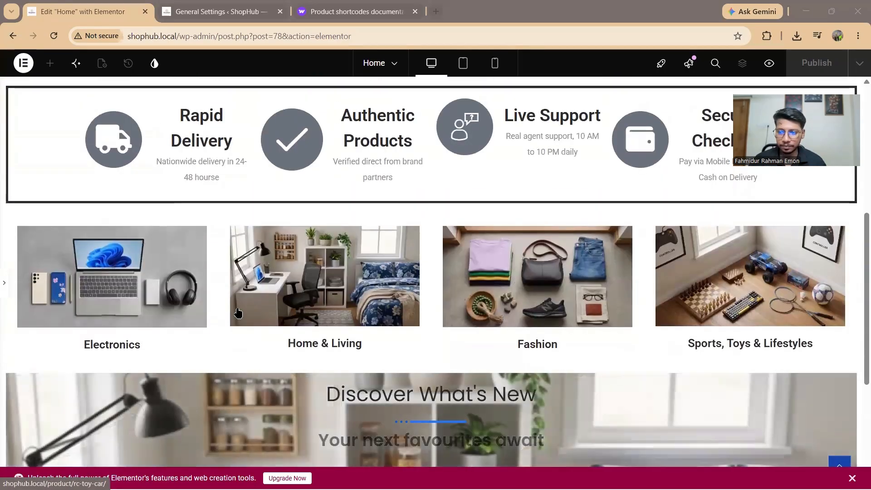
scroll(238, 312, "up", 6)
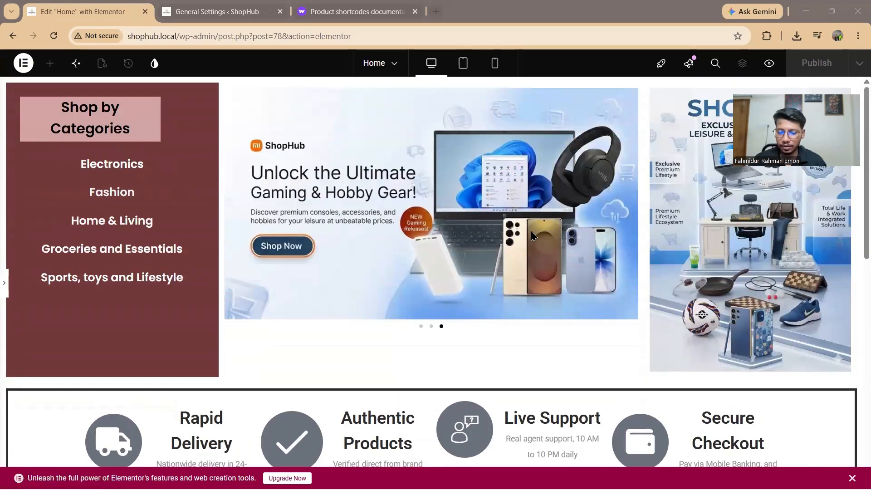